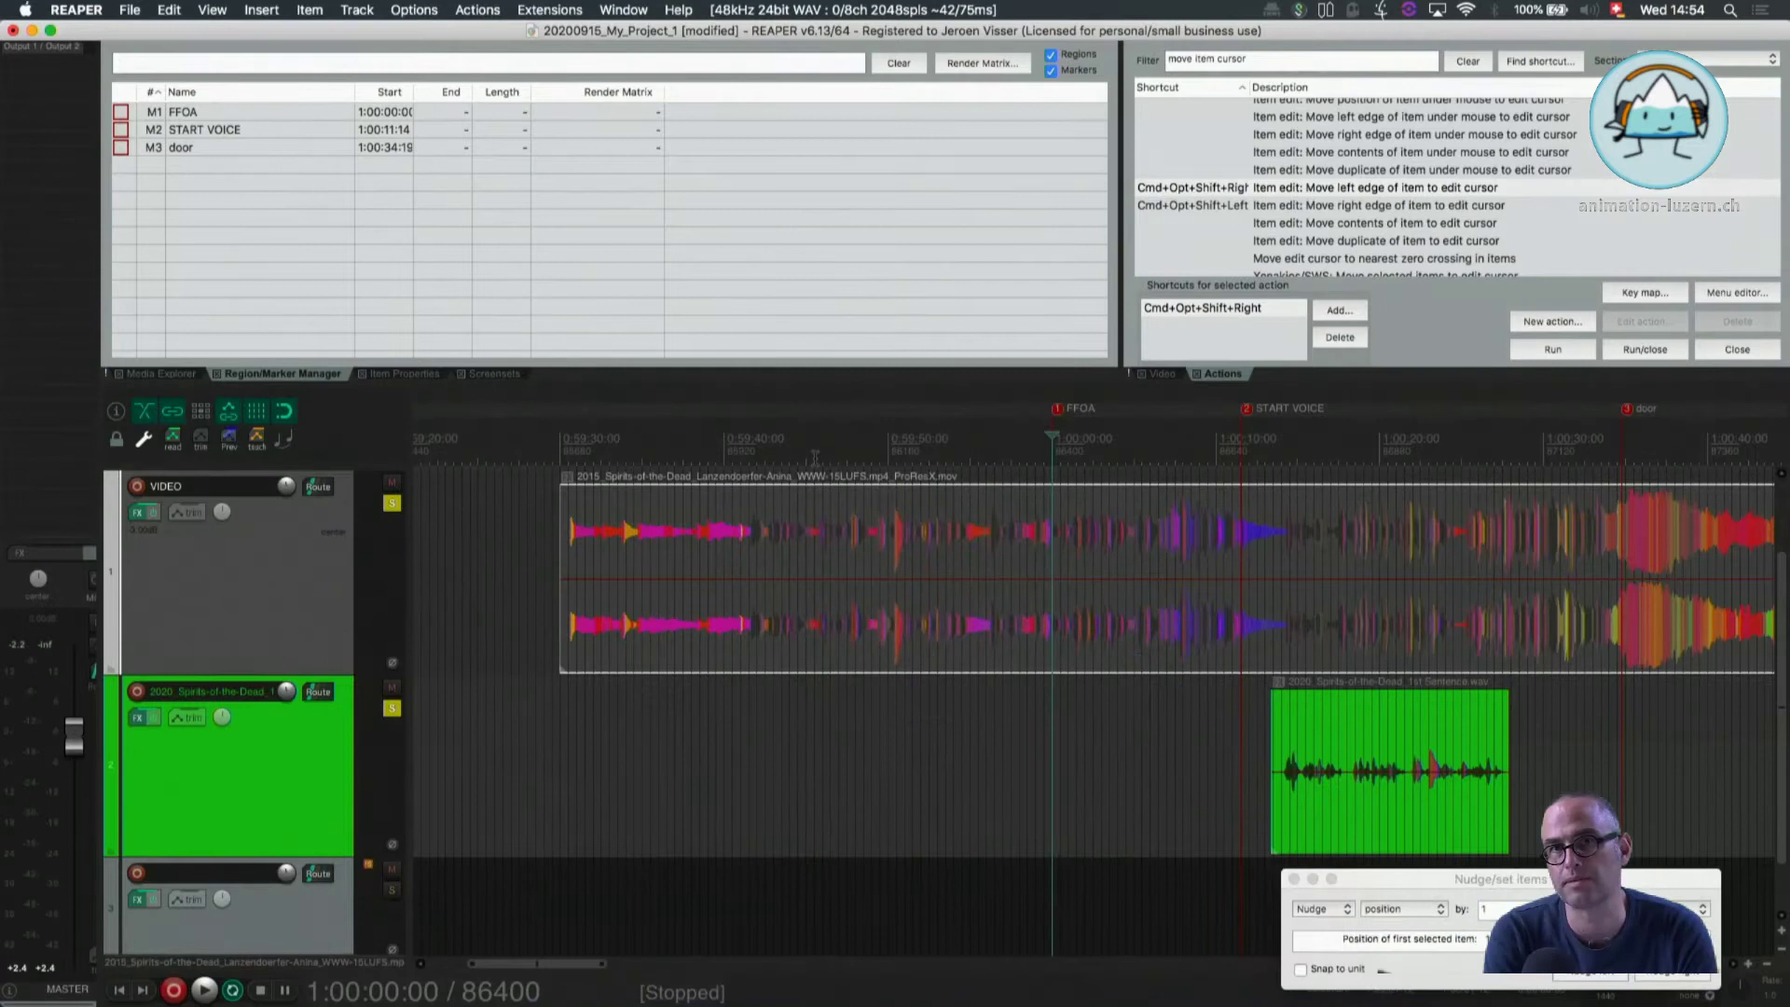
Switch to Finder, open the Tutorial 2a folder and add 2020_Spirits-of-the-Dead_Voice Scrambled.wav to REAPER's empty third track
{"action": "left_click", "coordinate": [764, 545]}
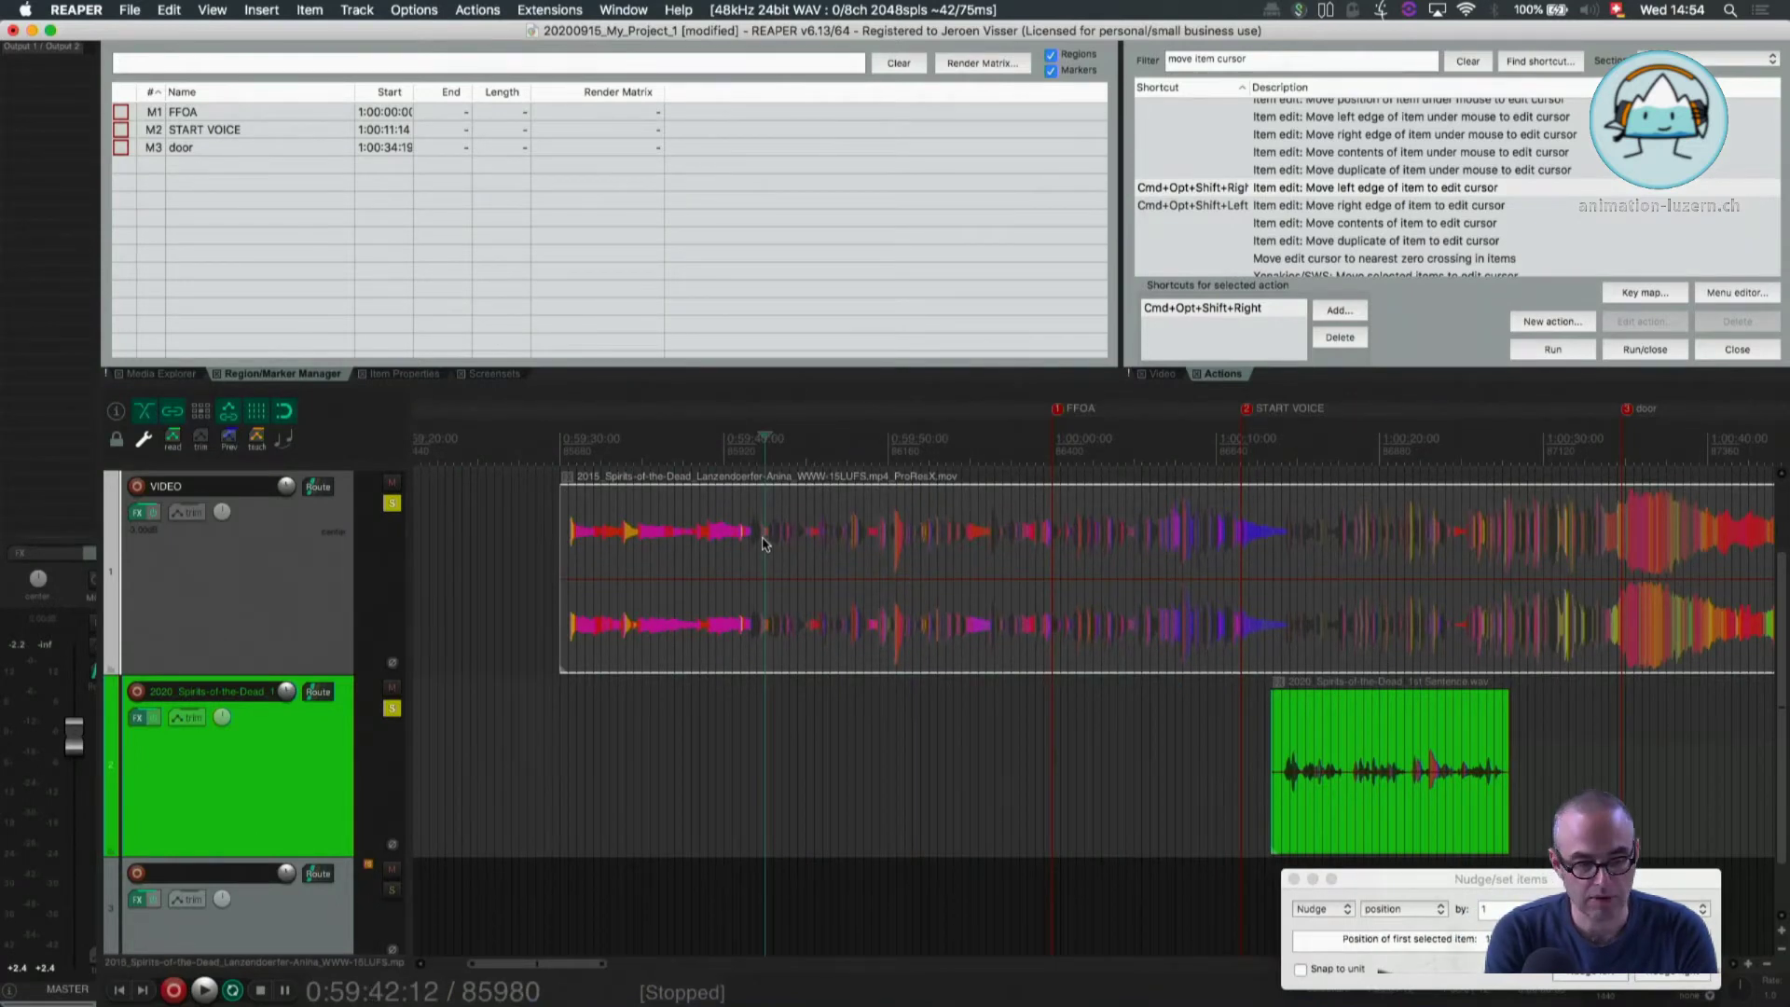
{"action": "key", "text": "super+Tab"}
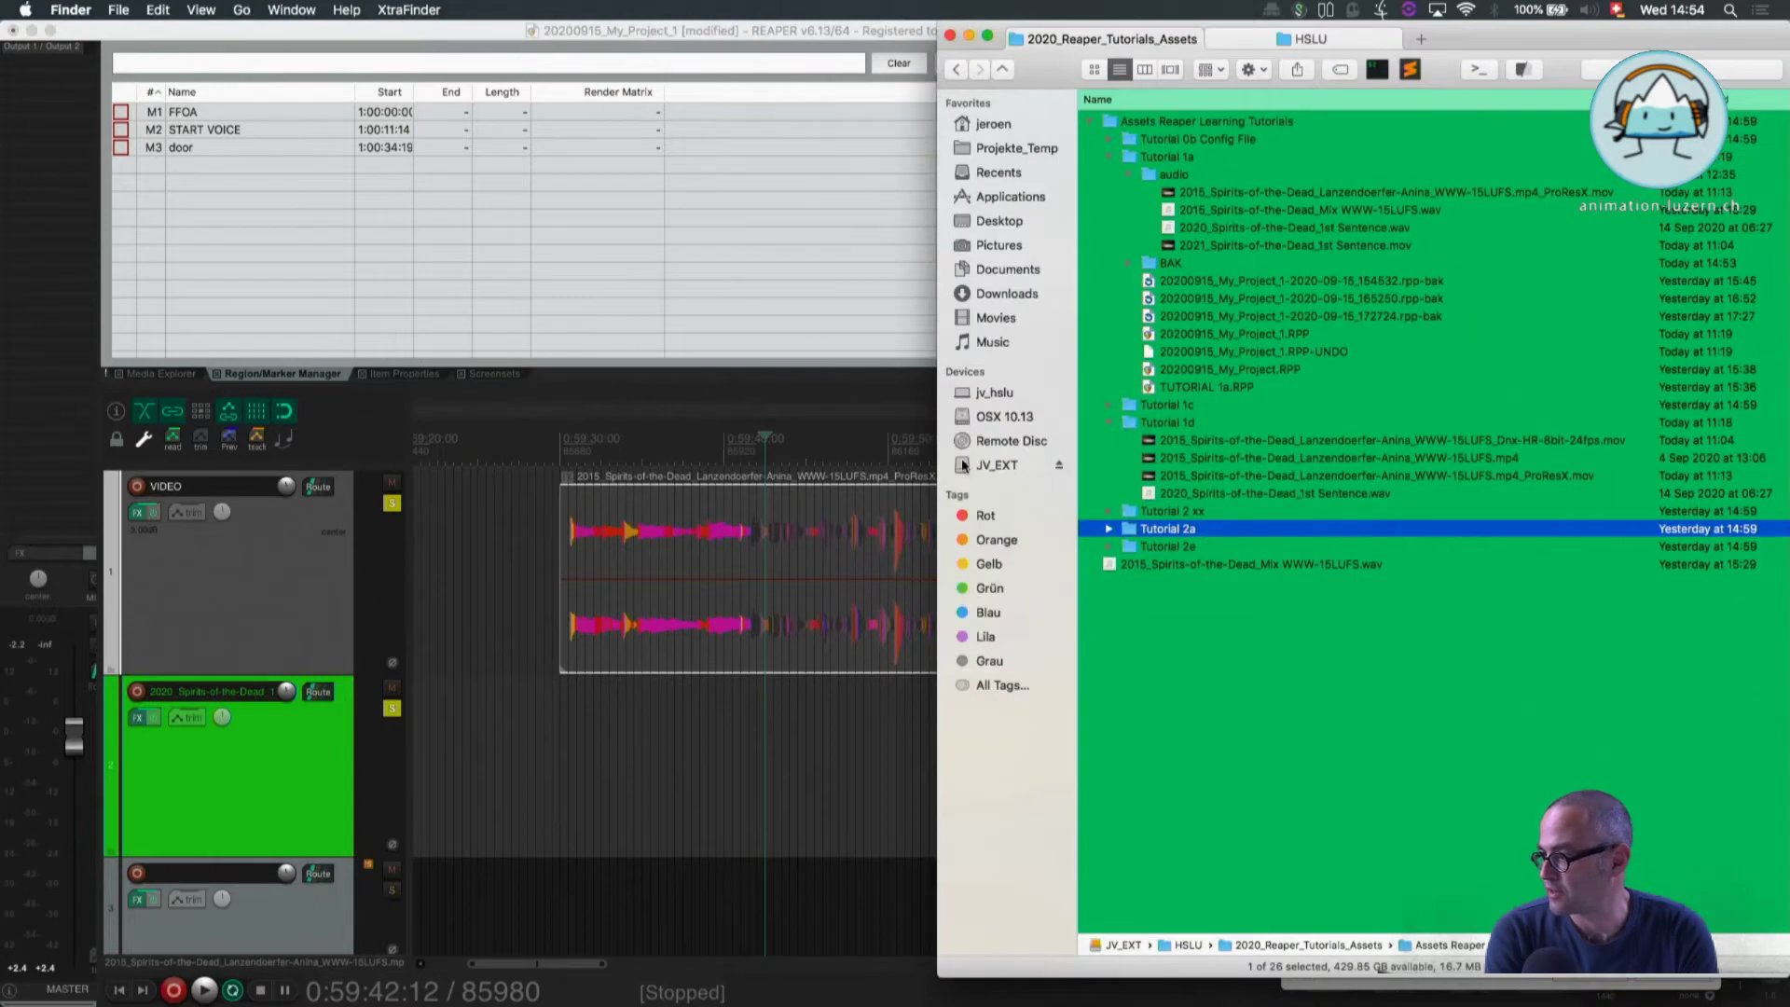
{"action": "double_click", "coordinate": [1165, 530]}
{"action": "left_click", "coordinate": [1184, 122]}
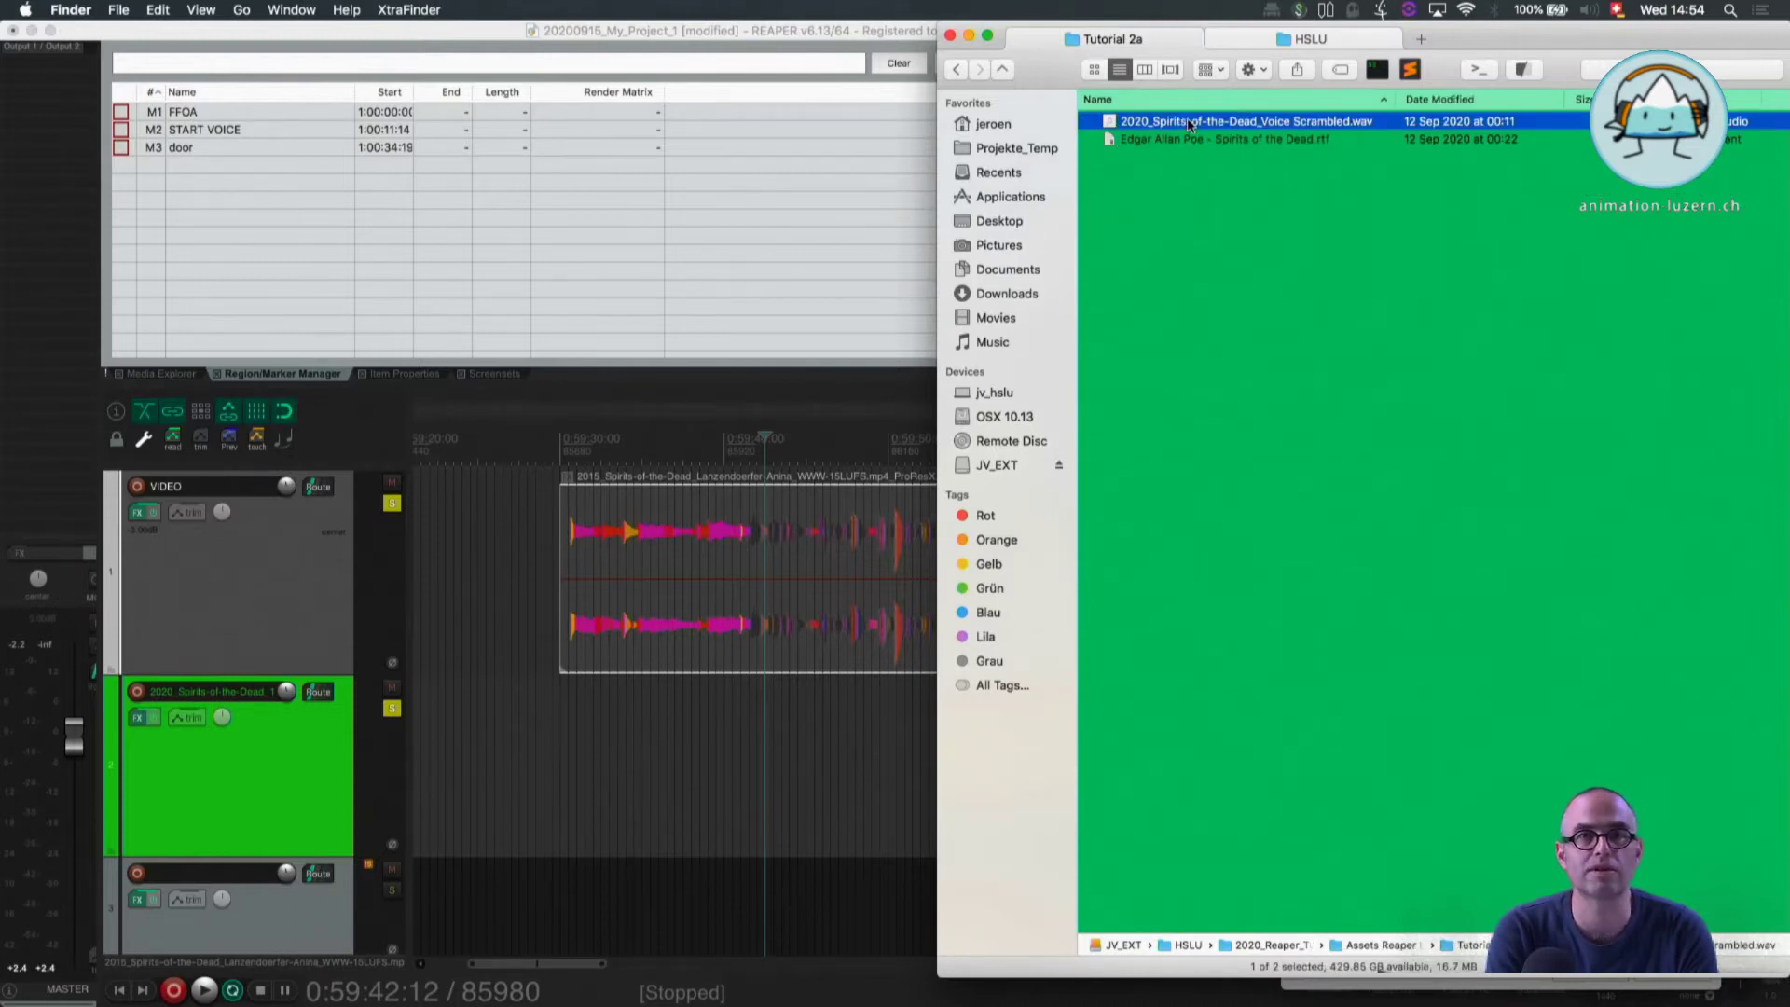
{"action": "left_click_drag", "start_coordinate": [1189, 124], "coordinate": [734, 910]}
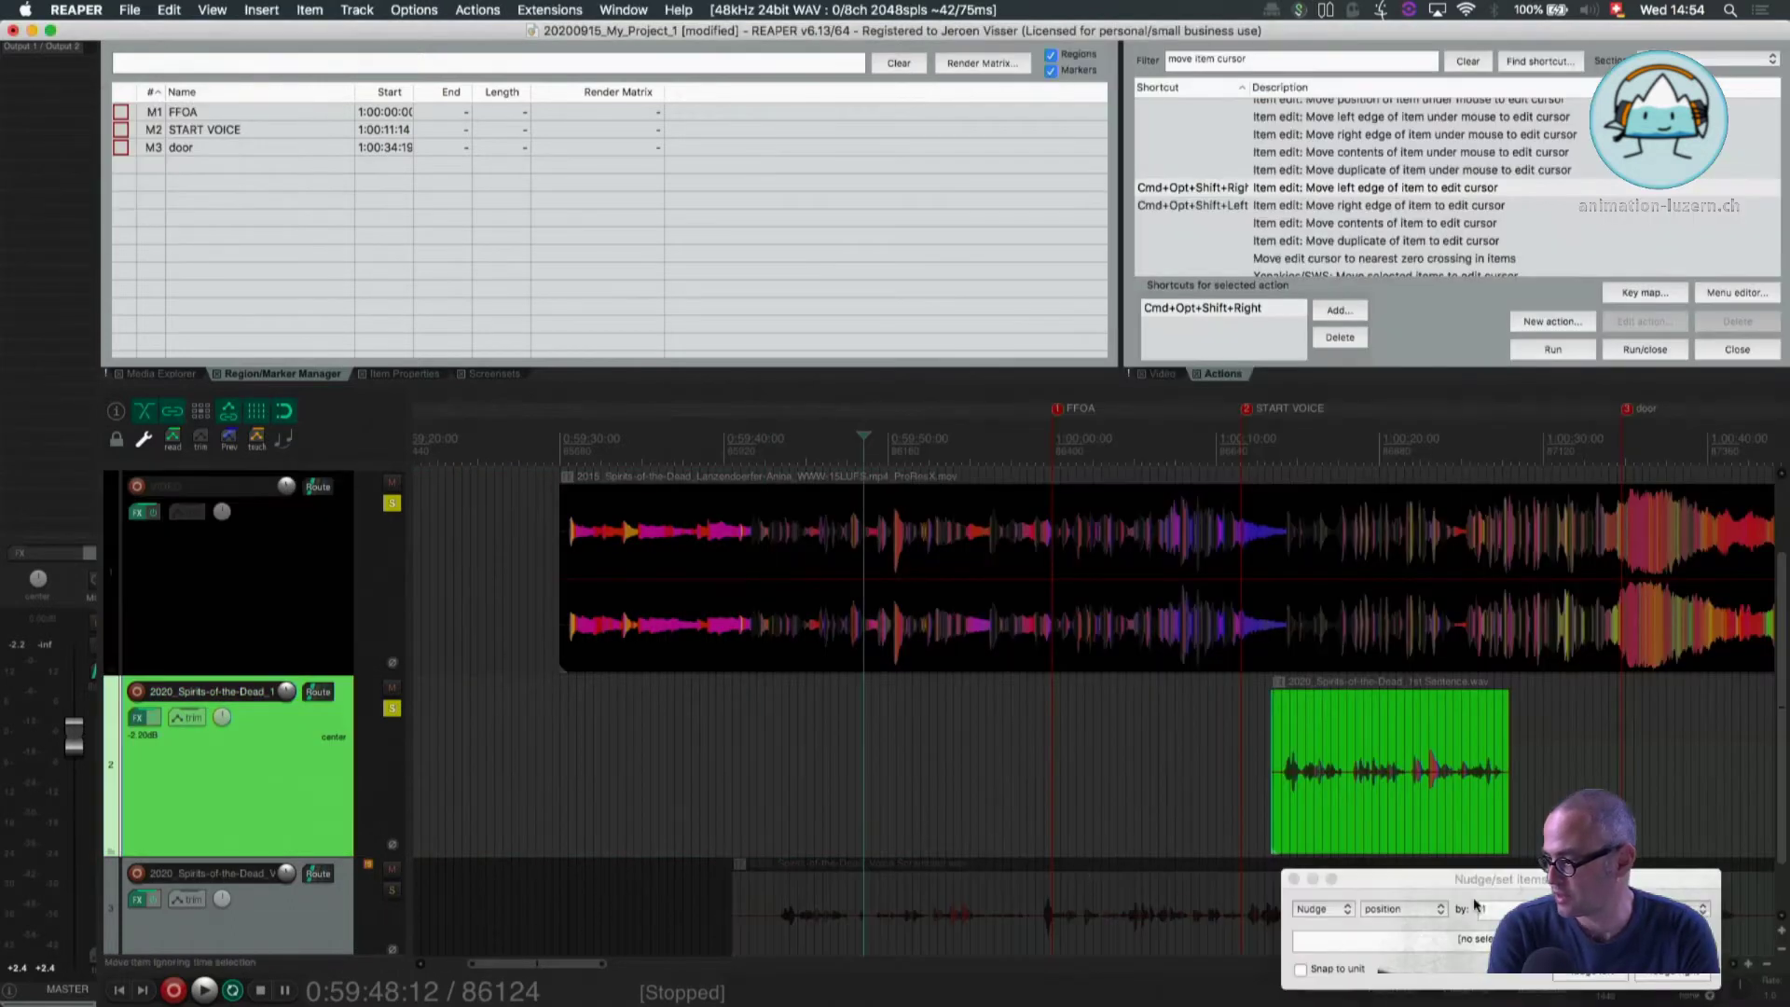
Close the Nudge/set items window and move the scrambled voice item so it starts shortly after the FFOA marker
{"action": "left_click", "coordinate": [1293, 880]}
{"action": "scroll", "coordinate": [1150, 801], "scroll_direction": "down", "scroll_amount": 2}
{"action": "scroll", "coordinate": [1150, 801], "scroll_direction": "down", "scroll_amount": 3}
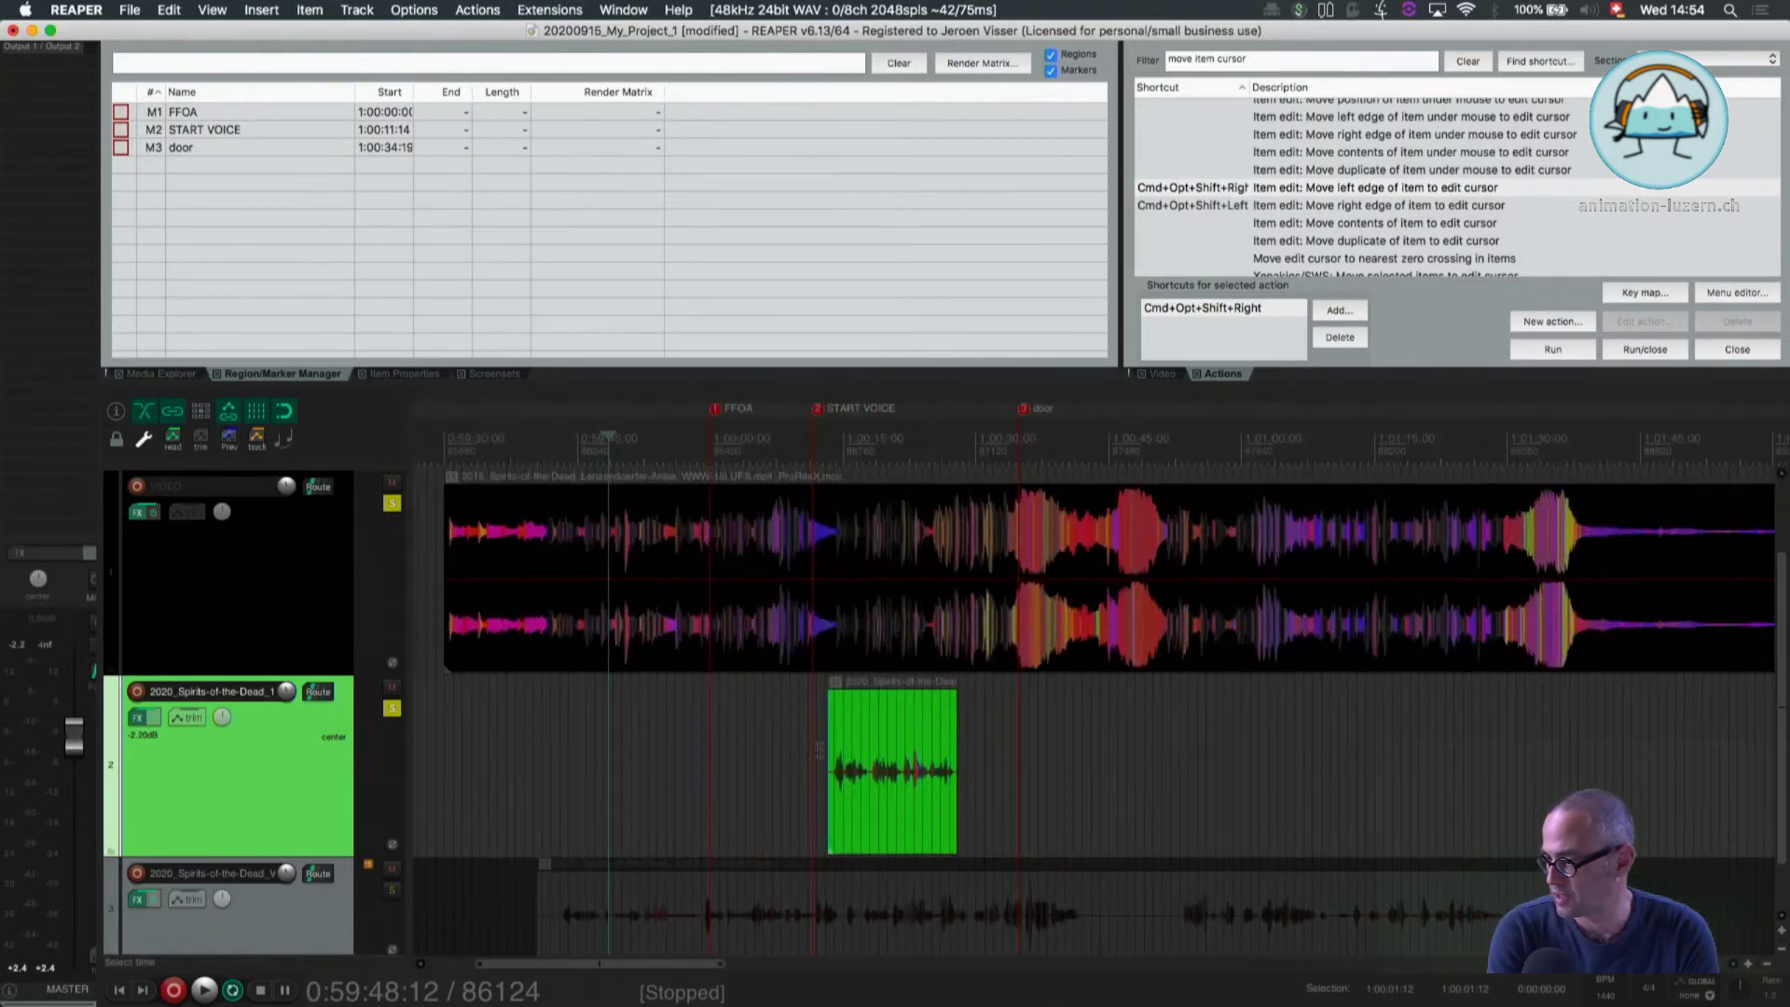
{"action": "left_click", "coordinate": [797, 895]}
{"action": "left_click_drag", "start_coordinate": [754, 887], "coordinate": [945, 888]}
Delete the green track holding the 1st Sentence recording
{"action": "left_click", "coordinate": [874, 713]}
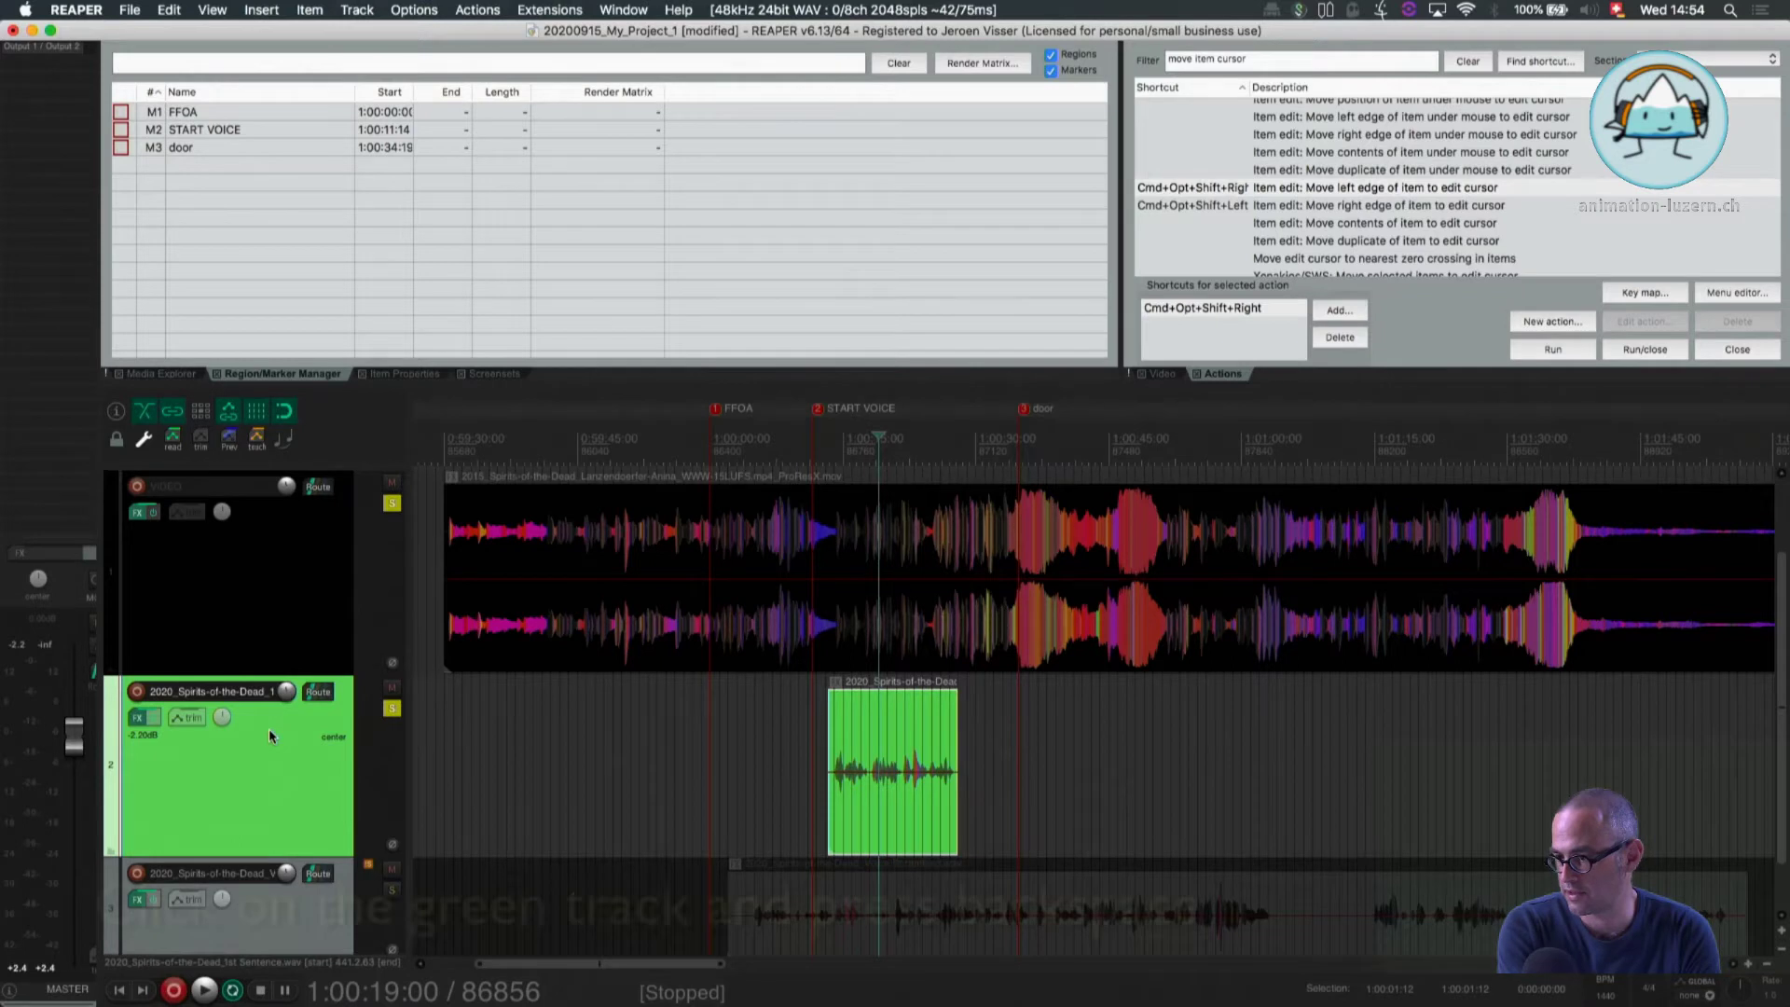
{"action": "key", "text": "BackSpace"}
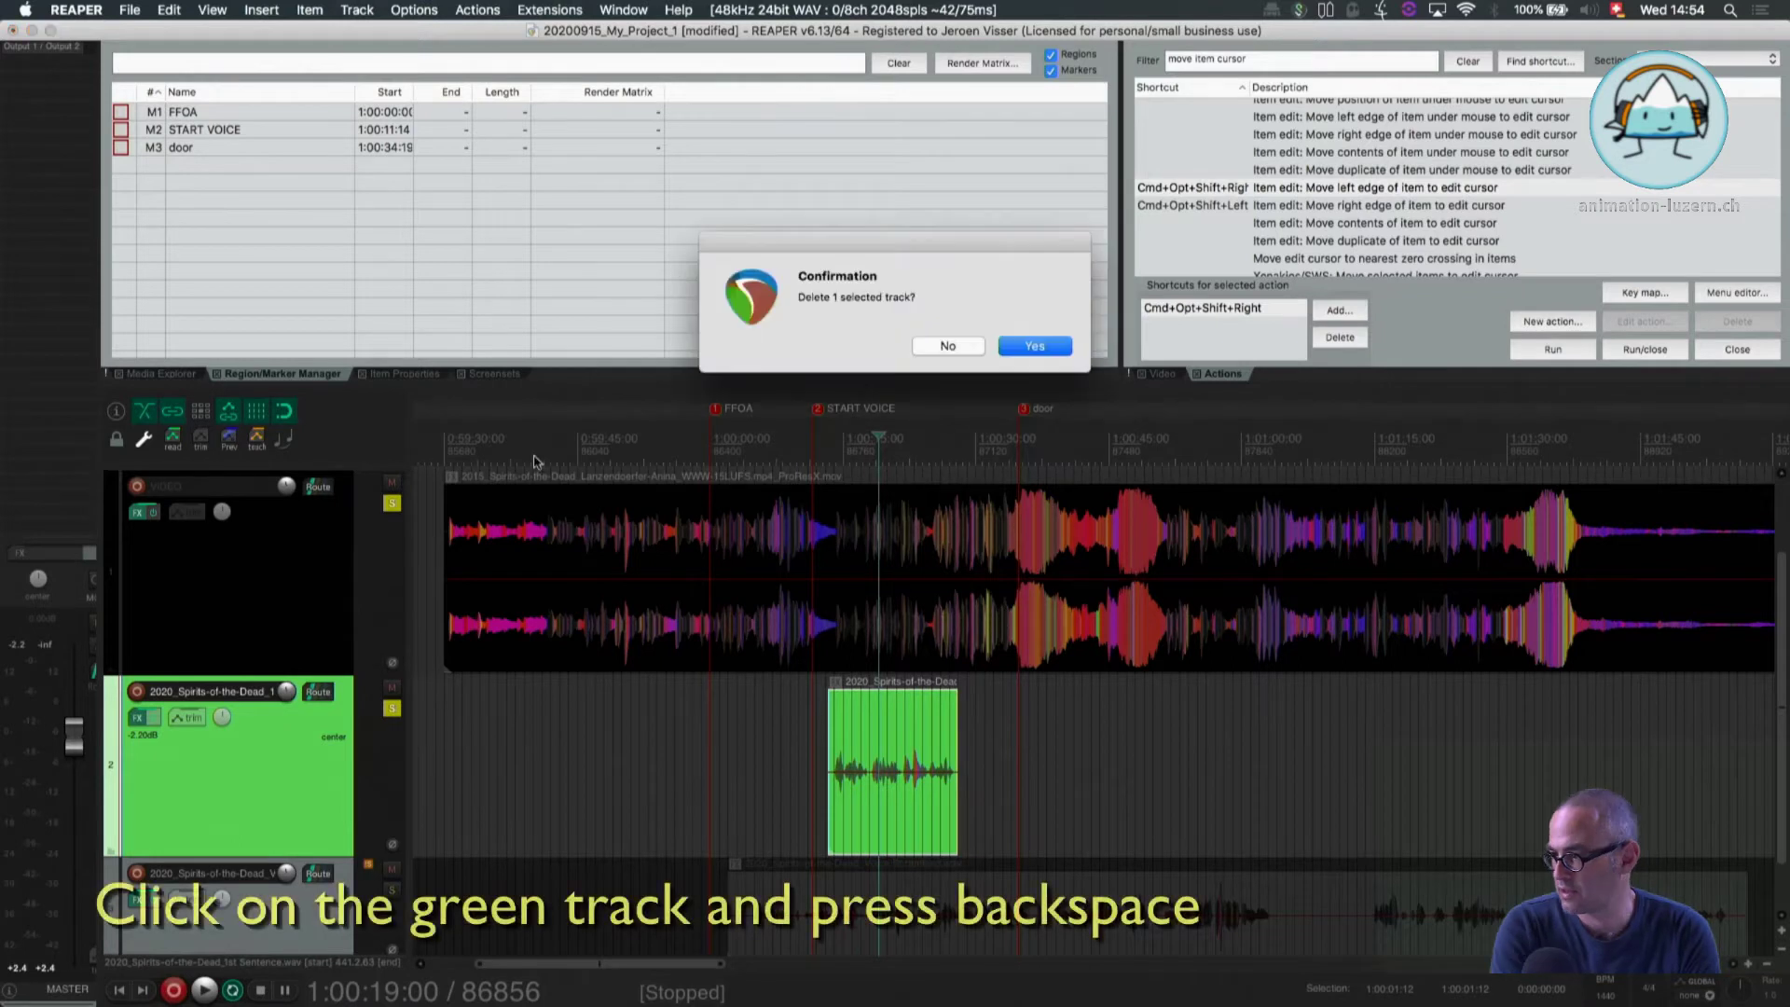
{"action": "left_click", "coordinate": [1025, 349]}
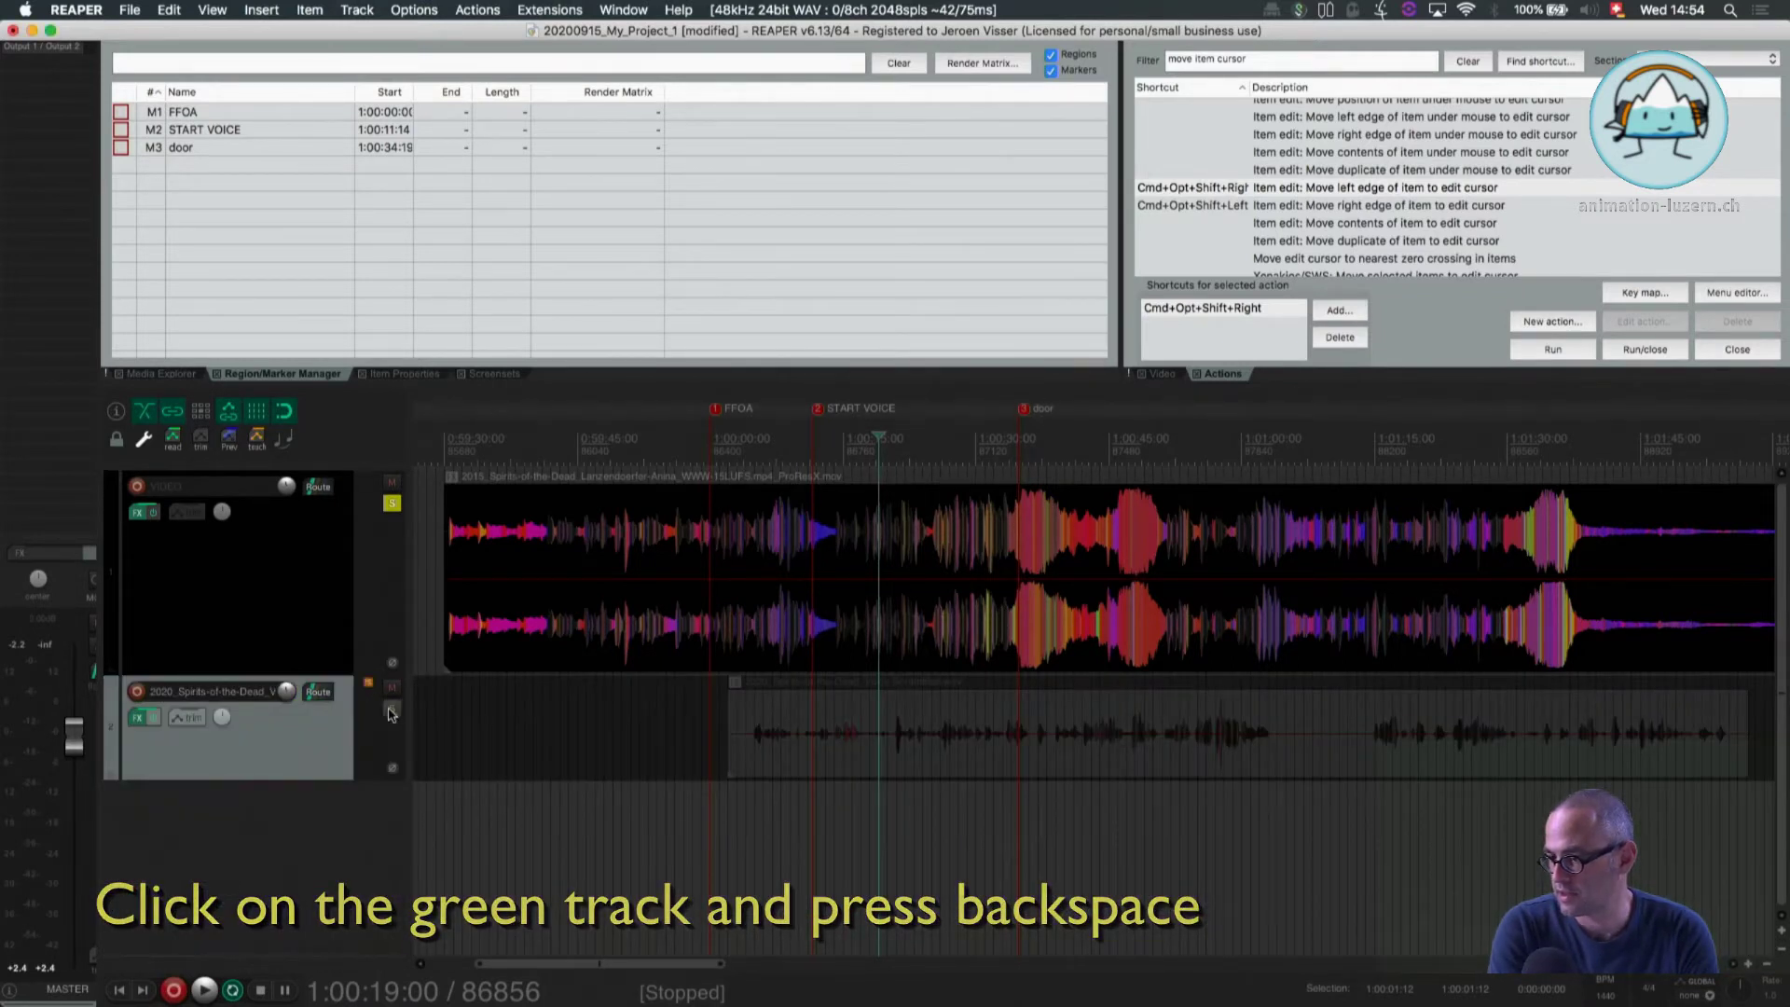
Solo the scrambled voice track and listen to the recording from near its start
{"action": "left_click", "coordinate": [818, 738]}
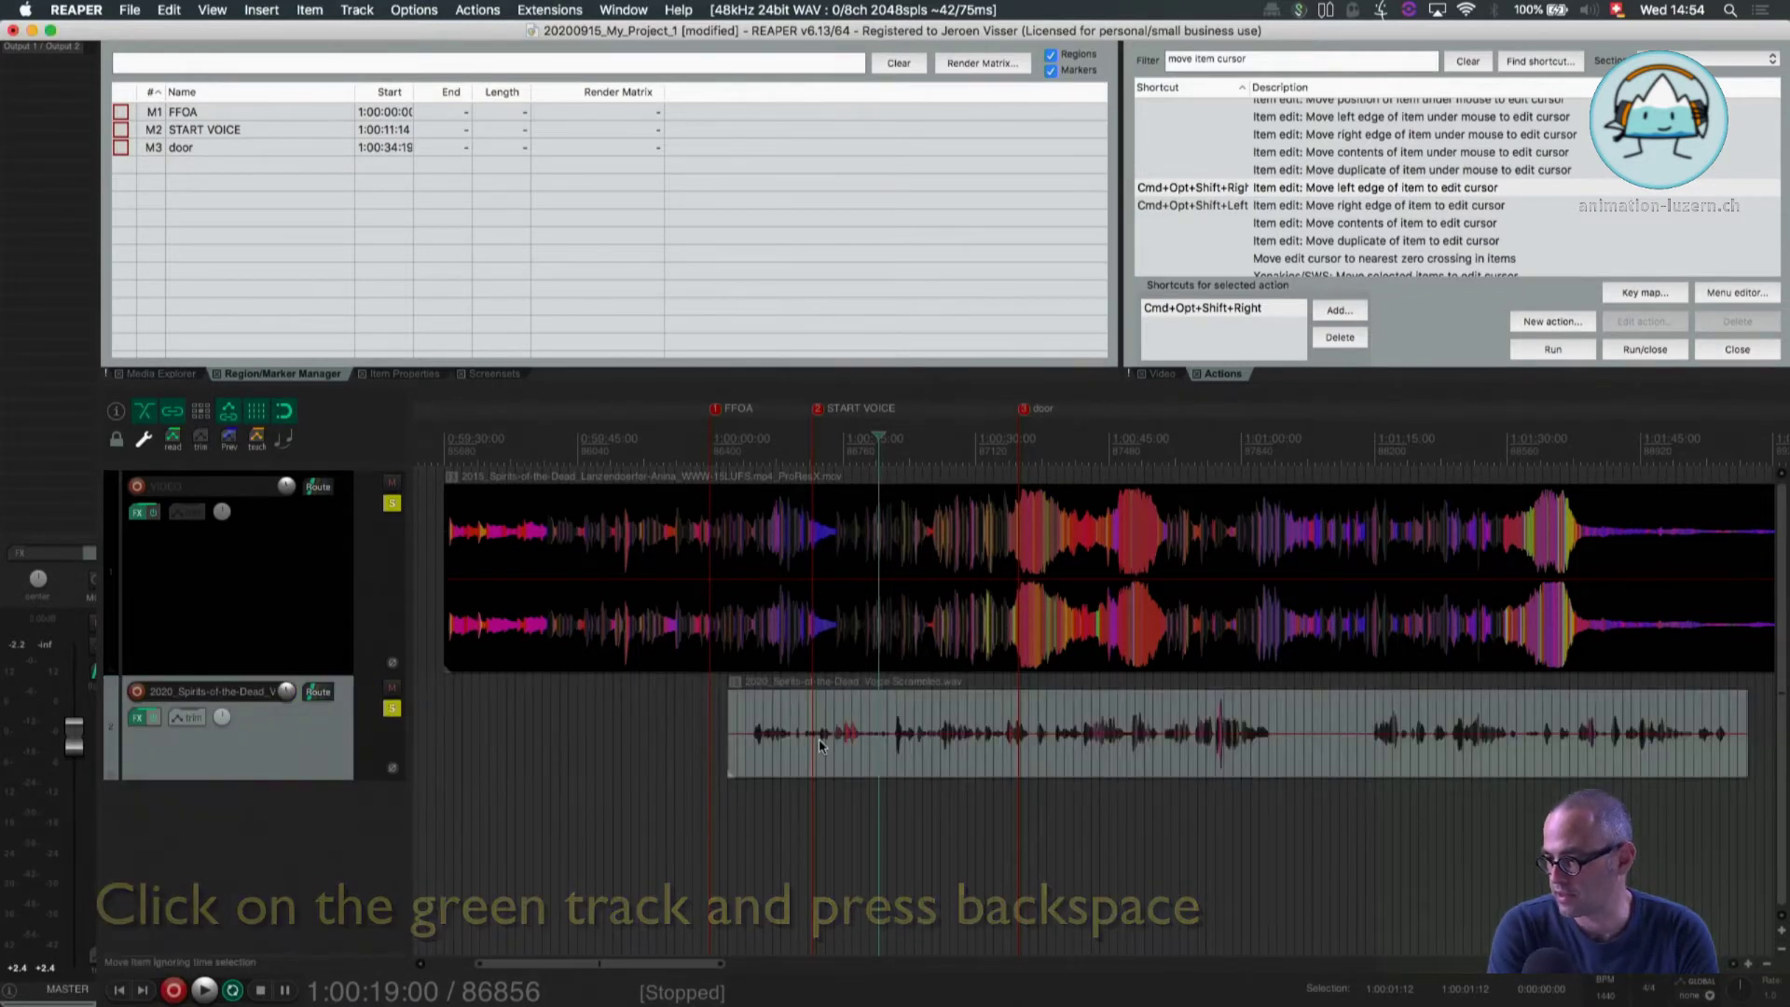
{"action": "left_click", "coordinate": [392, 711]}
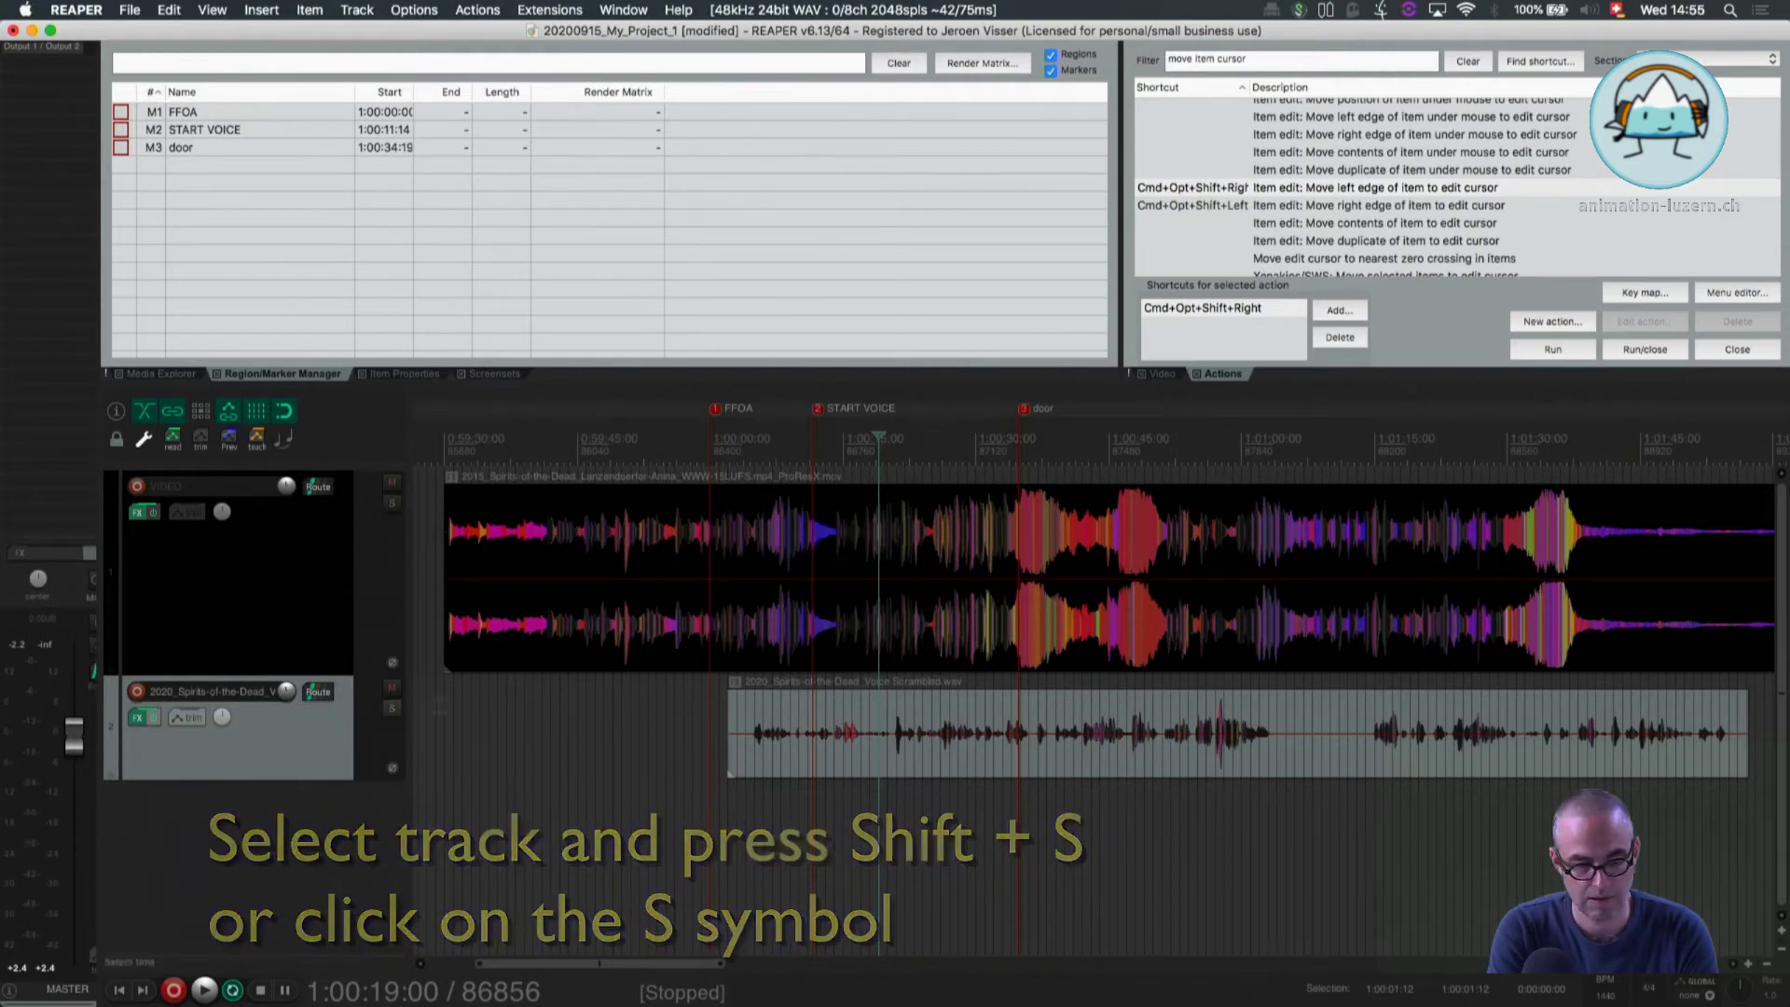
{"action": "left_click", "coordinate": [392, 710]}
{"action": "left_click", "coordinate": [742, 710]}
{"action": "key", "text": "space"}
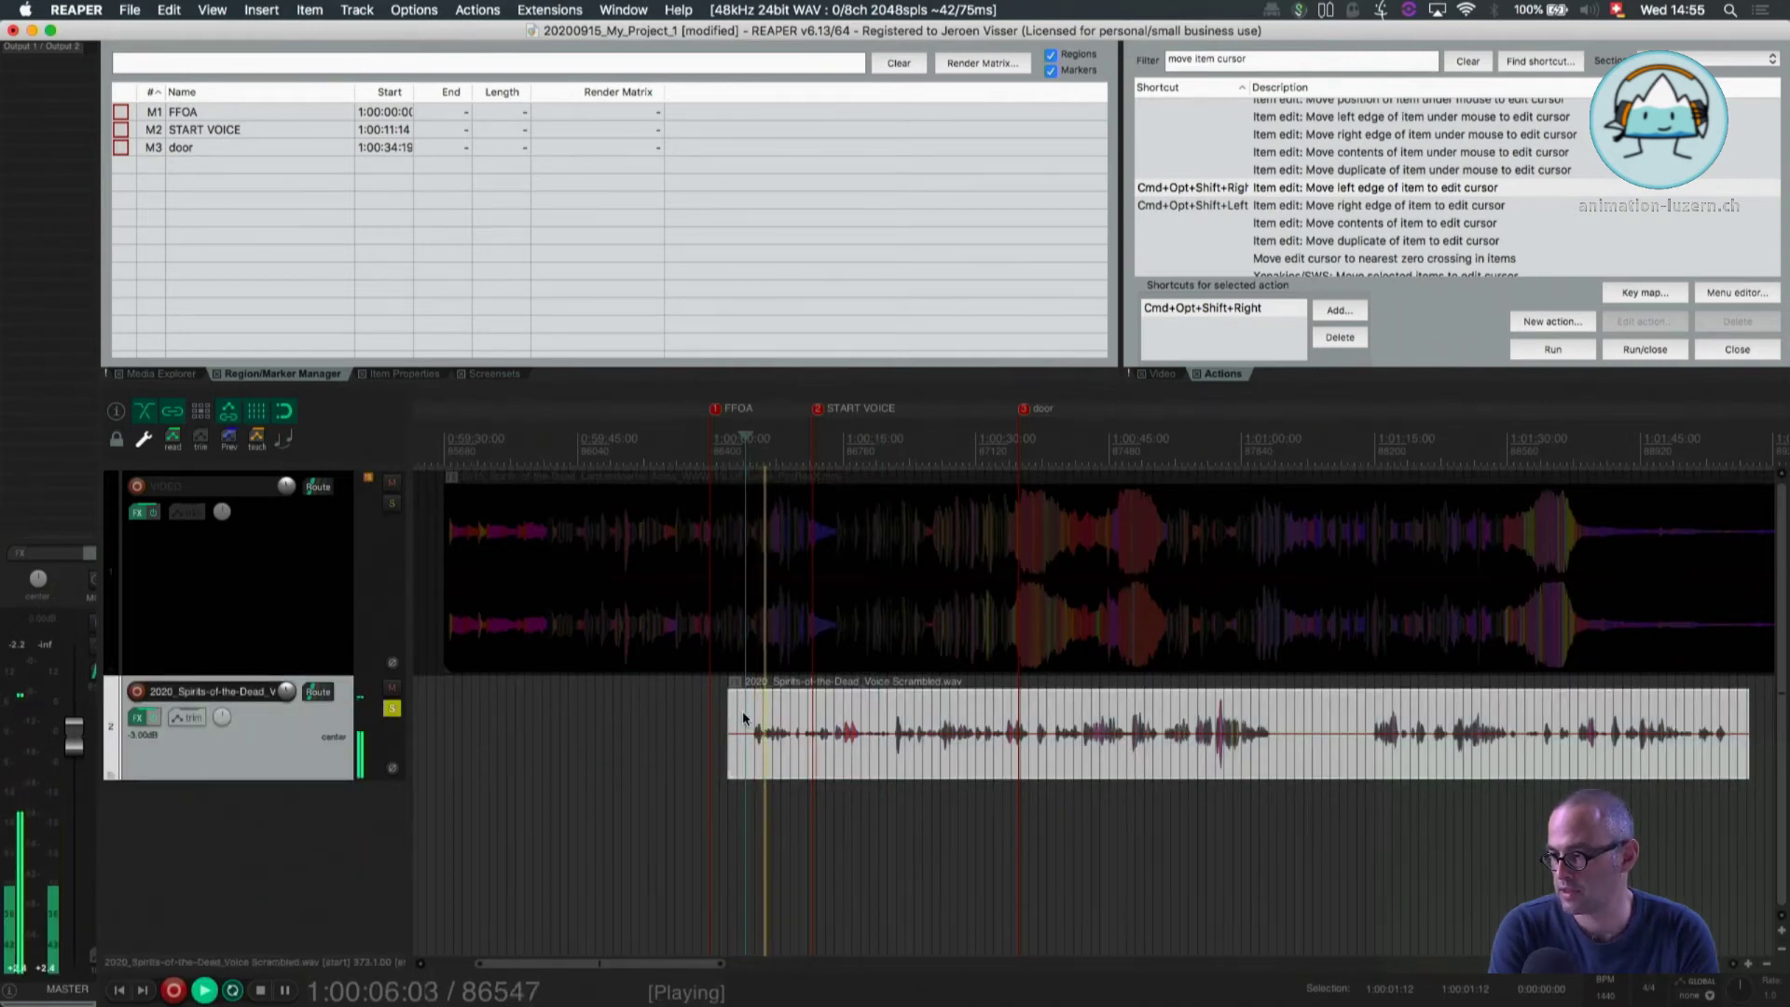
{"action": "scroll", "coordinate": [742, 711], "scroll_direction": "up", "scroll_amount": 2}
{"action": "scroll", "coordinate": [742, 710], "scroll_direction": "up", "scroll_amount": 2}
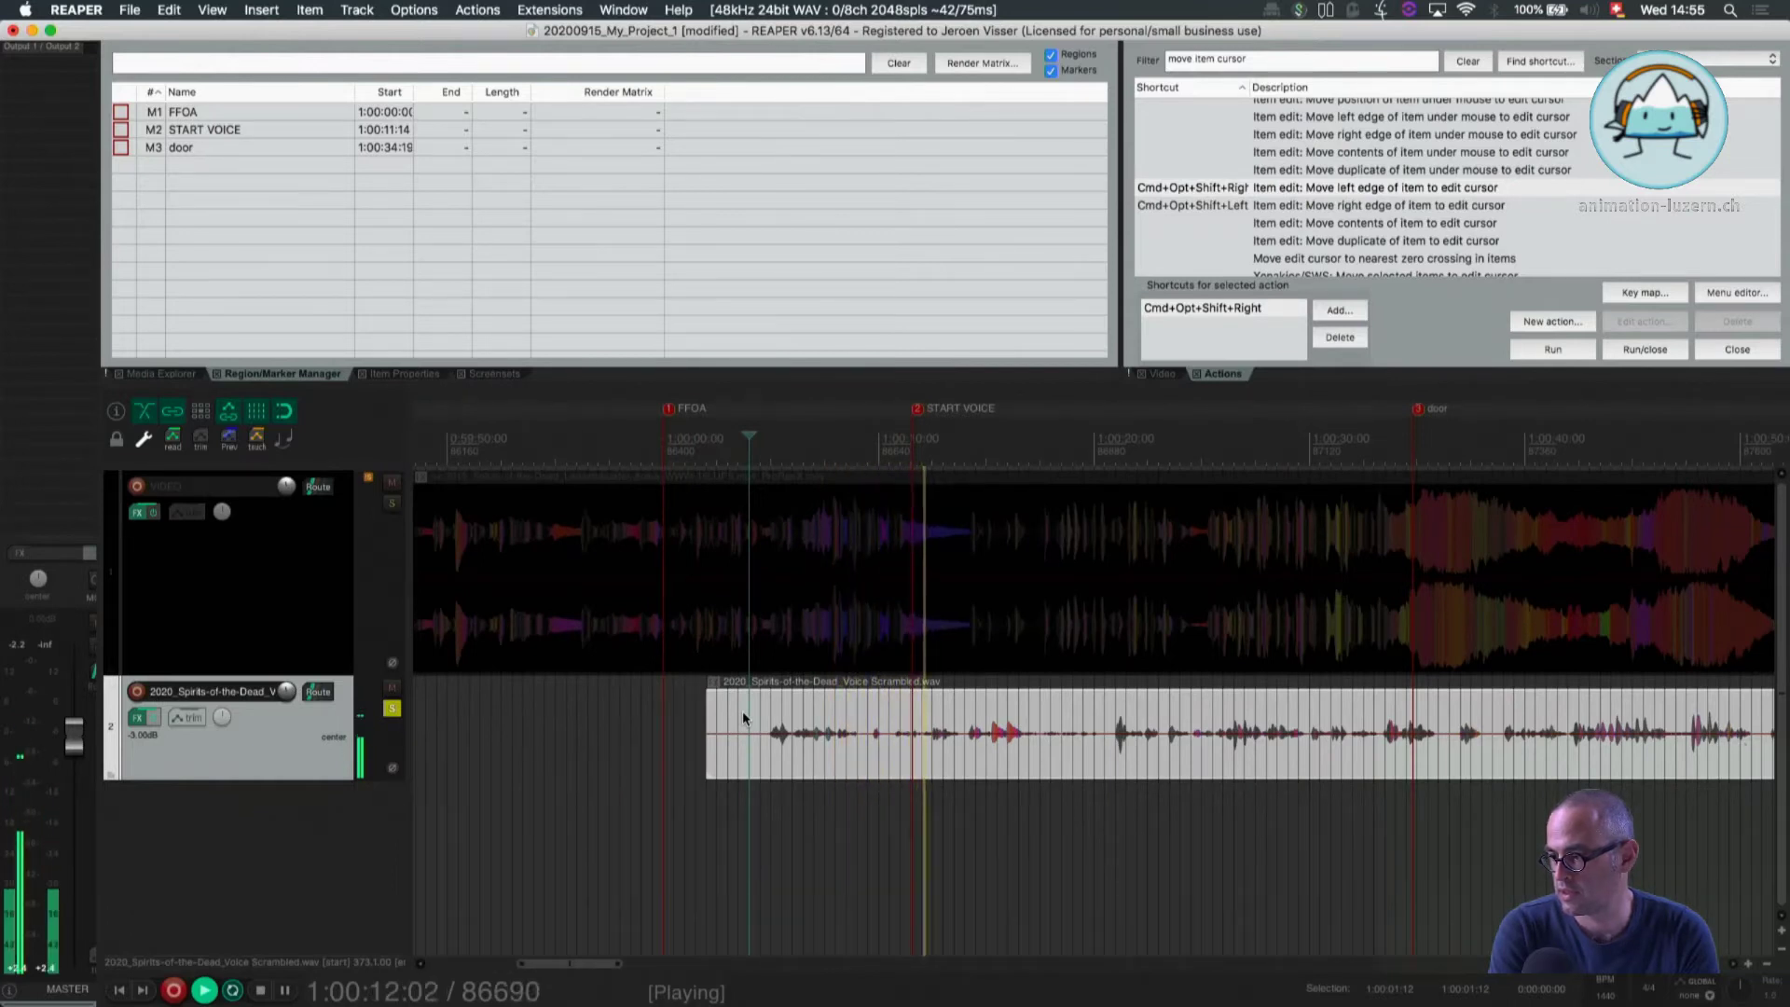
{"action": "key", "text": "space"}
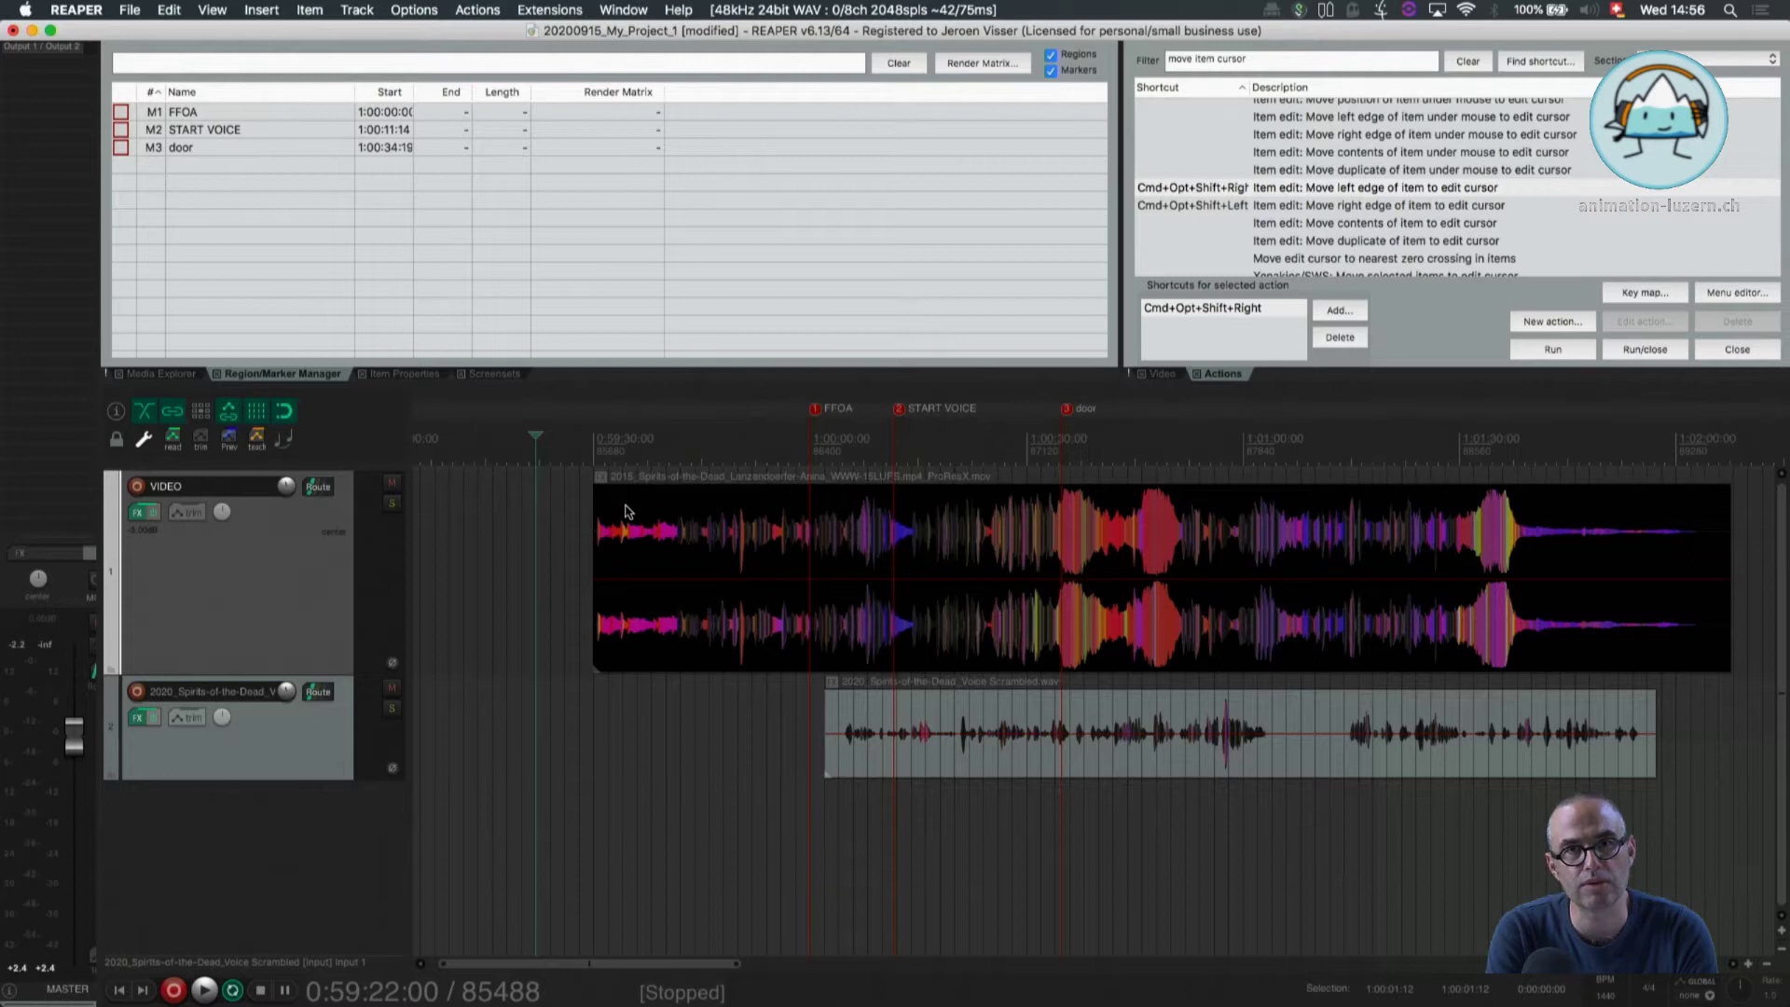
Move the item on the VIDEO track so it starts at marker 1, FFOA, at 1:00:00:00
{"action": "left_click", "coordinate": [564, 501]}
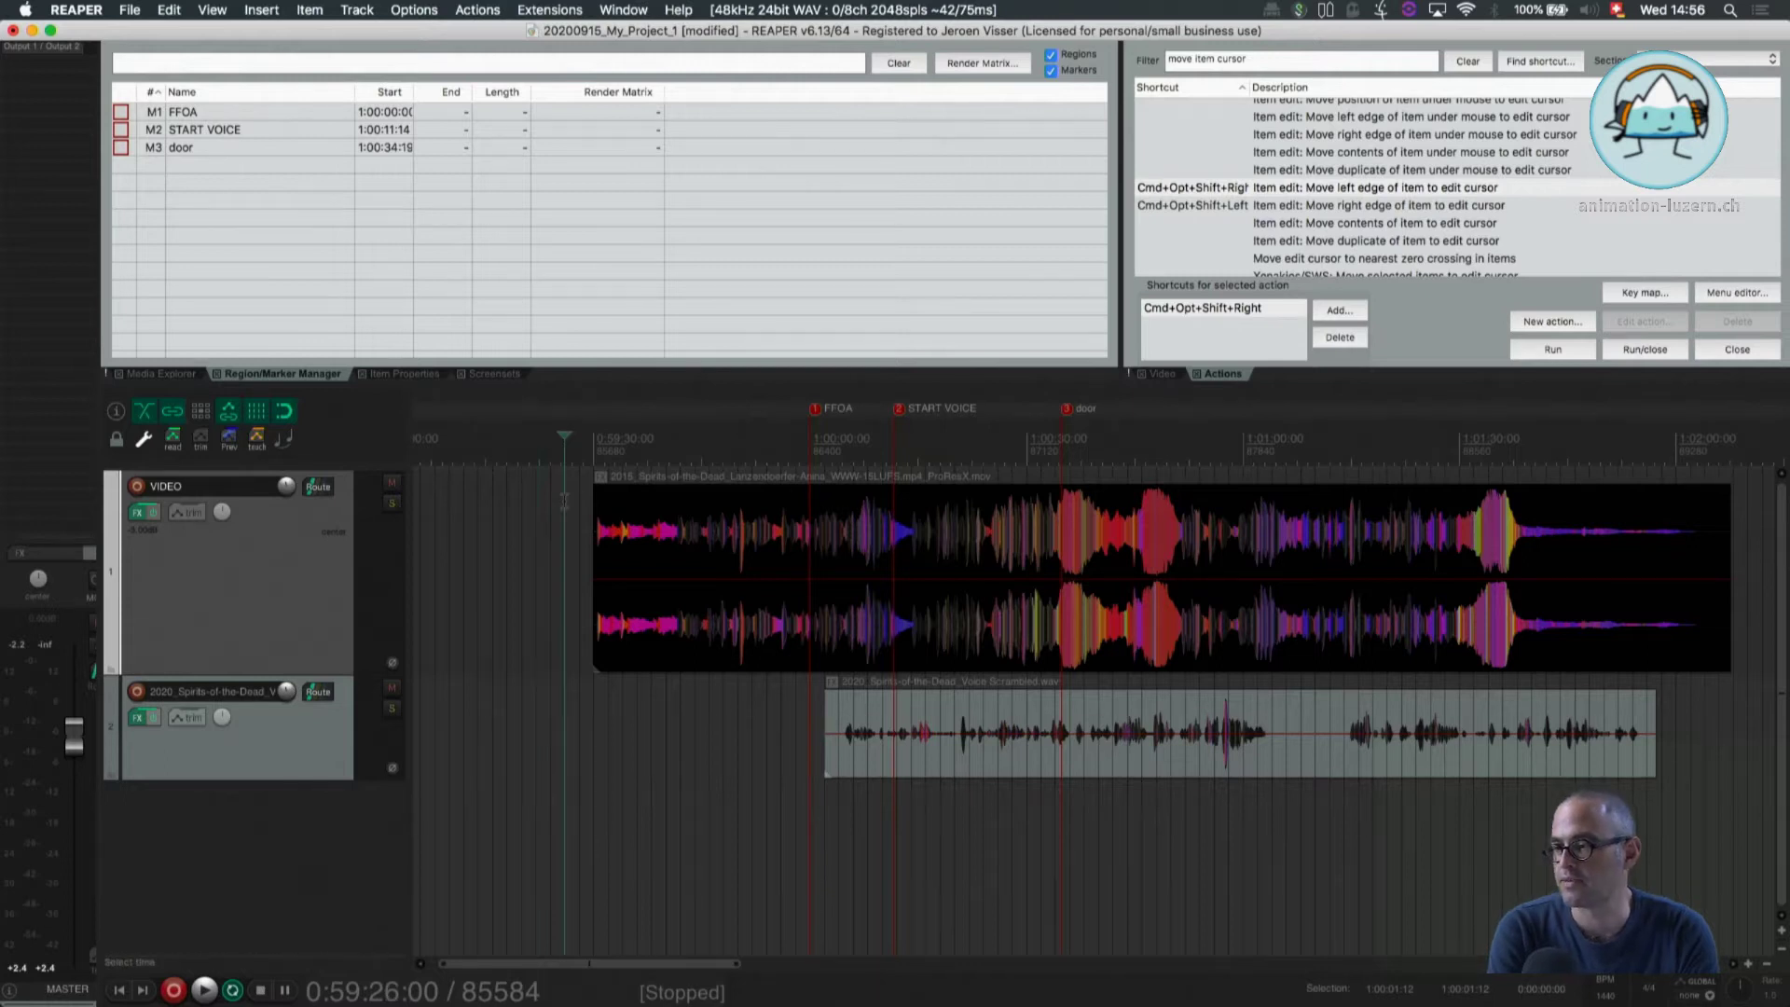
{"action": "left_click", "coordinate": [621, 519]}
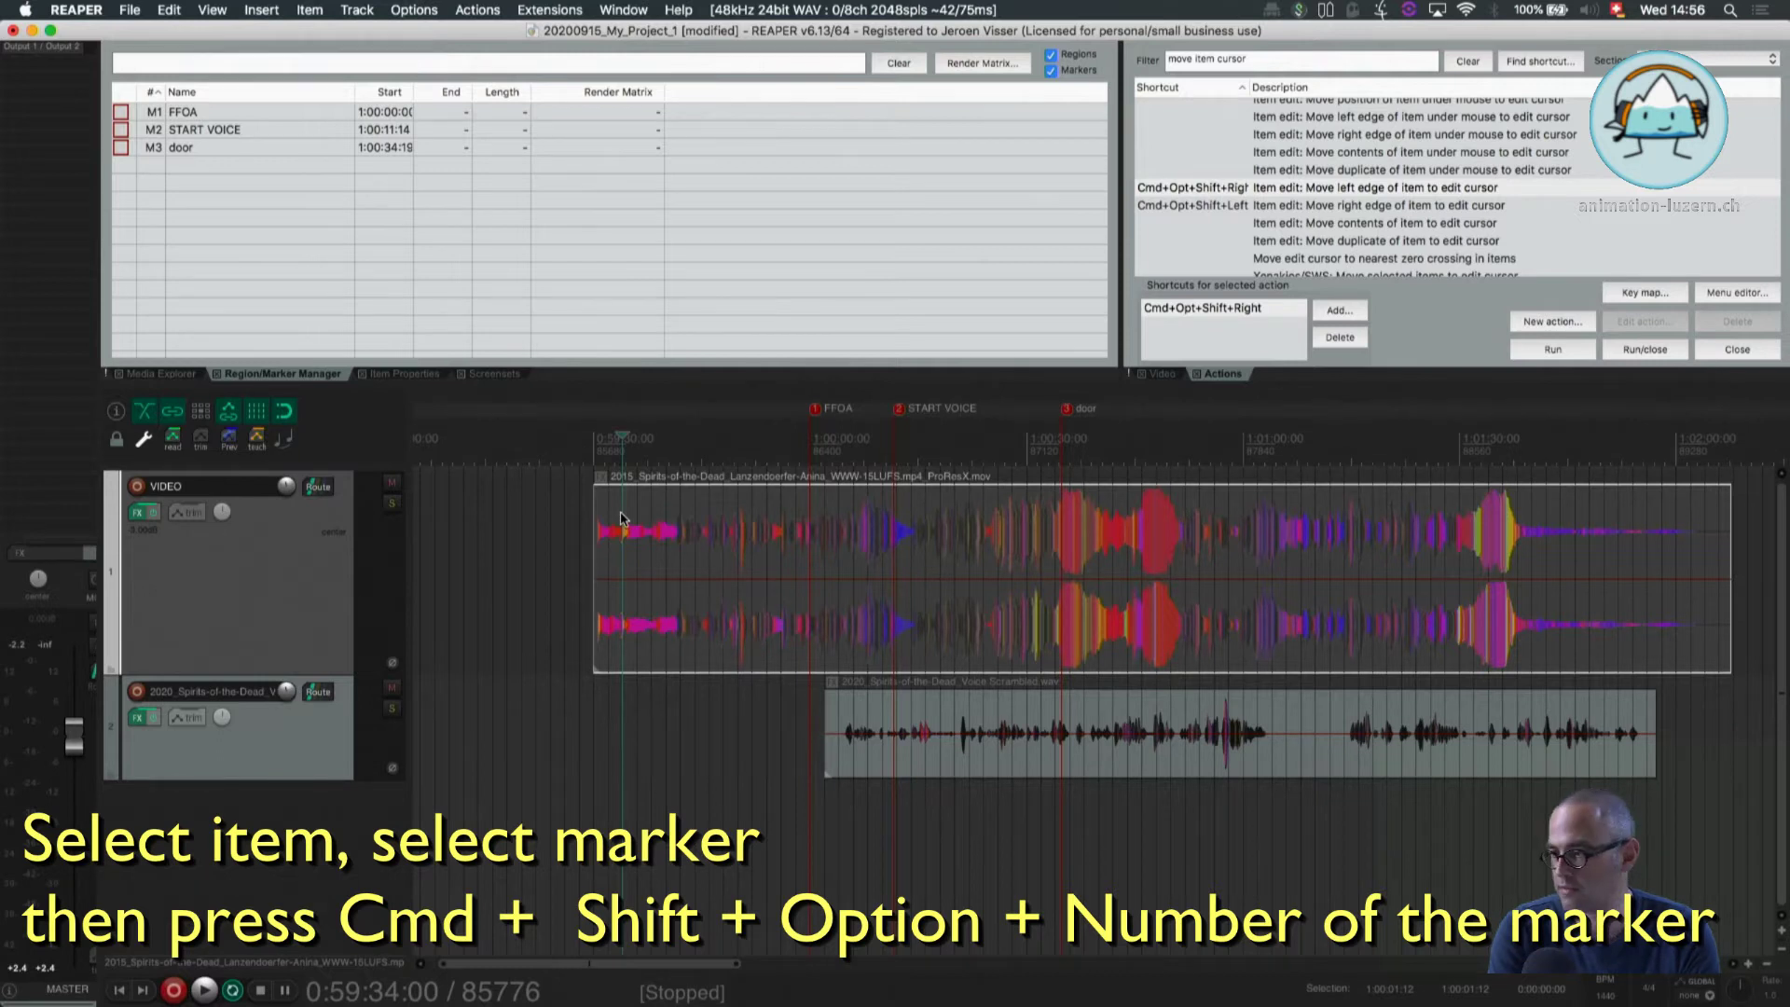
{"action": "key", "text": "1"}
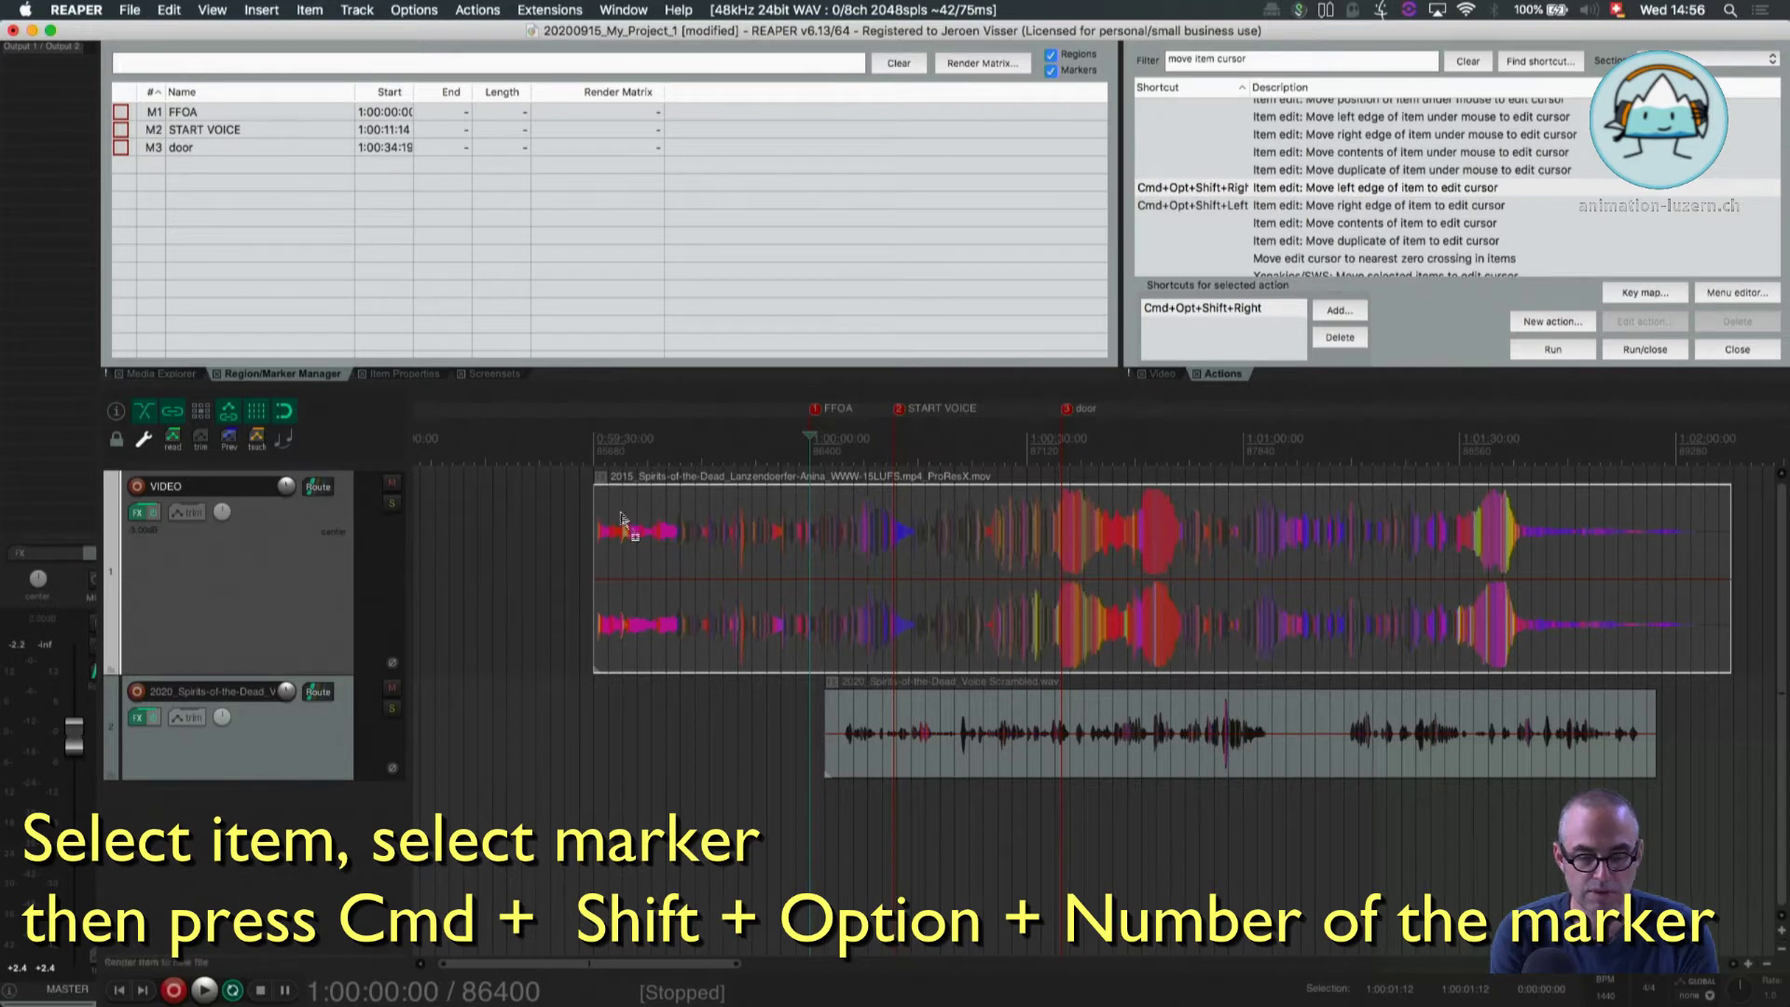
{"action": "key", "text": "super+alt+shift+1"}
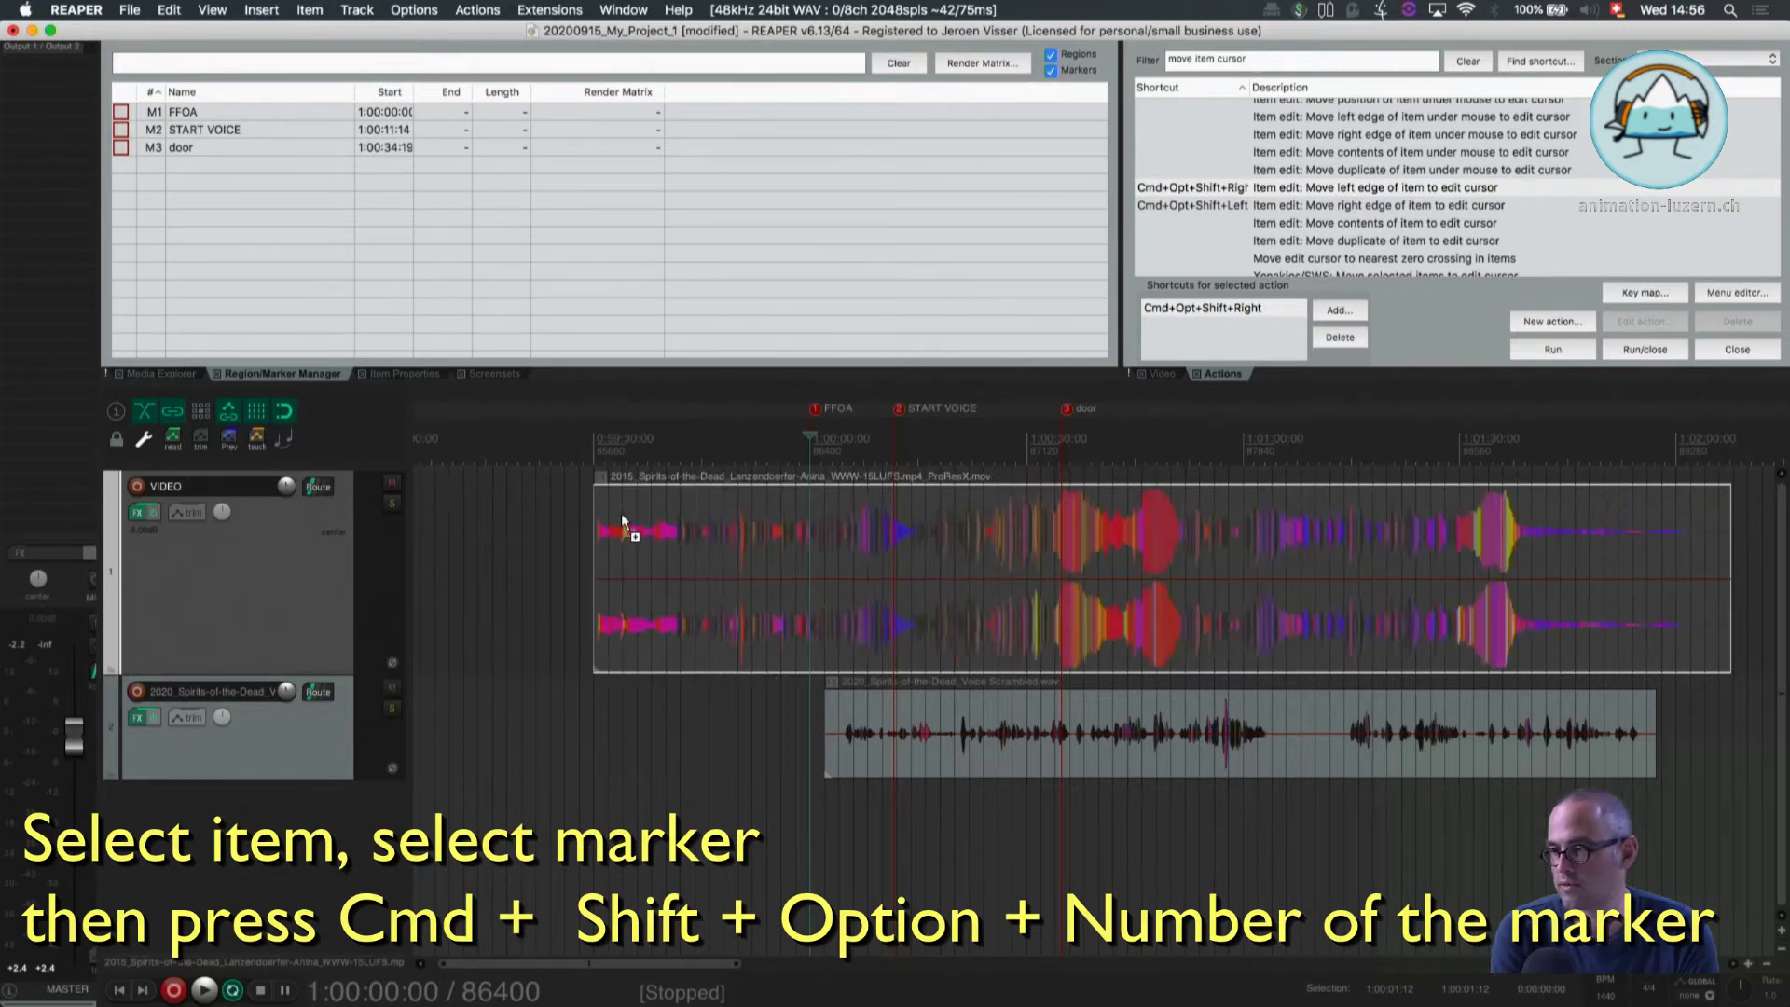
{"action": "key", "text": "super+alt+shift+1"}
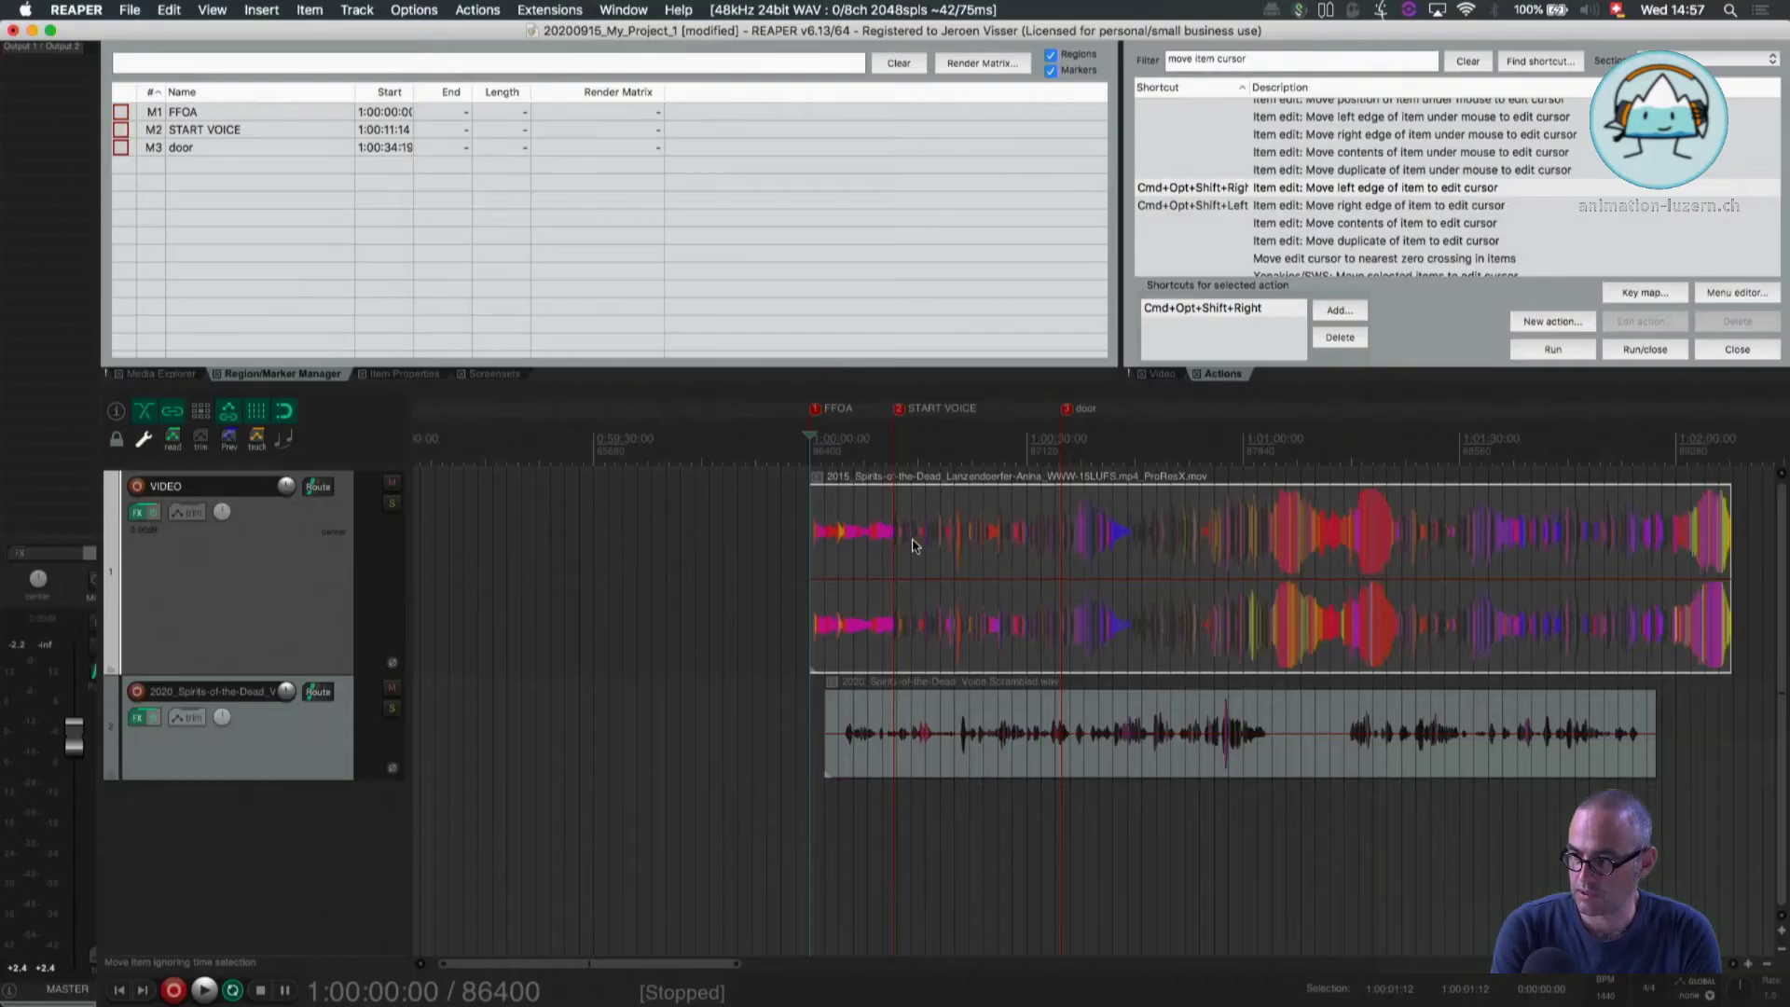
Mute the scrambled voice track and solo the VIDEO track
{"action": "scroll", "coordinate": [913, 543], "scroll_direction": "up", "scroll_amount": 5}
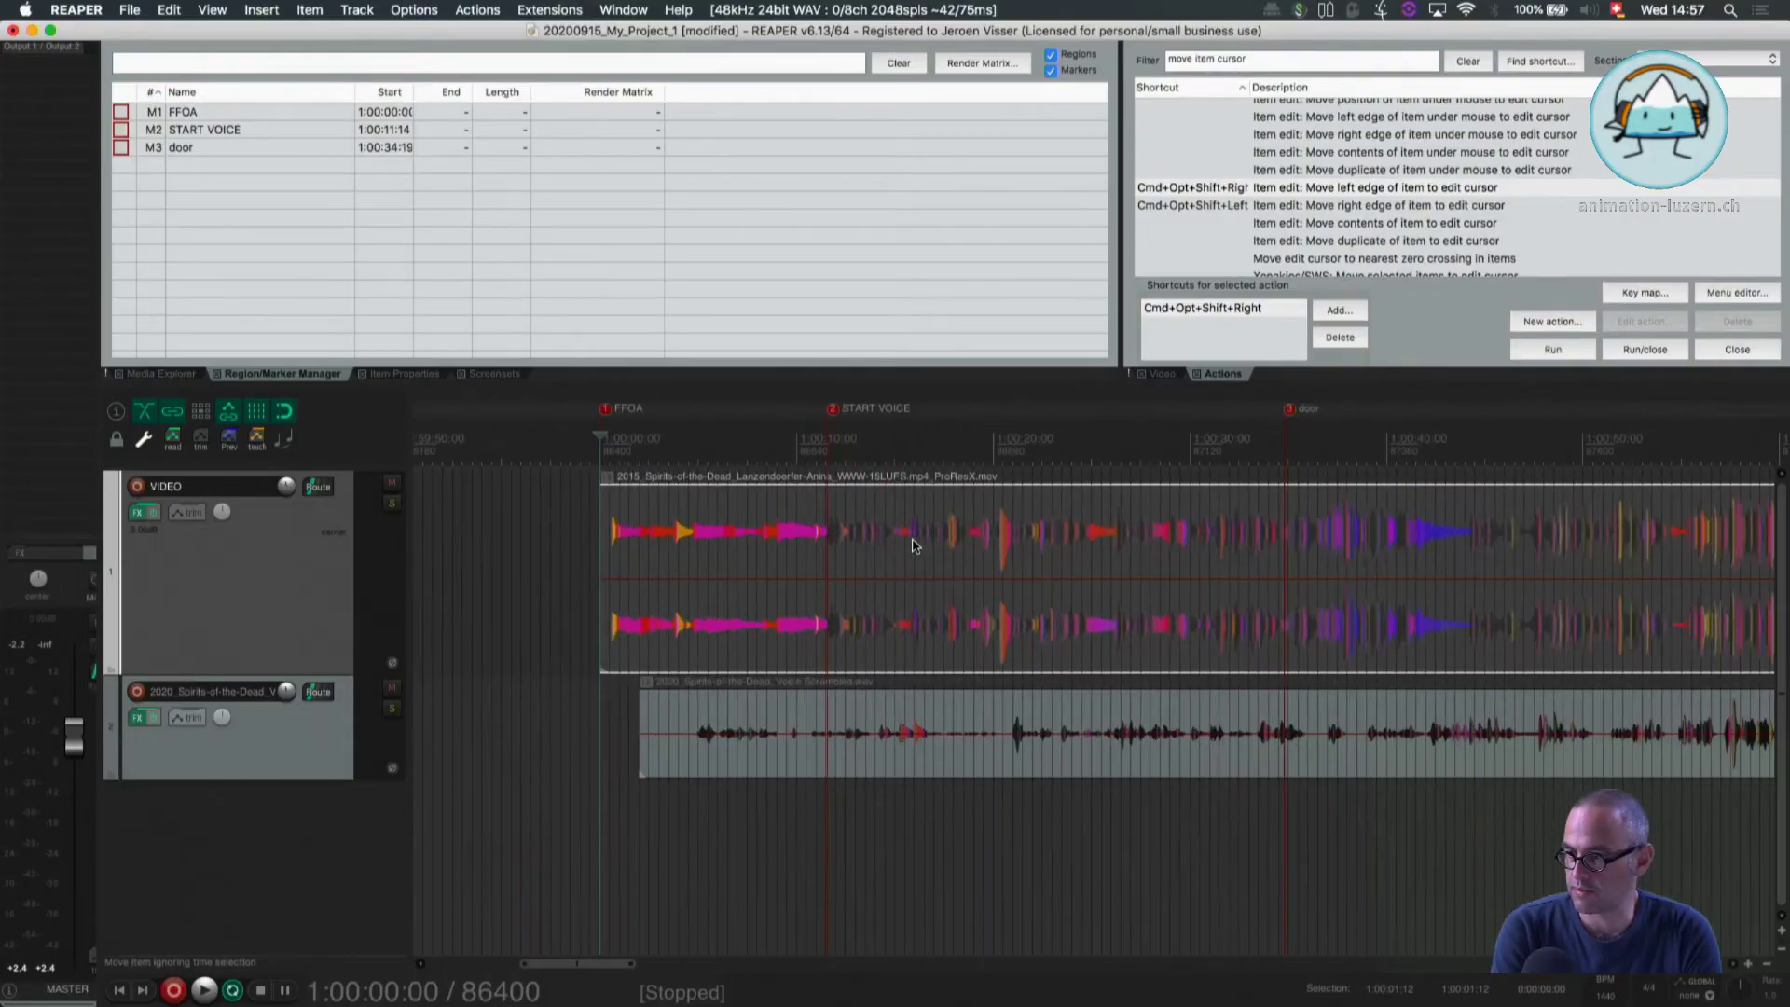
{"action": "left_click", "coordinate": [392, 687]}
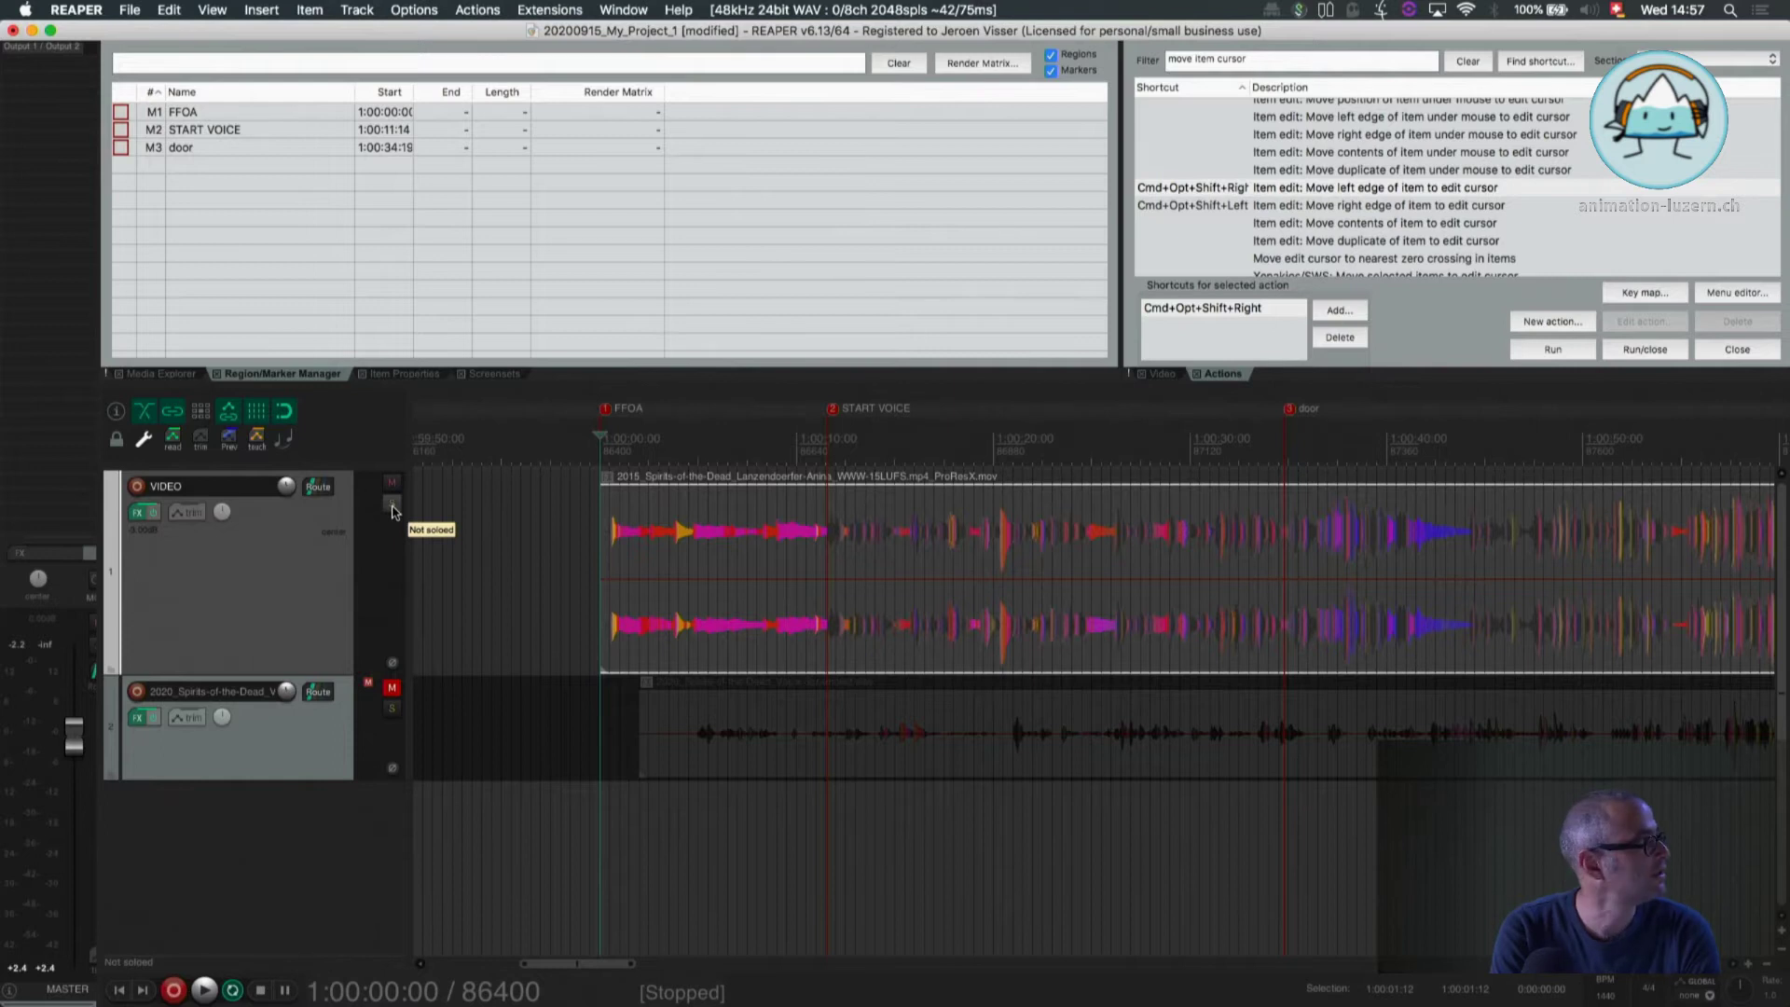
{"action": "left_click", "coordinate": [391, 504]}
Play the video's sound from just before the START VOICE marker to find where the first spoken line begins
{"action": "scroll", "coordinate": [734, 573], "scroll_direction": "up", "scroll_amount": 6}
{"action": "left_click", "coordinate": [689, 528]}
{"action": "key", "text": "space"}
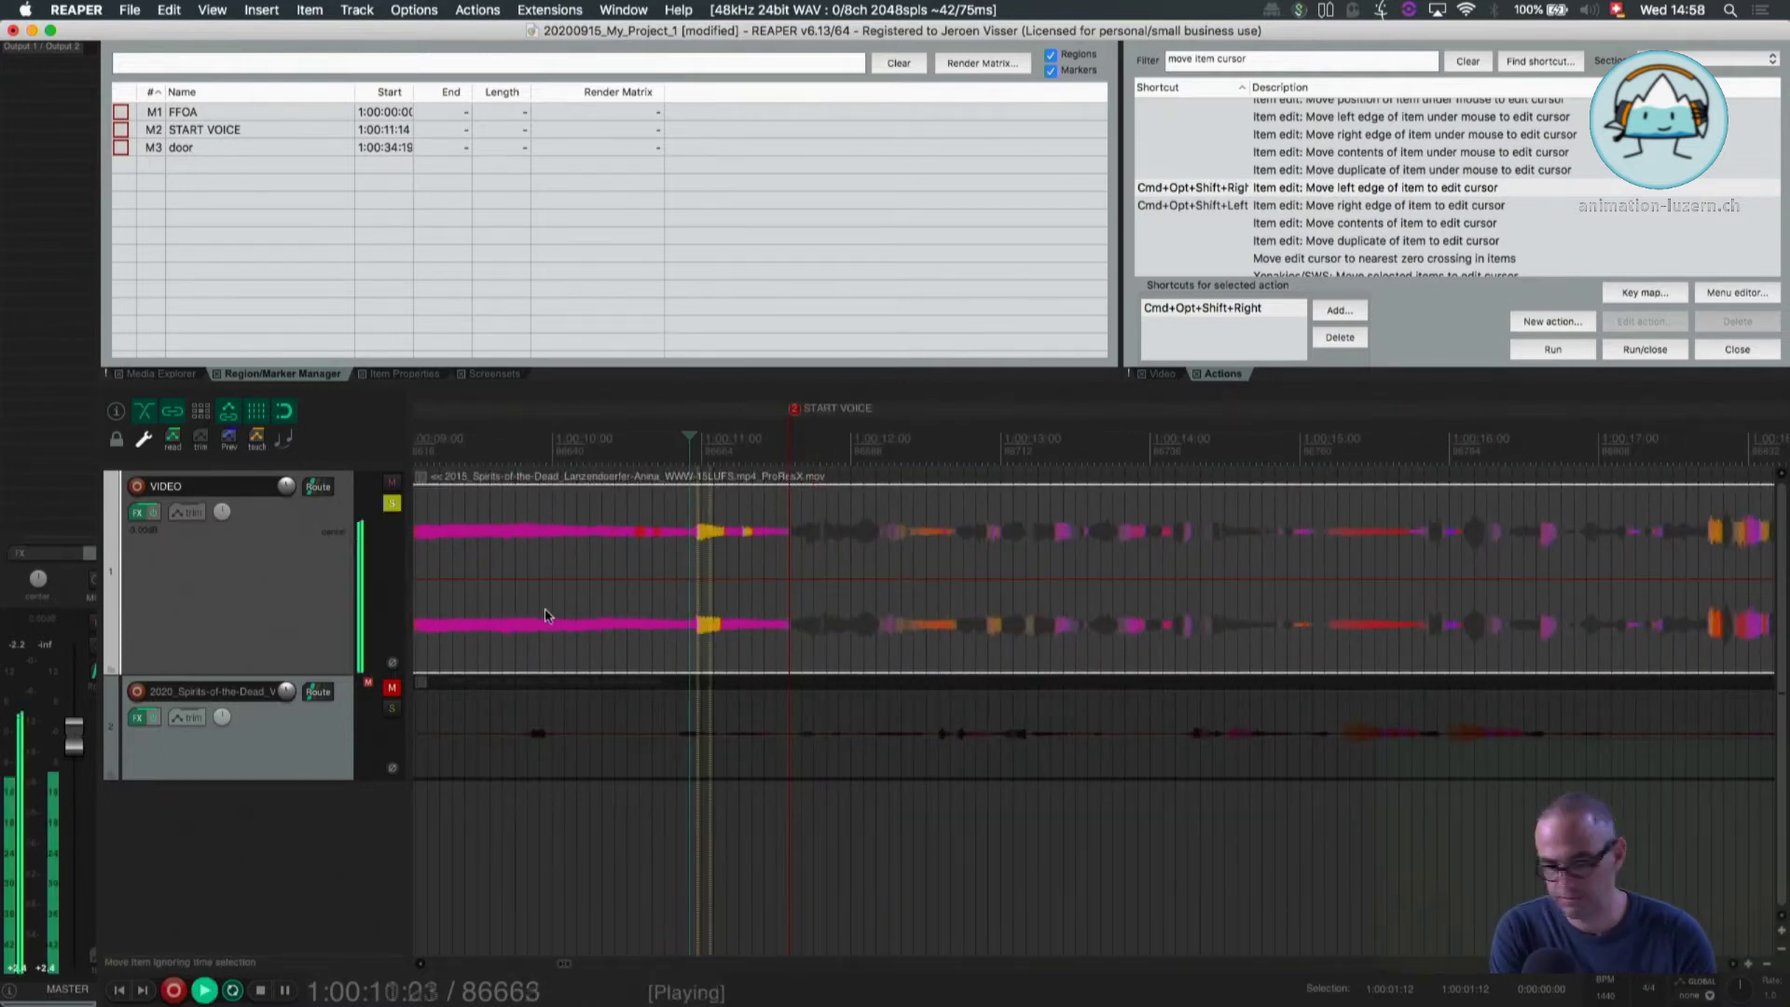
{"action": "key", "text": "space"}
{"action": "key", "text": "space"}
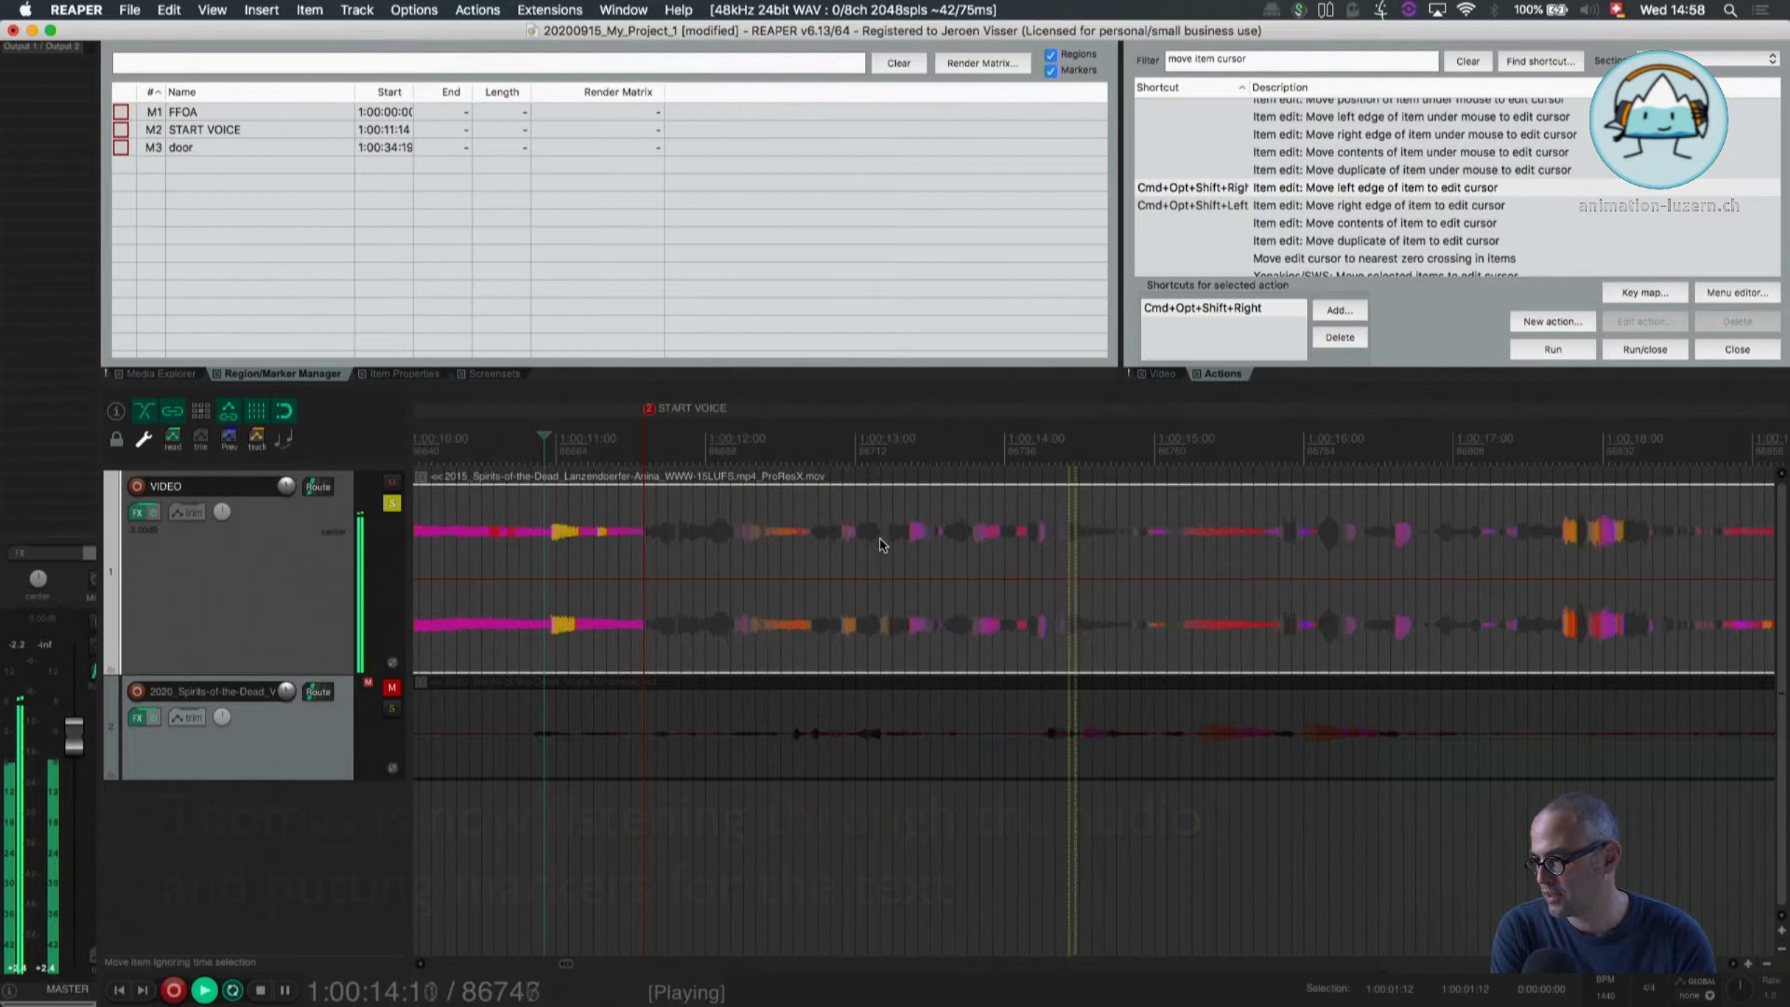
{"action": "key", "text": "space"}
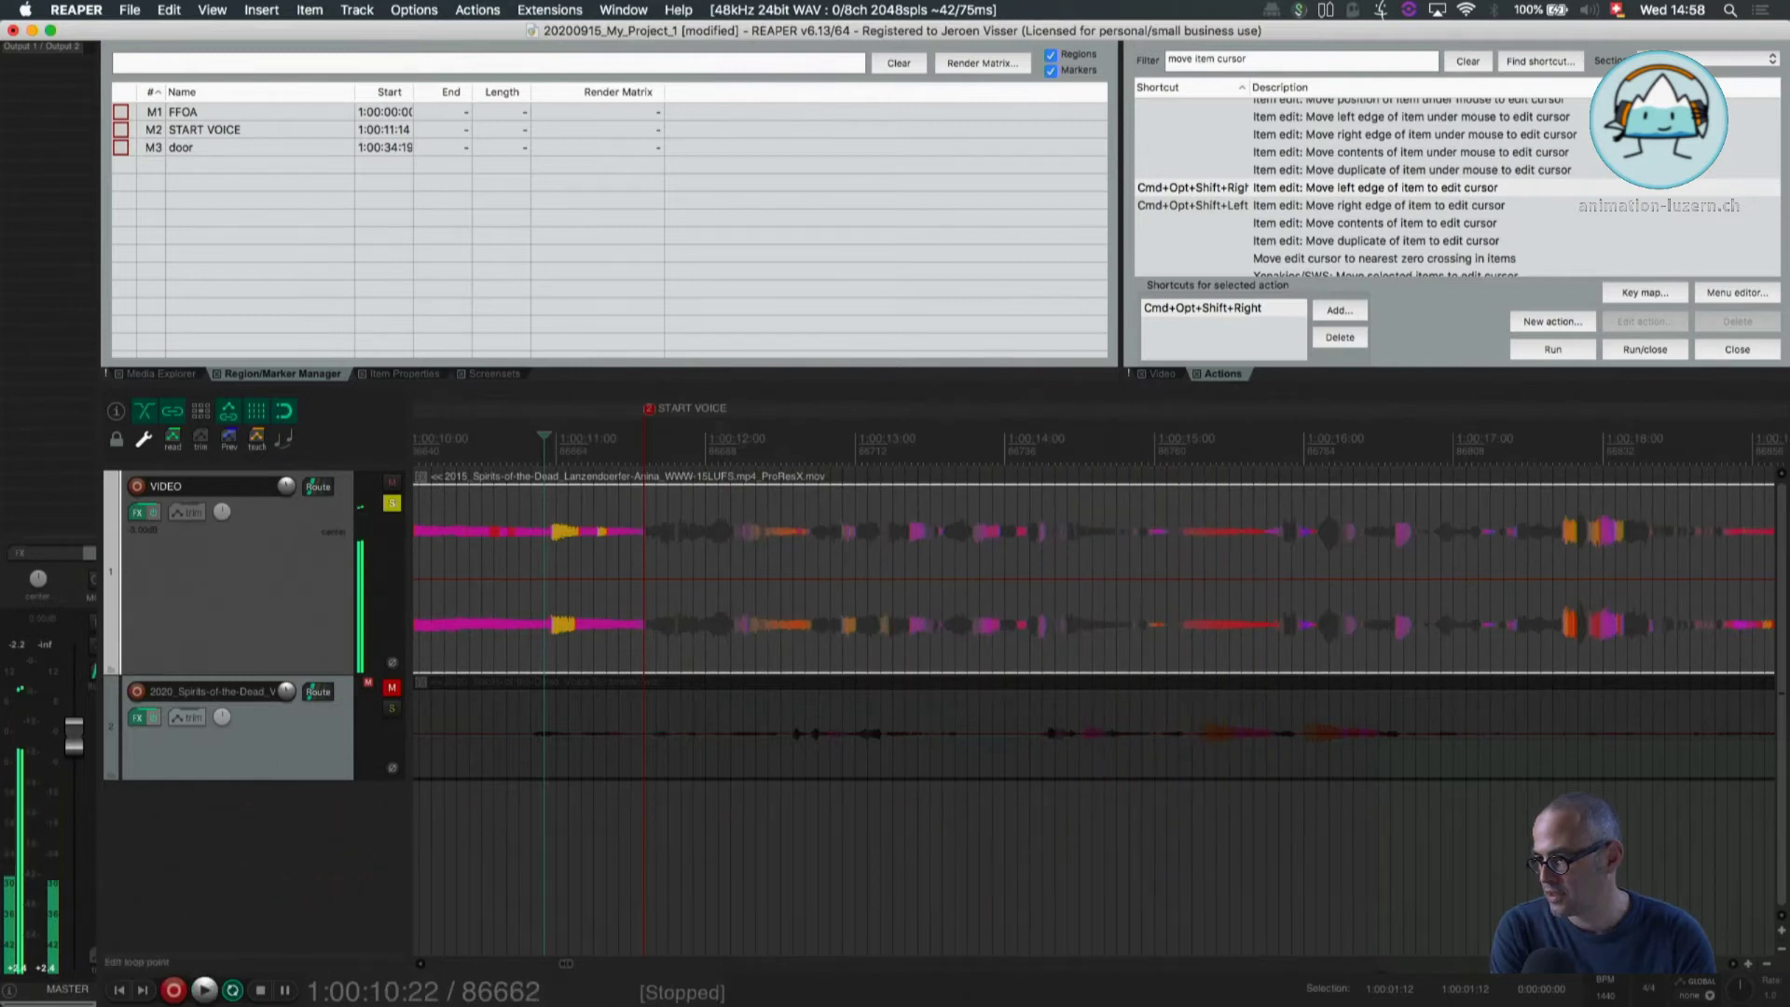
Rename the START VOICE marker at 1:00:11:14 to "thy soul"
{"action": "left_click", "coordinate": [649, 410]}
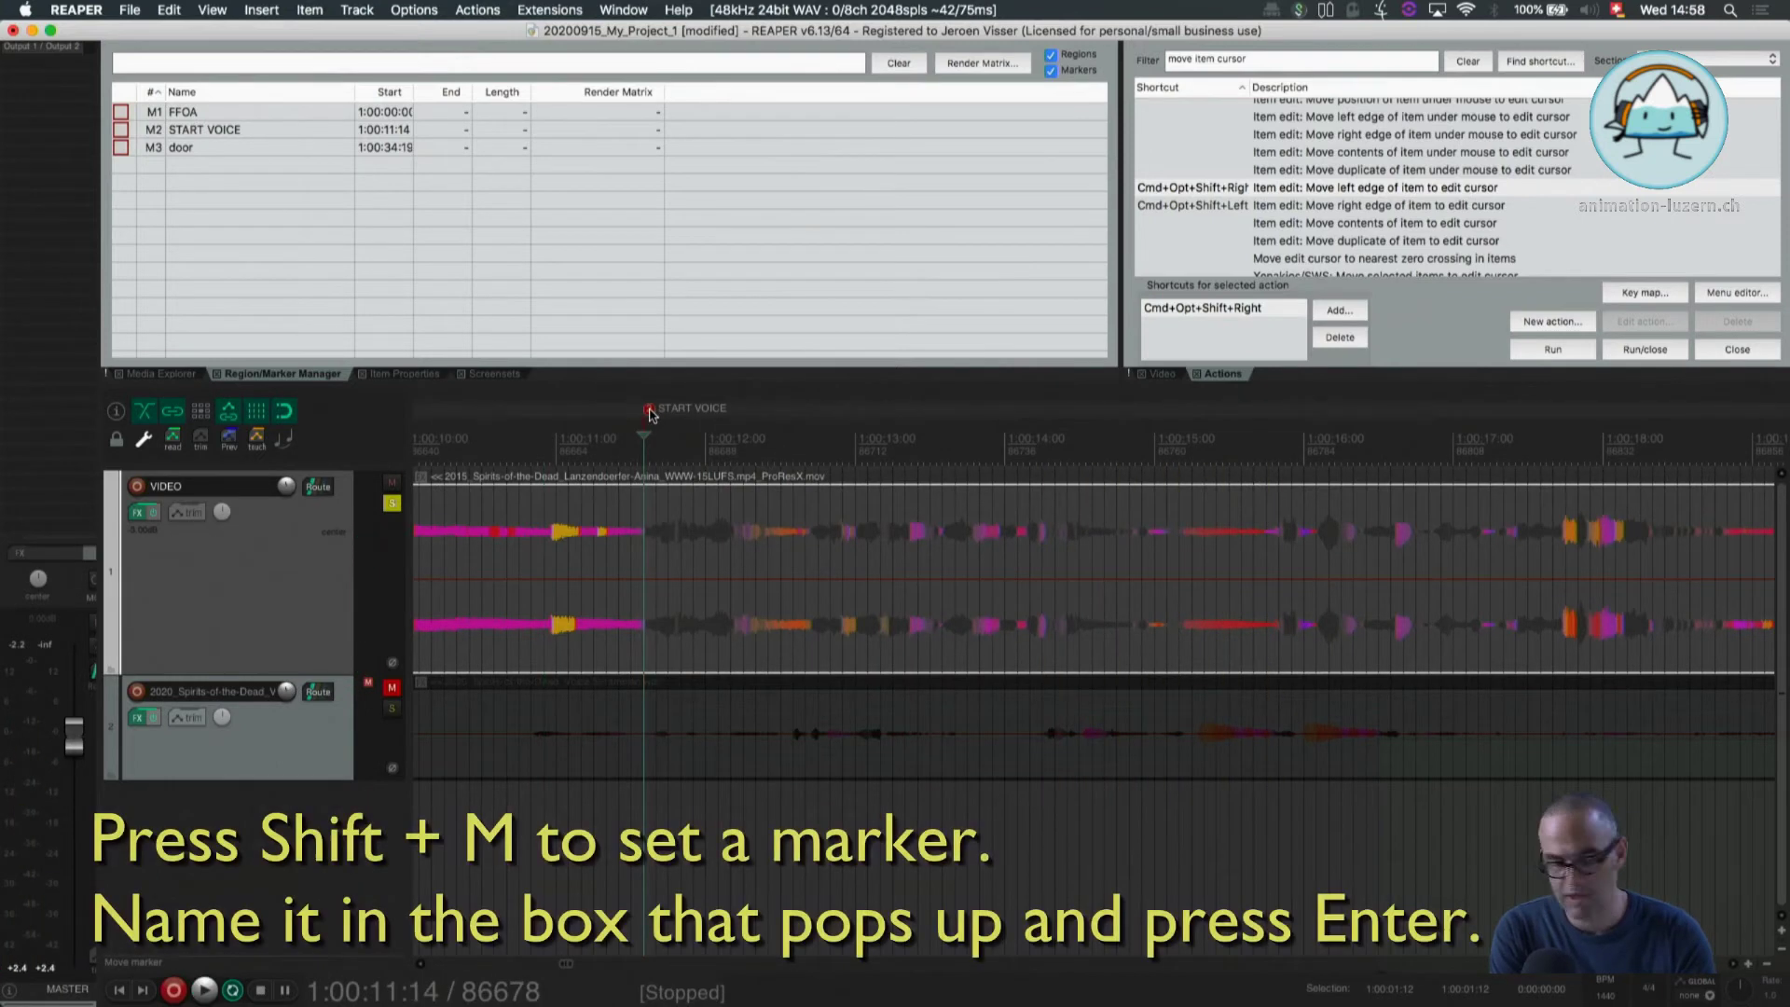
{"action": "key", "text": "shift+m"}
{"action": "type", "text": "thy soul"}
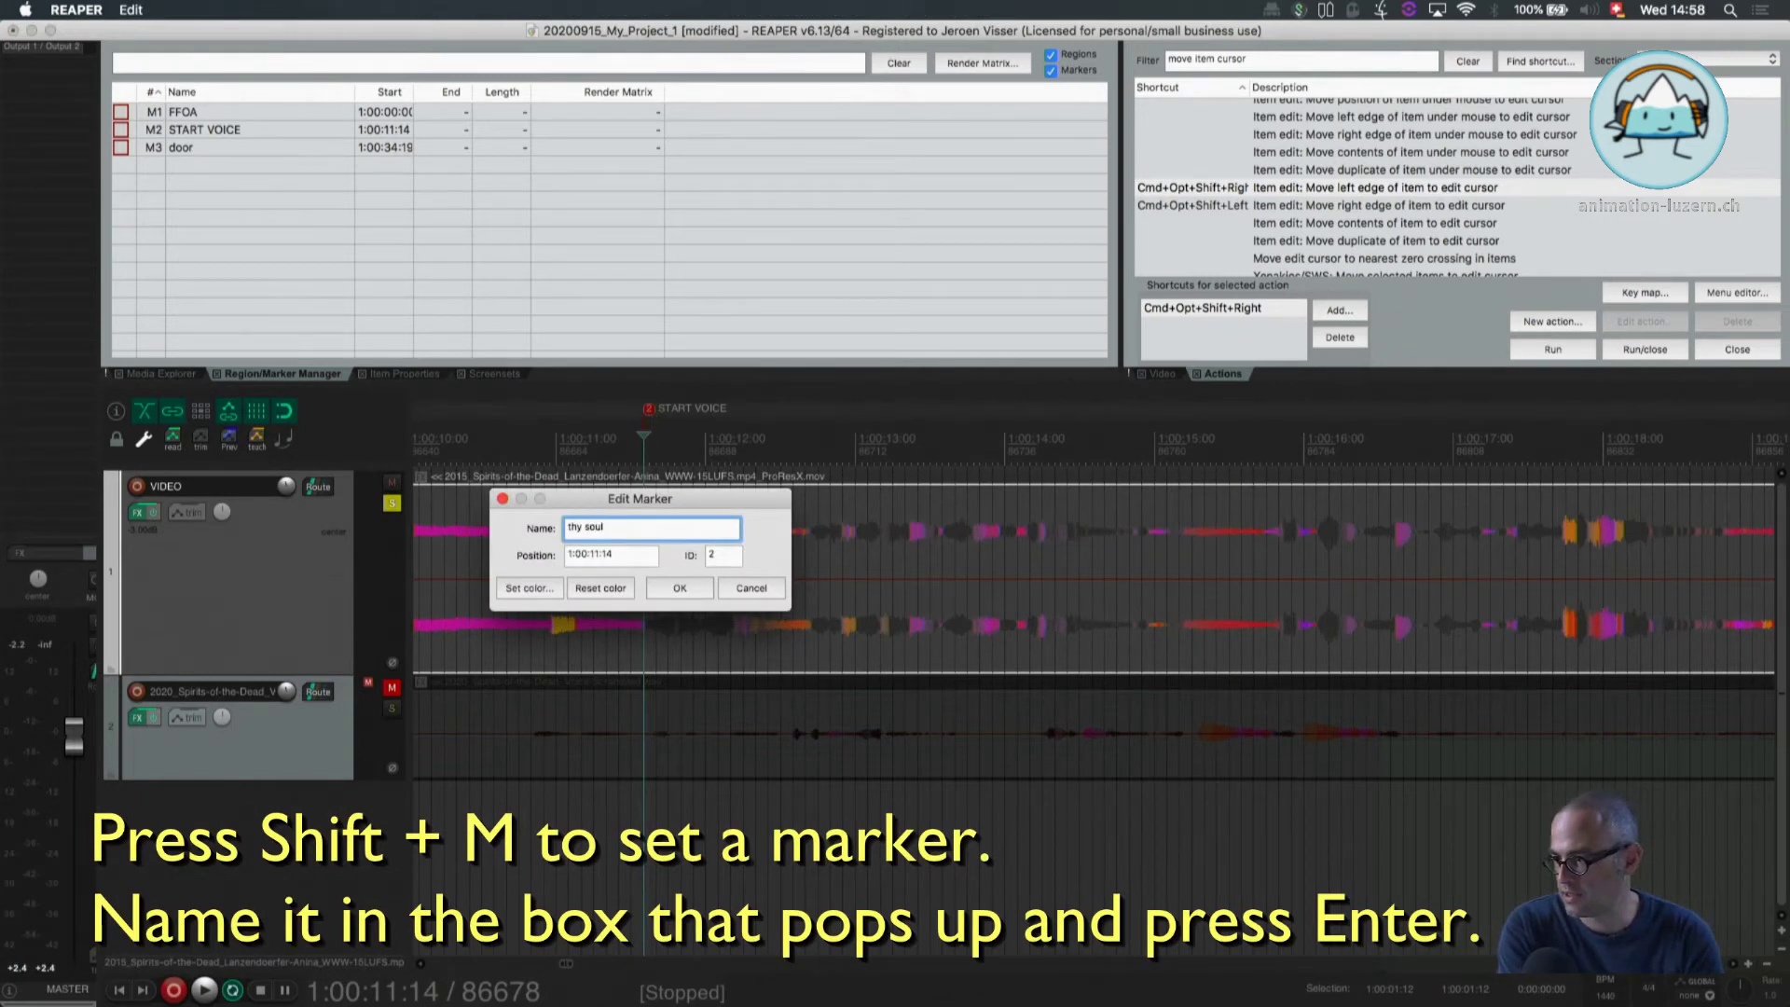
{"action": "key", "text": "Return"}
Listen on from 1:00:13:12 for the next phrase and add a marker named "Dark thoughts" at 1:00:15:20
{"action": "left_click", "coordinate": [927, 530]}
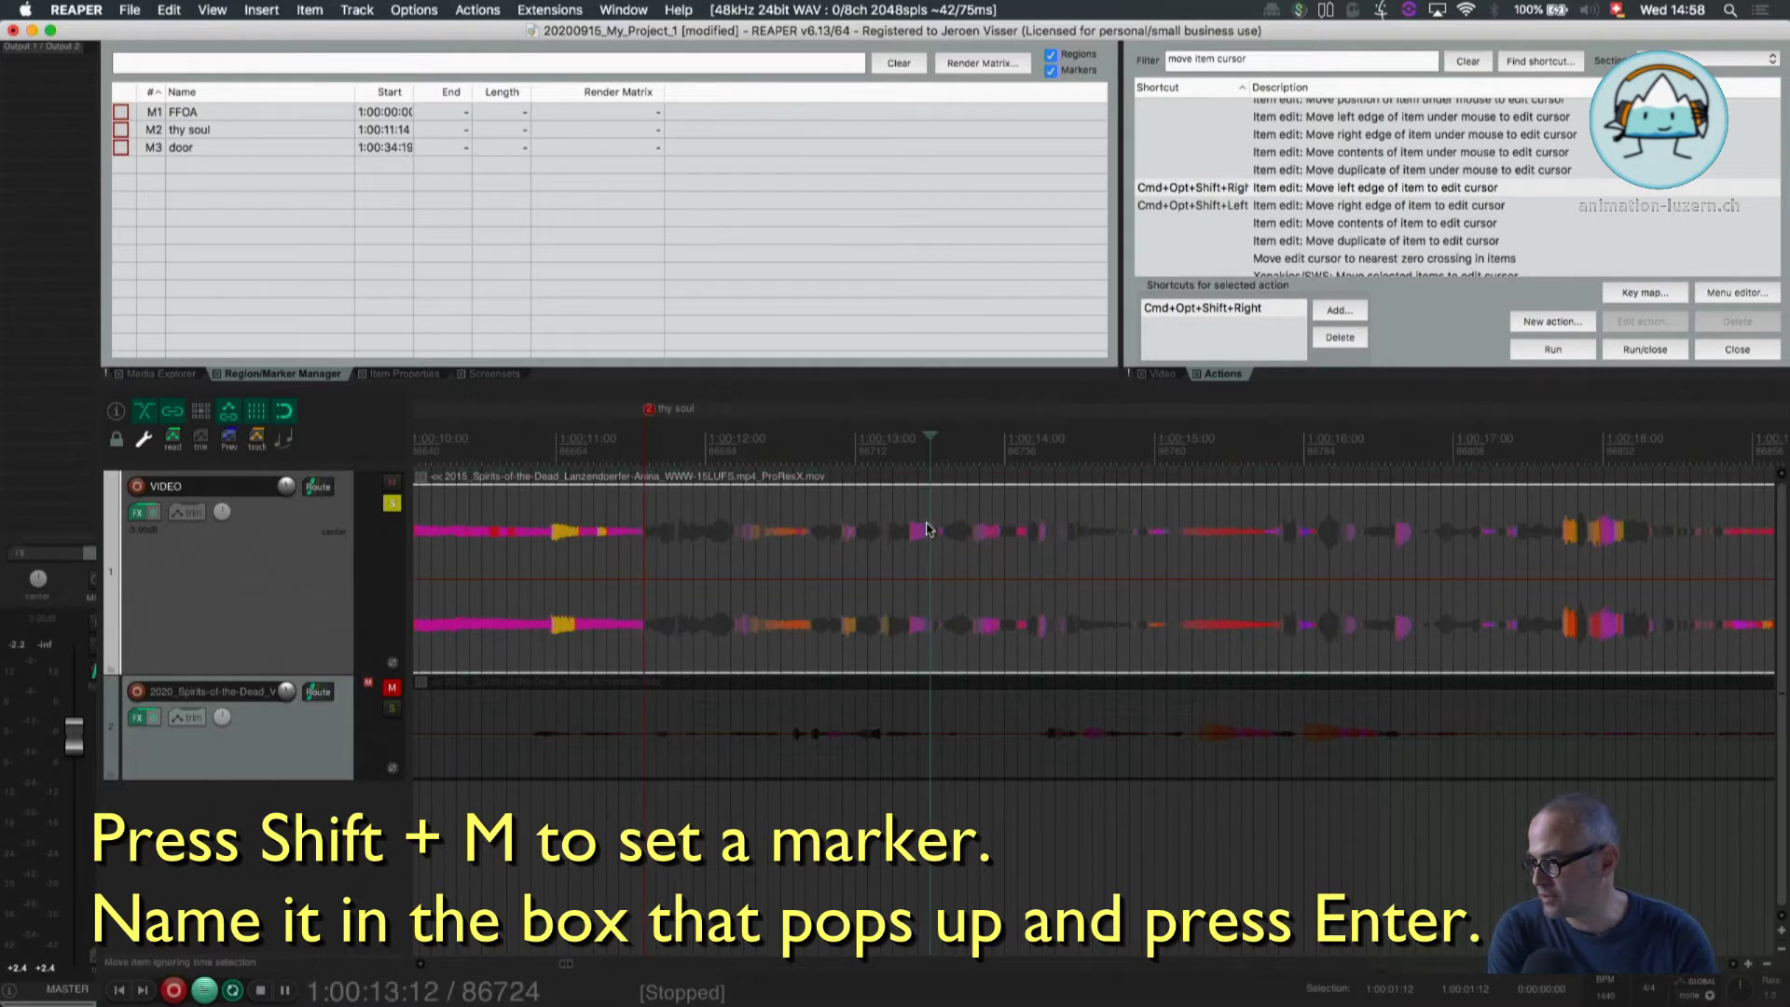
{"action": "key", "text": "space"}
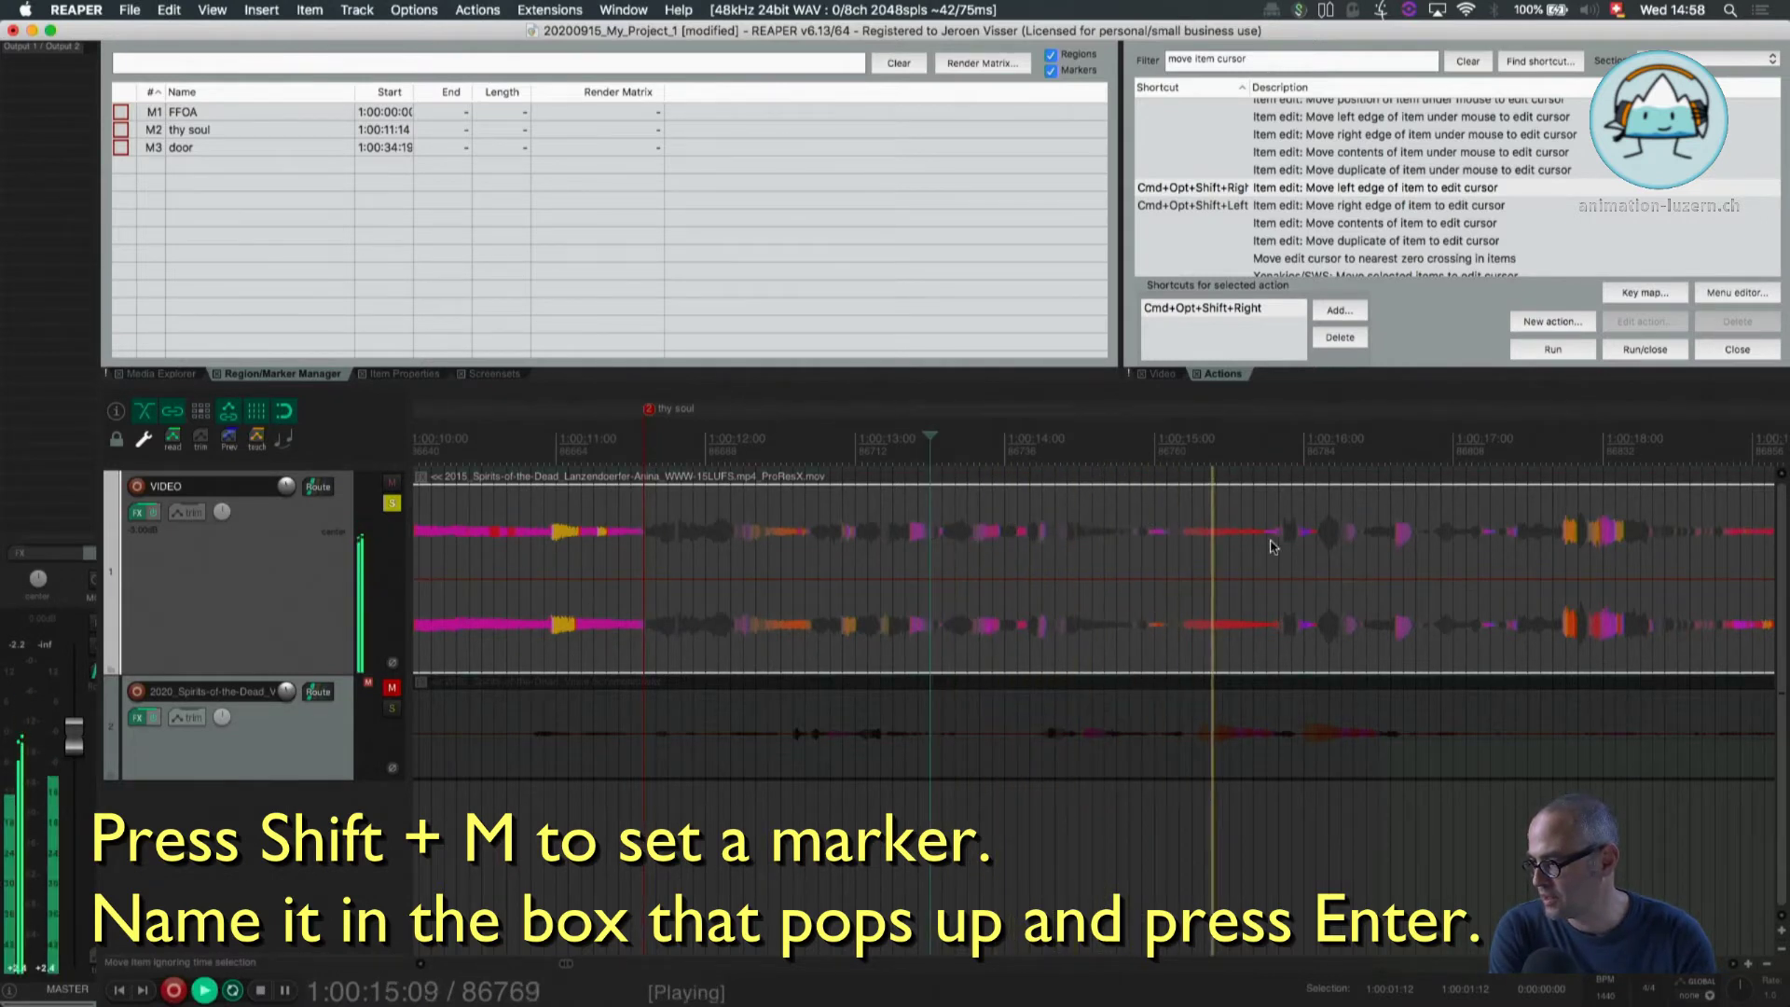
{"action": "key", "text": "space"}
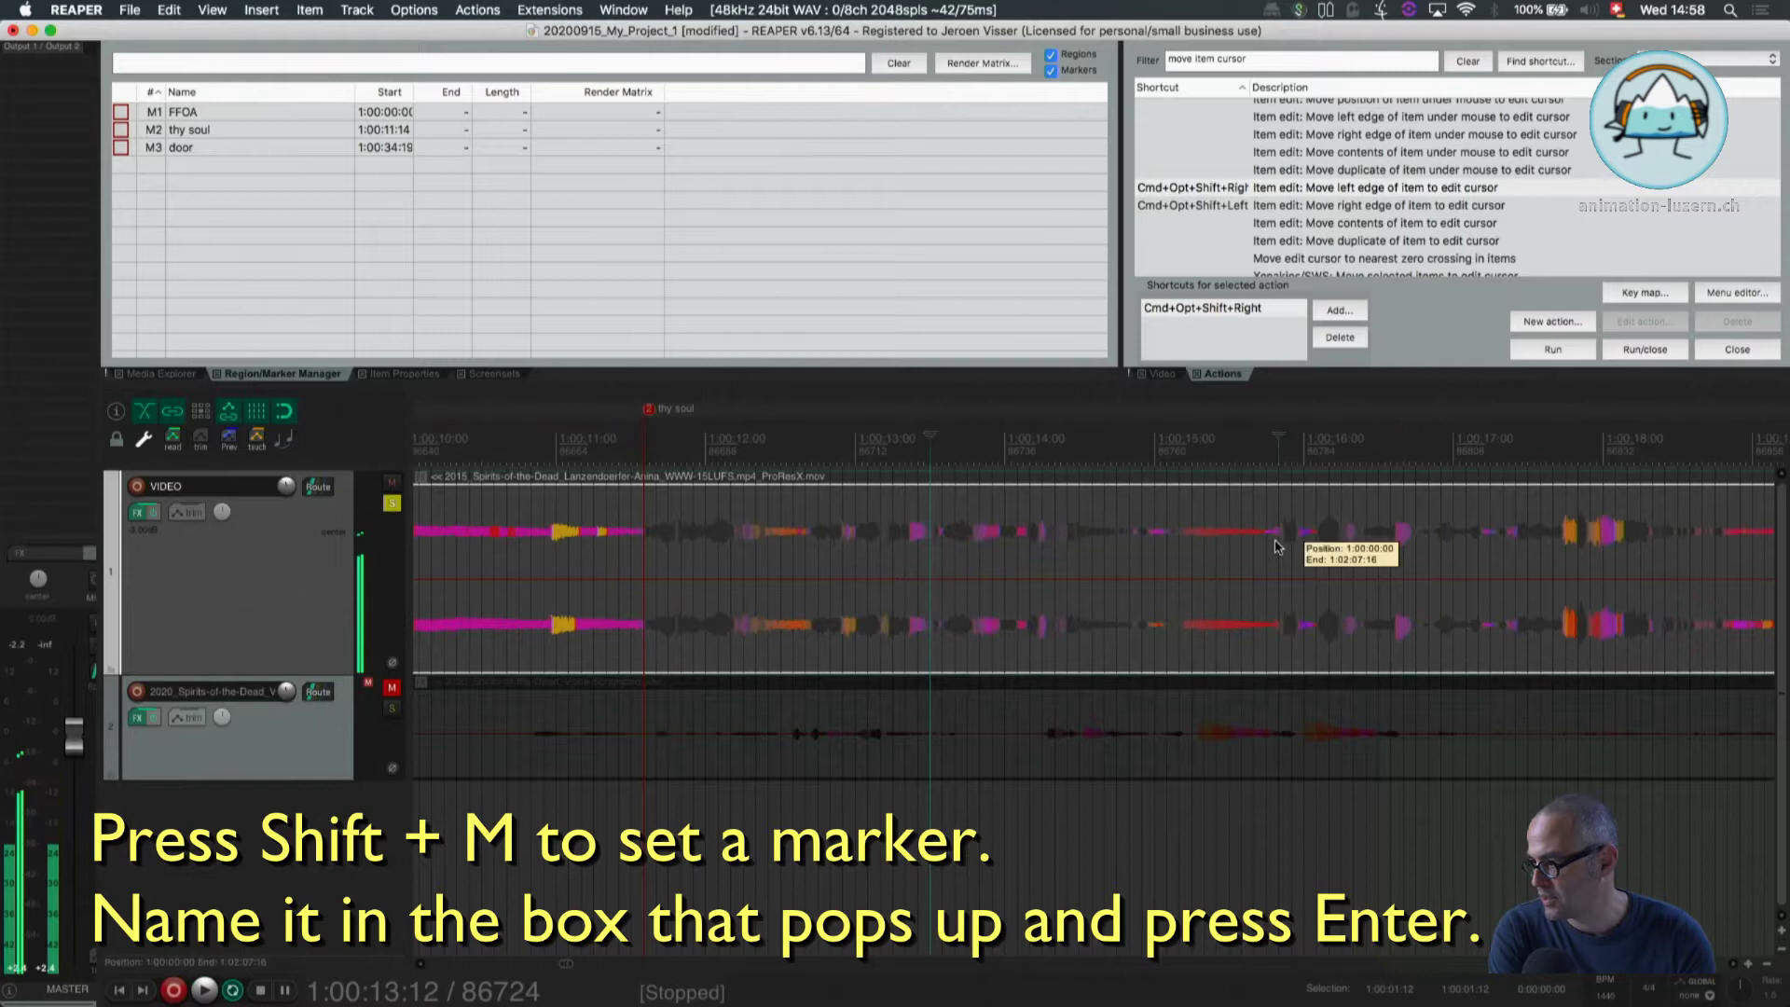
{"action": "left_click", "coordinate": [1278, 546]}
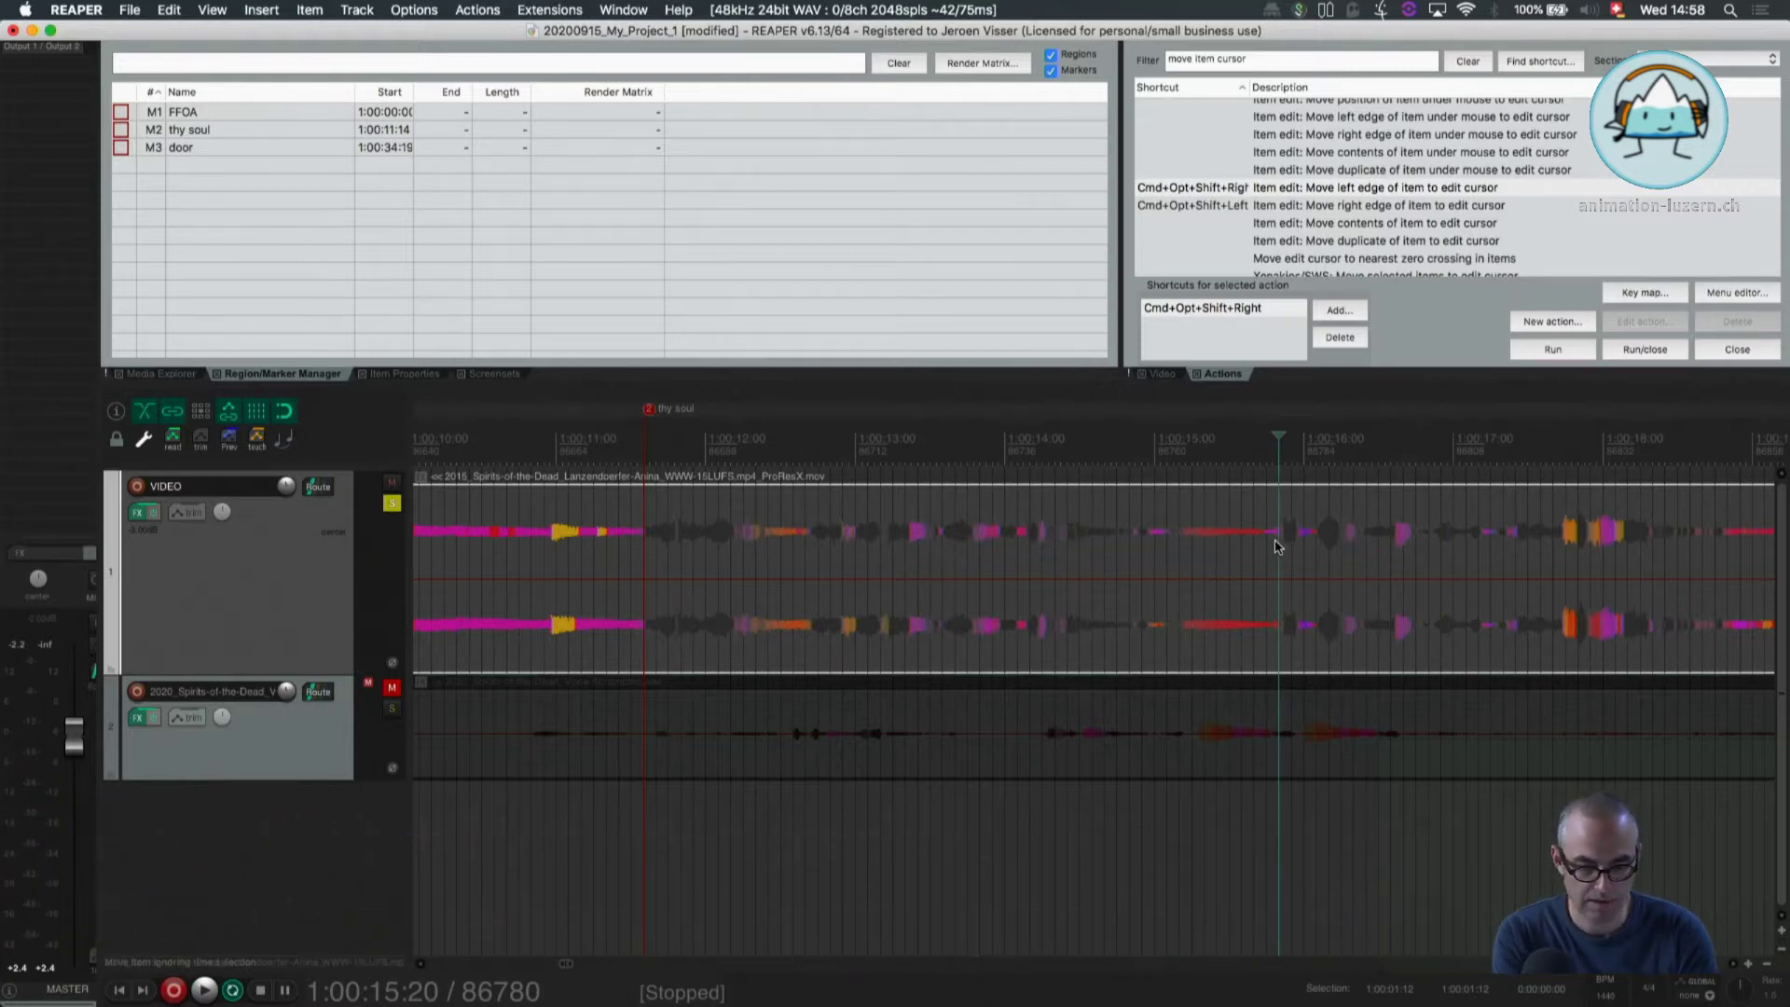
{"action": "key", "text": "shift+m"}
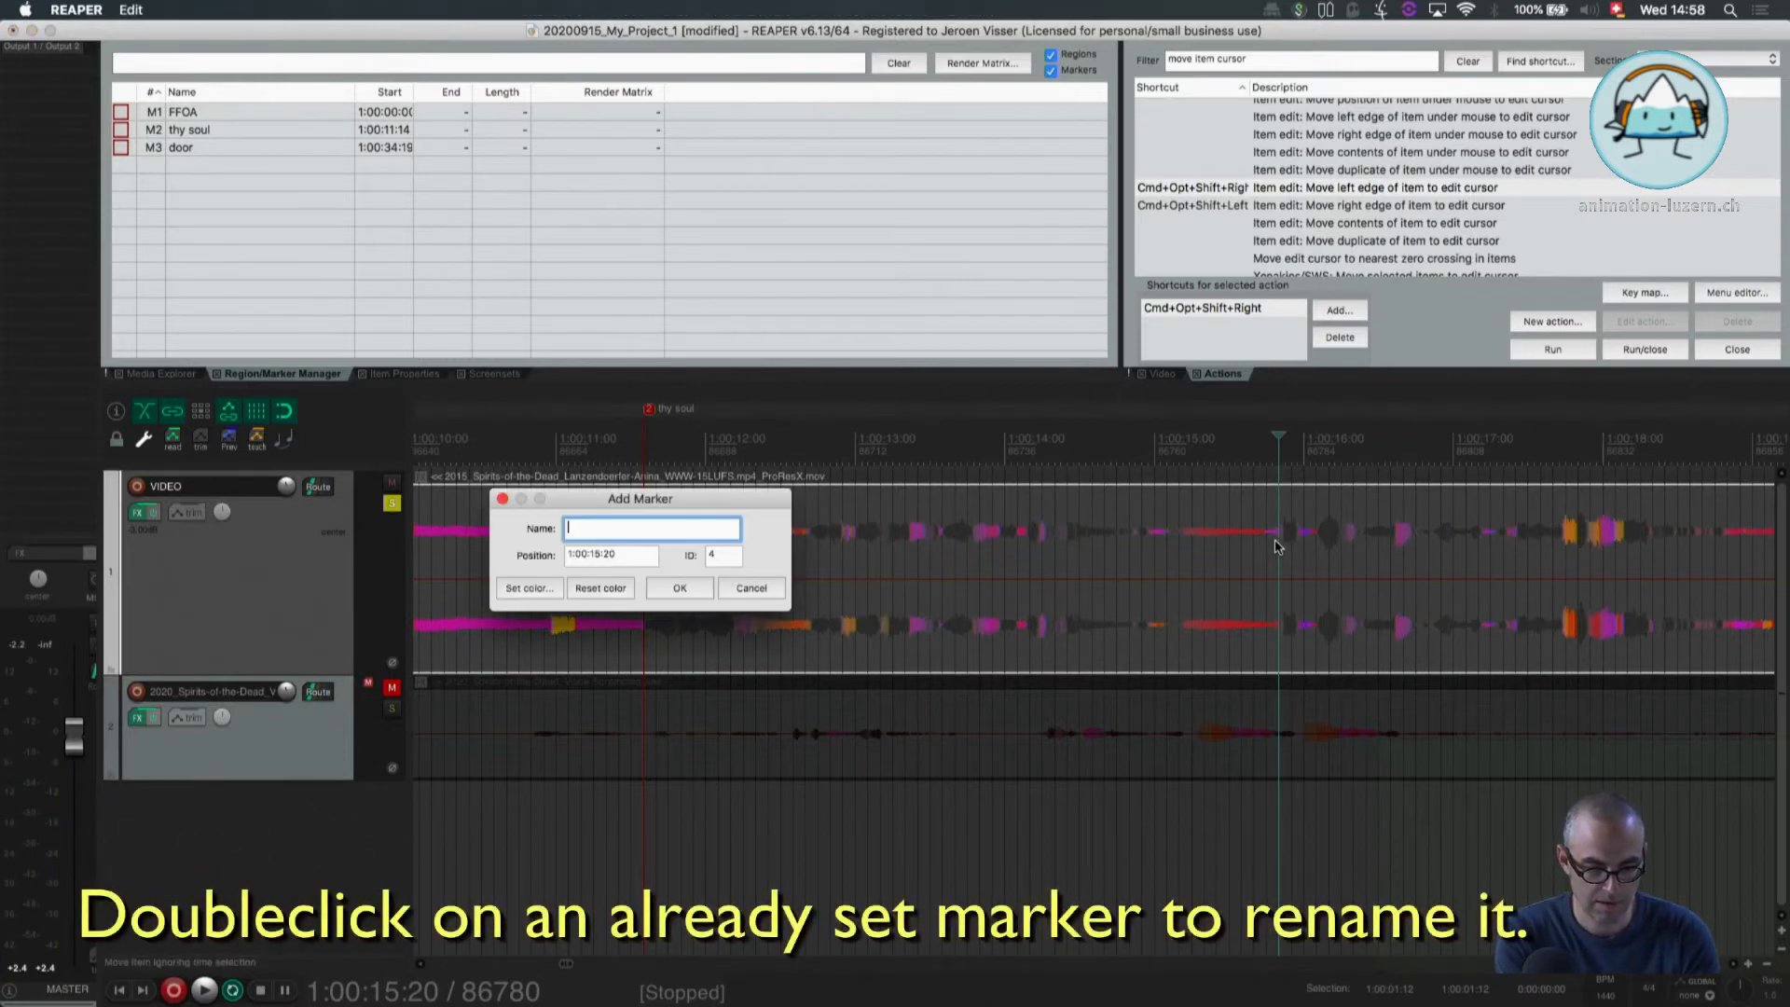
{"action": "type", "text": "Dark"}
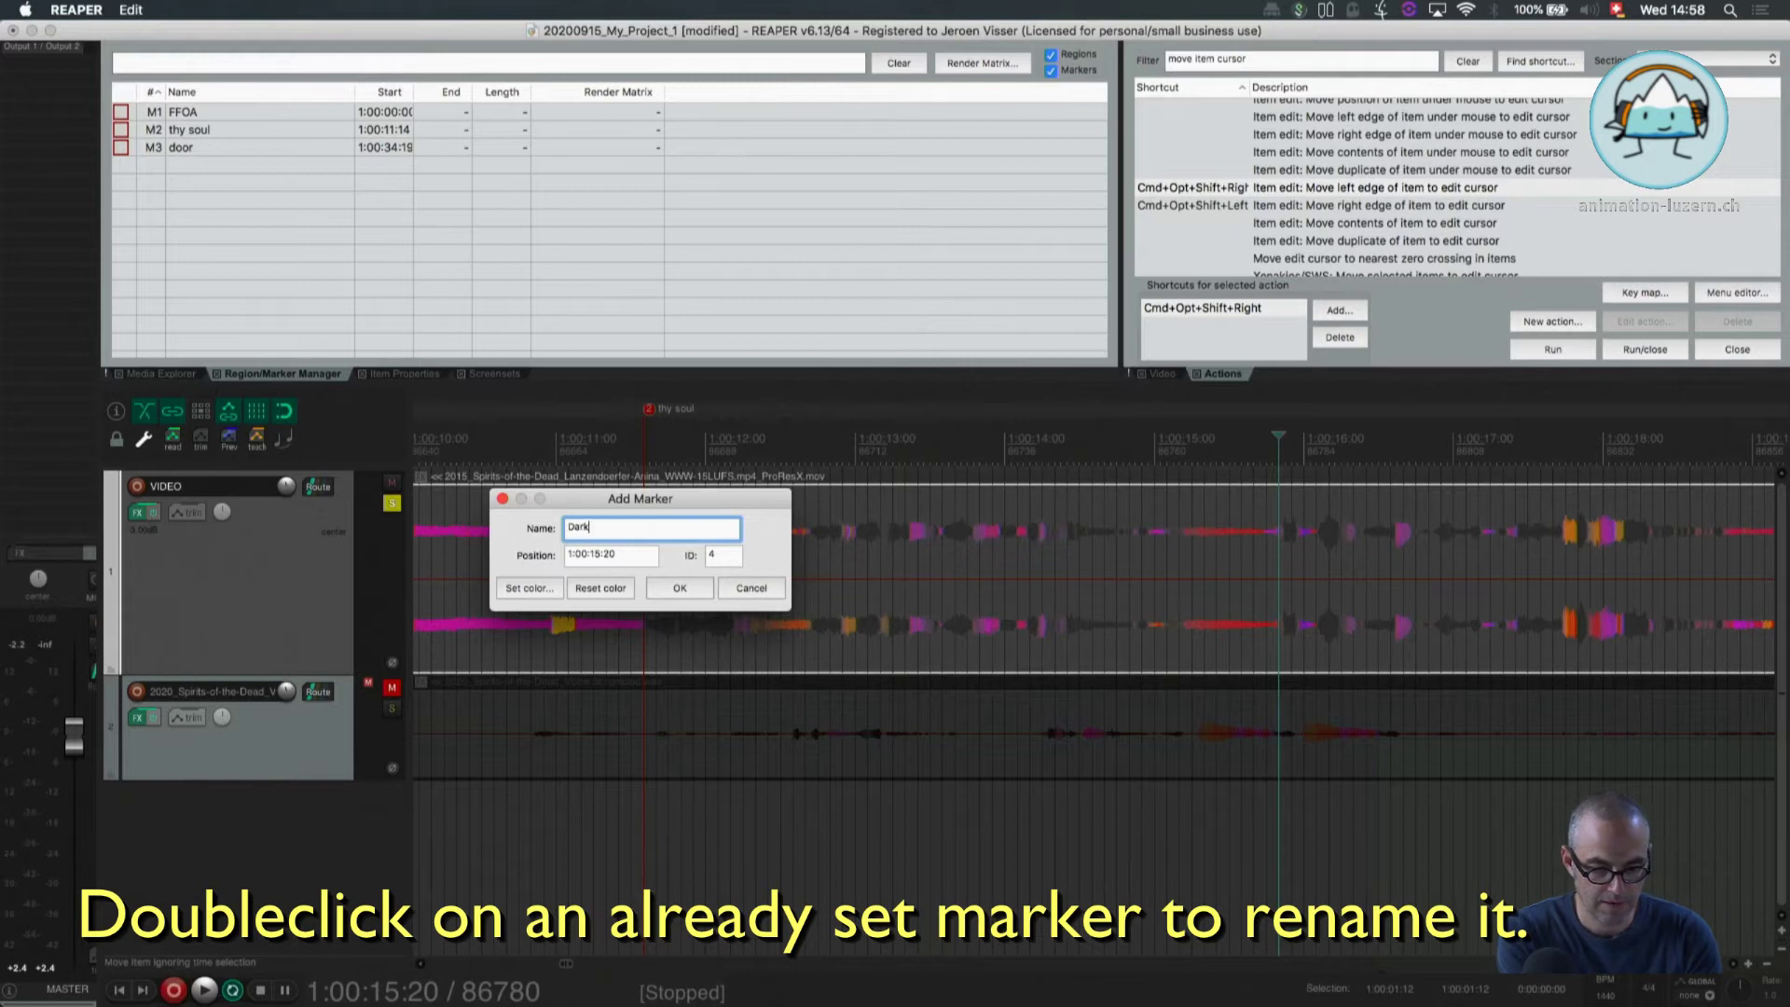
{"action": "type", "text": " though"}
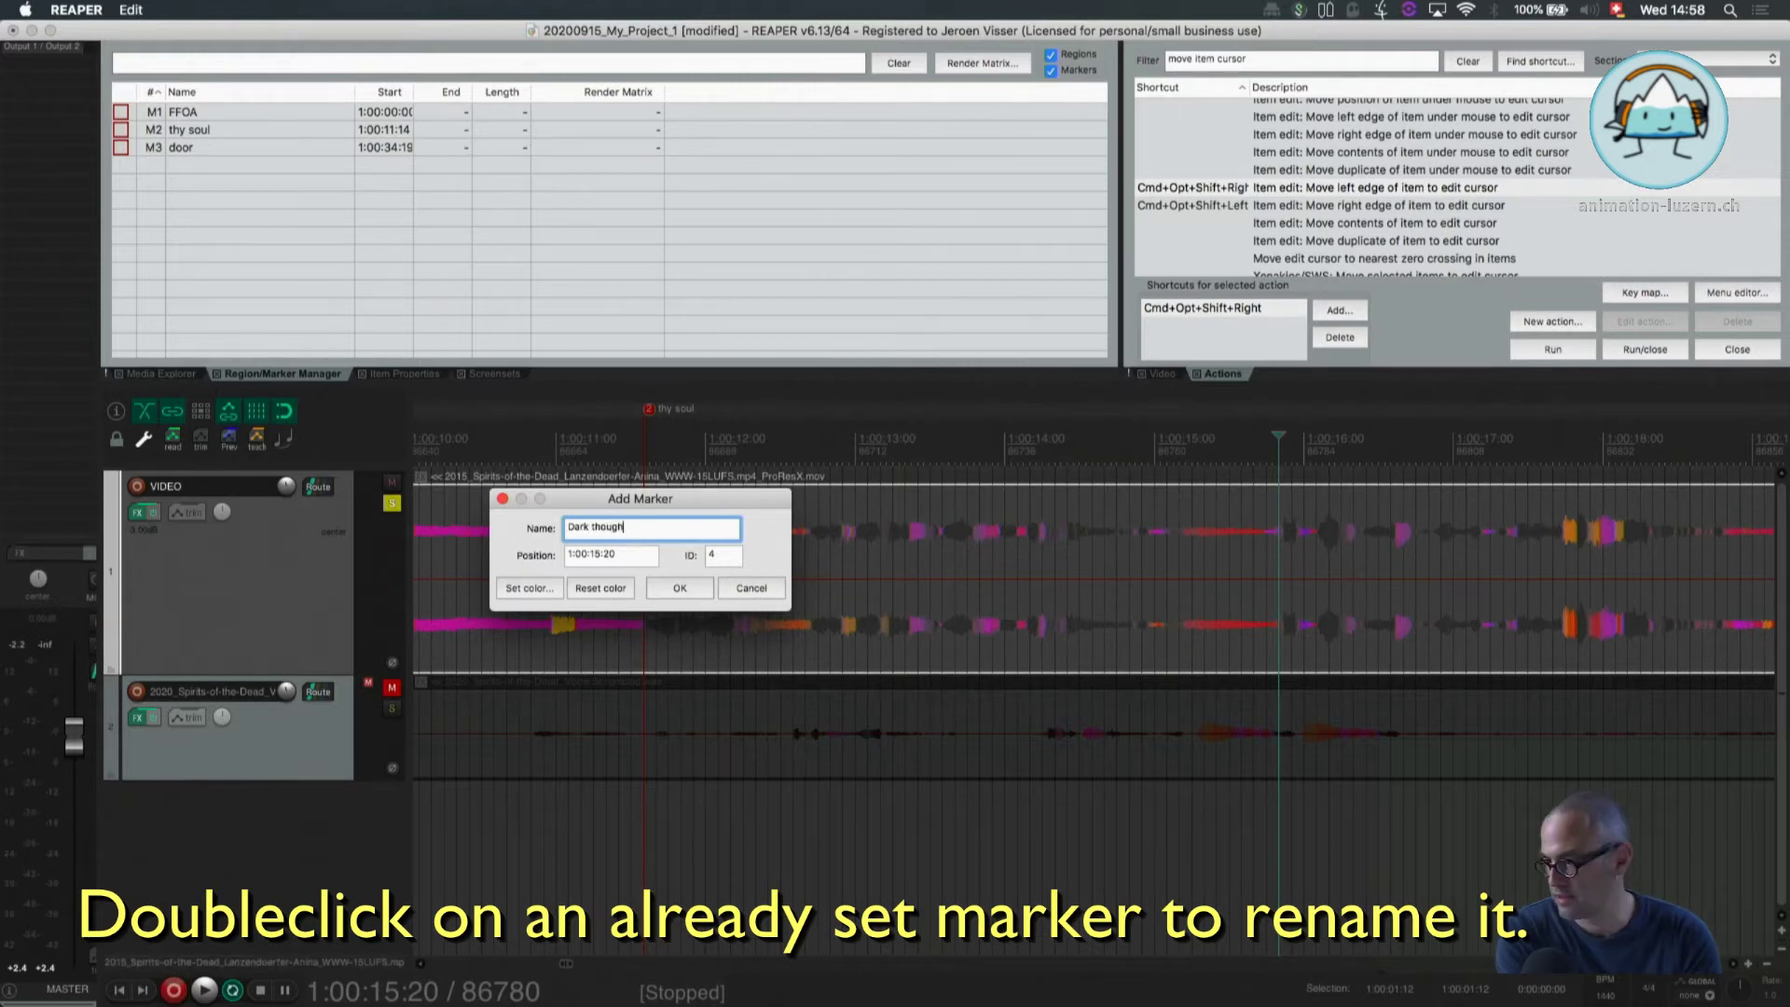
{"action": "type", "text": "ts"}
{"action": "key", "text": "Return"}
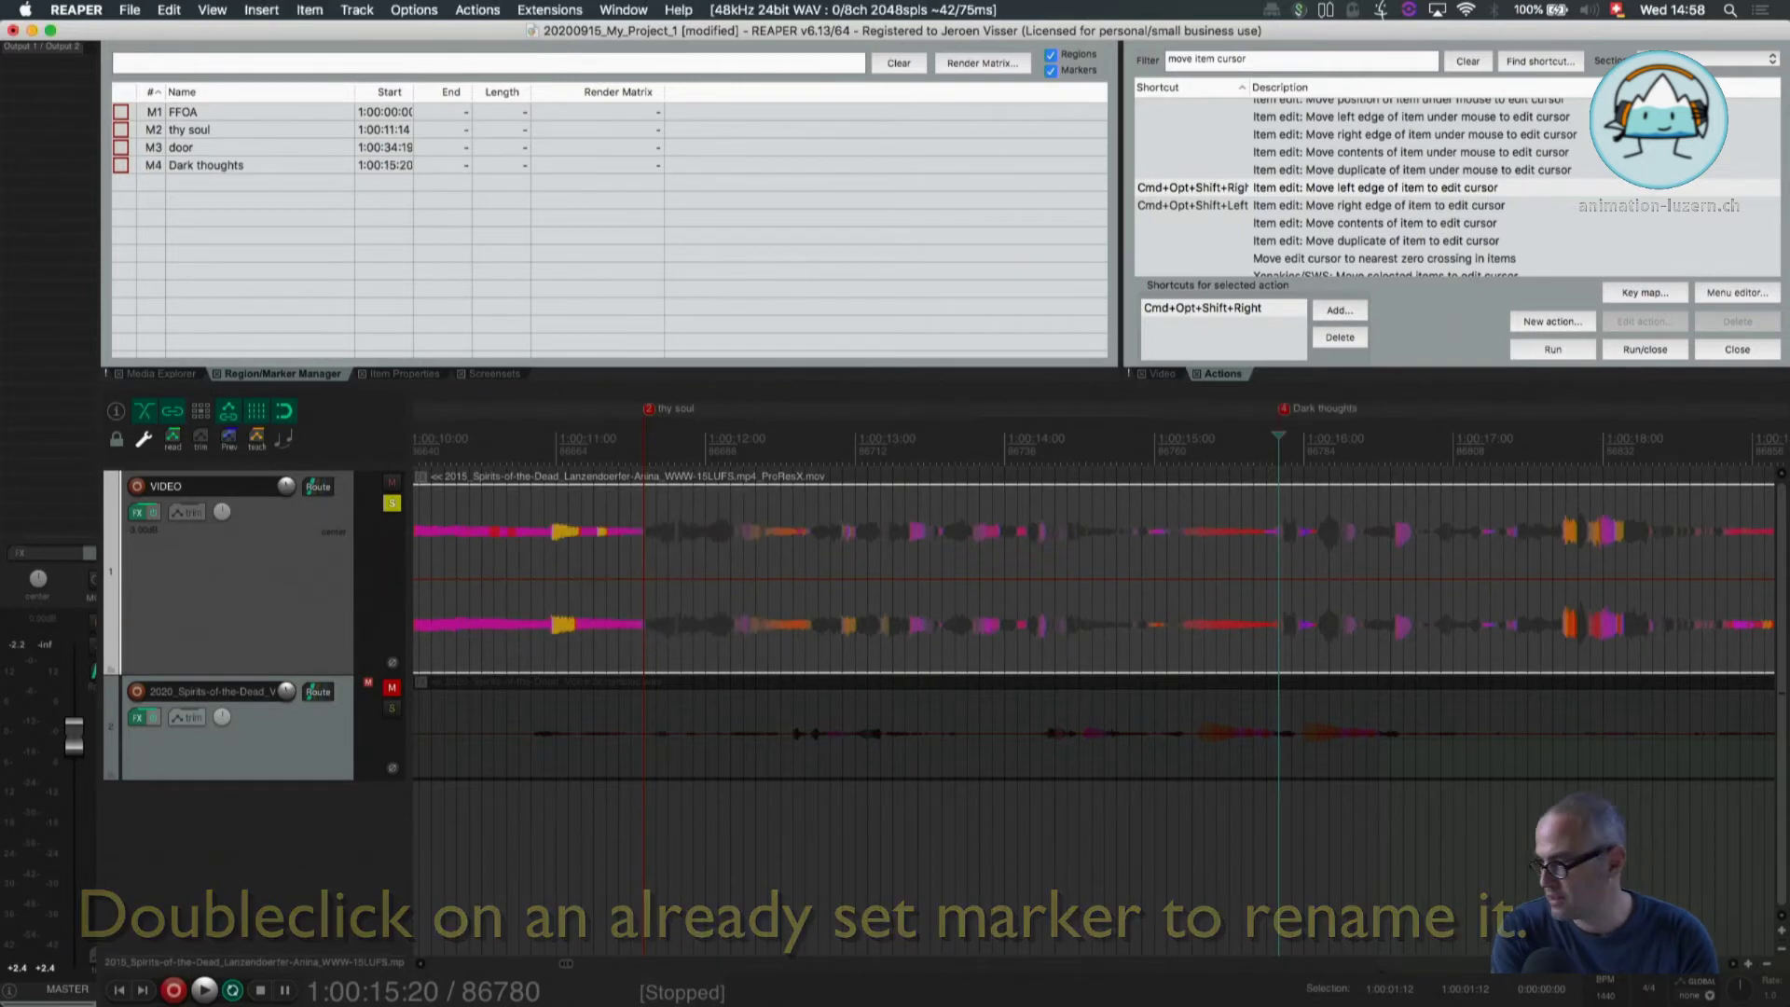
Play on from the "Dark thoughts" marker and place the edit cursor at the next phrase's start, 1:00:19:08
{"action": "key", "text": "space"}
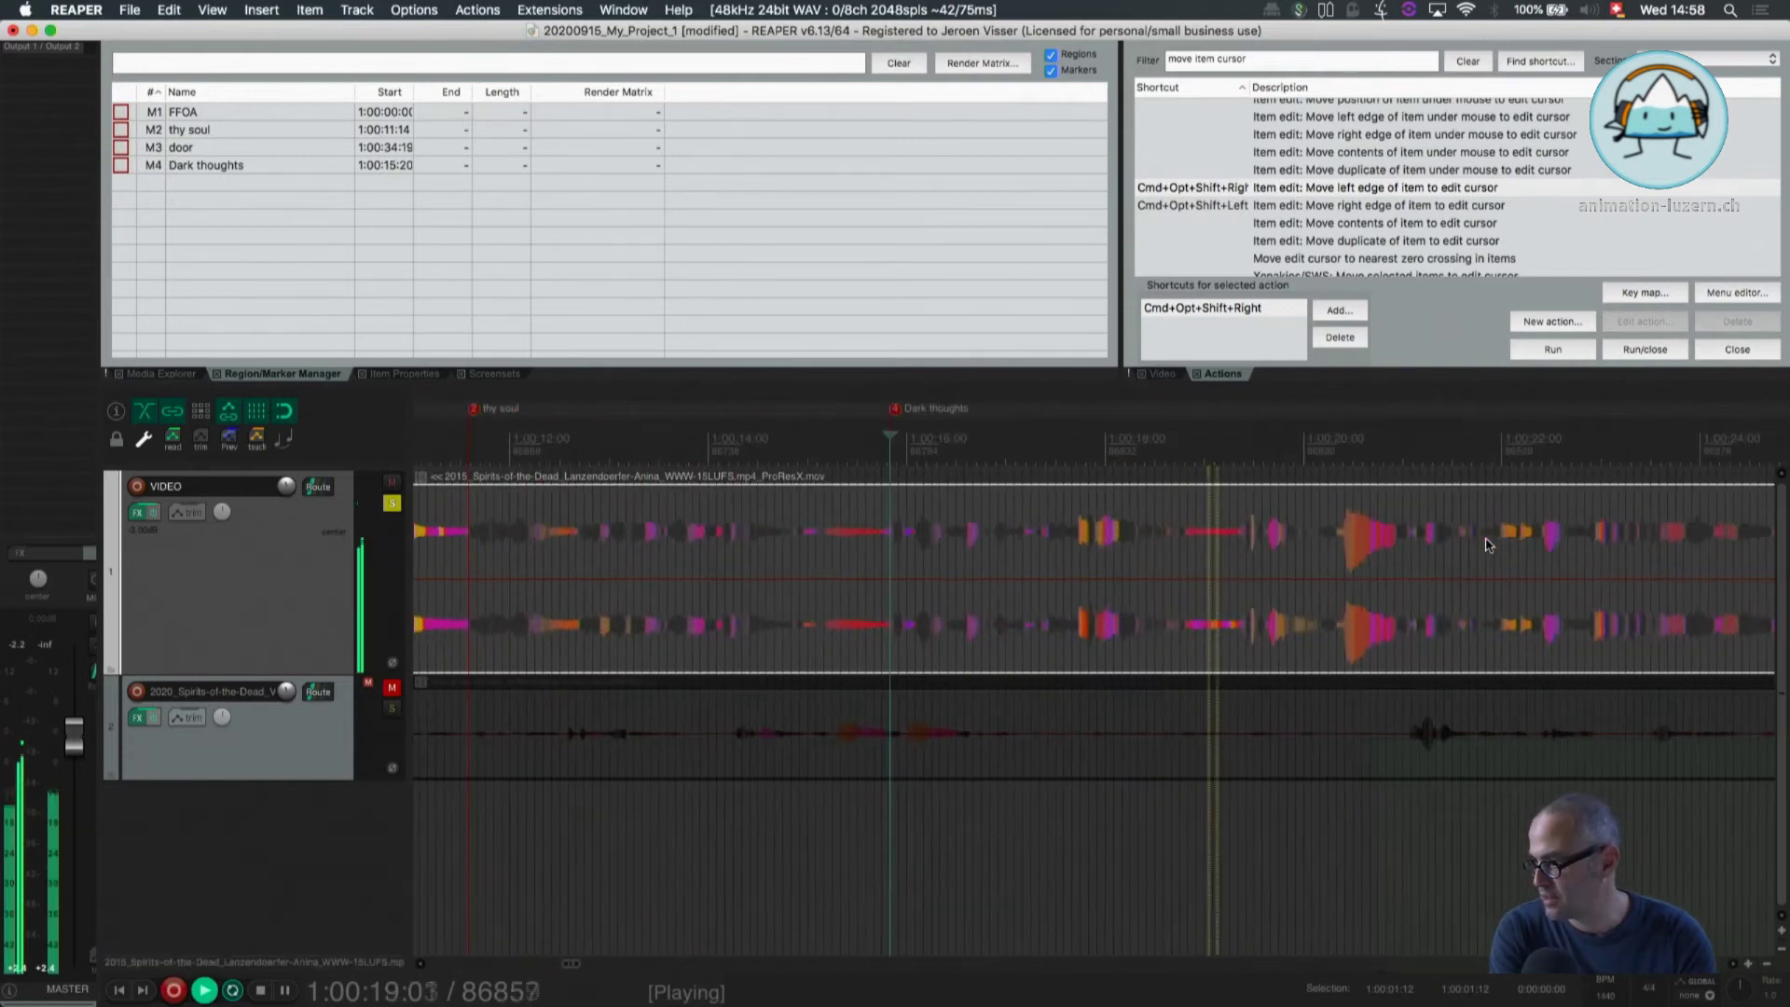
{"action": "key", "text": "space"}
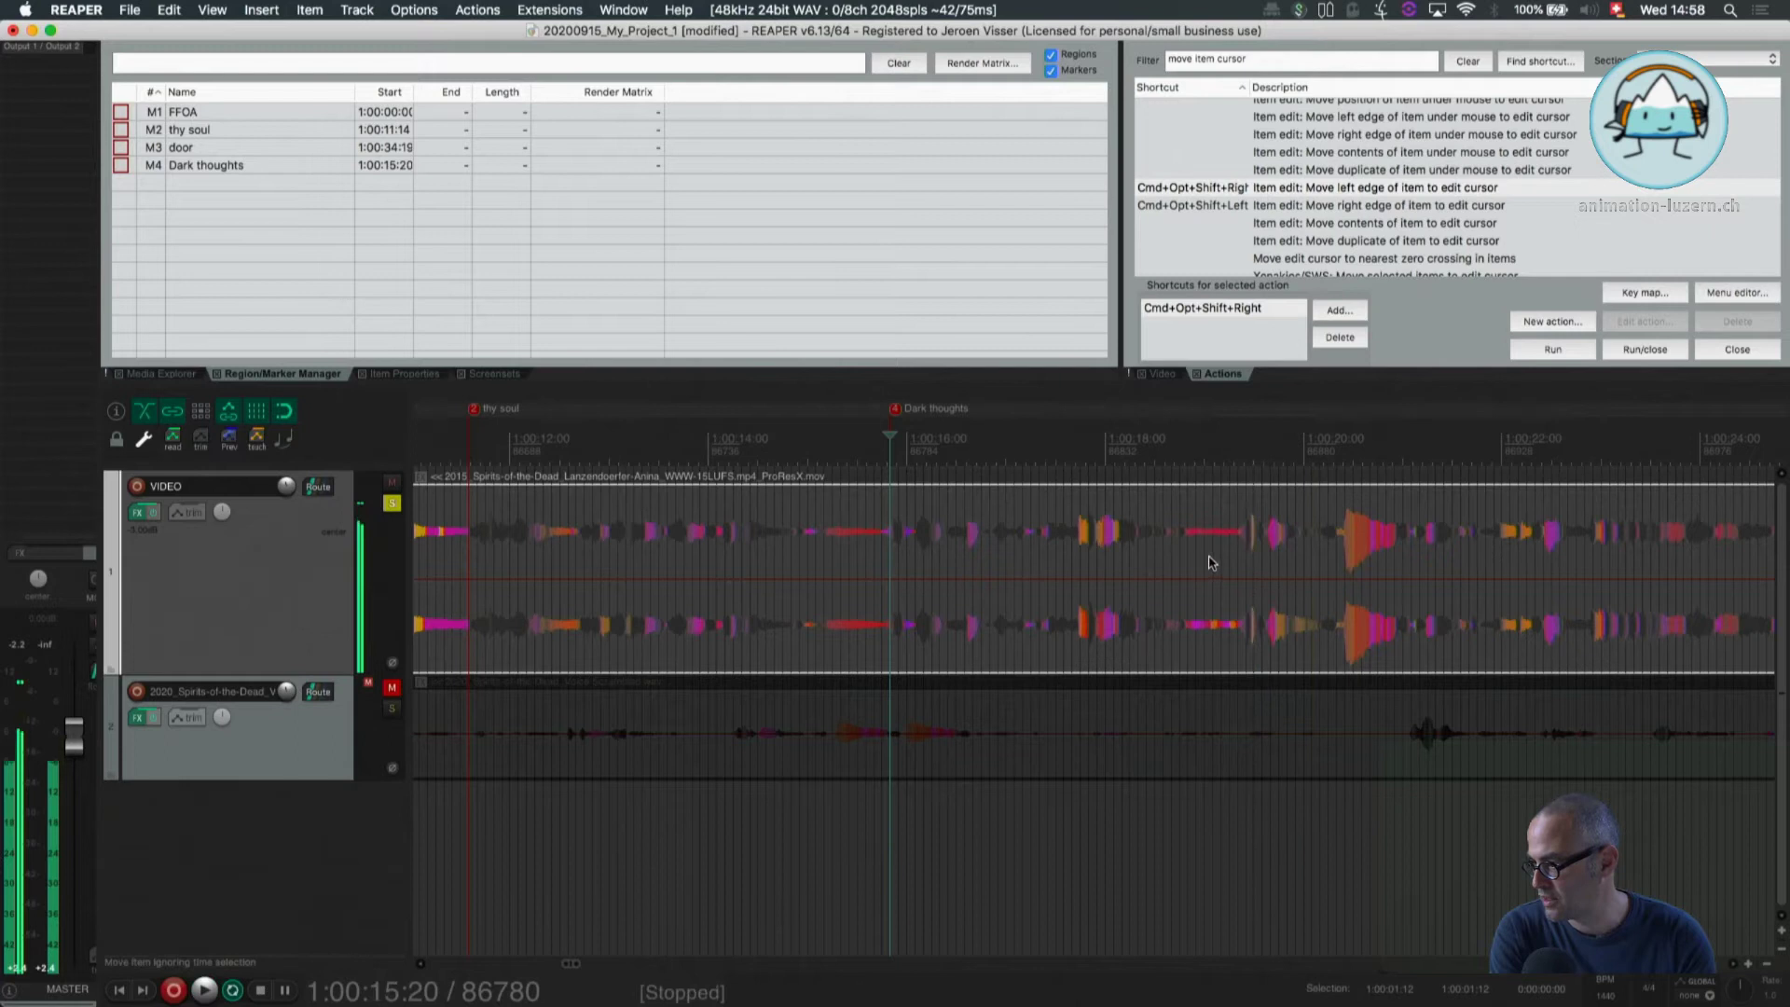
{"action": "left_click", "coordinate": [1230, 555]}
{"action": "key", "text": "space"}
{"action": "key", "text": "space"}
{"action": "left_click", "coordinate": [1238, 556]}
{"action": "key", "text": "space"}
{"action": "key", "text": "space"}
Add a marker named "not one" at the edit cursor position 1:00:19:08
{"action": "key", "text": "shift+m"}
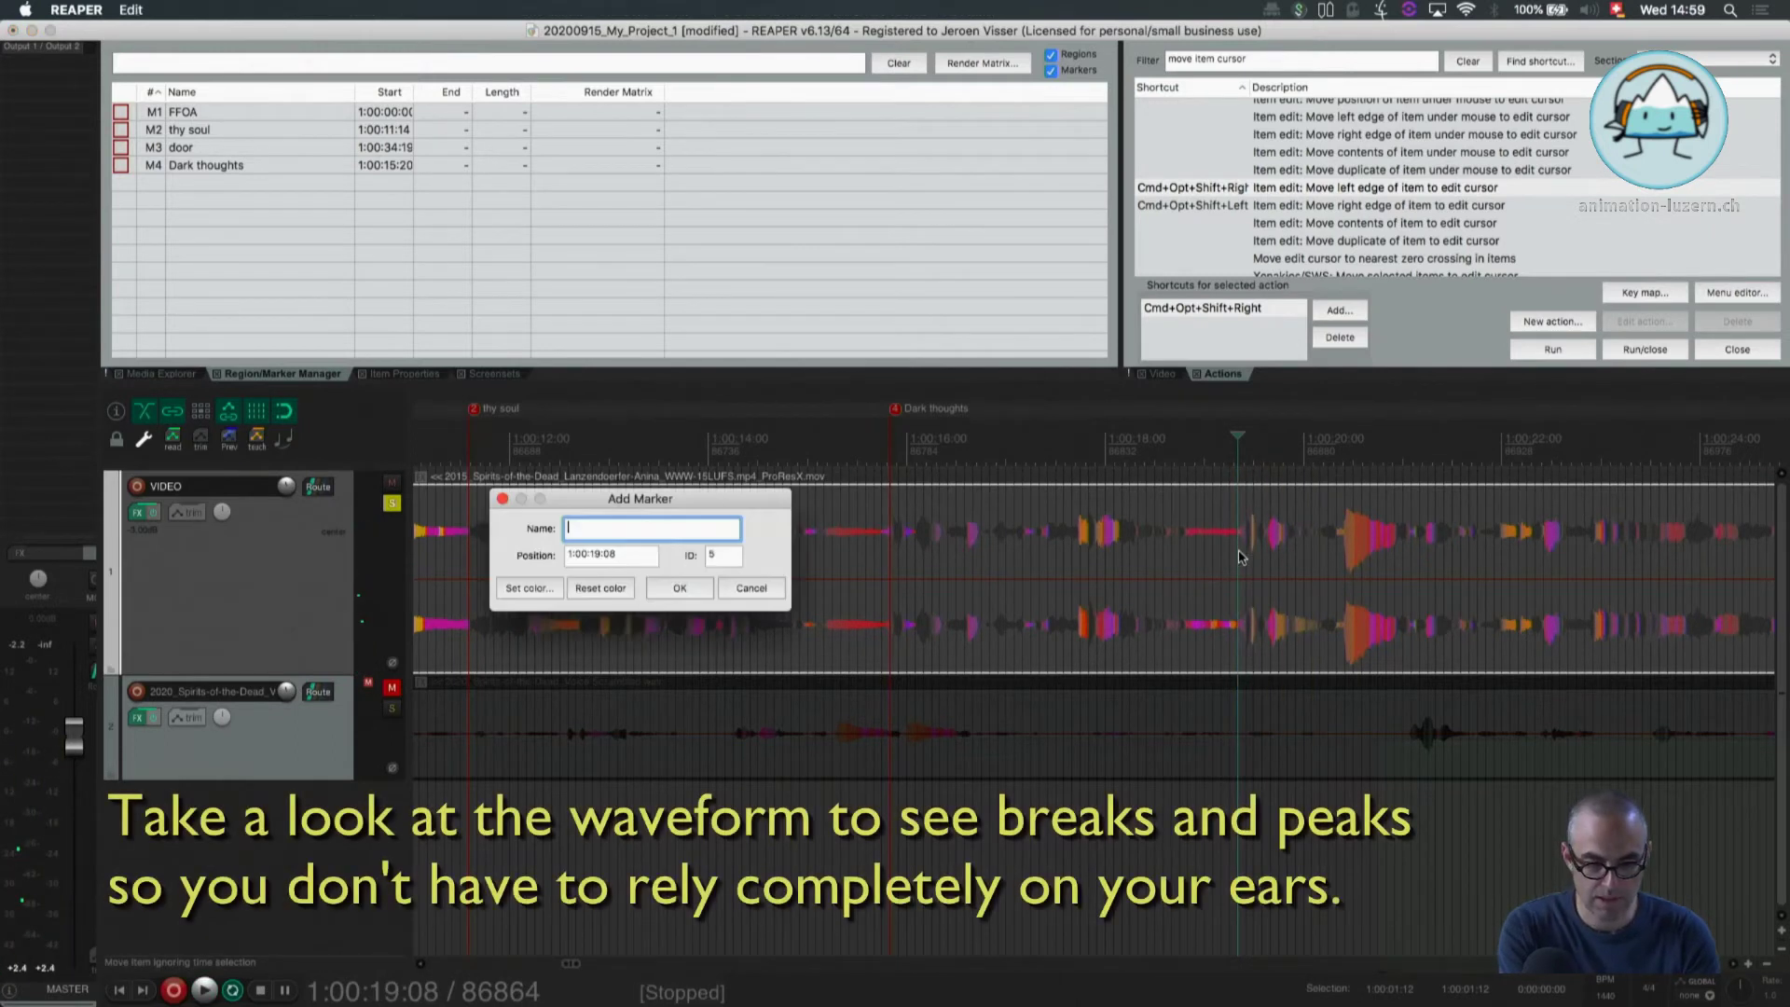
{"action": "type", "text": "r"}
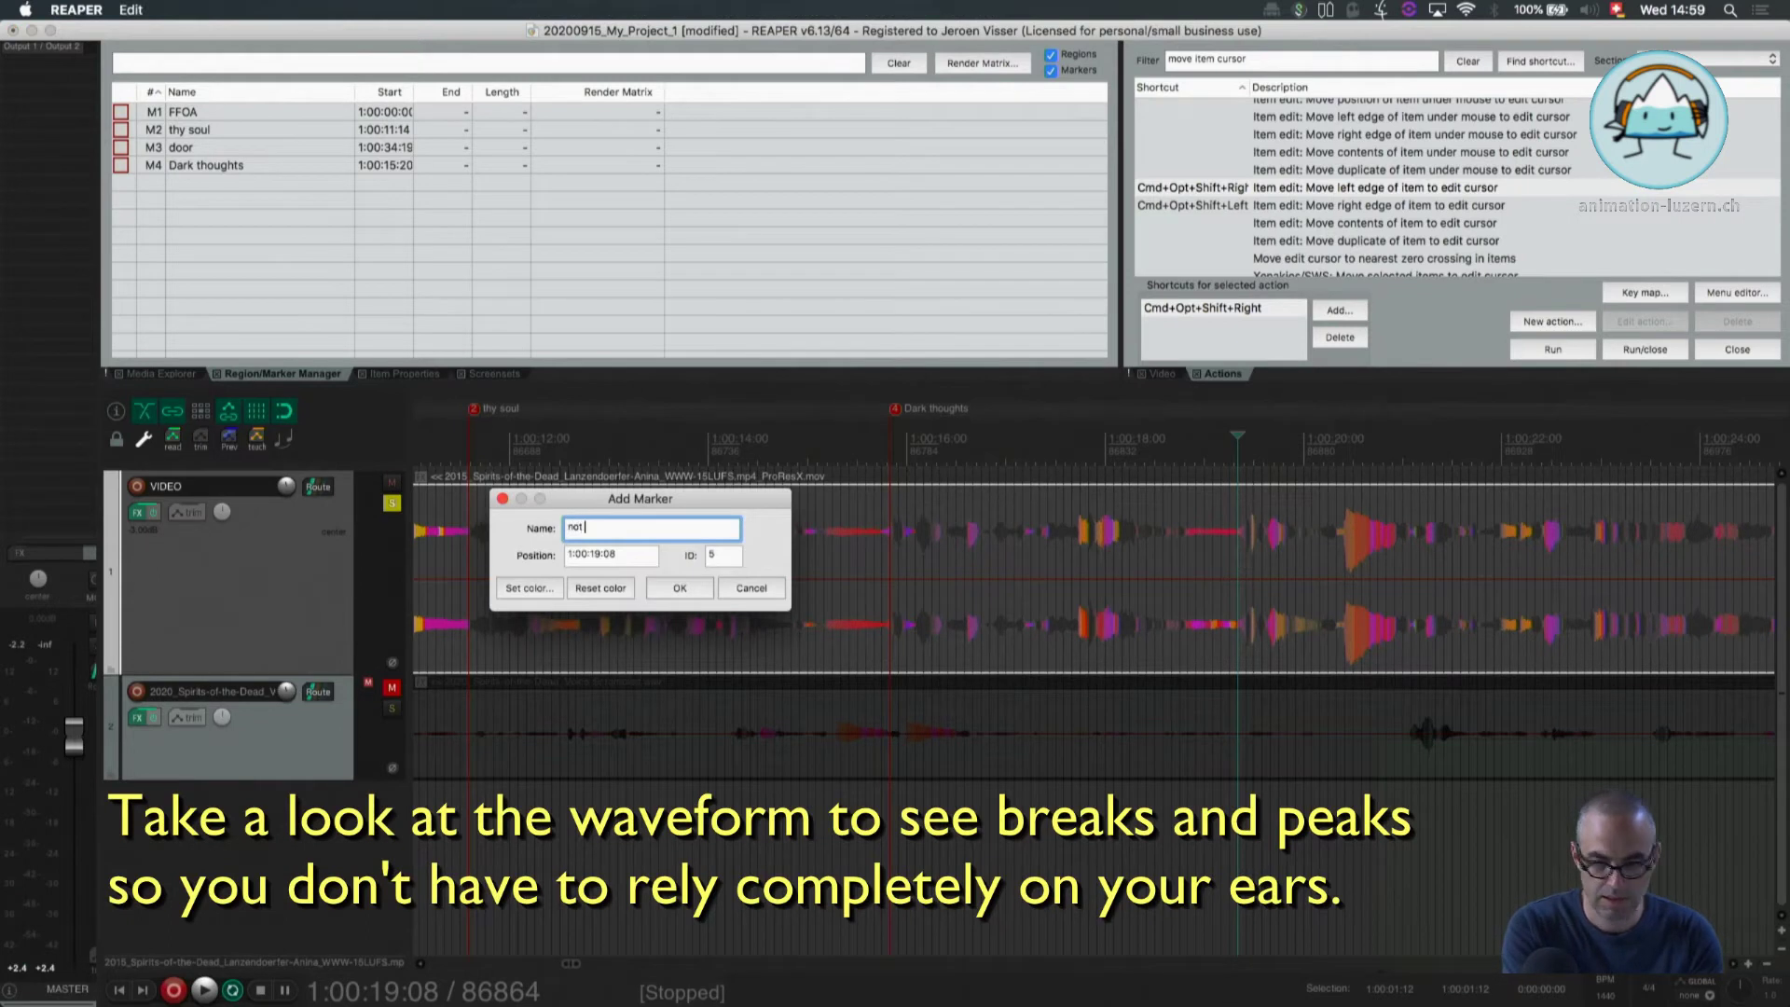
{"action": "type", "text": "ot lone"}
{"action": "key", "text": "BackSpace"}
{"action": "key", "text": "BackSpace"}
{"action": "key", "text": "BackSpace"}
{"action": "key", "text": "BackSpace"}
{"action": "type", "text": "o"}
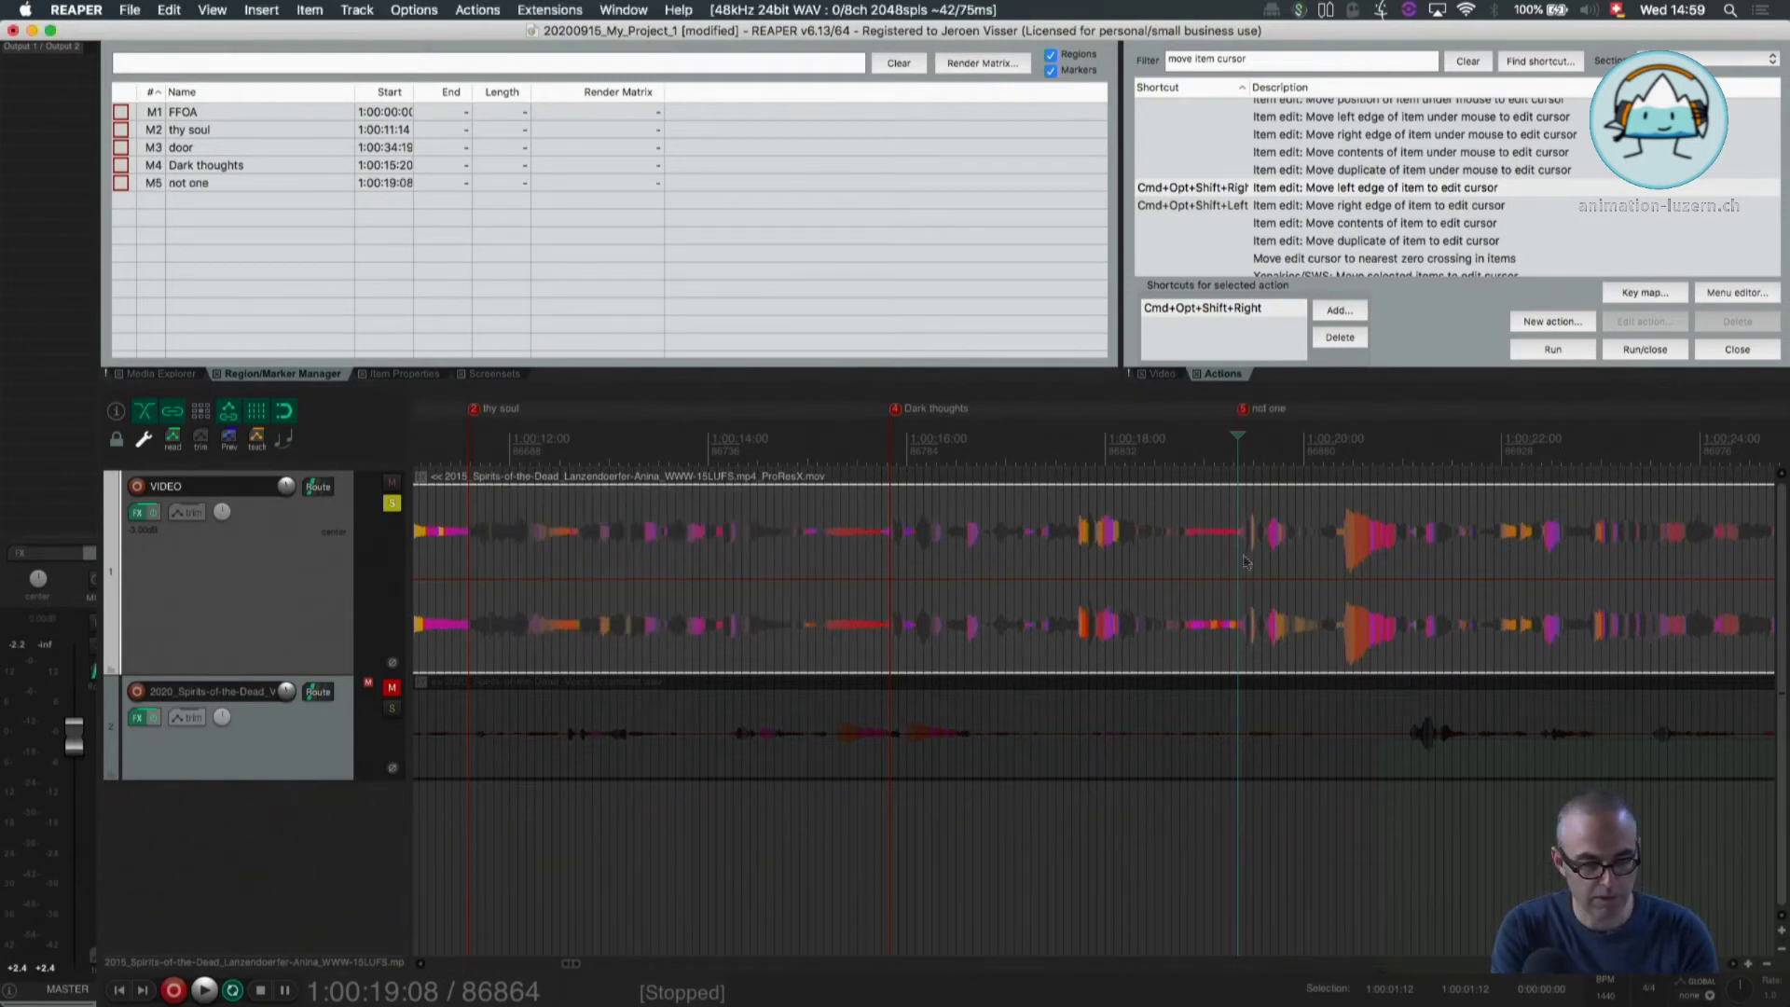
Play on from the "not one" marker and place the edit cursor at the following phrase's start, 1:00:22:00
{"action": "scroll", "coordinate": [1354, 601], "scroll_direction": "right", "scroll_amount": 3}
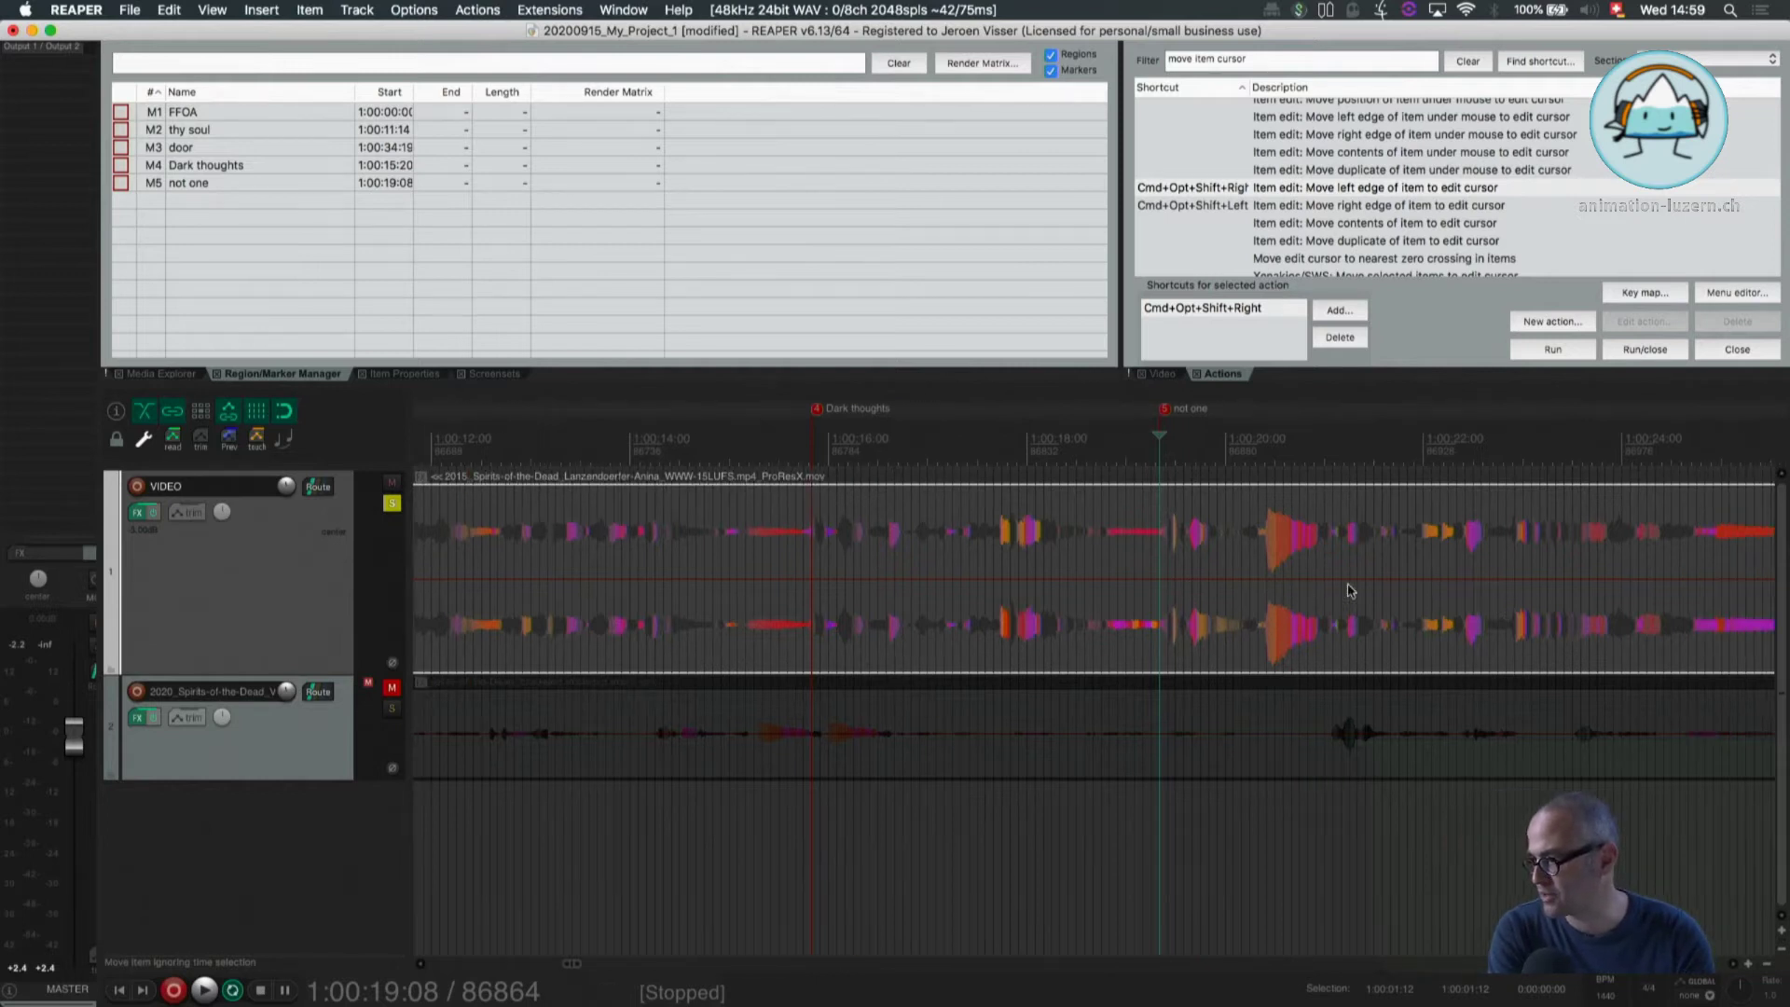
{"action": "key", "text": "space"}
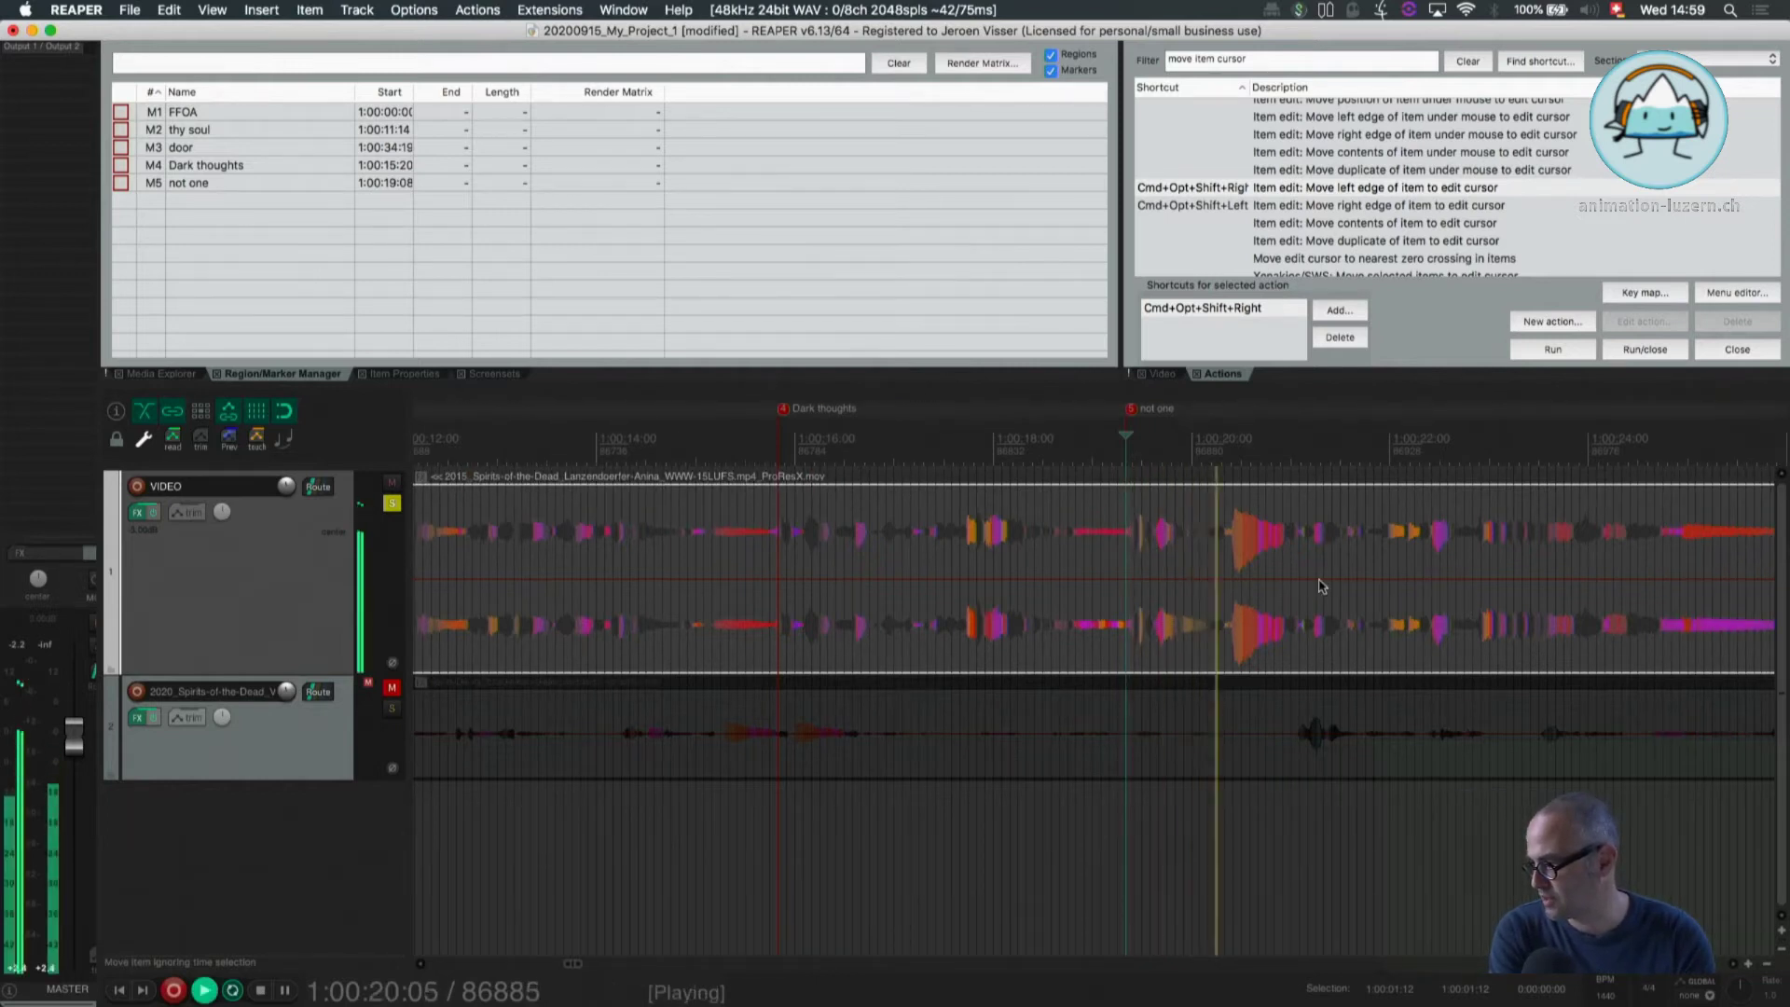
{"action": "scroll", "coordinate": [1342, 589], "scroll_direction": "right", "scroll_amount": 2}
{"action": "scroll", "coordinate": [1322, 586], "scroll_direction": "right", "scroll_amount": 2}
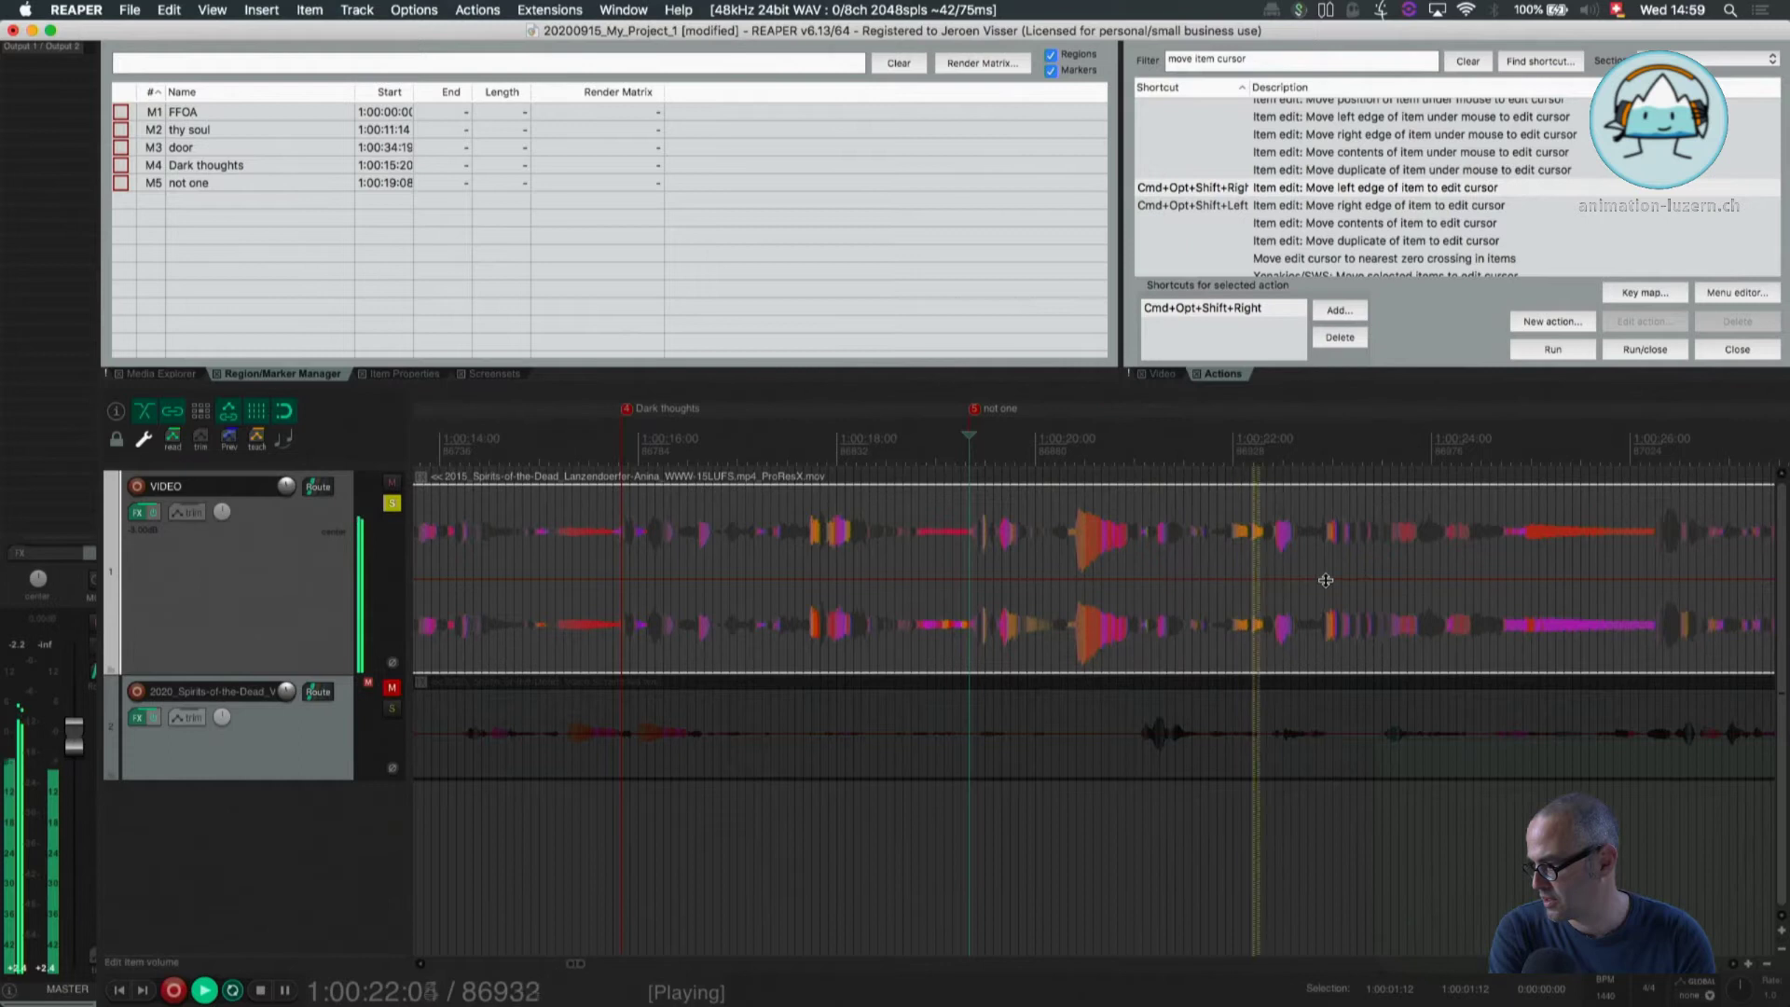
{"action": "key", "text": "space"}
{"action": "left_click", "coordinate": [1230, 566]}
{"action": "key", "text": "space"}
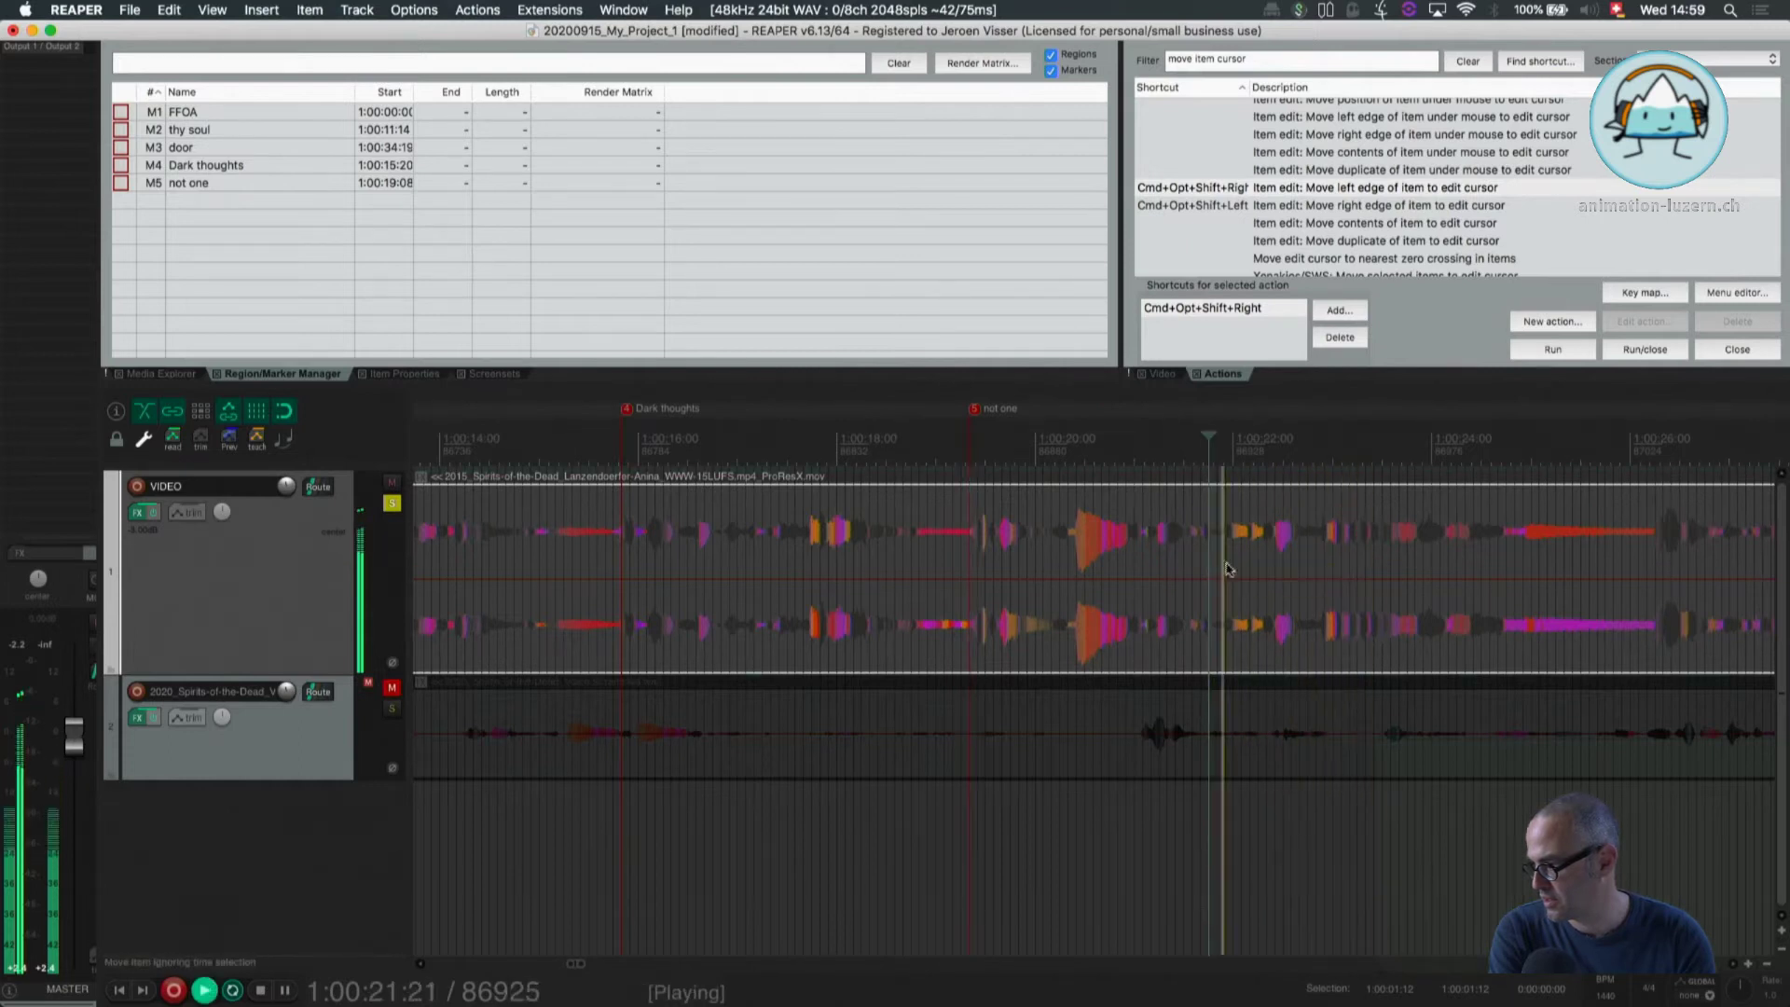
{"action": "key", "text": "space"}
{"action": "left_click", "coordinate": [1232, 567]}
{"action": "key", "text": "space"}
{"action": "key", "text": "space"}
{"action": "key", "text": "space"}
{"action": "key", "text": "space"}
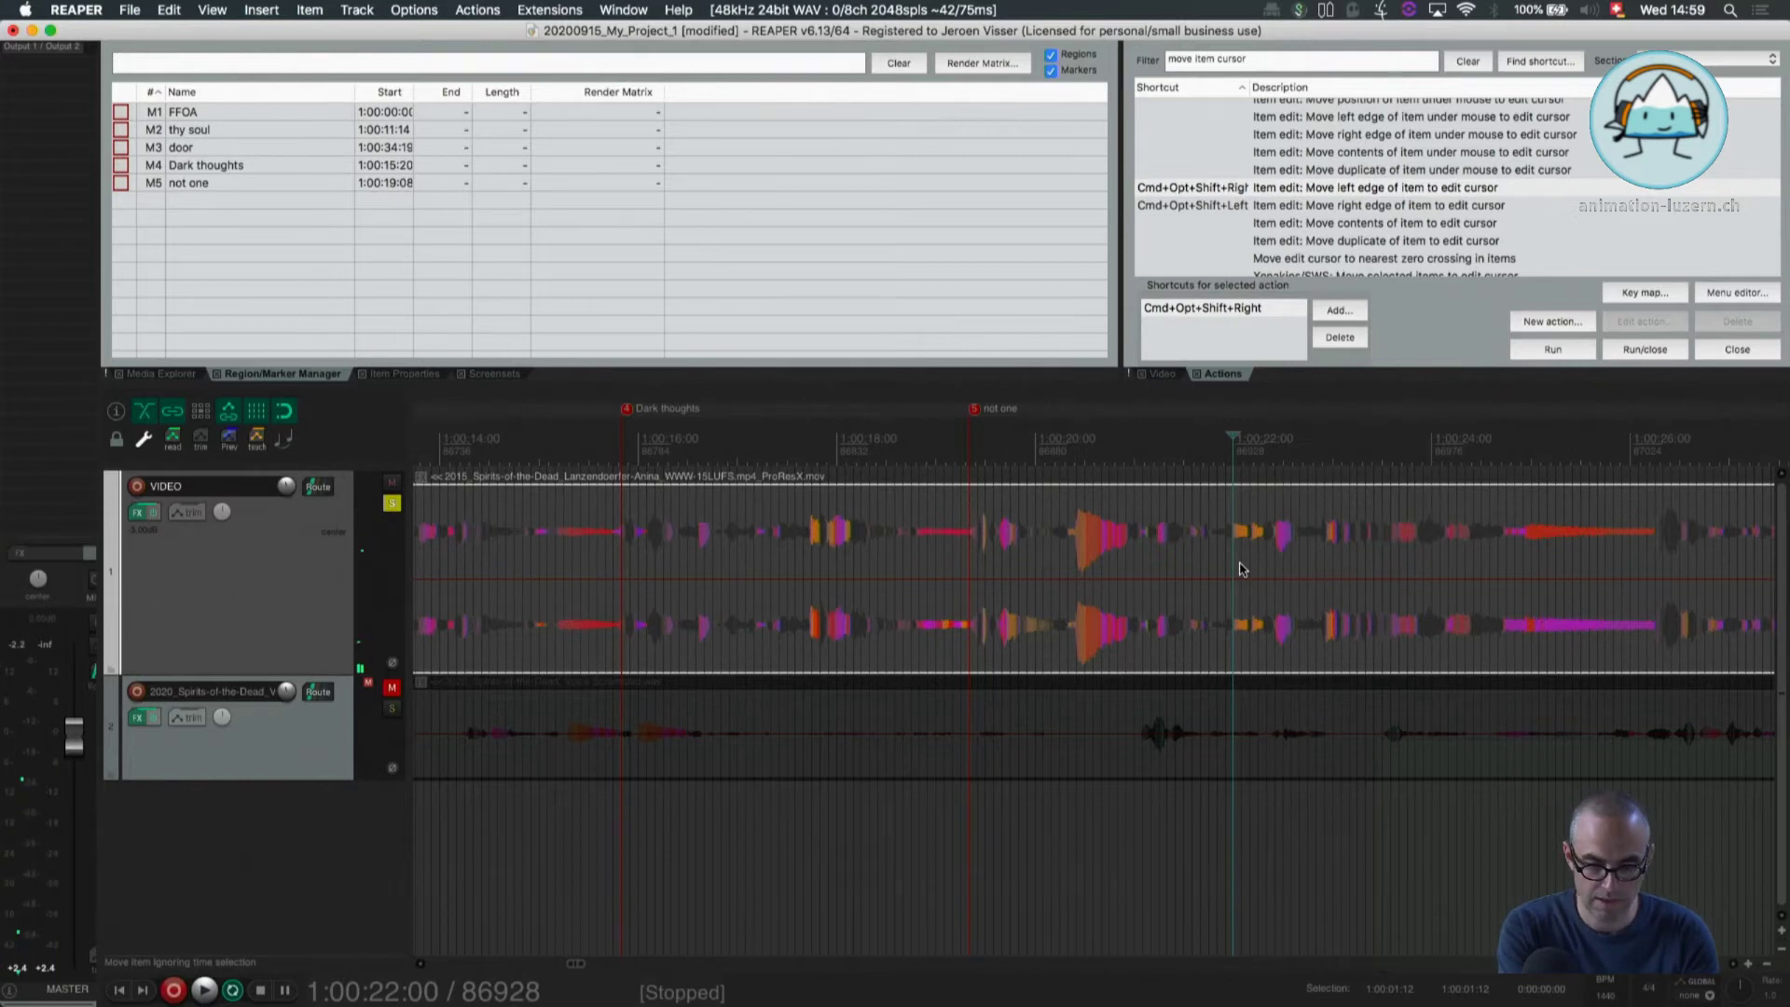
Add a marker named "to prey" at the edit cursor position 1:00:22:00
{"action": "key", "text": "shift+m"}
{"action": "type", "text": "to p"}
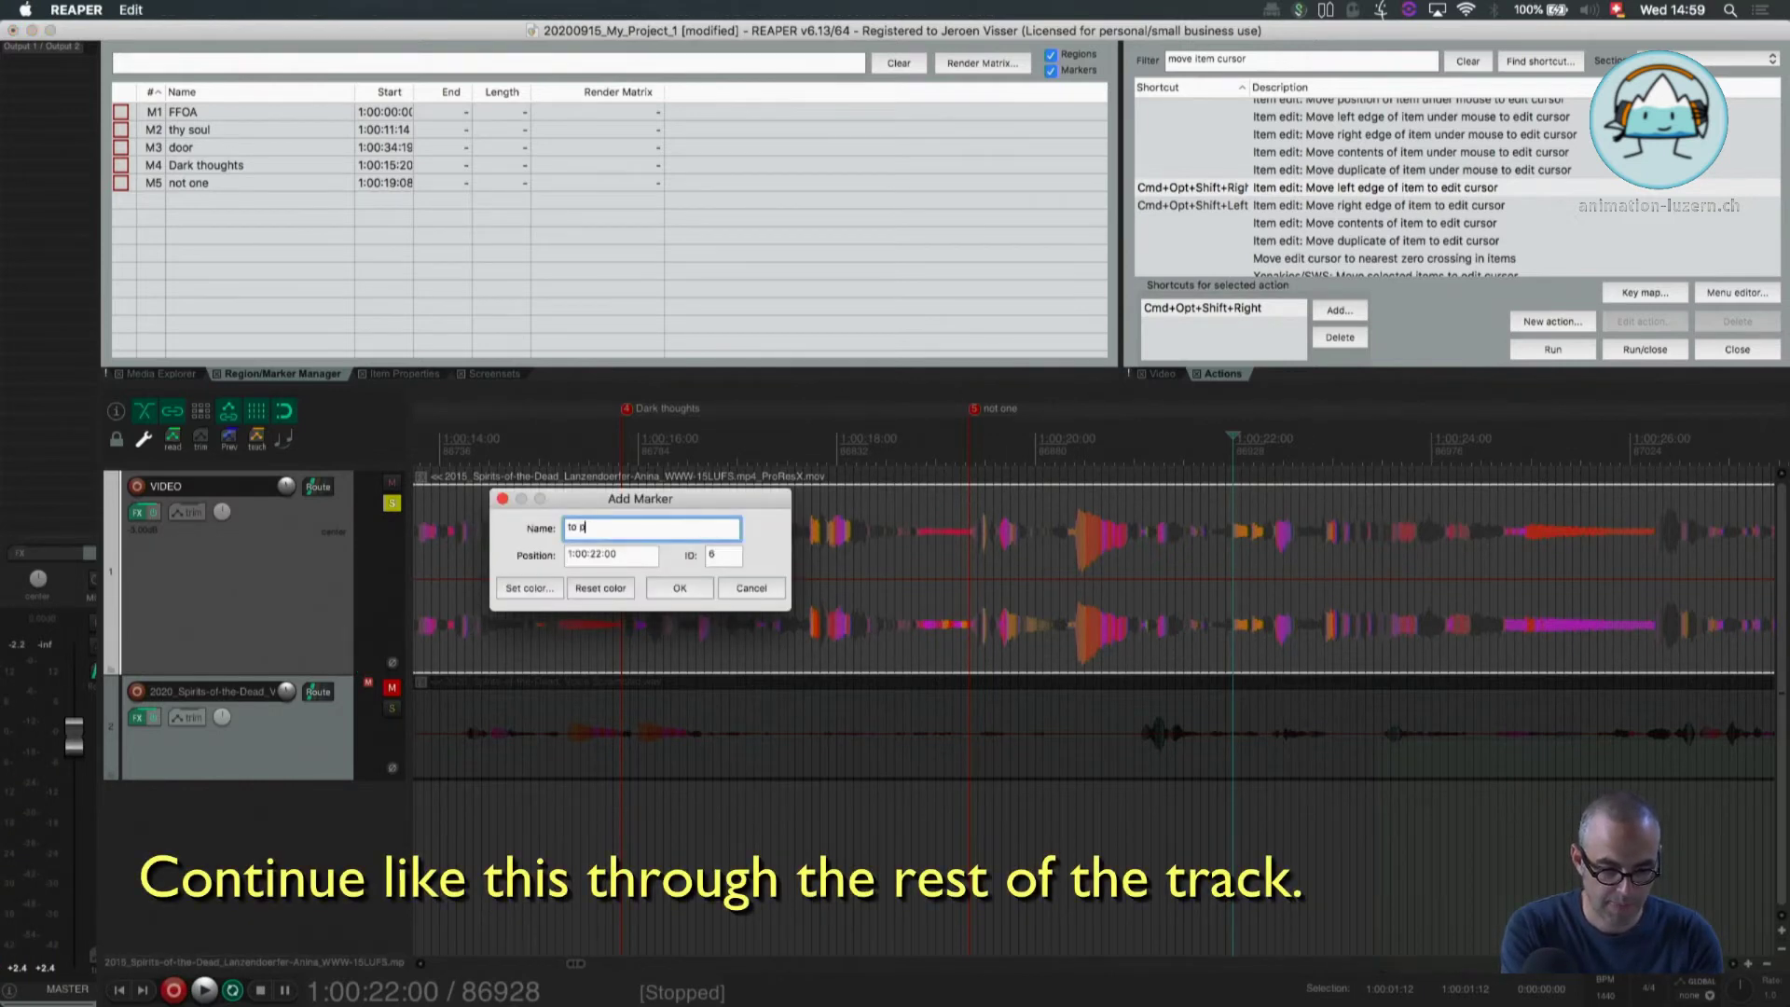
{"action": "type", "text": "rey"}
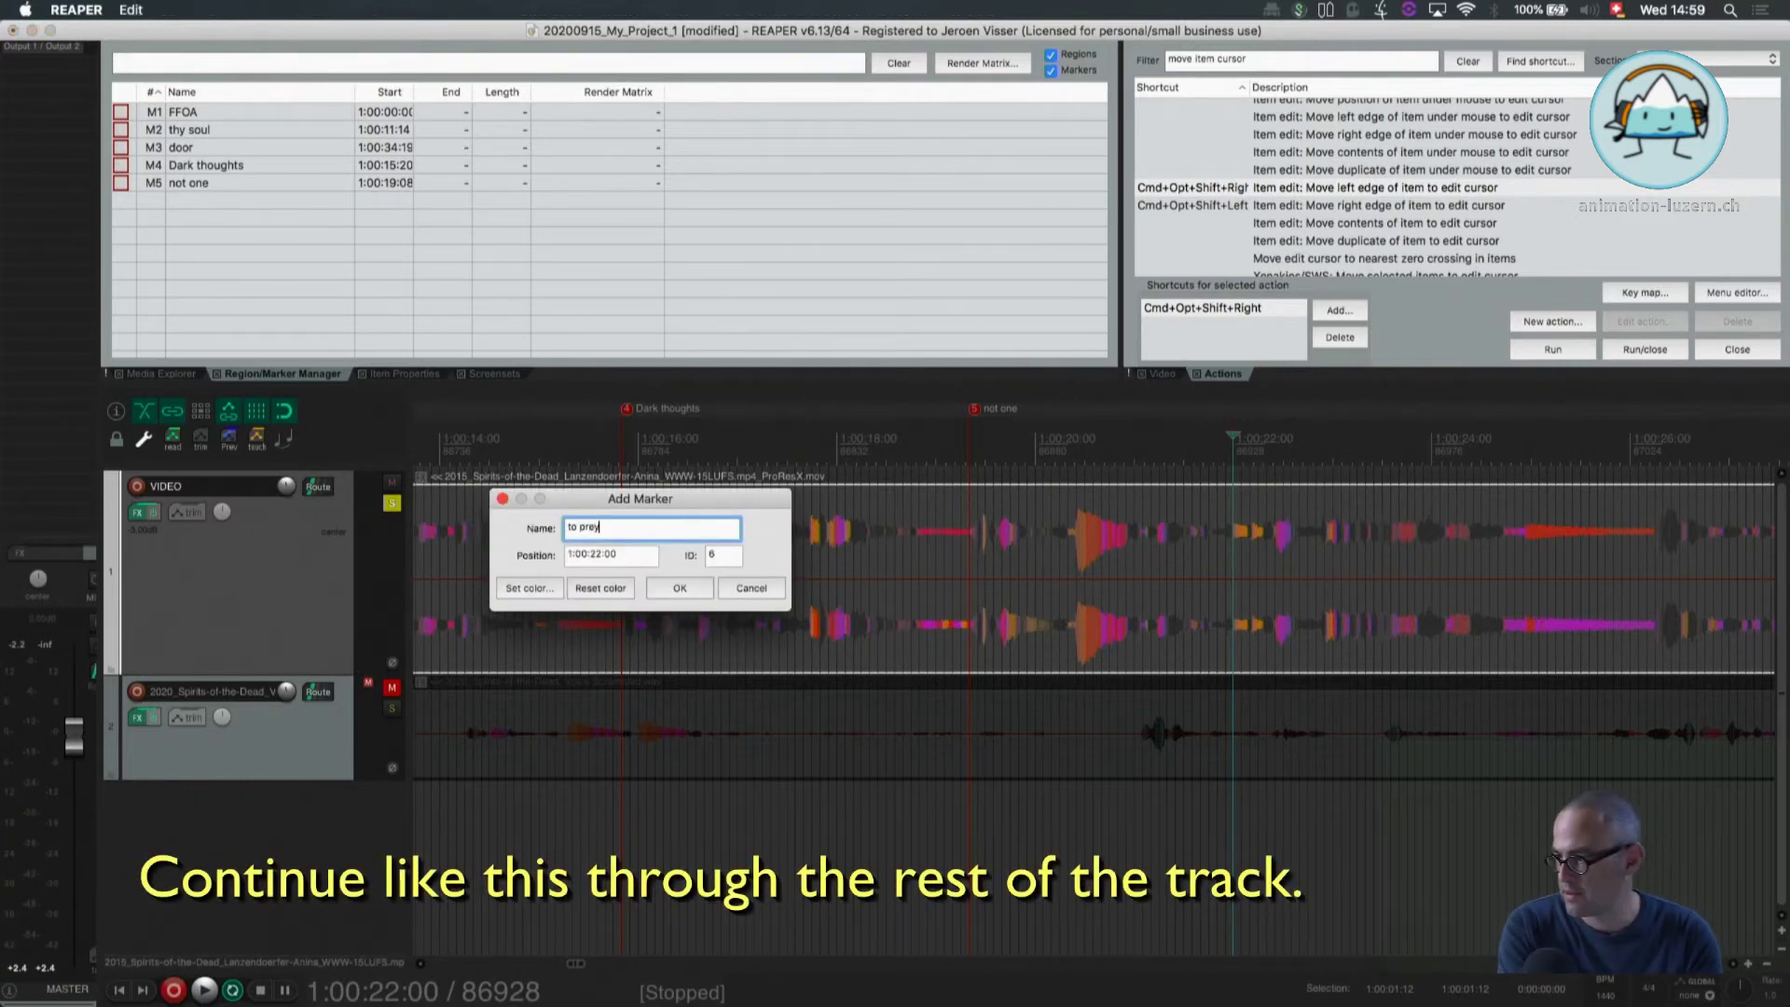
{"action": "key", "text": "Return"}
Listen on from the "to prey" marker and add a marker named "be silent" at 1:00:26:06
{"action": "key", "text": "space"}
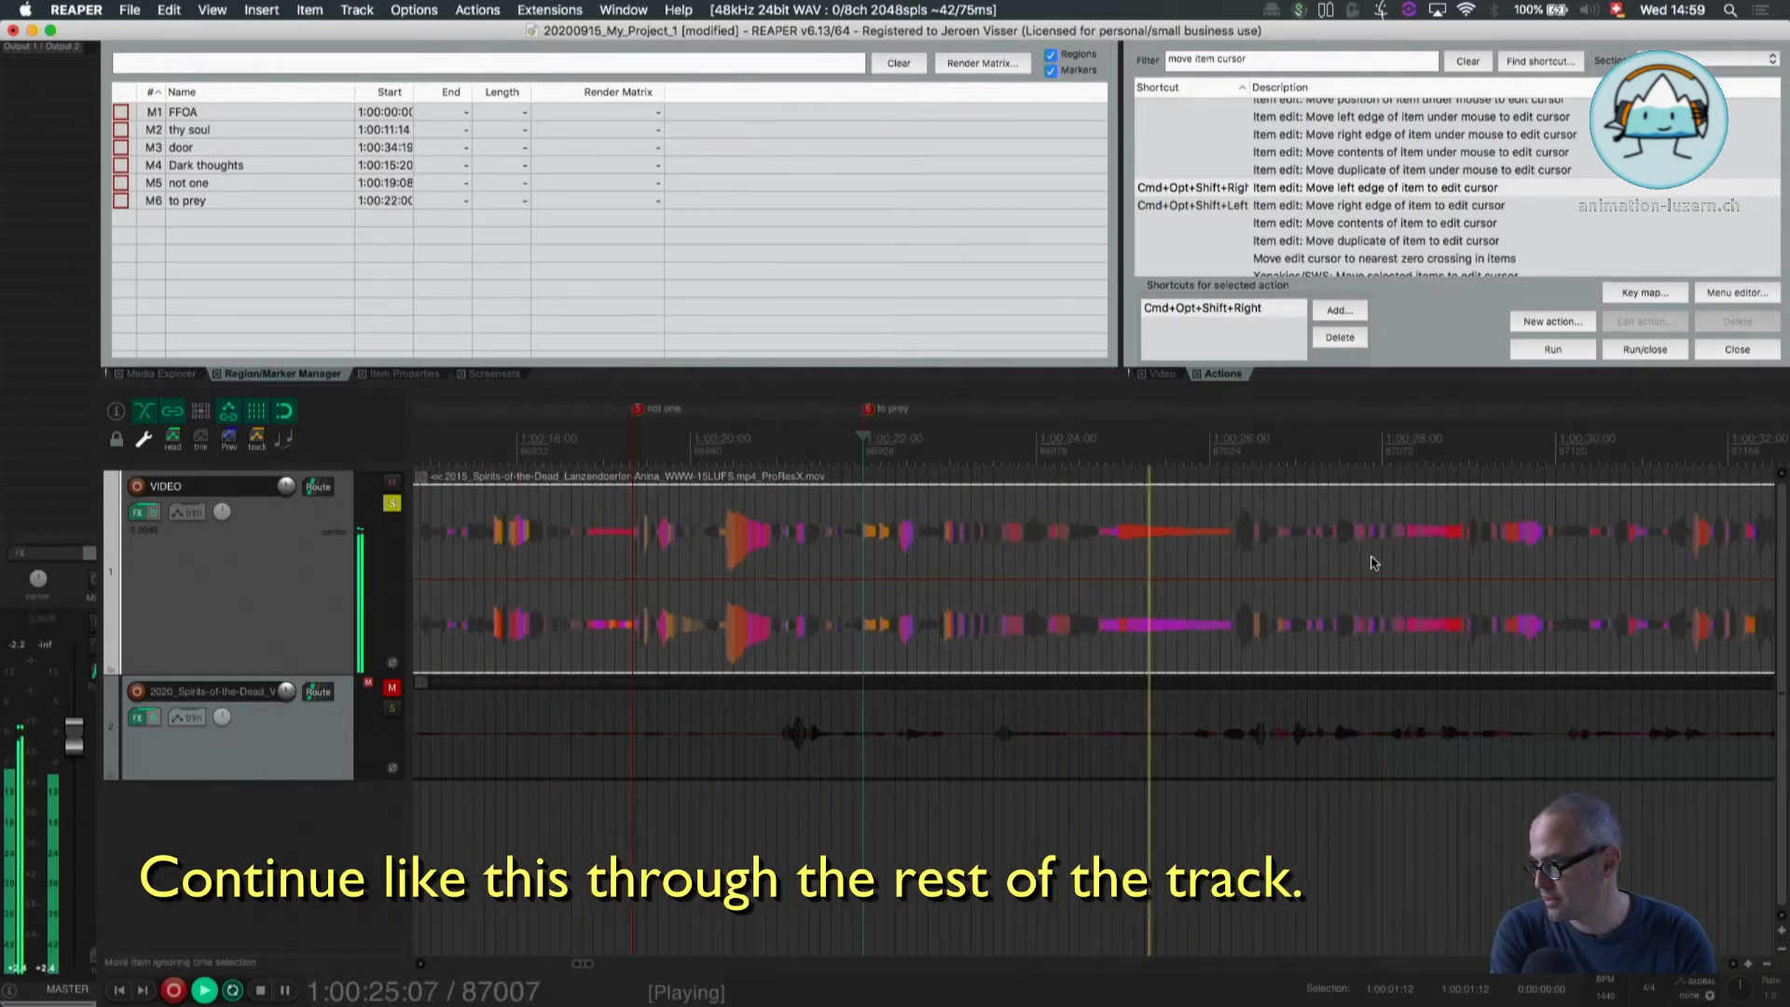
{"action": "key", "text": "space"}
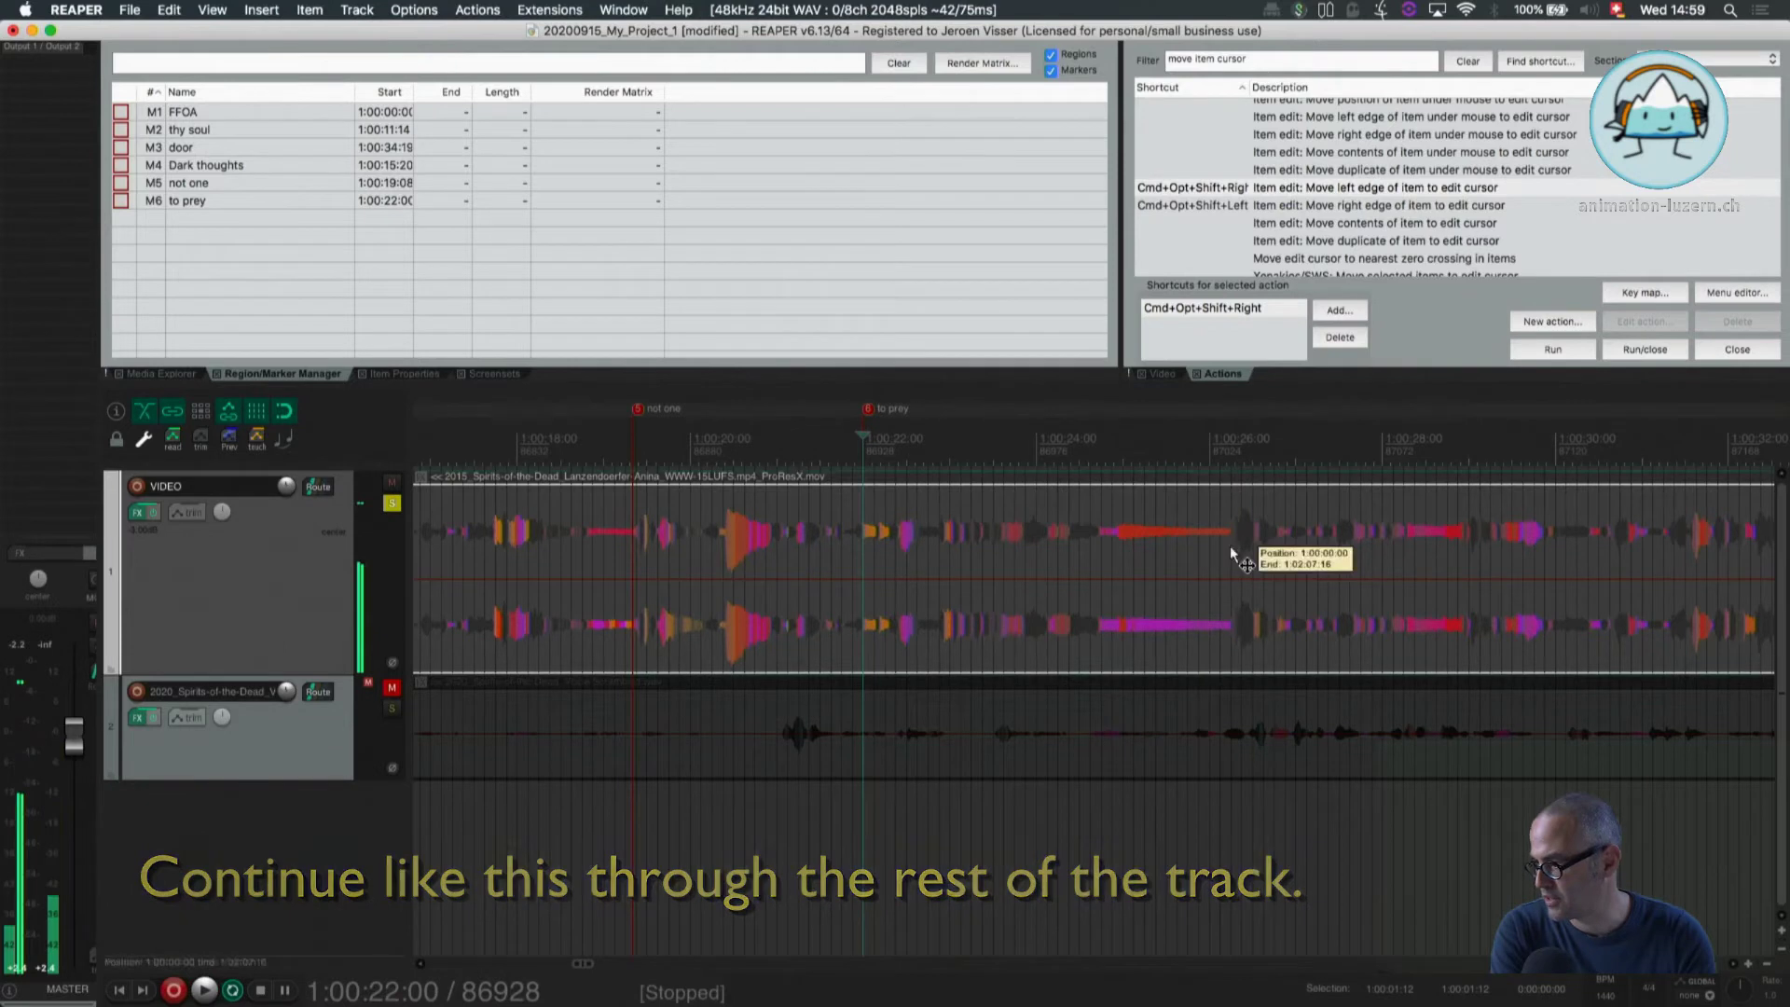
{"action": "left_click", "coordinate": [1231, 550]}
{"action": "key", "text": "shift+m"}
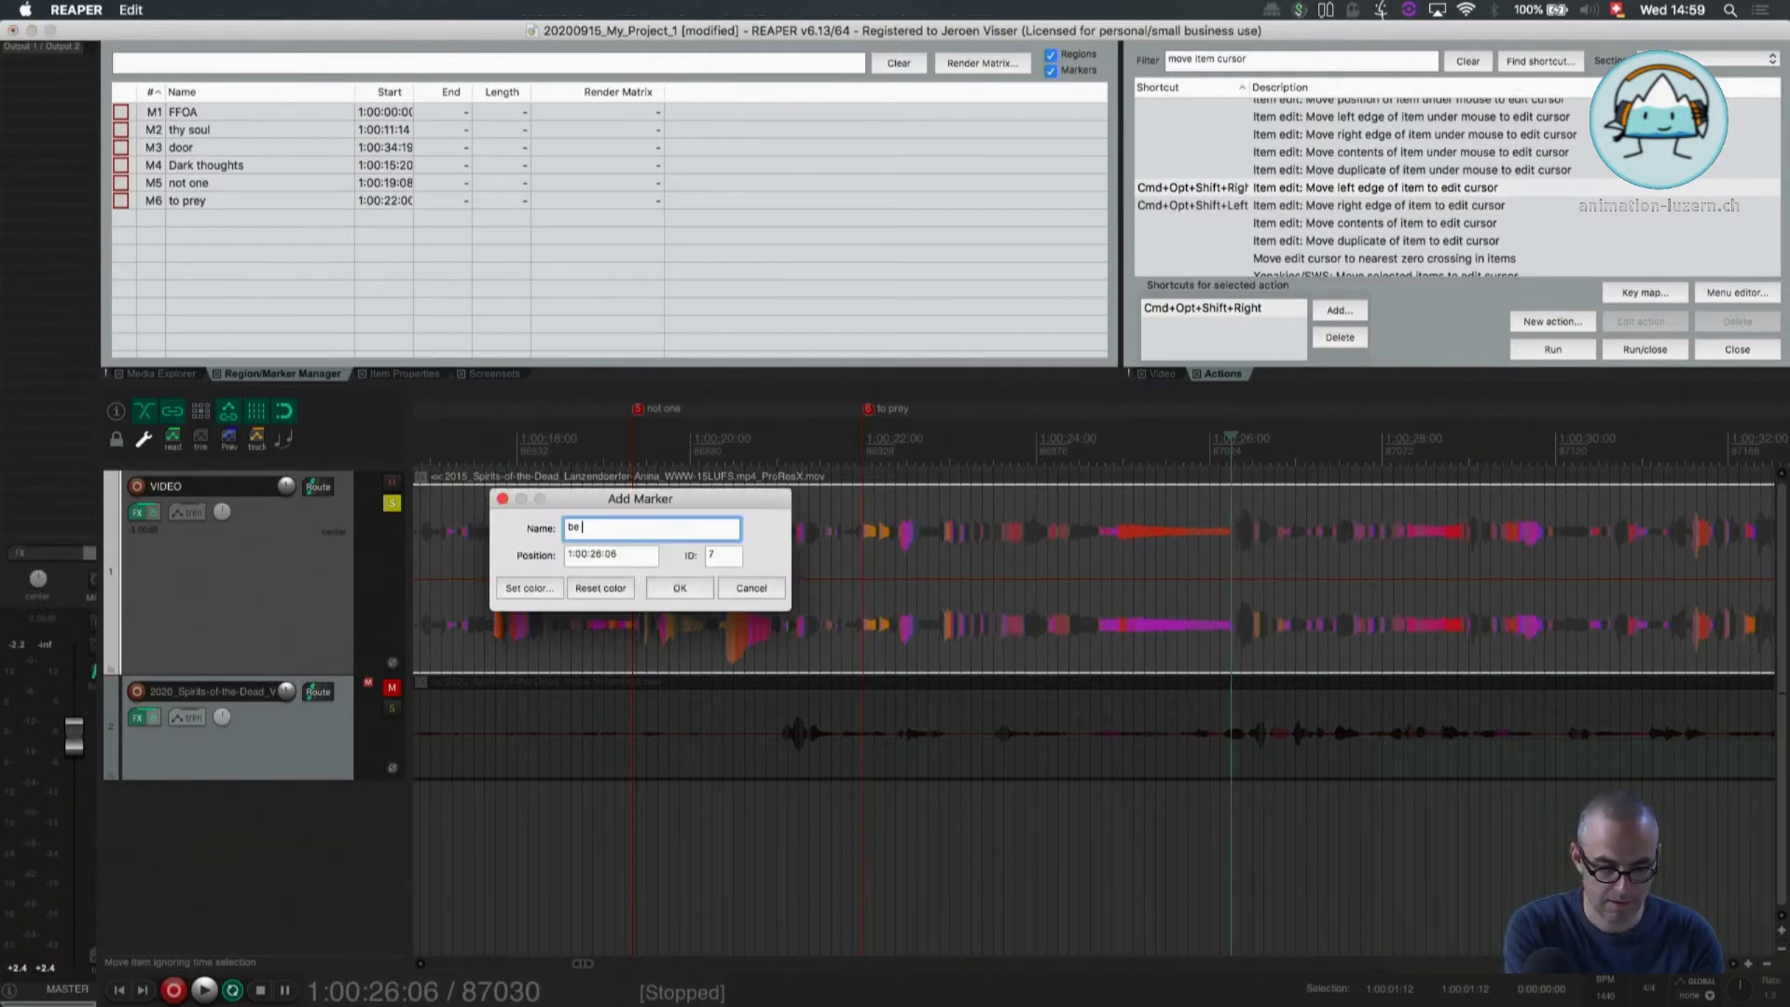
{"action": "key", "text": "Return"}
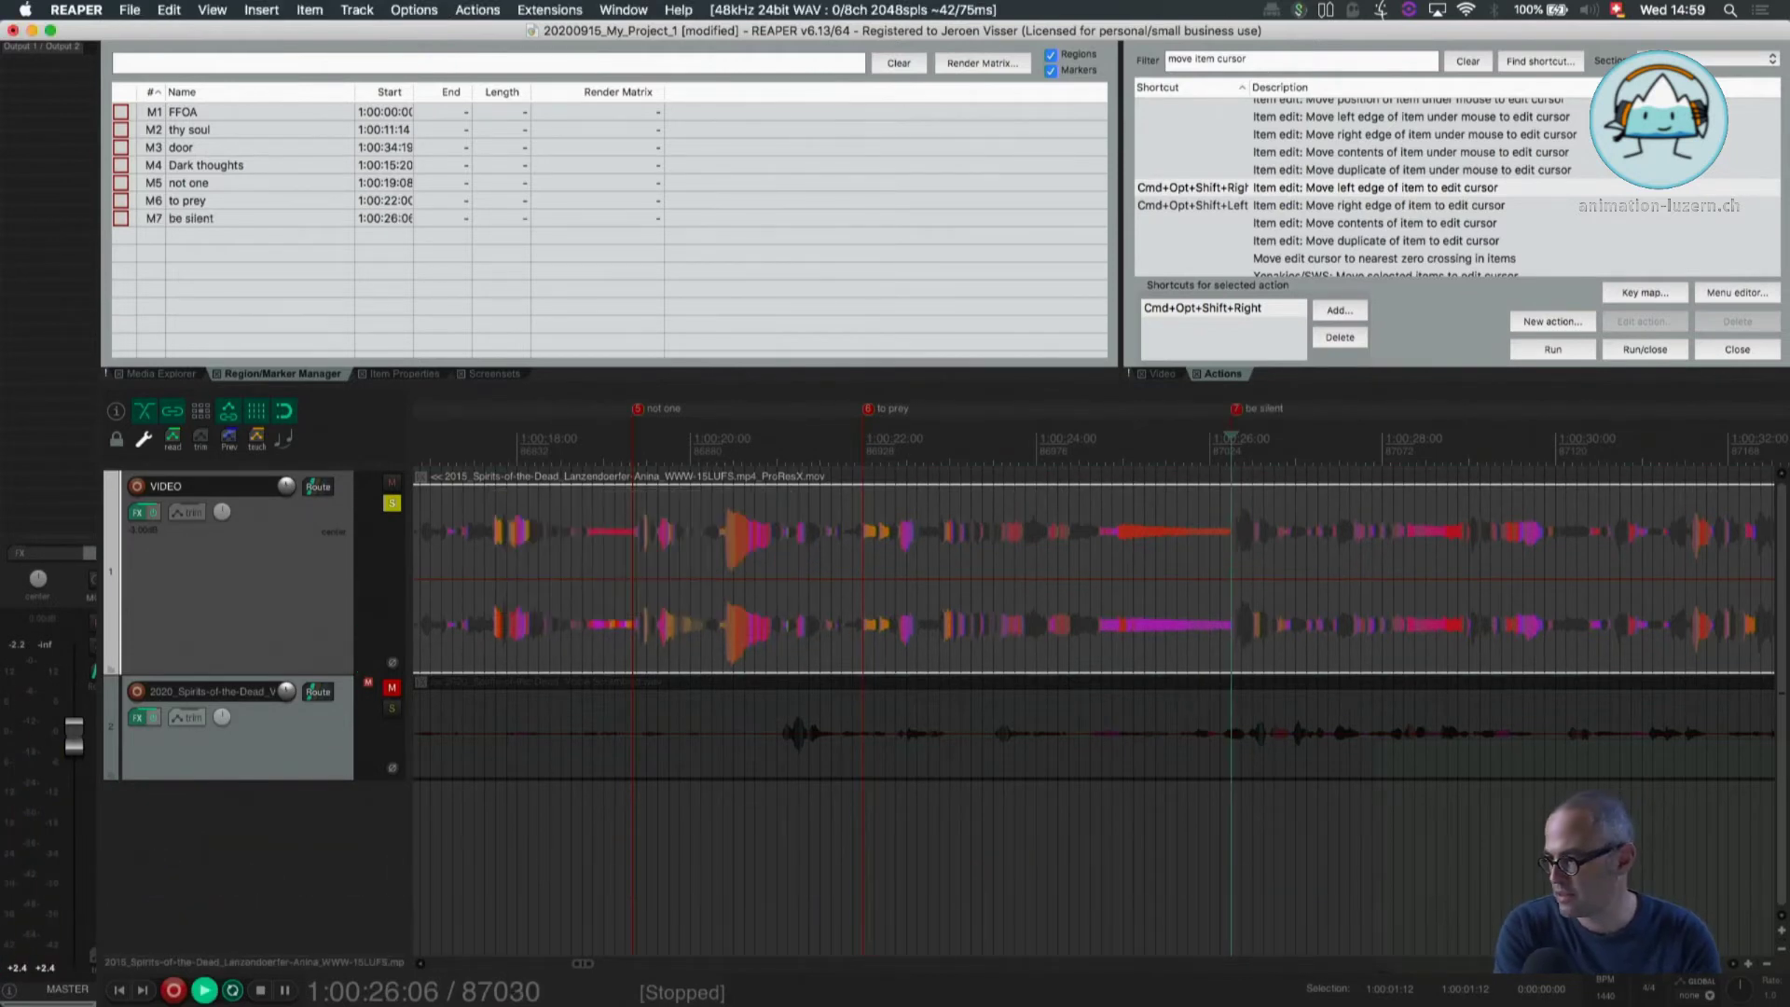
Play on from the "be silent" marker to listen for the next spoken phrases
{"action": "key", "text": "space"}
{"action": "scroll", "coordinate": [1314, 634], "scroll_direction": "down", "scroll_amount": 3}
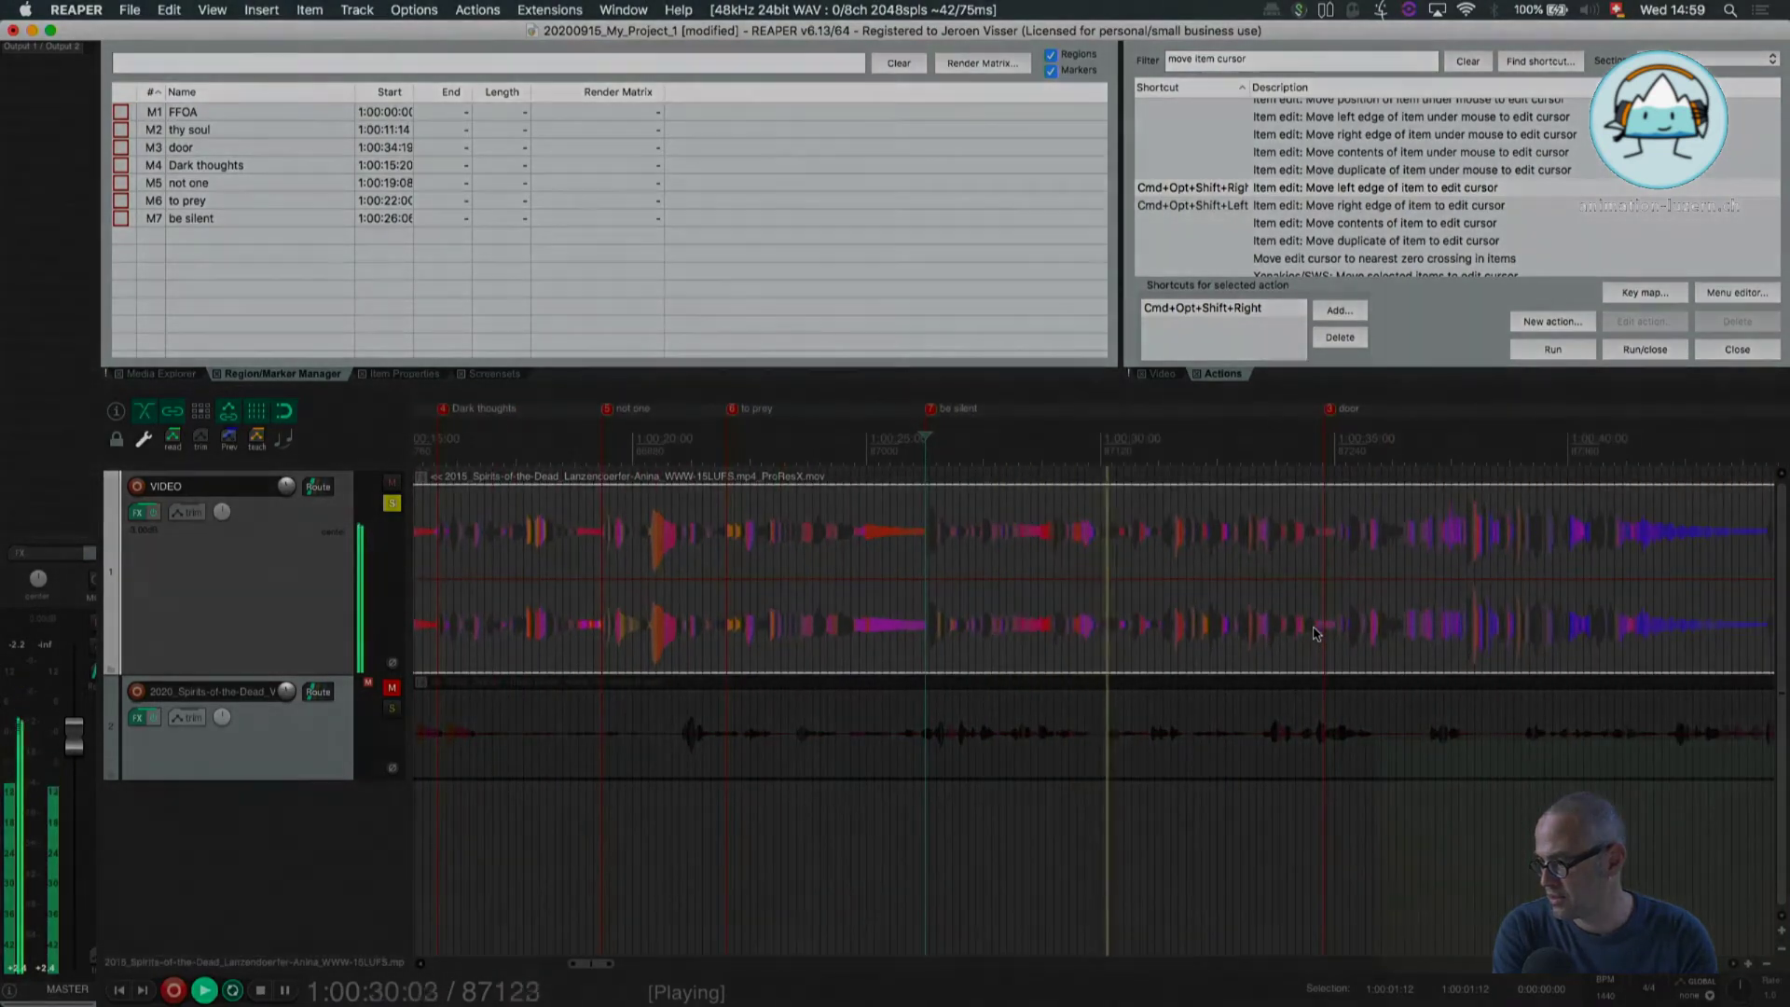
{"action": "key", "text": "space"}
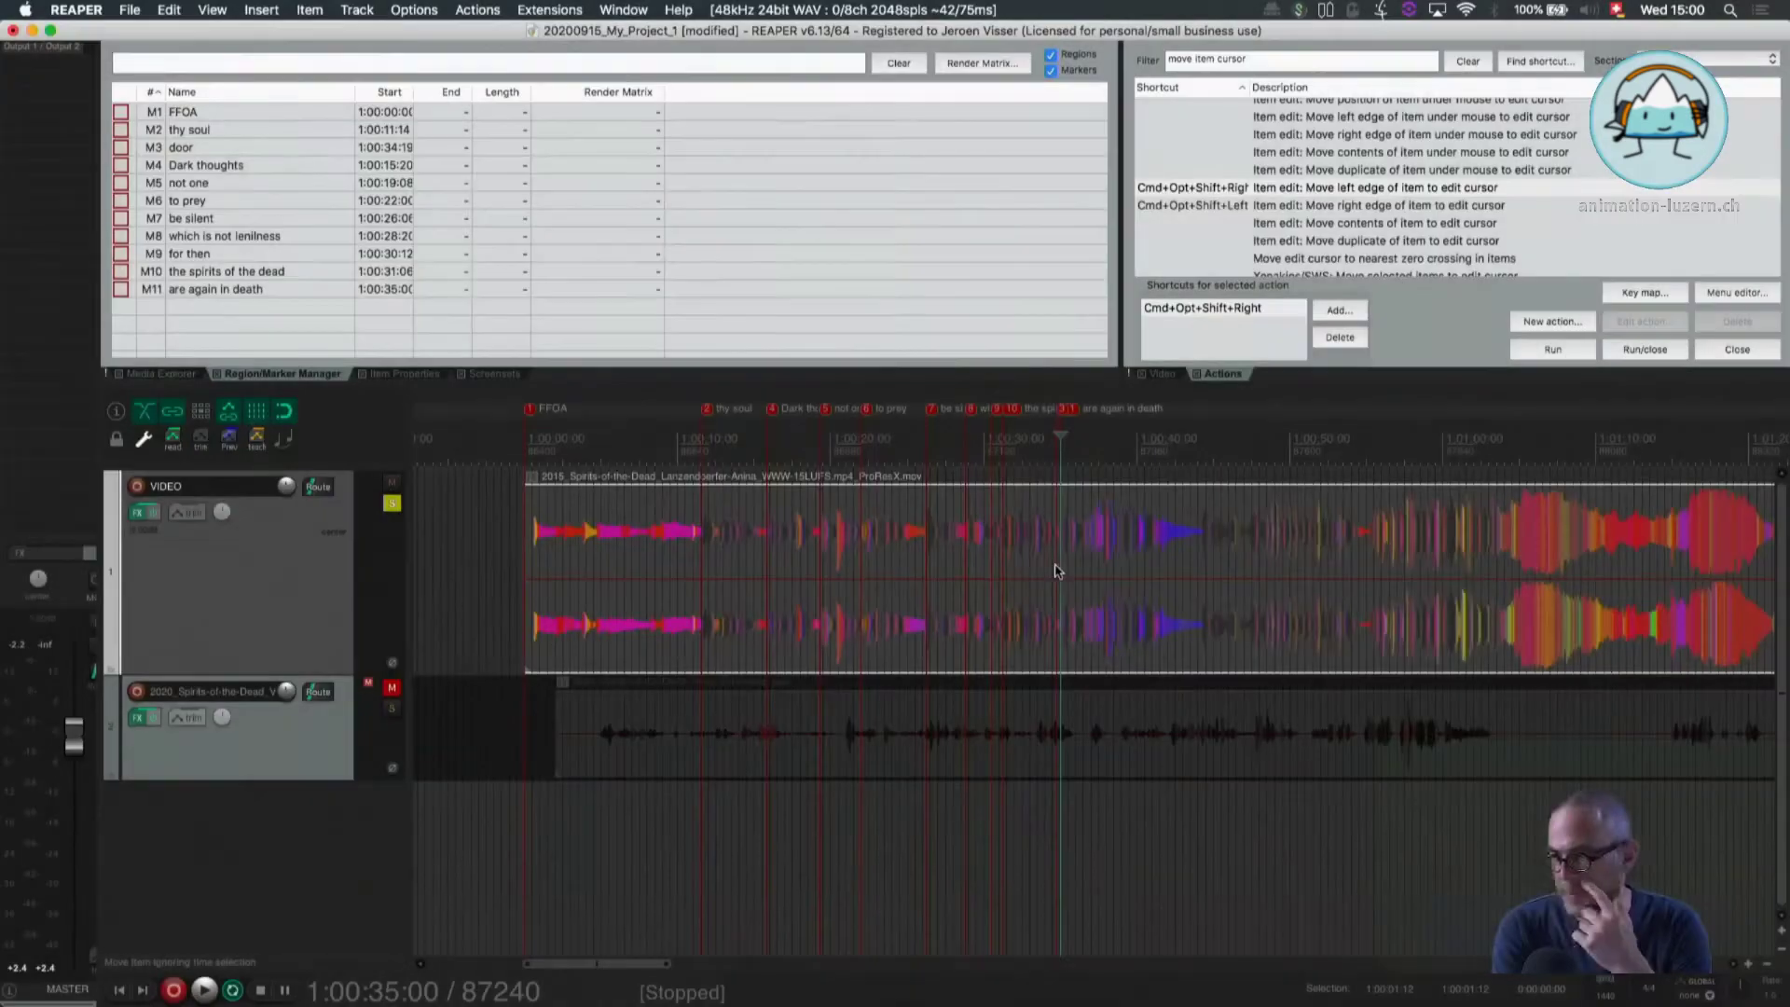
Move the scrambled voice item later so its first sound lines up with the "thy soul" marker, and place the edit cursor at 1:00:11:12
{"action": "left_click", "coordinate": [697, 745]}
{"action": "scroll", "coordinate": [662, 733], "scroll_direction": "left", "scroll_amount": 2}
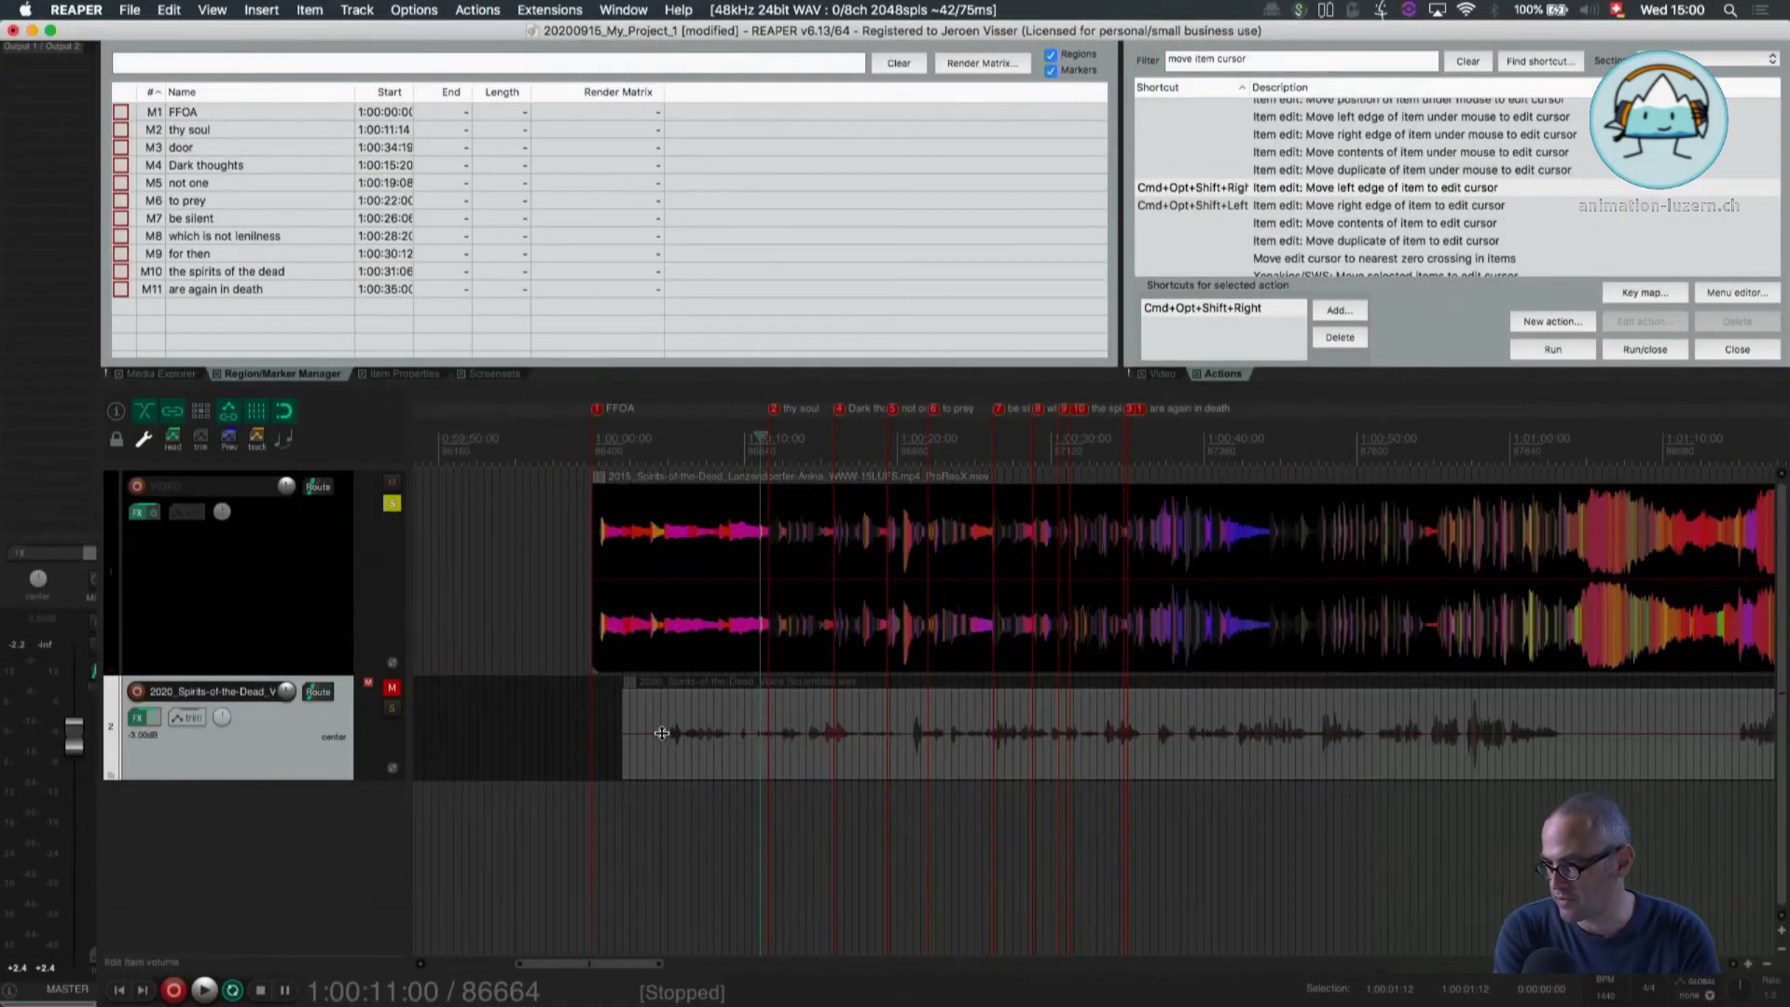
{"action": "left_click_drag", "start_coordinate": [799, 733], "coordinate": [822, 730]}
{"action": "left_click_drag", "start_coordinate": [699, 731], "coordinate": [798, 710]}
{"action": "scroll", "coordinate": [798, 710], "scroll_direction": "up", "scroll_amount": 8}
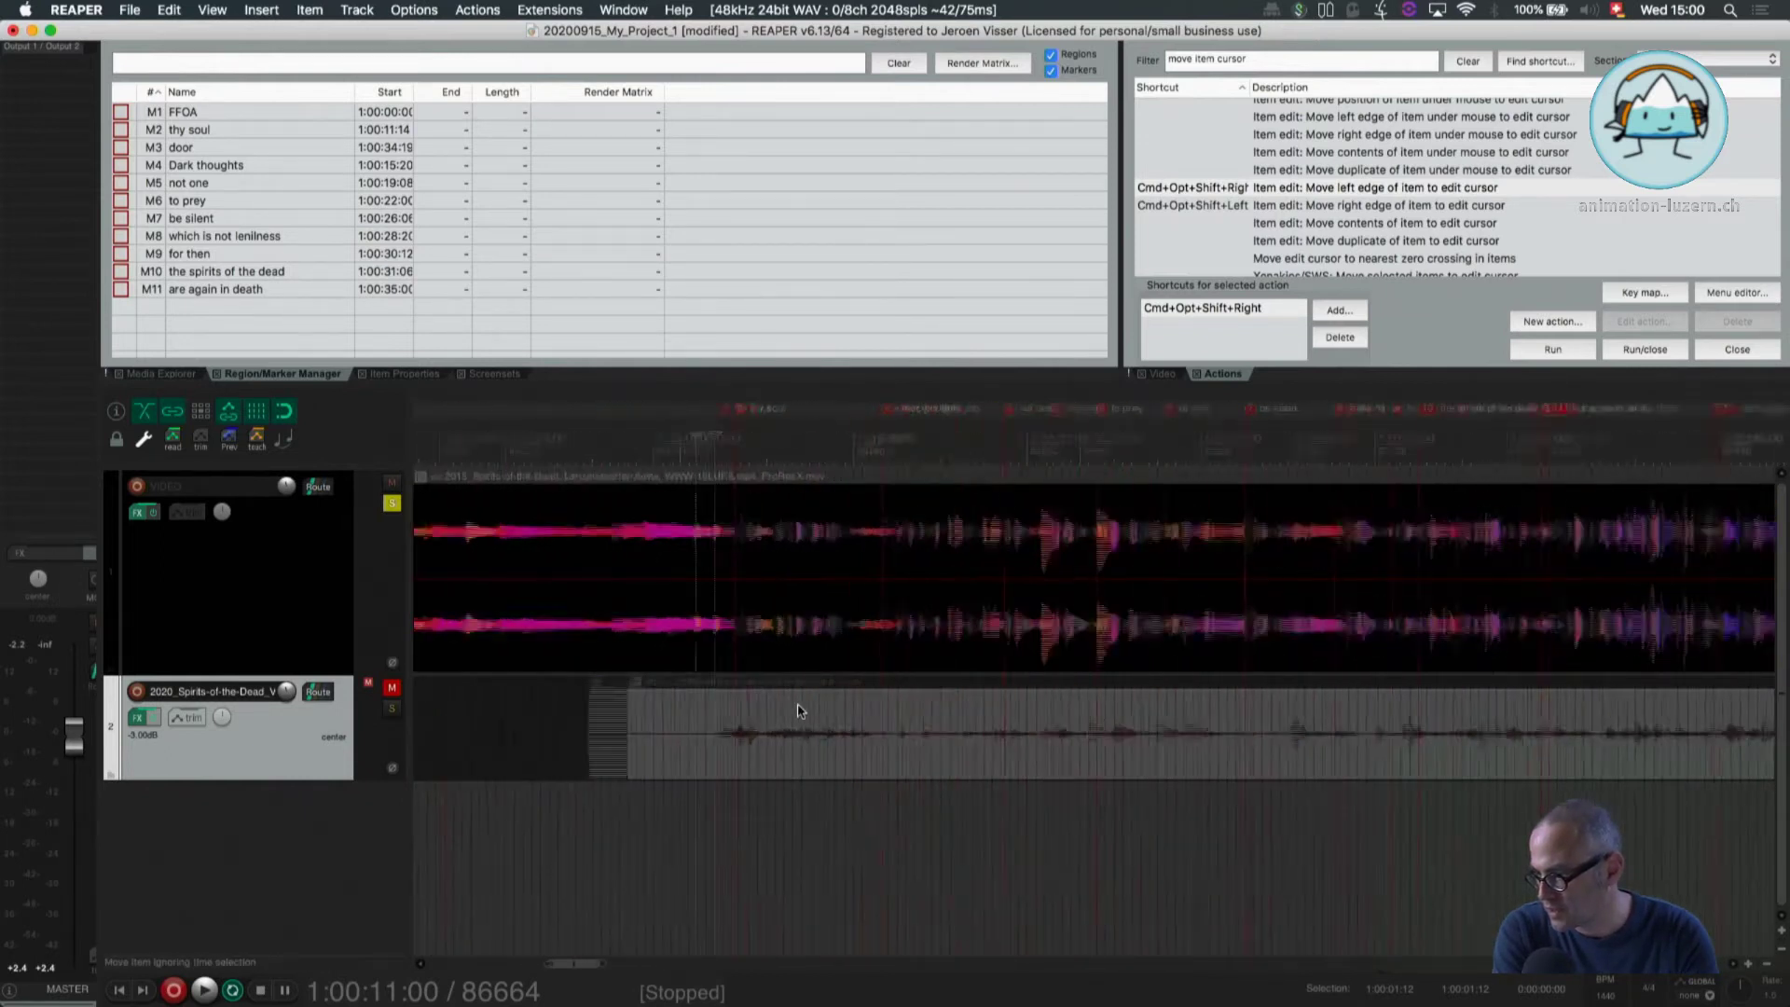
{"action": "left_click", "coordinate": [650, 729]}
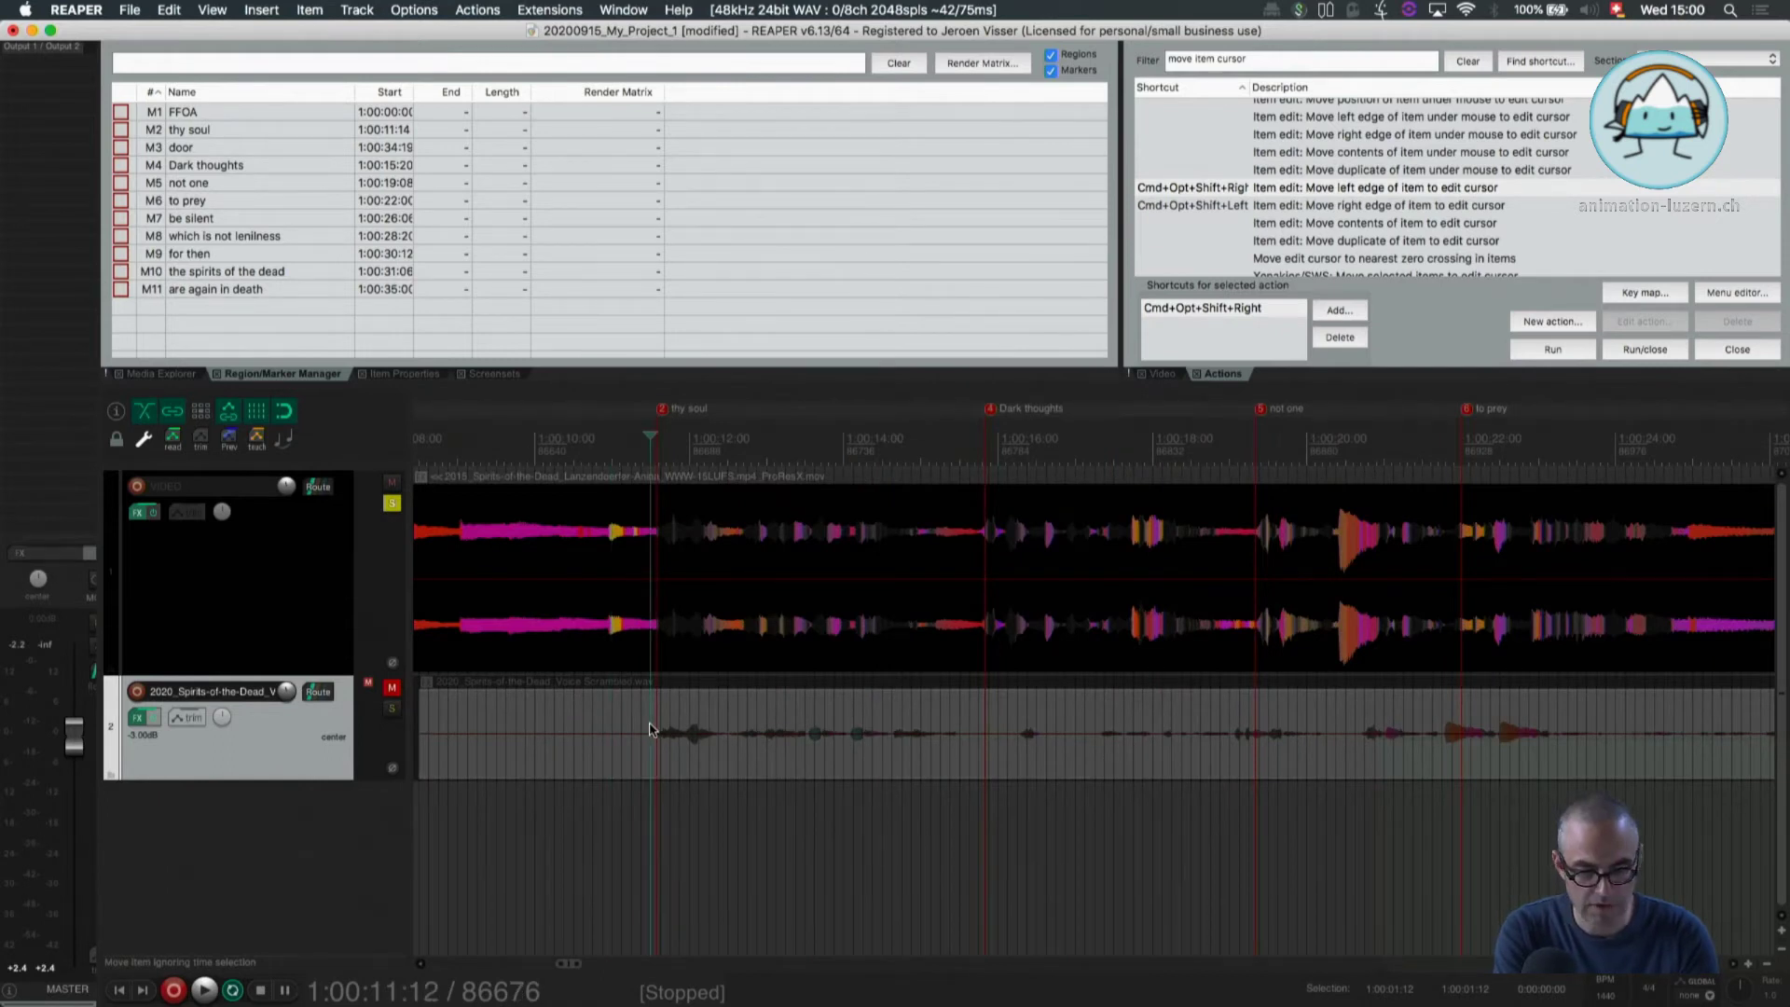
Unmute the voice track, solo it instead of VIDEO, and play it from 1:00:10:15 to hear its first phrase
{"action": "left_click", "coordinate": [584, 720]}
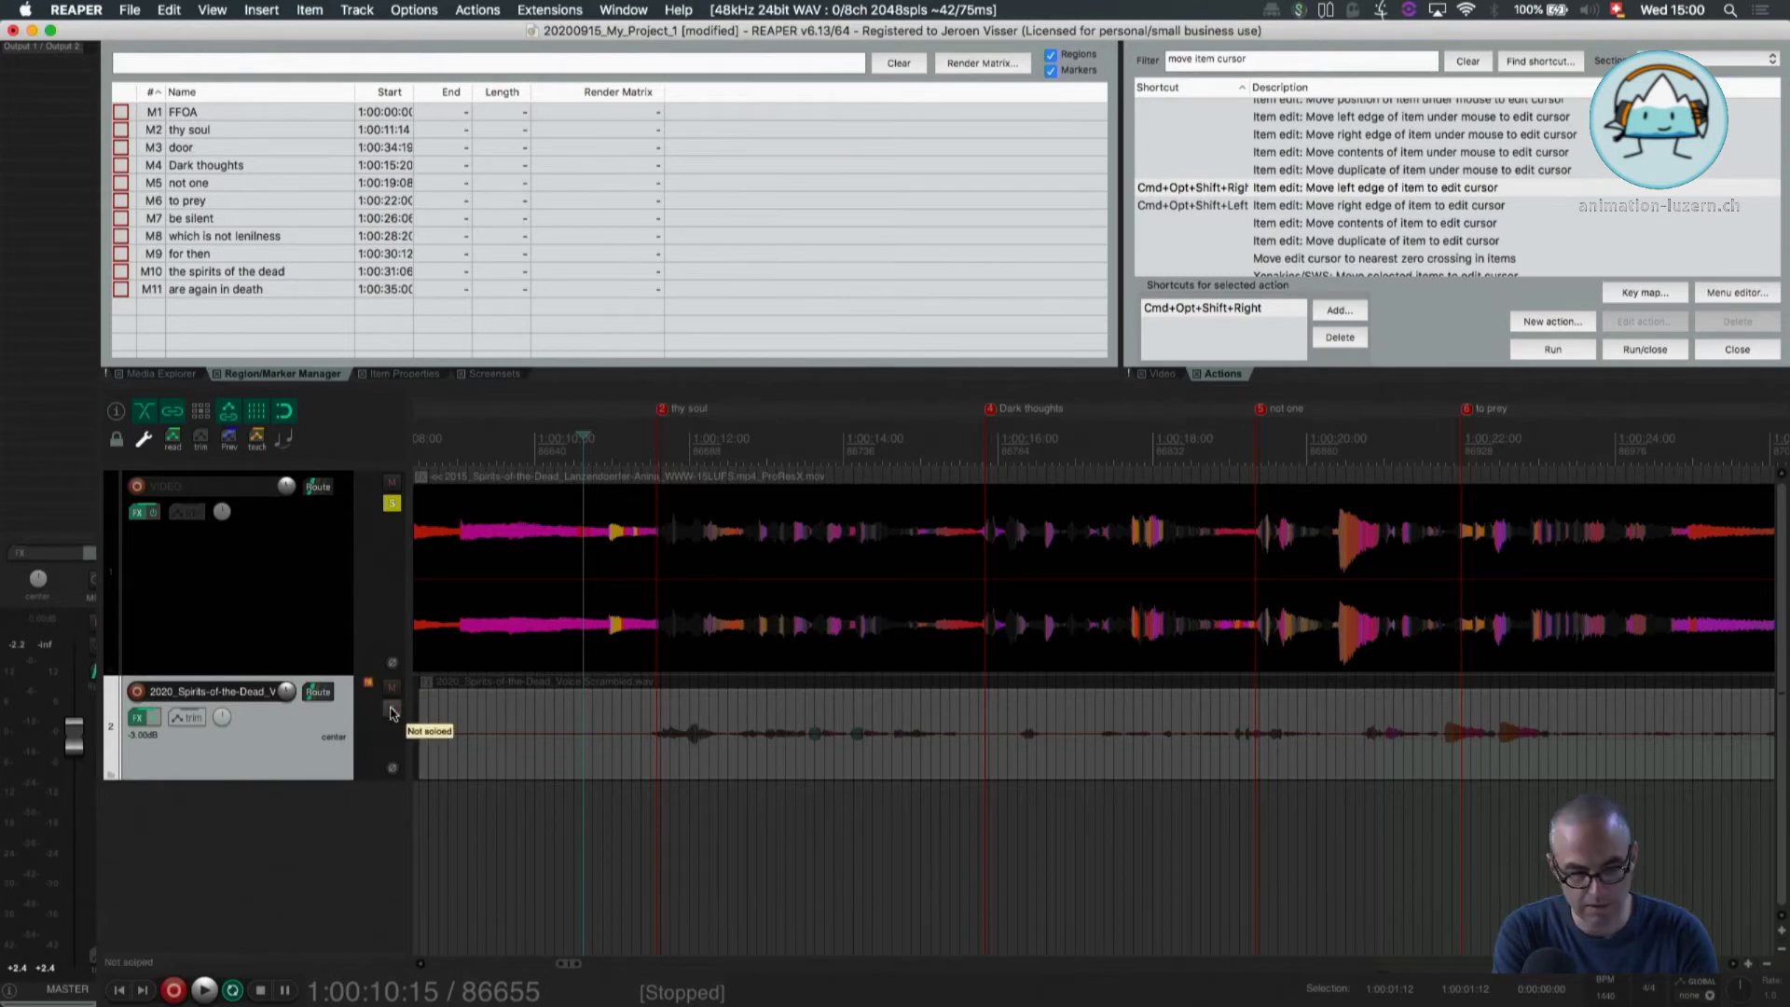
{"action": "left_click", "coordinate": [392, 708]}
{"action": "key", "text": "space"}
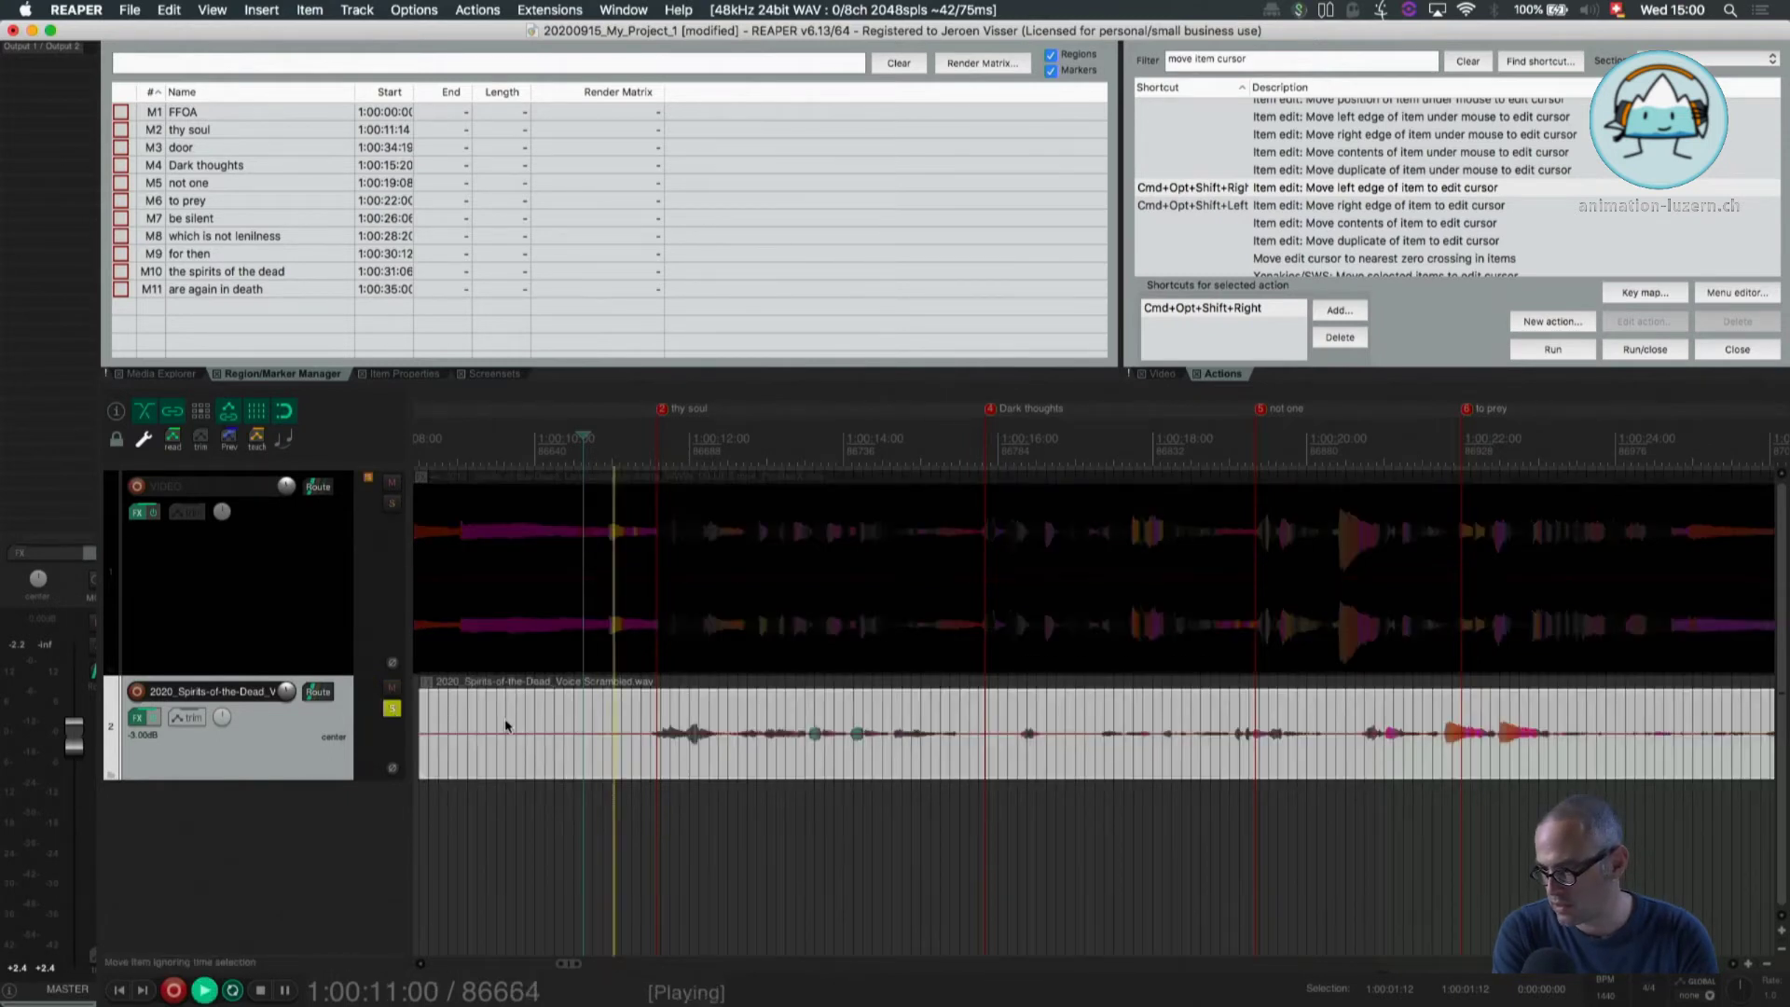
{"action": "key", "text": "space"}
{"action": "key", "text": "space"}
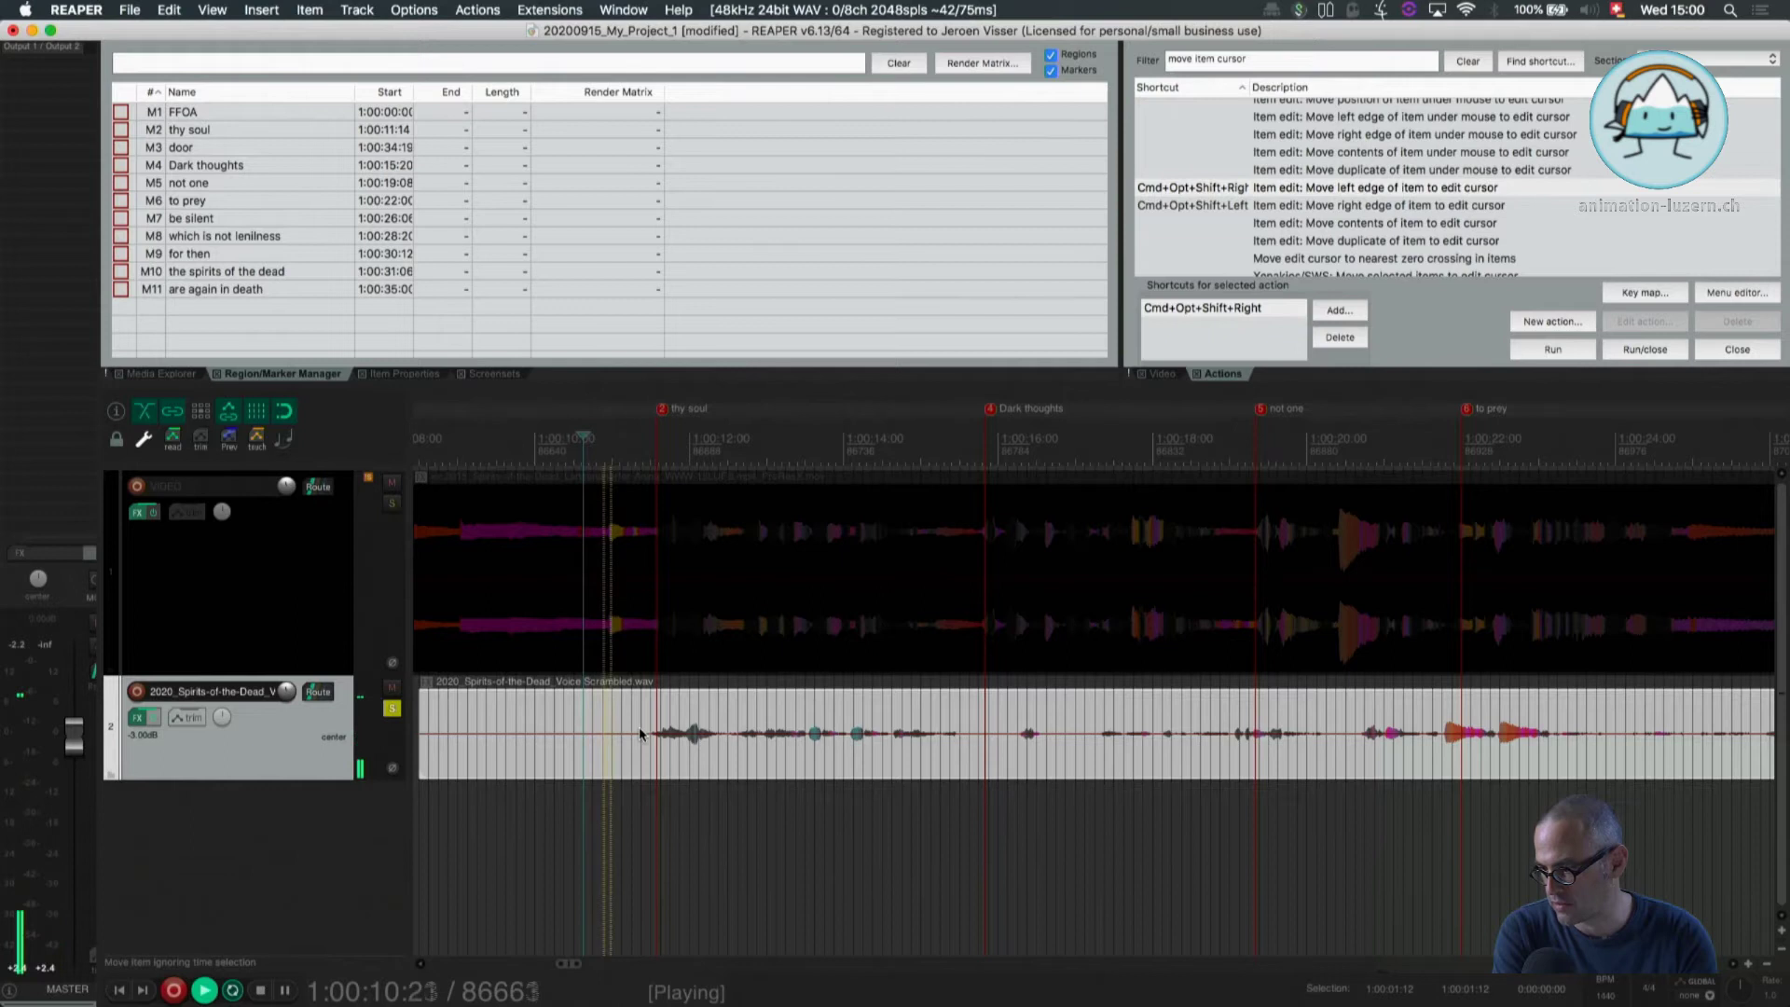
{"action": "key", "text": "space"}
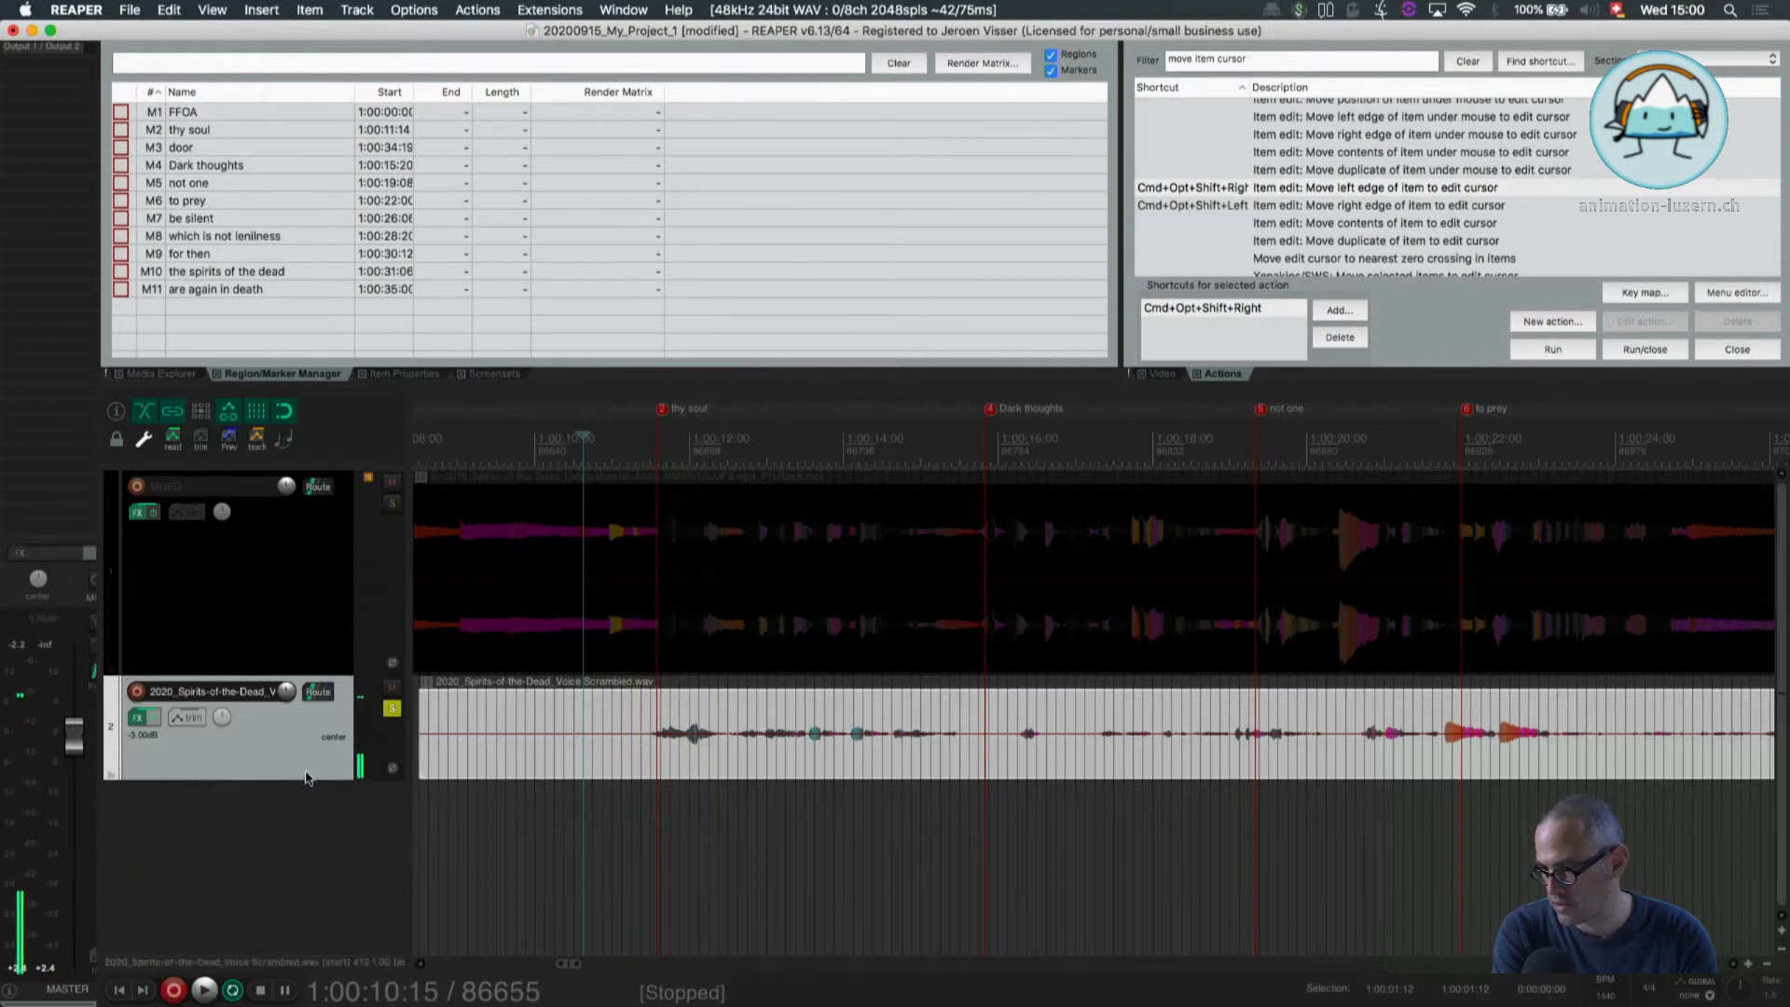
Enlarge the voice track's height and trim the start of the voice item to 1:00:11:12
{"action": "left_click_drag", "start_coordinate": [304, 777], "coordinate": [304, 847]}
{"action": "key", "text": "space"}
{"action": "key", "text": "space"}
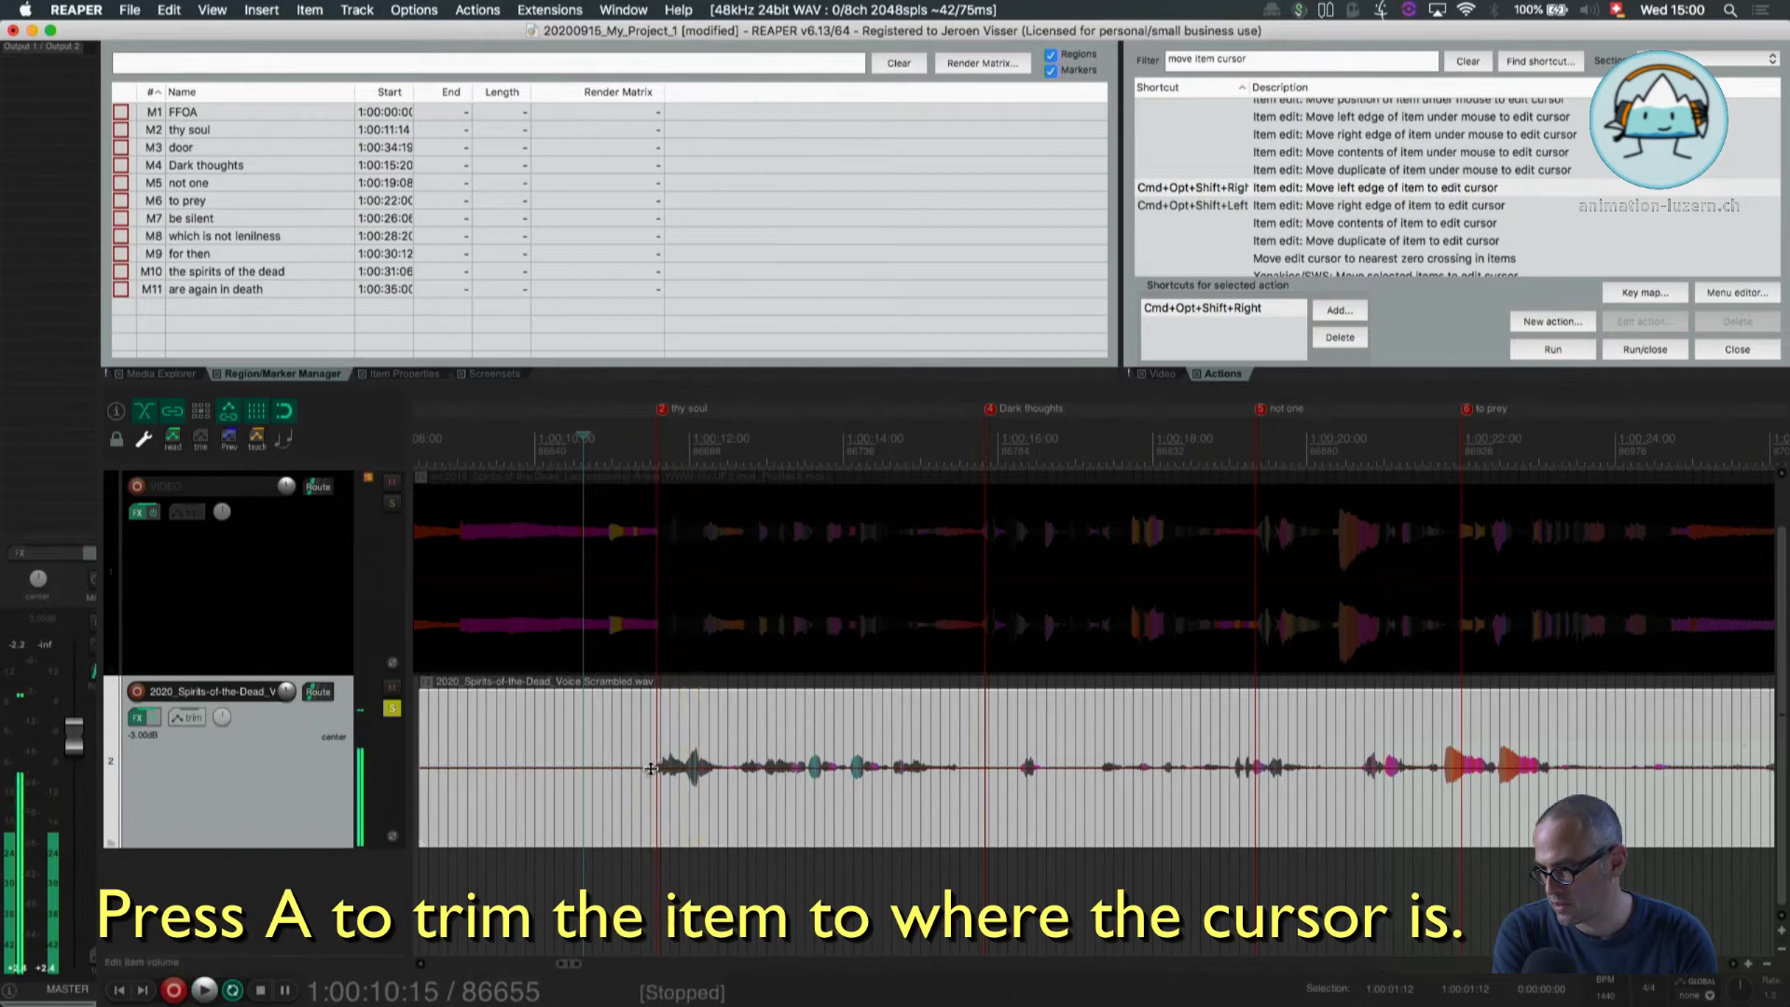
{"action": "left_click", "coordinate": [649, 770]}
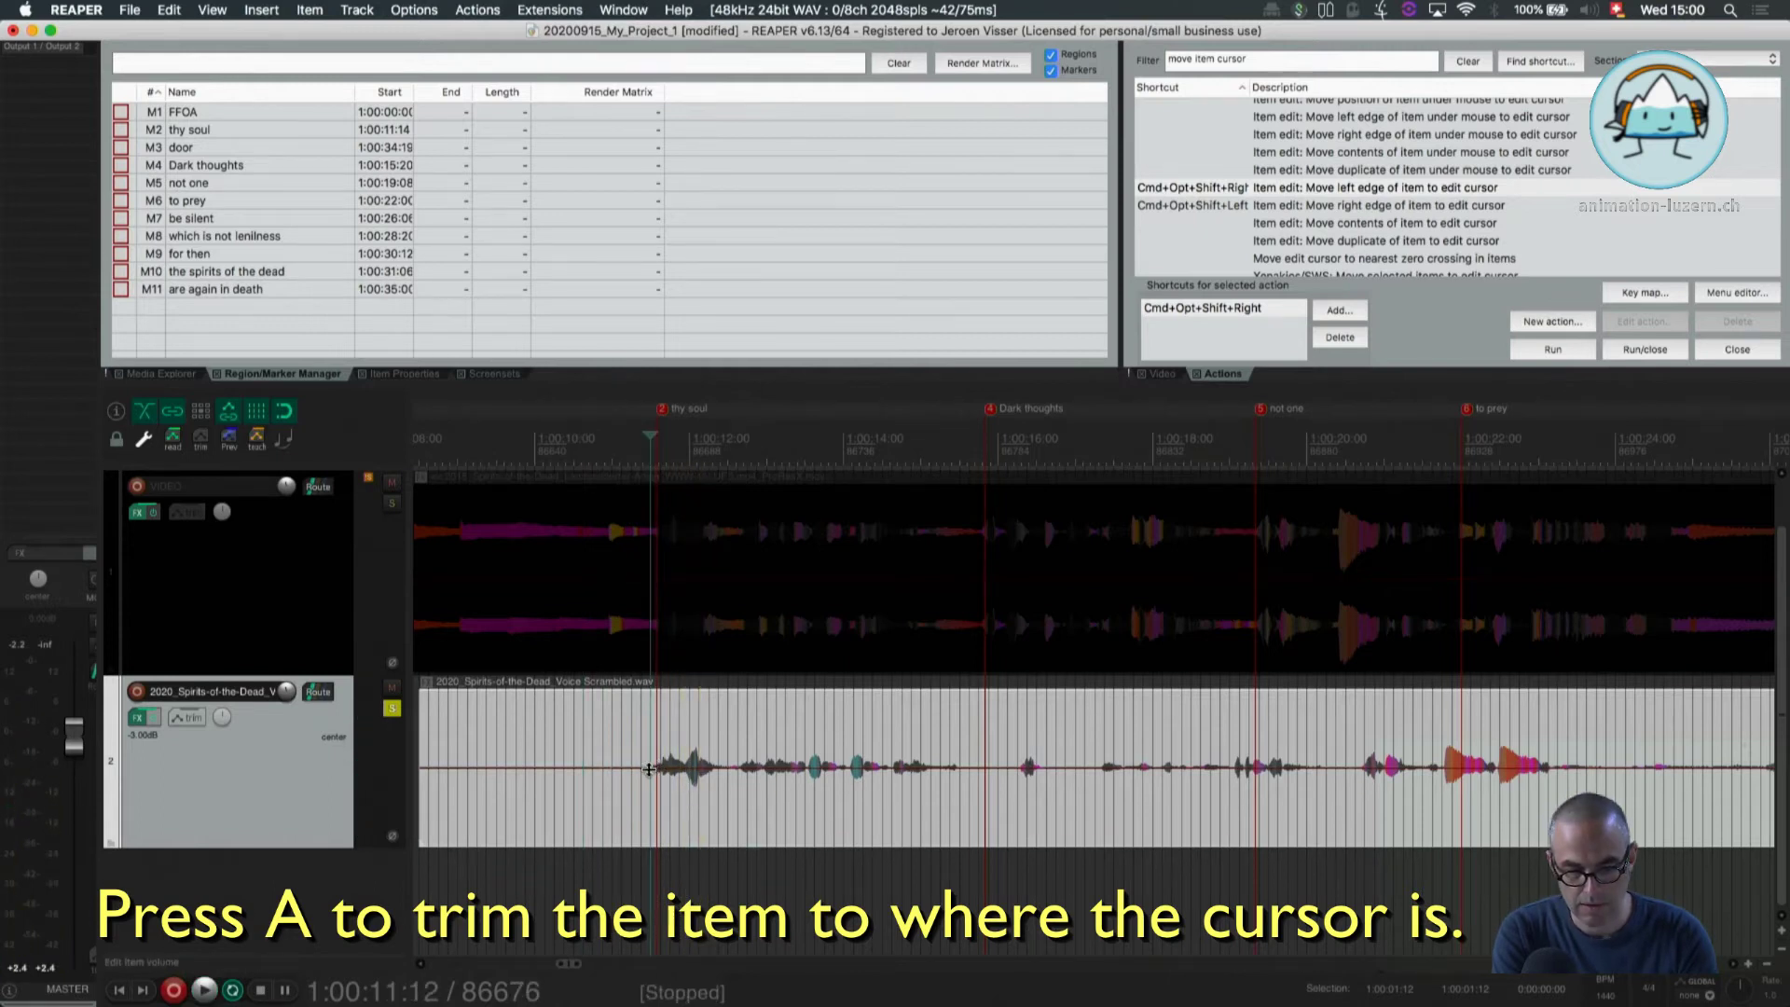
{"action": "key", "text": "a"}
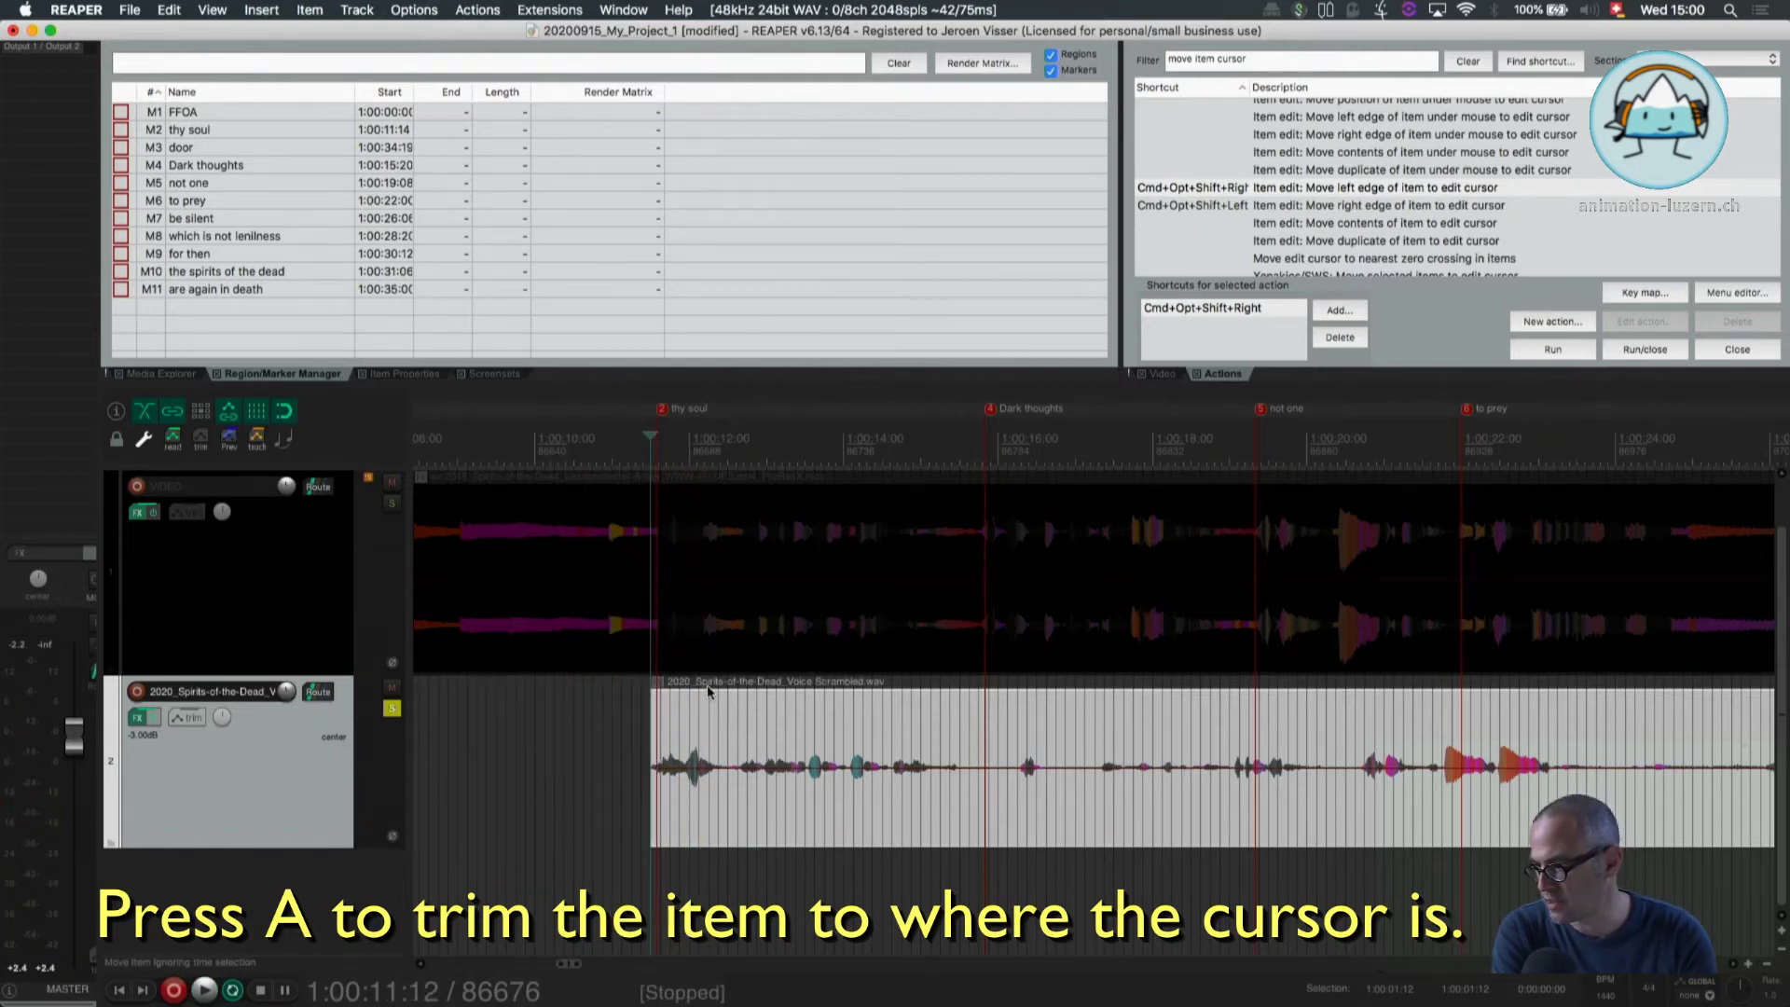
Solo the VIDEO track instead of the voice track and play it from 1:00:11:12 to compare the first phrase
{"action": "left_click", "coordinate": [392, 504]}
{"action": "left_click", "coordinate": [393, 503]}
{"action": "key", "text": "space"}
{"action": "key", "text": "space"}
{"action": "scroll", "coordinate": [630, 645], "scroll_direction": "up", "scroll_amount": 8}
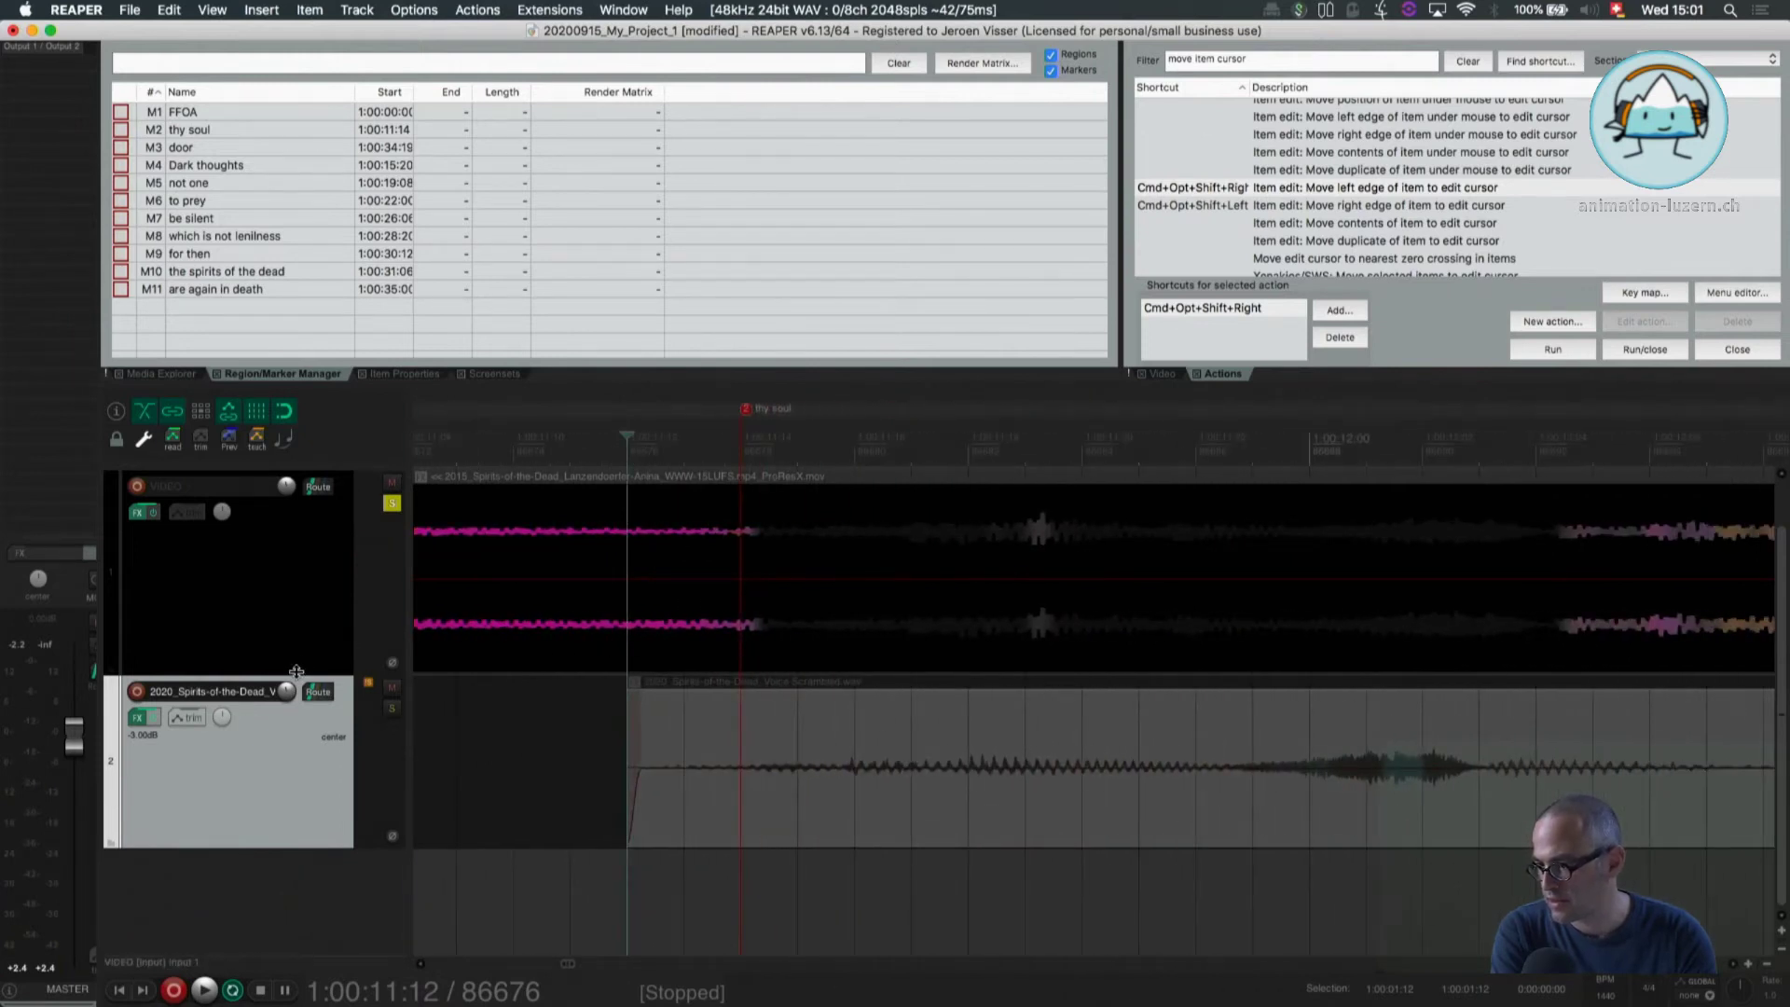
Enlarge the VIDEO track's height and change its item colour to white so the waveform stands out
{"action": "left_click_drag", "start_coordinate": [296, 672], "coordinate": [296, 697]}
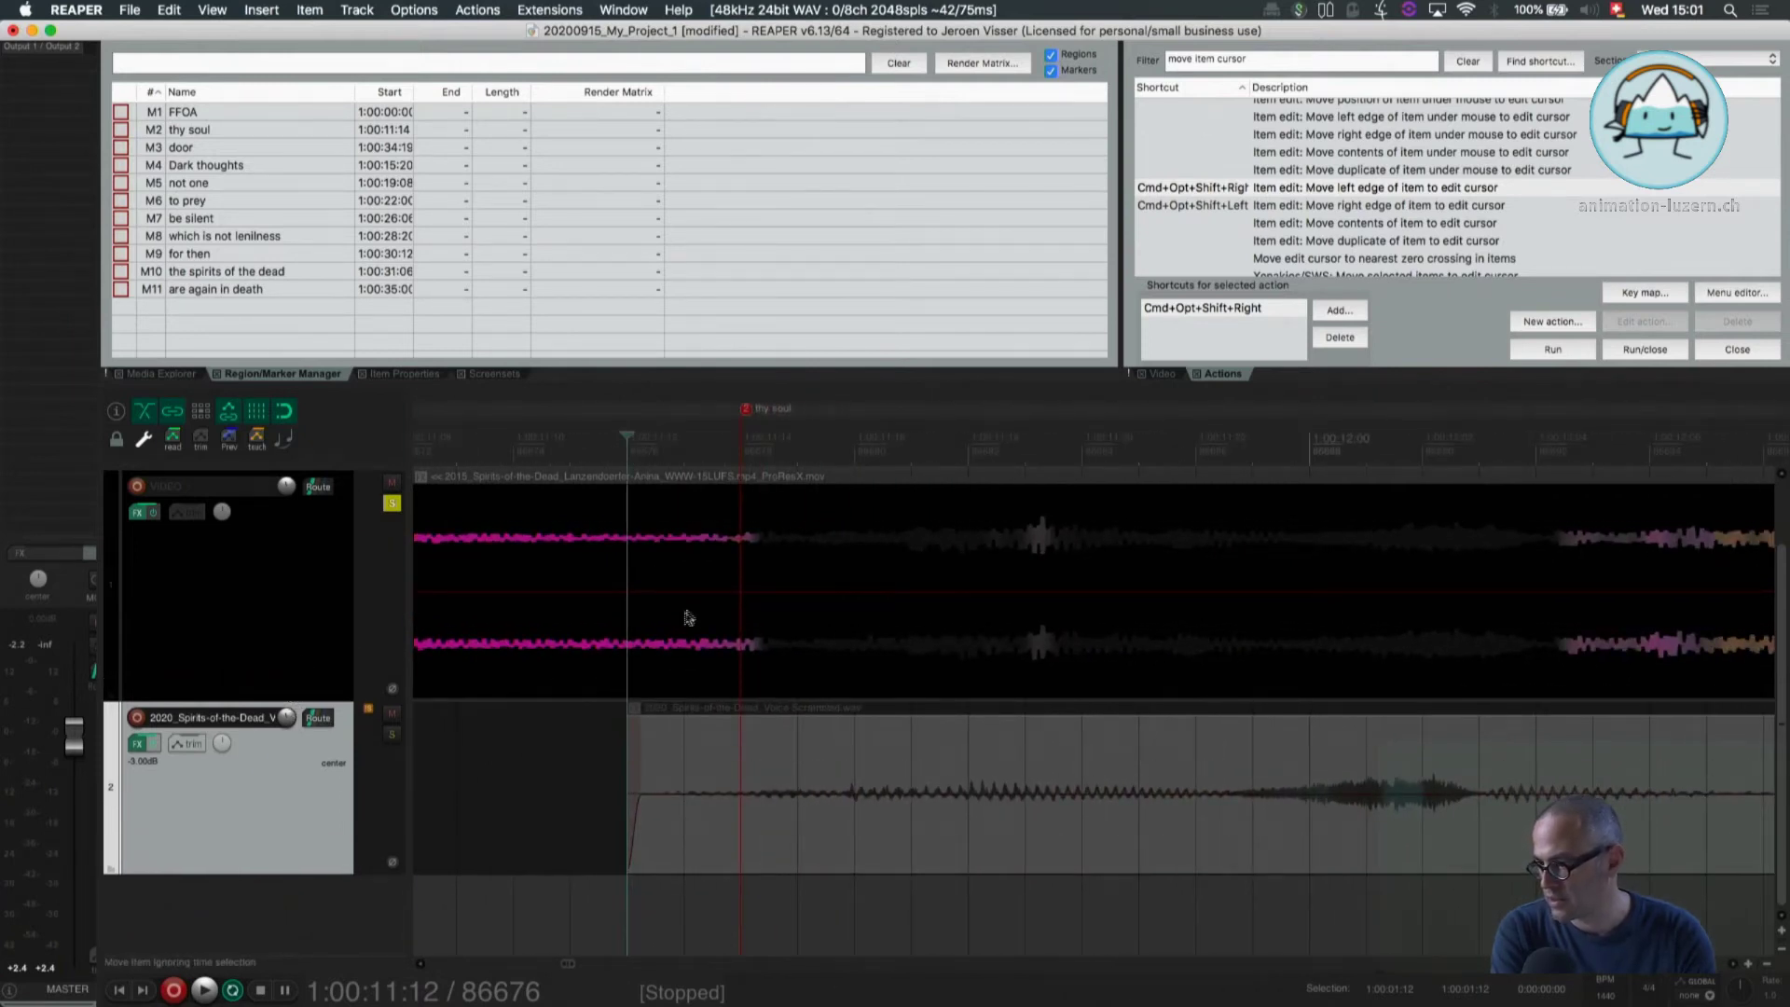
{"action": "left_click", "coordinate": [686, 619]}
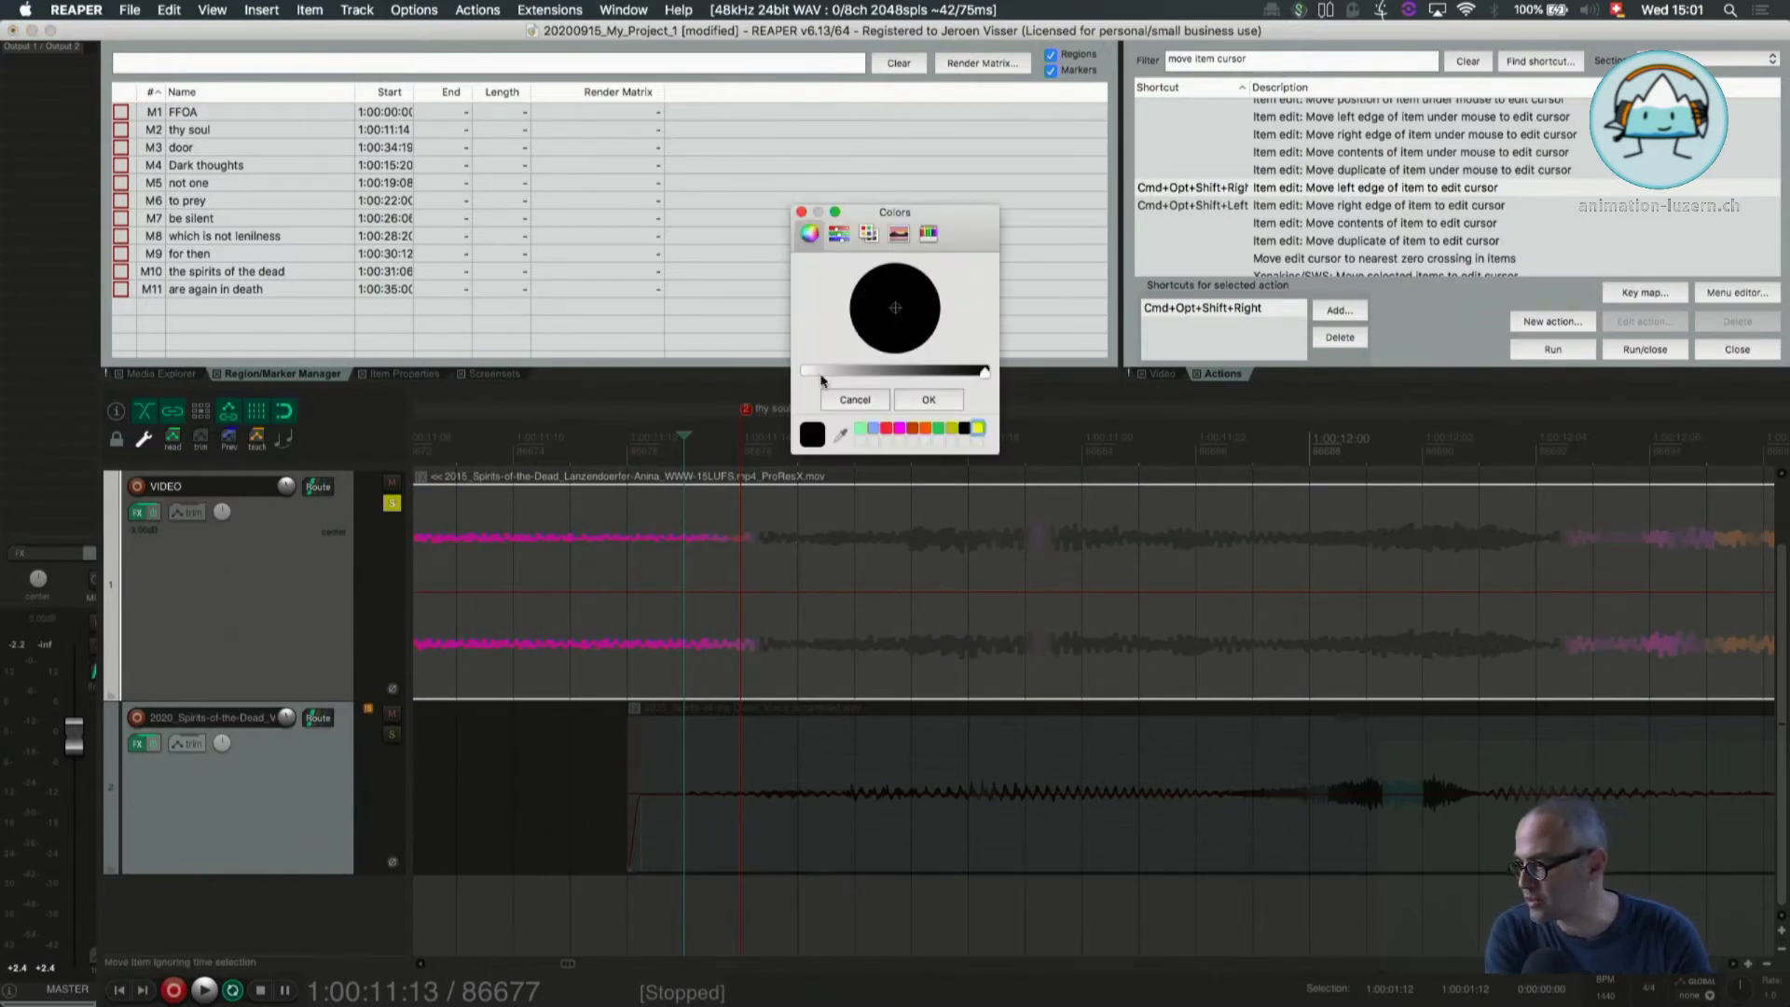
{"action": "left_click_drag", "start_coordinate": [821, 375], "coordinate": [791, 377]}
{"action": "left_click", "coordinate": [929, 400]}
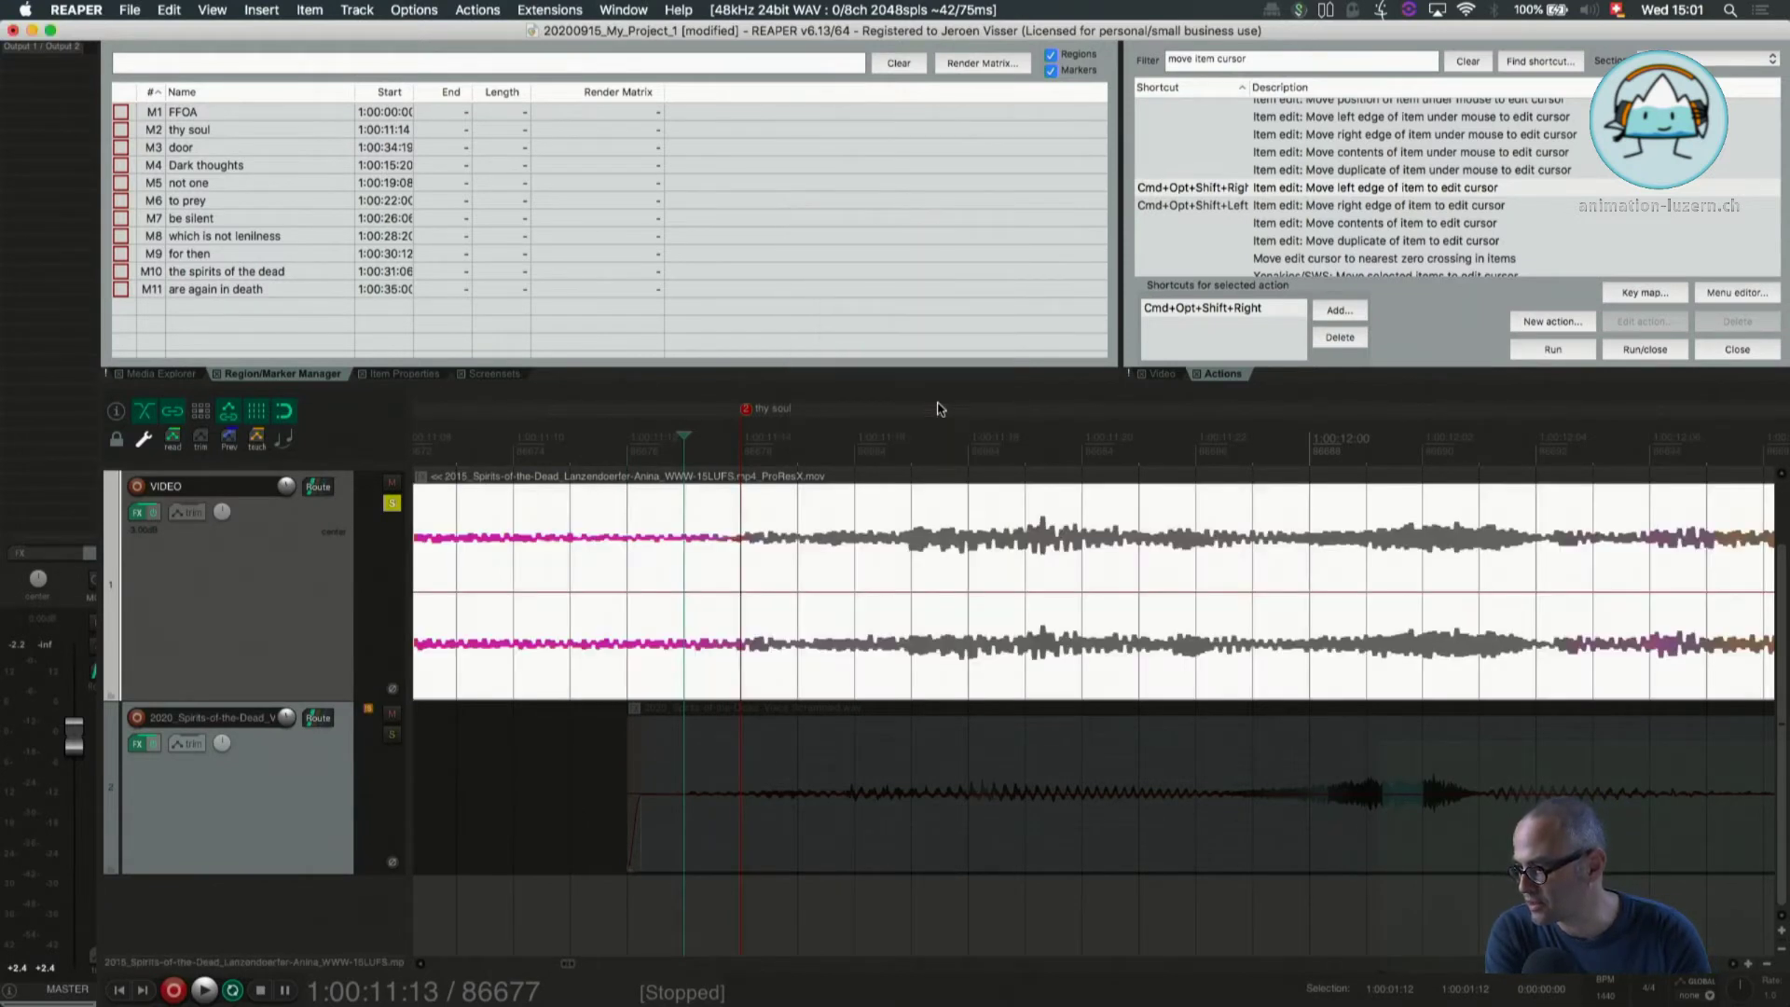
Nudge the voice item one frame later to 1:00:11:13 so its waveform matches the video's waveform
{"action": "scroll", "coordinate": [787, 543], "scroll_direction": "right", "scroll_amount": 5}
{"action": "left_click", "coordinate": [872, 769]}
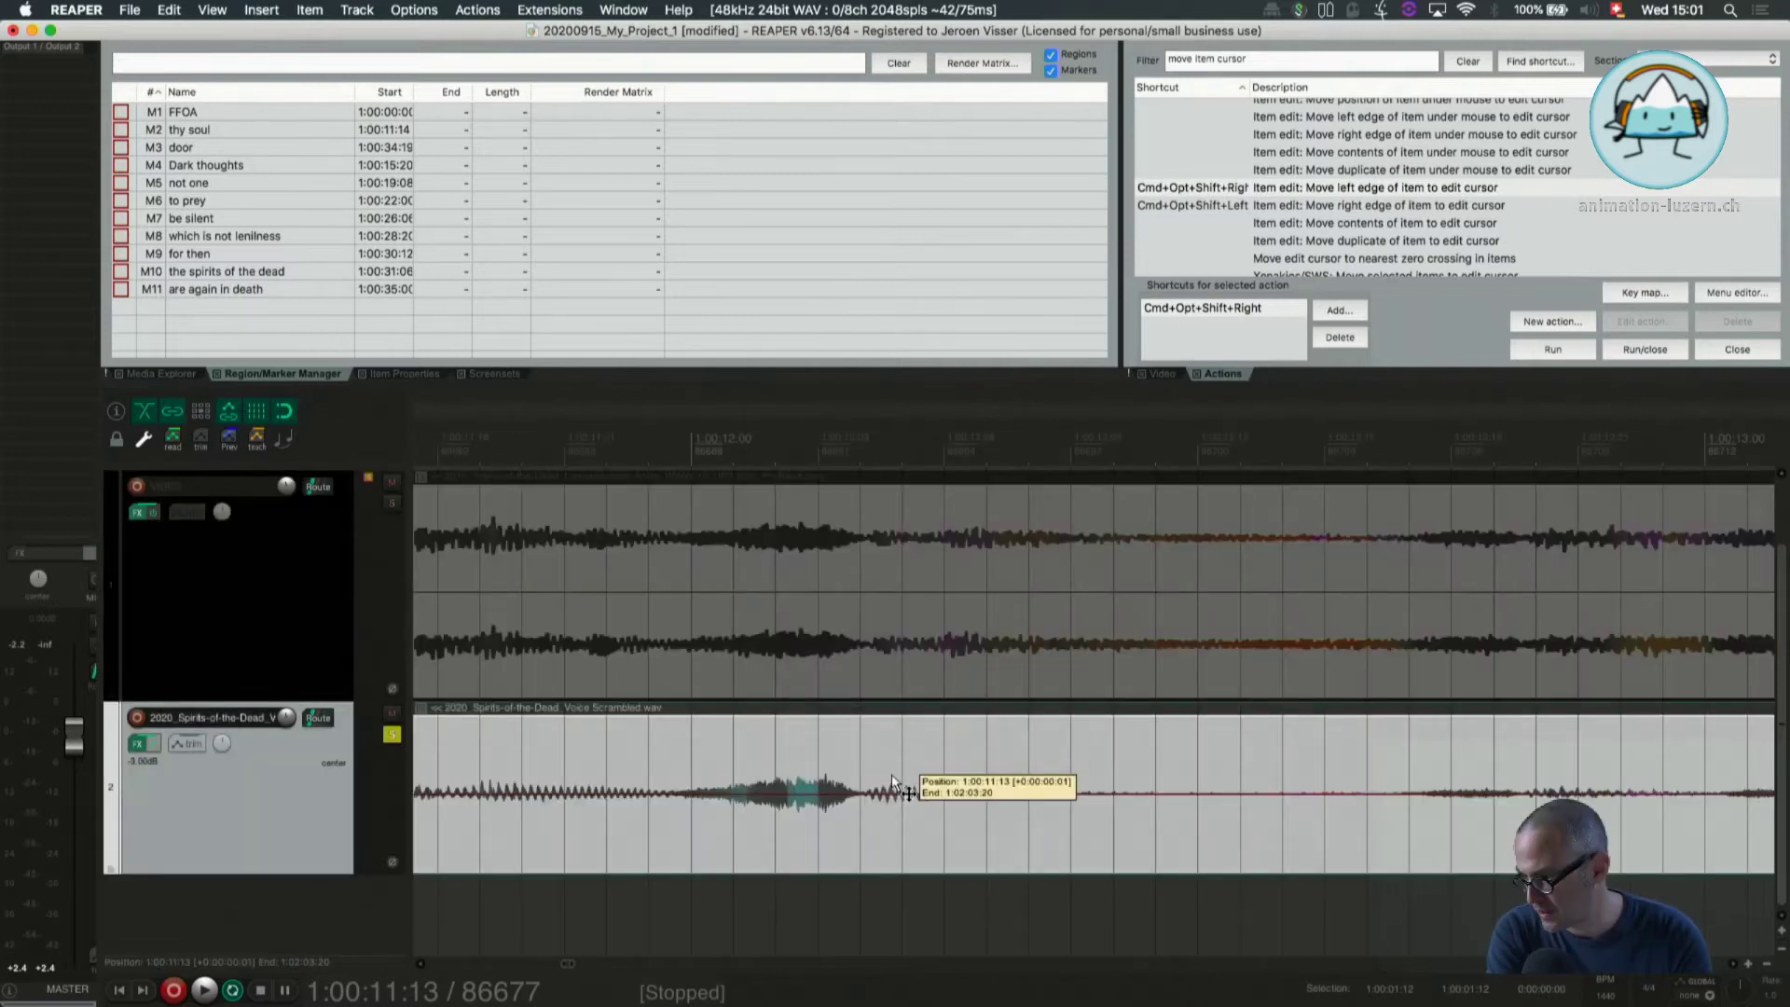
{"action": "scroll", "coordinate": [760, 657], "scroll_direction": "down", "scroll_amount": 3}
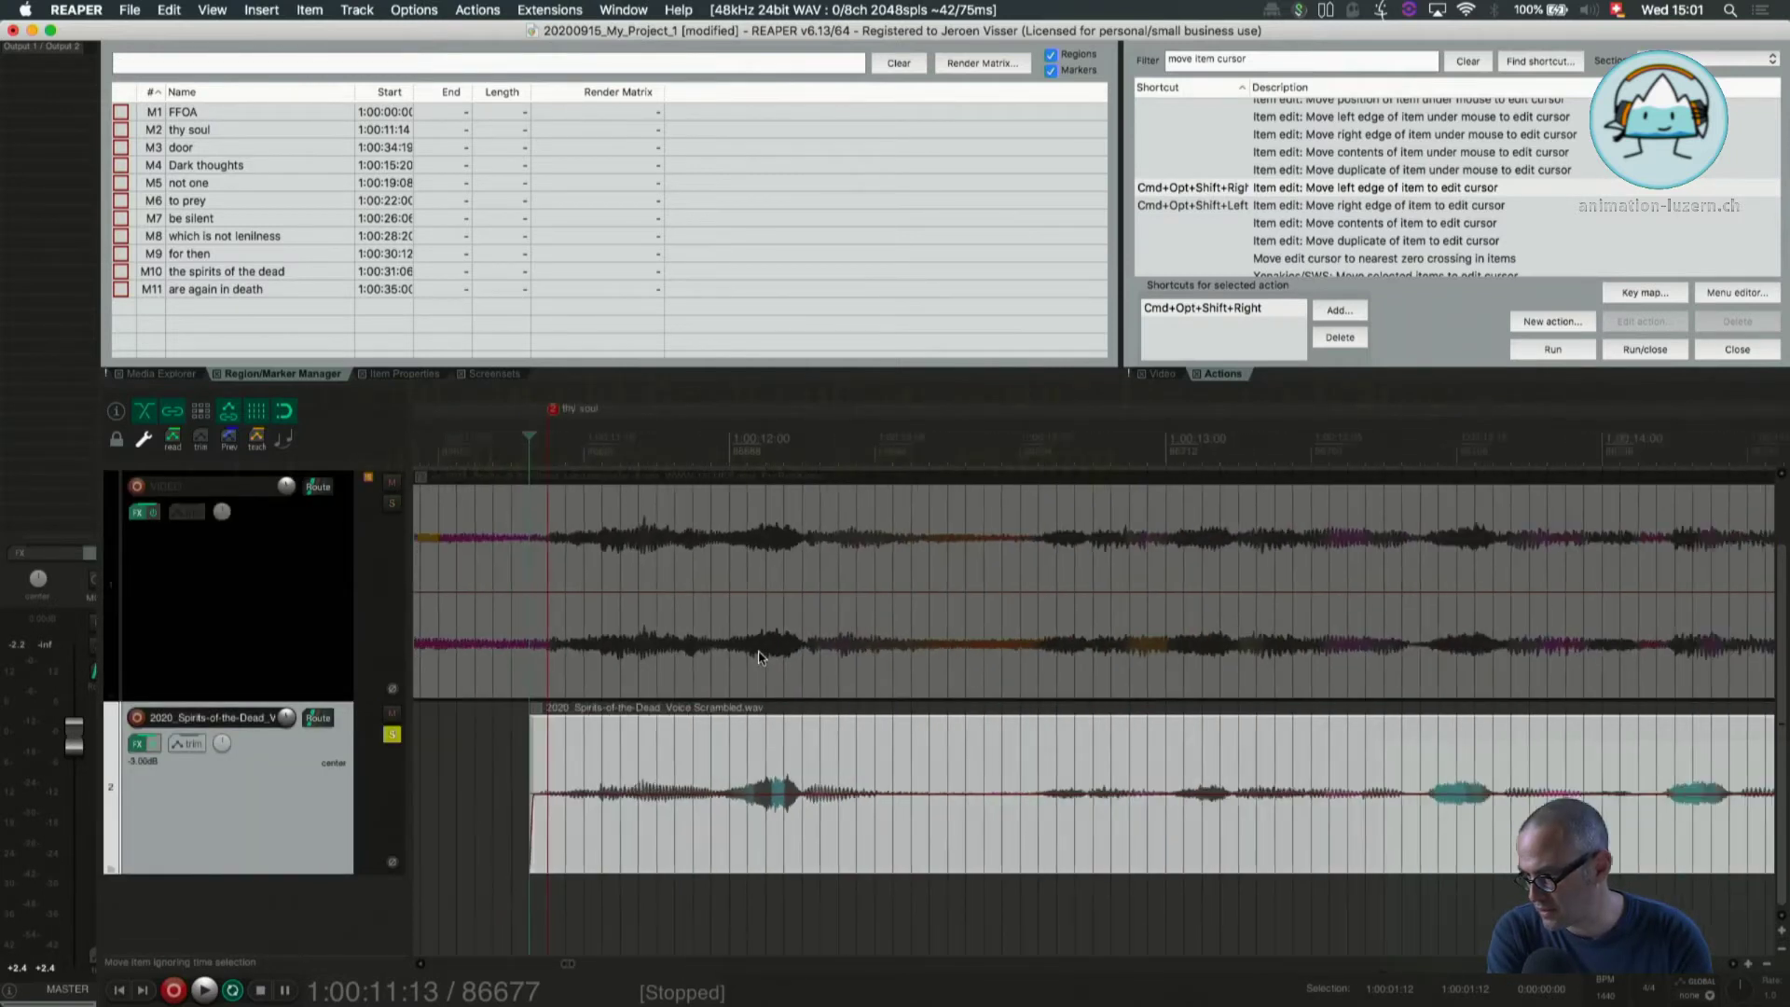
Play the voice and VIDEO tracks soloed together around the "thy soul" phrase to check their sync
{"action": "key", "text": "space"}
{"action": "key", "text": "space"}
{"action": "key", "text": "space"}
{"action": "left_click", "coordinate": [871, 639]}
{"action": "key", "text": "space"}
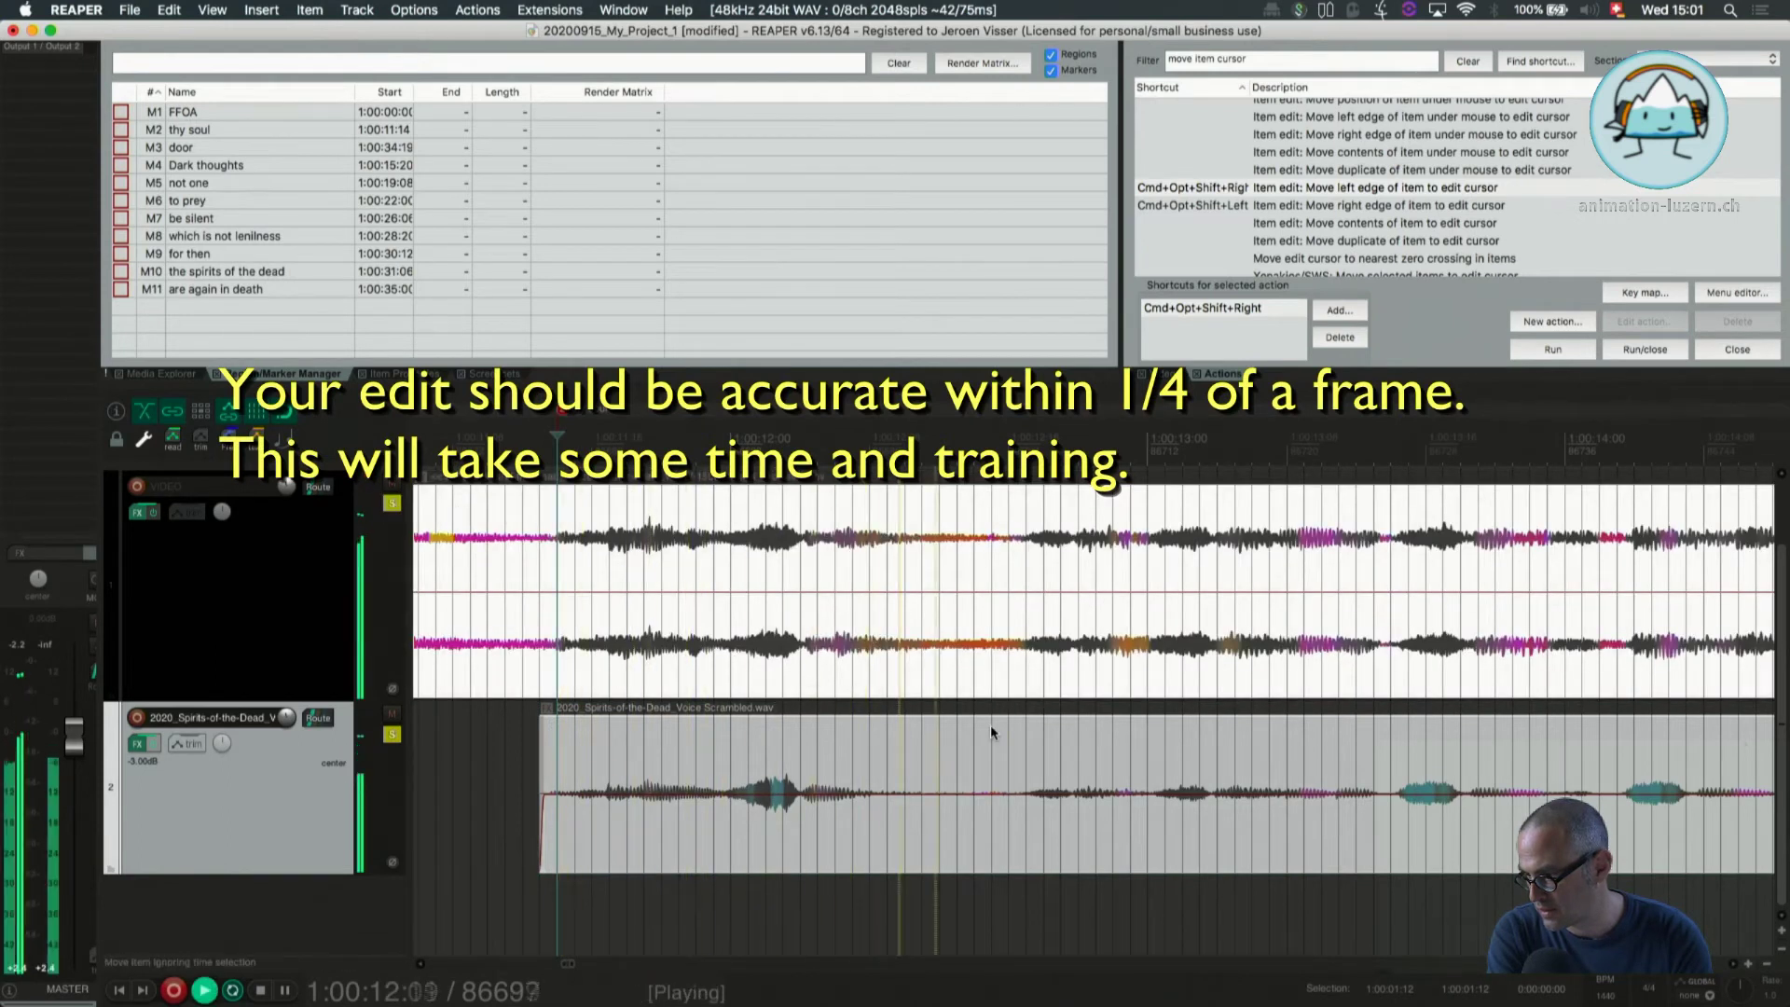
Remove the VIDEO track from the solo and play the voice track alone from 1:00:11:14 to listen for the repeated sound
{"action": "scroll", "coordinate": [990, 724], "scroll_direction": "down", "scroll_amount": 3}
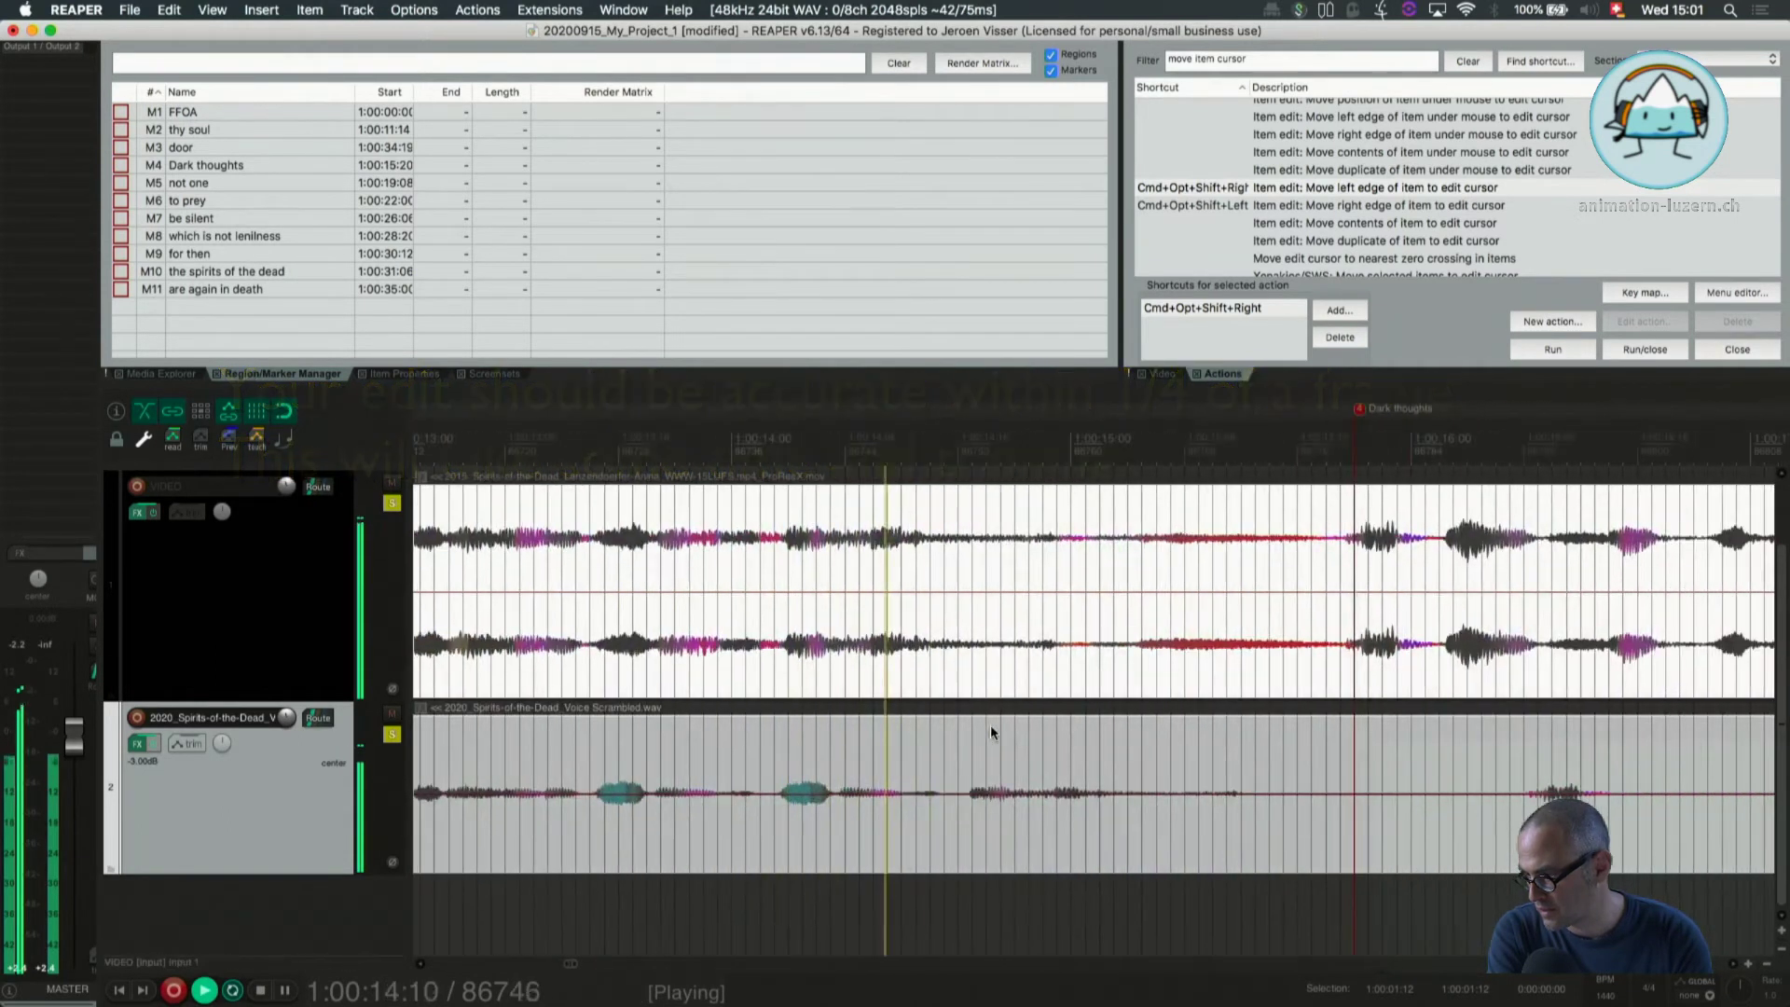
{"action": "key", "text": "space"}
{"action": "left_click", "coordinate": [391, 736]}
{"action": "key", "text": "space"}
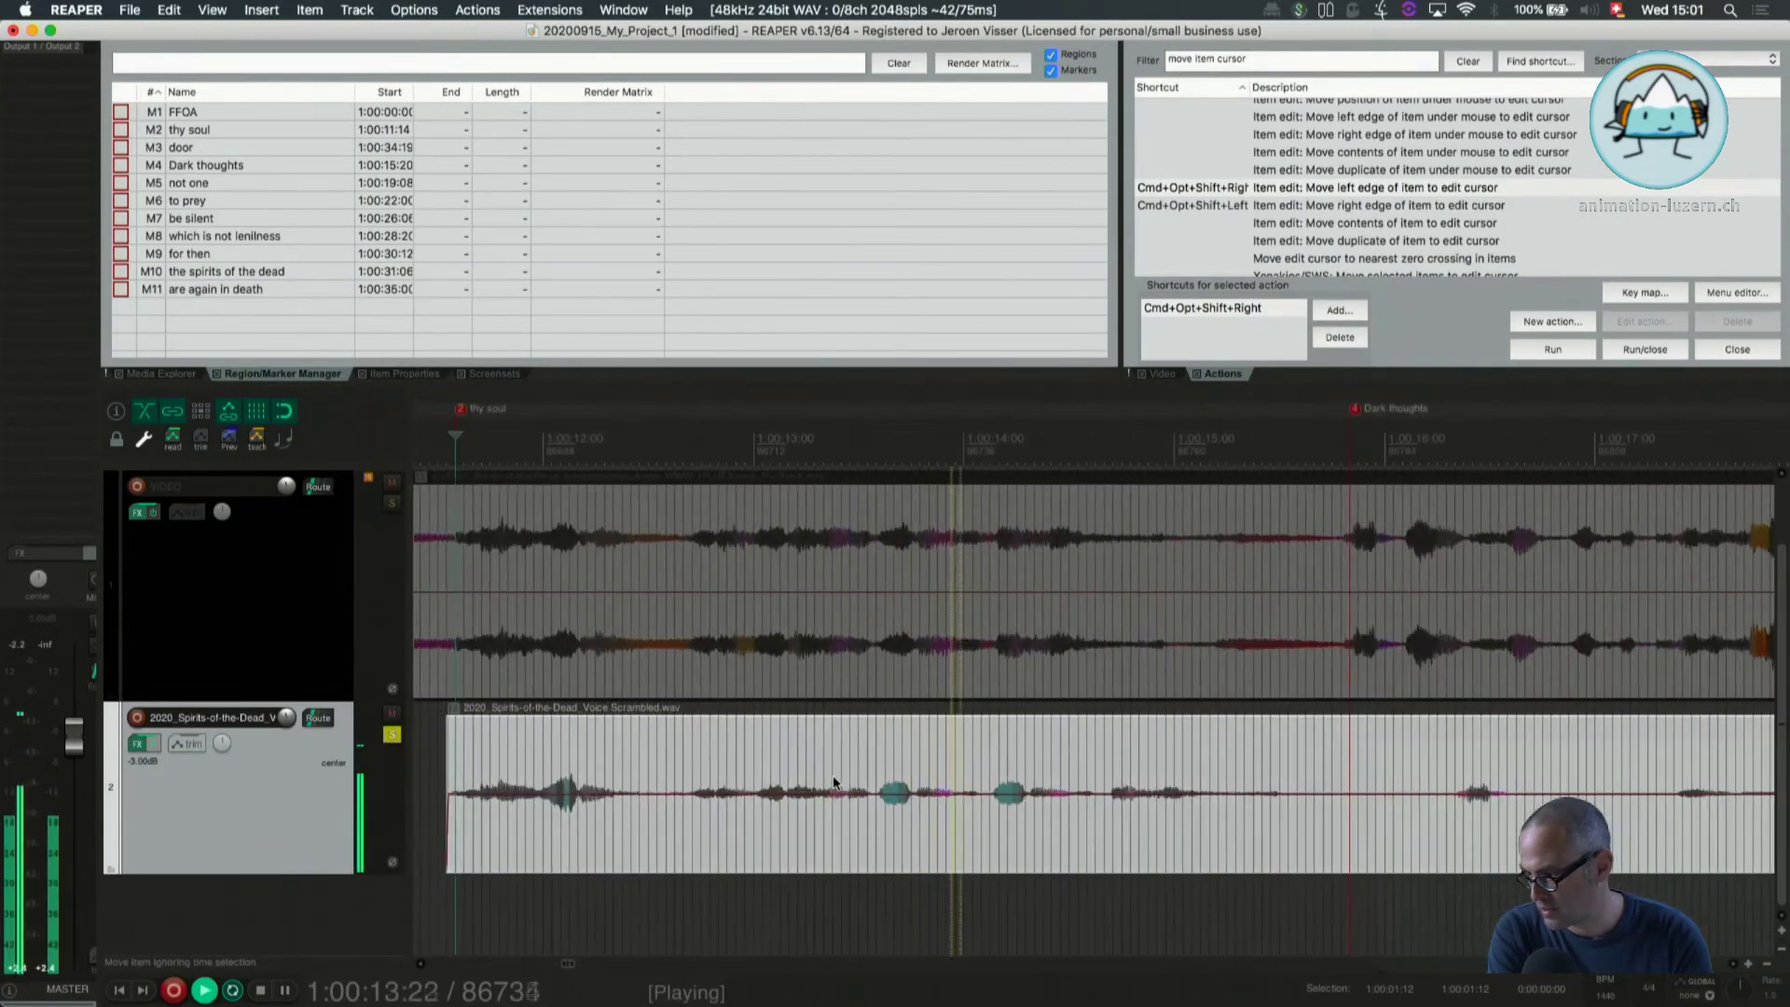
{"action": "key", "text": "space"}
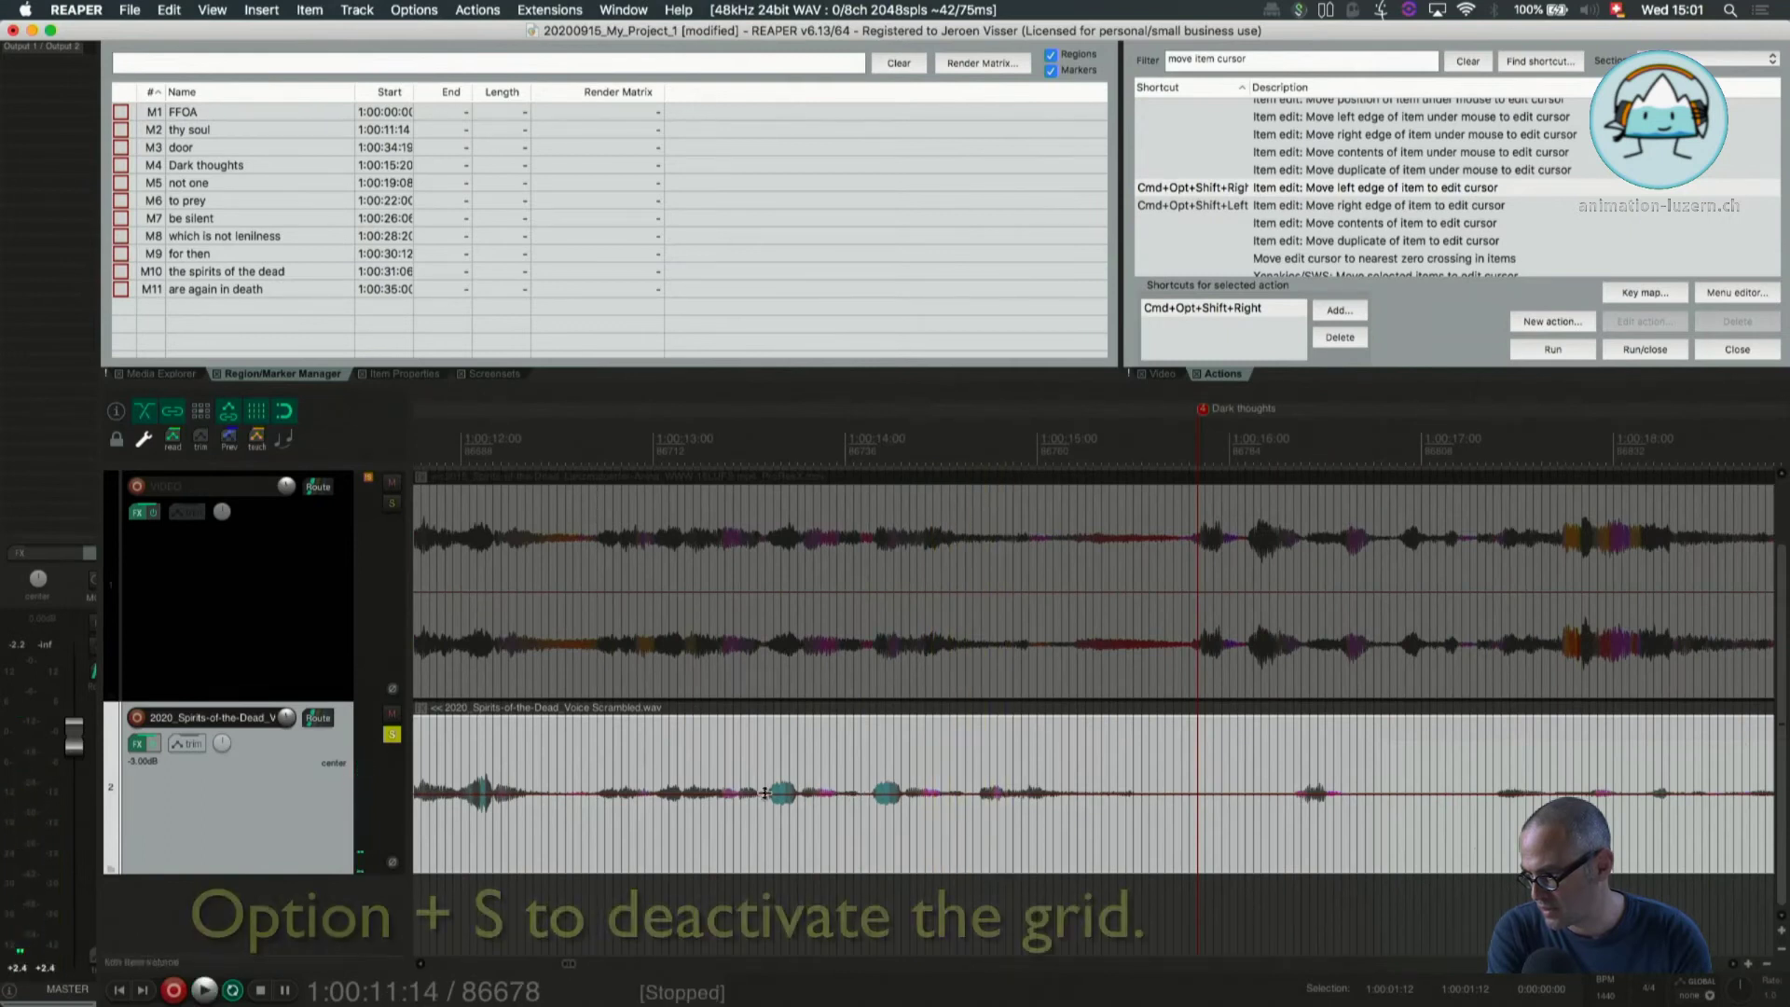
With snapping off, cut the repeated sound starting at 1:00:14:03 out of the voice item and move the following audio earlier to close the gap
{"action": "scroll", "coordinate": [870, 794], "scroll_direction": "up", "scroll_amount": 5}
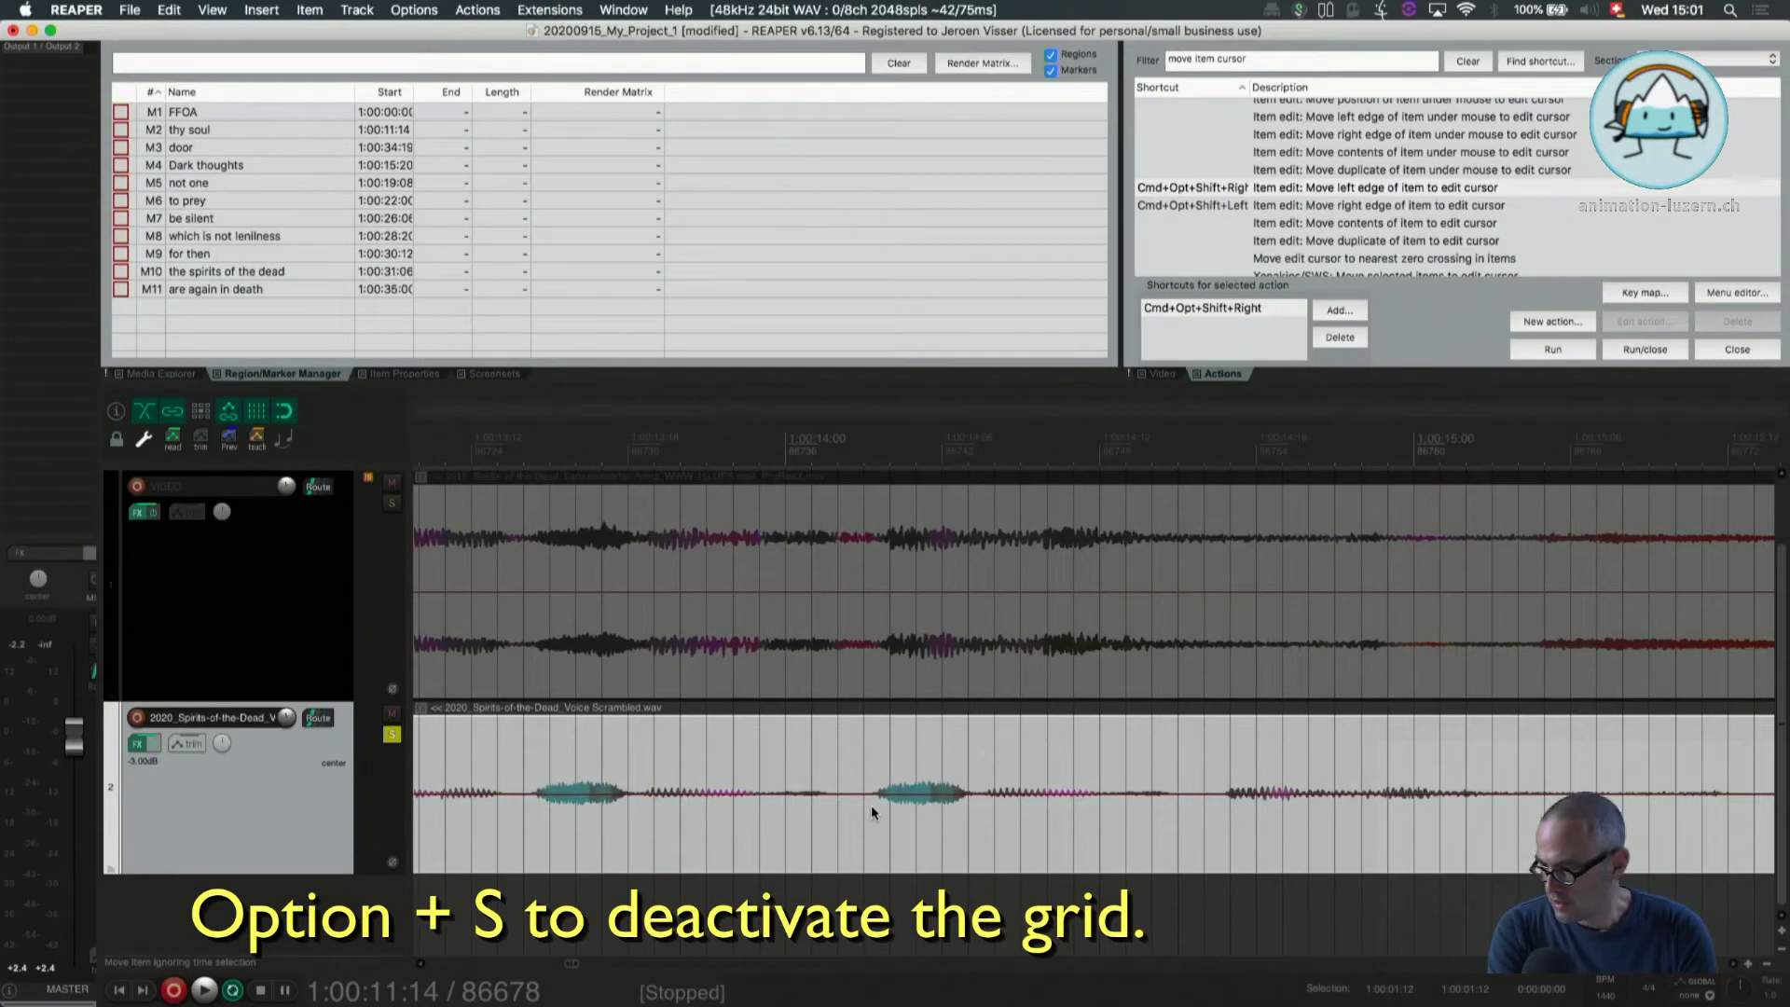
{"action": "left_click", "coordinate": [873, 807]}
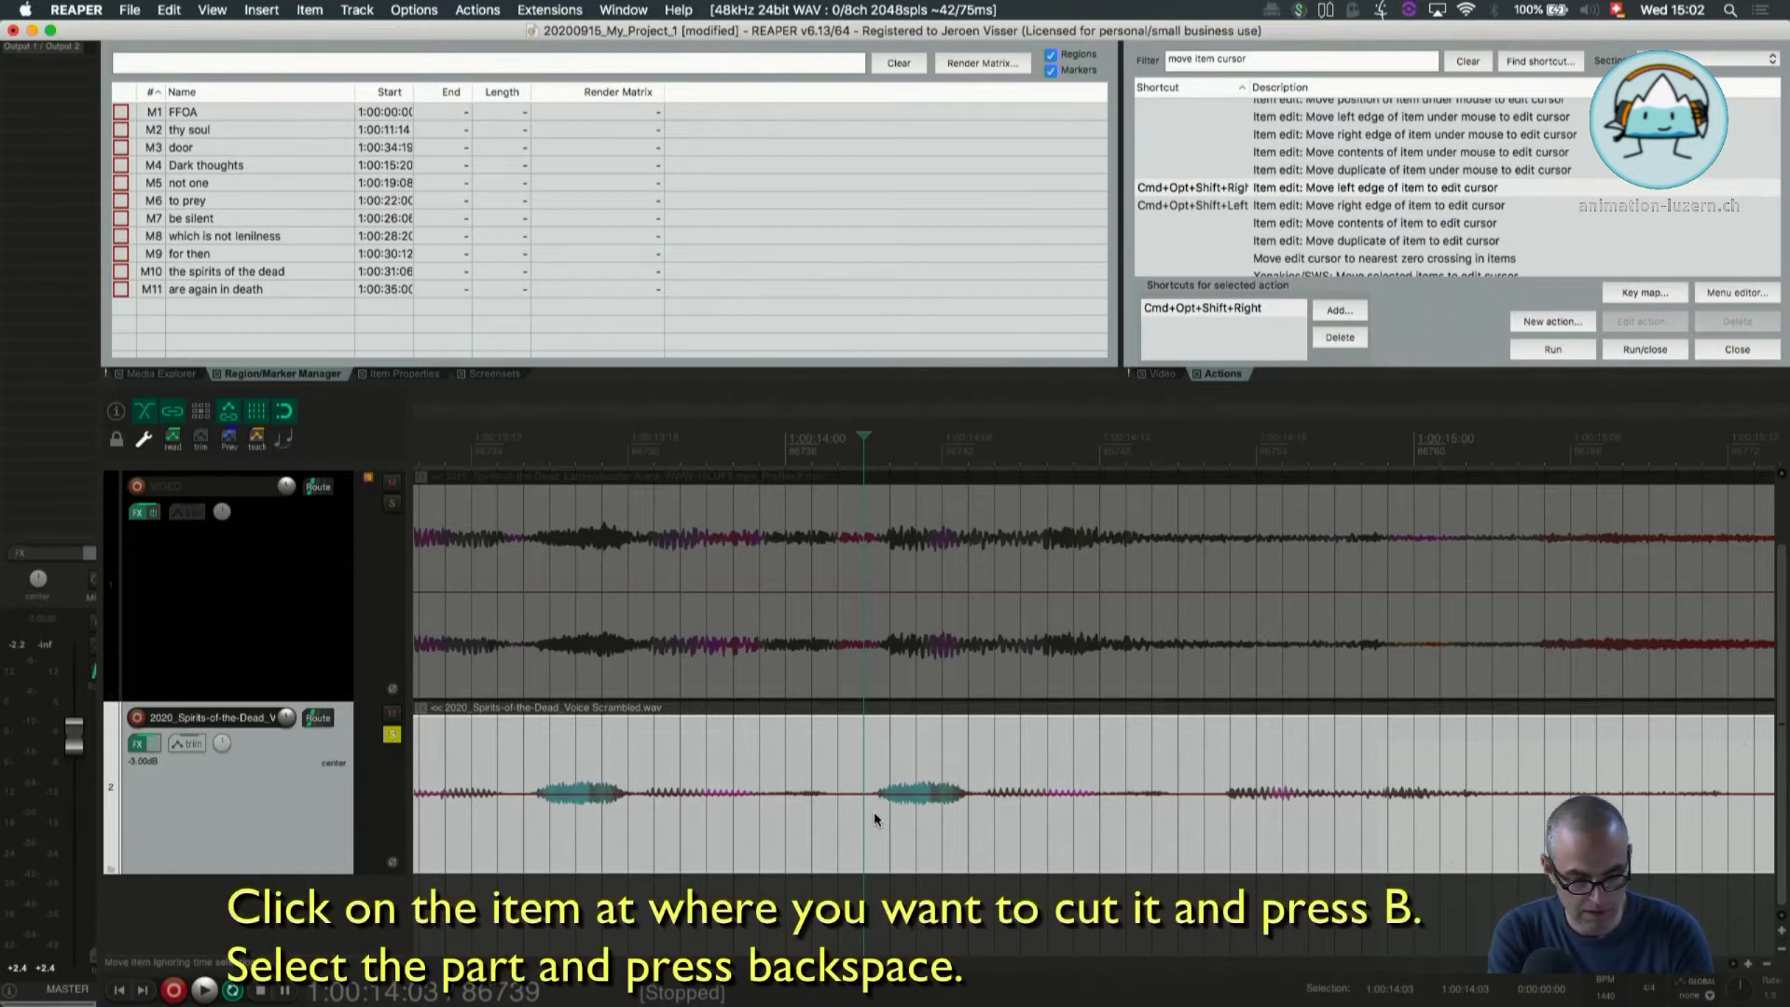
{"action": "left_click", "coordinate": [872, 815]}
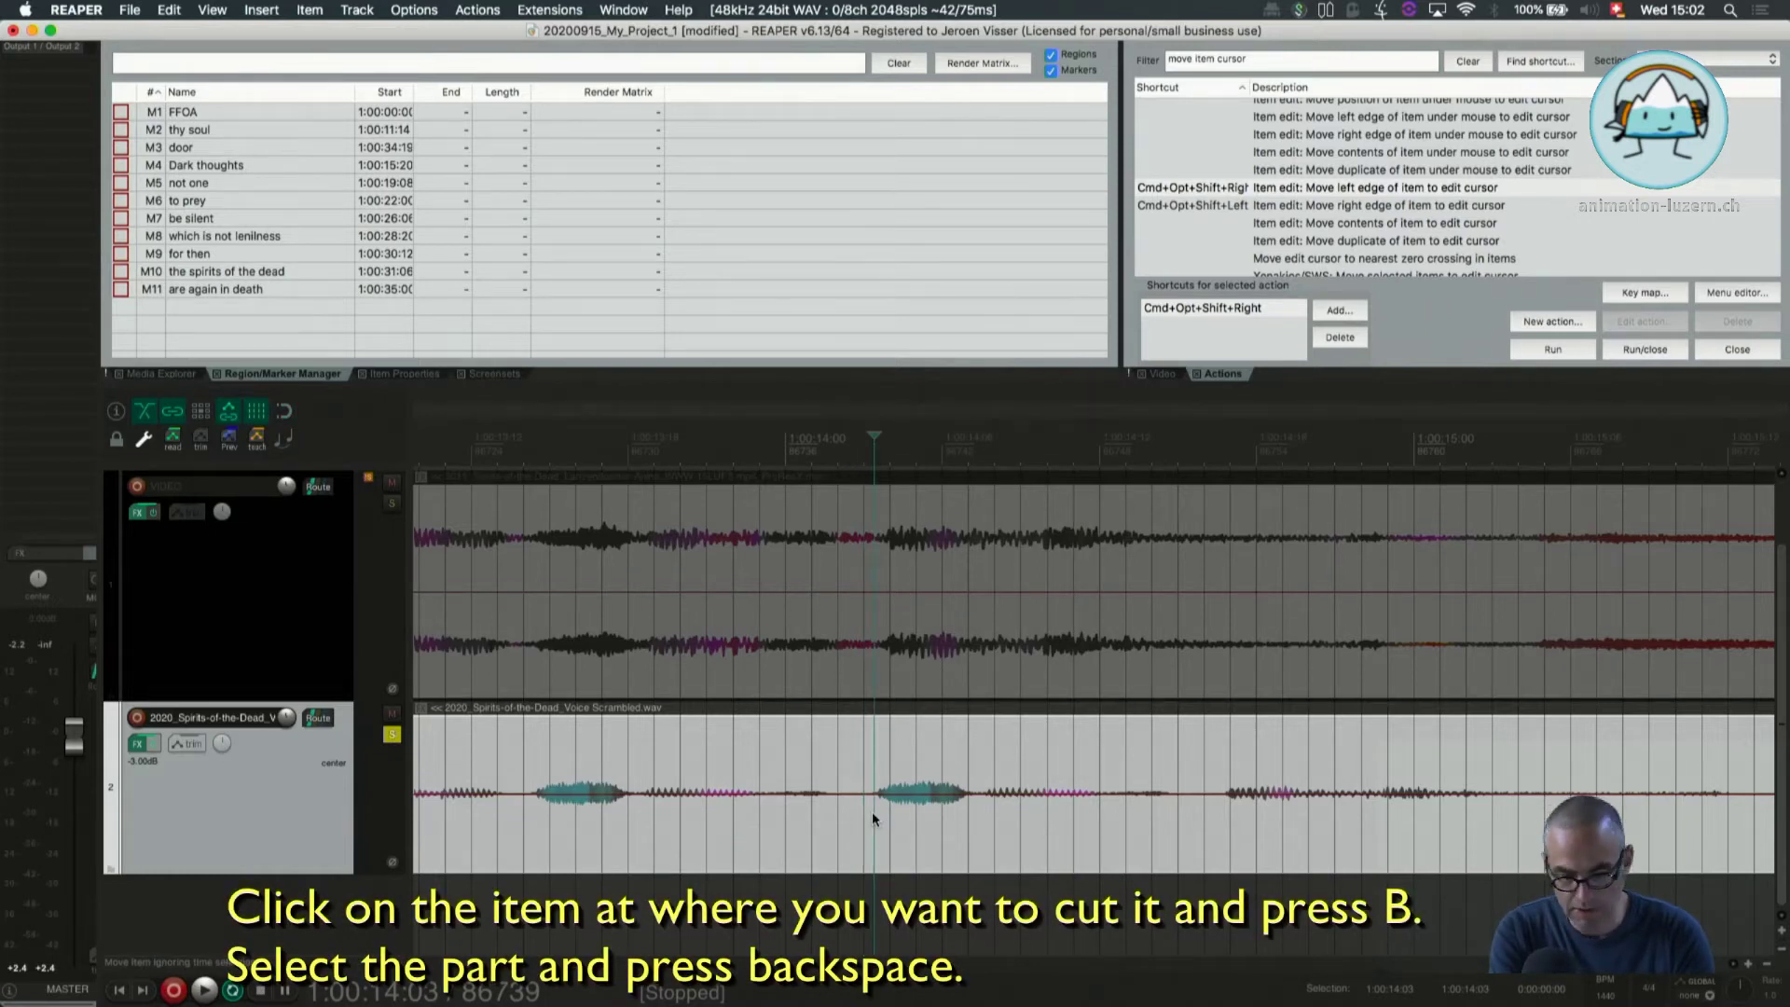
{"action": "key", "text": "b"}
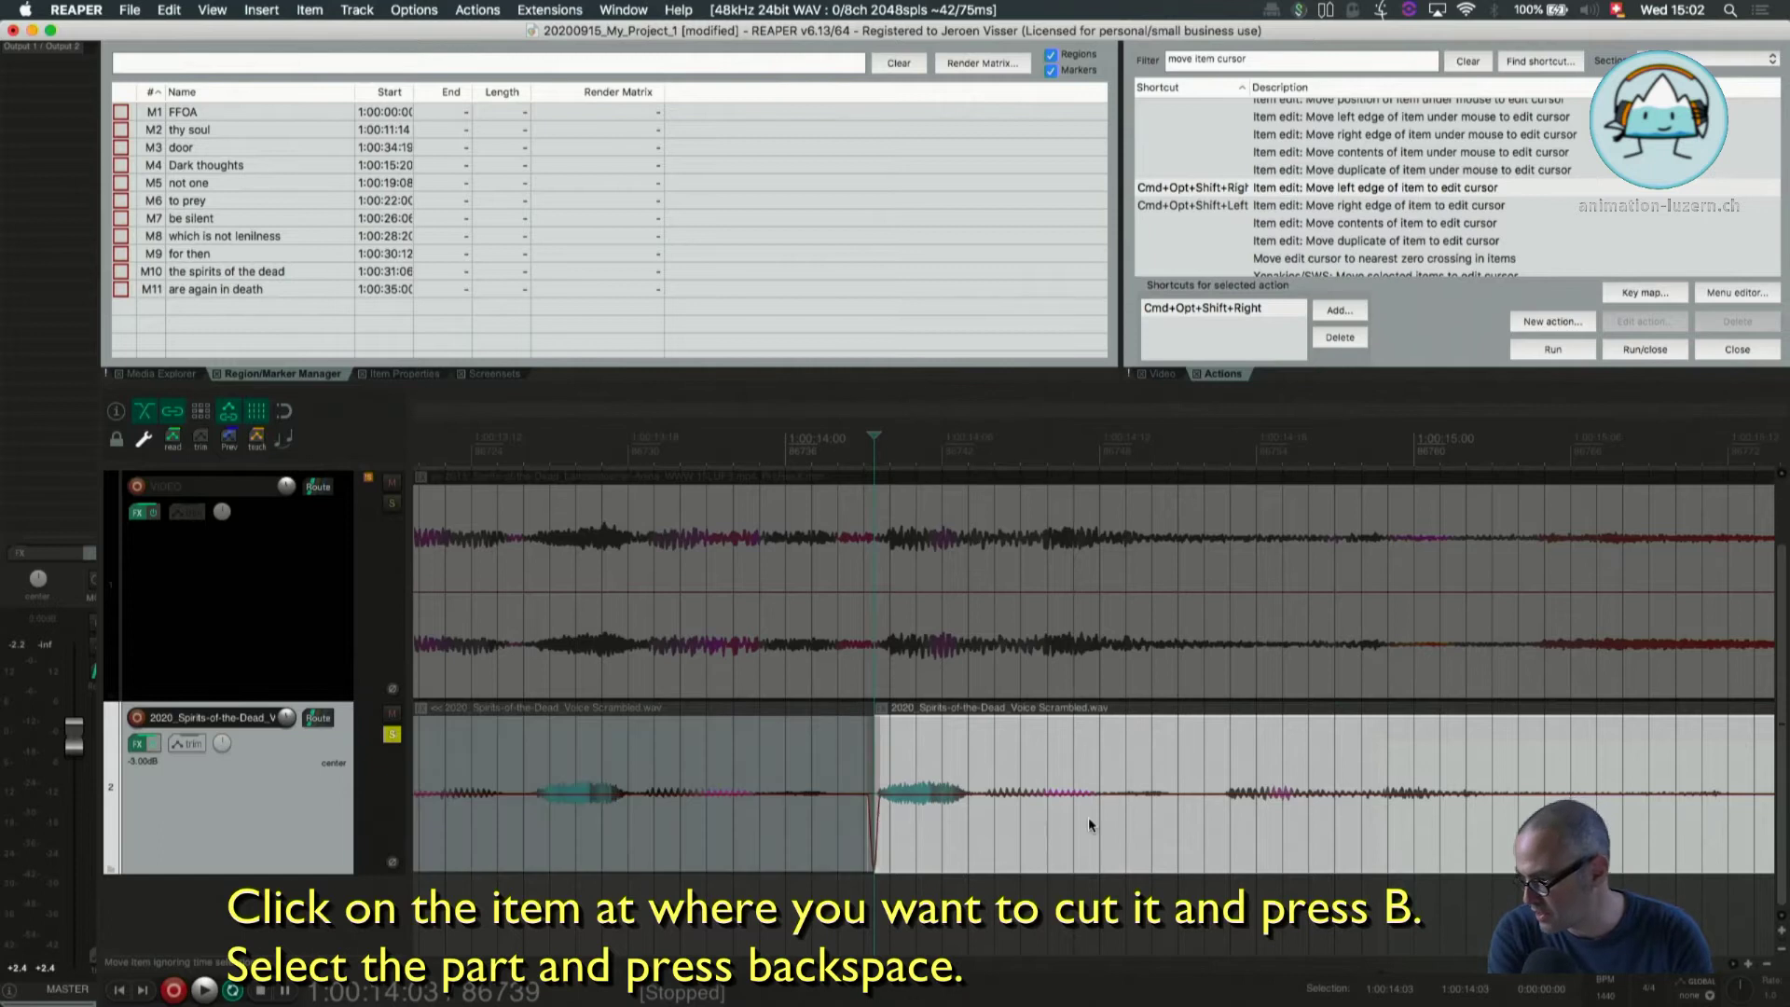
{"action": "left_click", "coordinate": [1212, 809]}
{"action": "key", "text": "super+alt+shift+Right"}
{"action": "left_click", "coordinate": [1119, 737]}
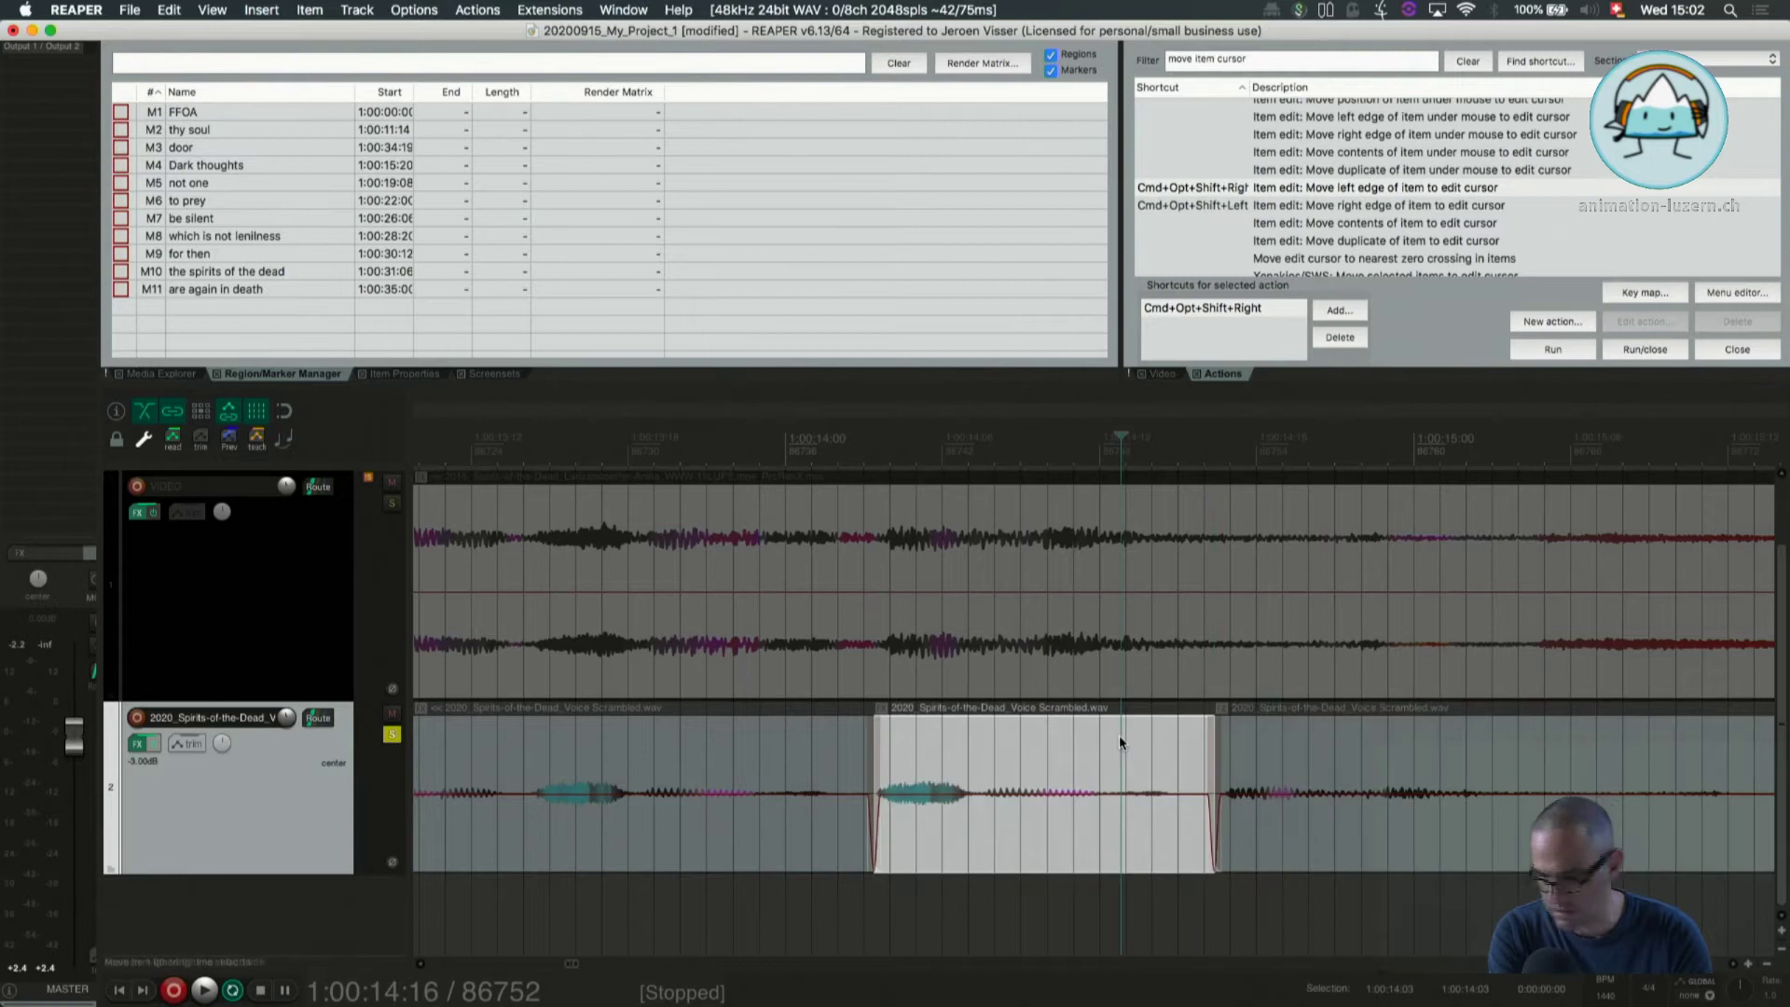
{"action": "left_click_drag", "start_coordinate": [1333, 744], "coordinate": [987, 721]}
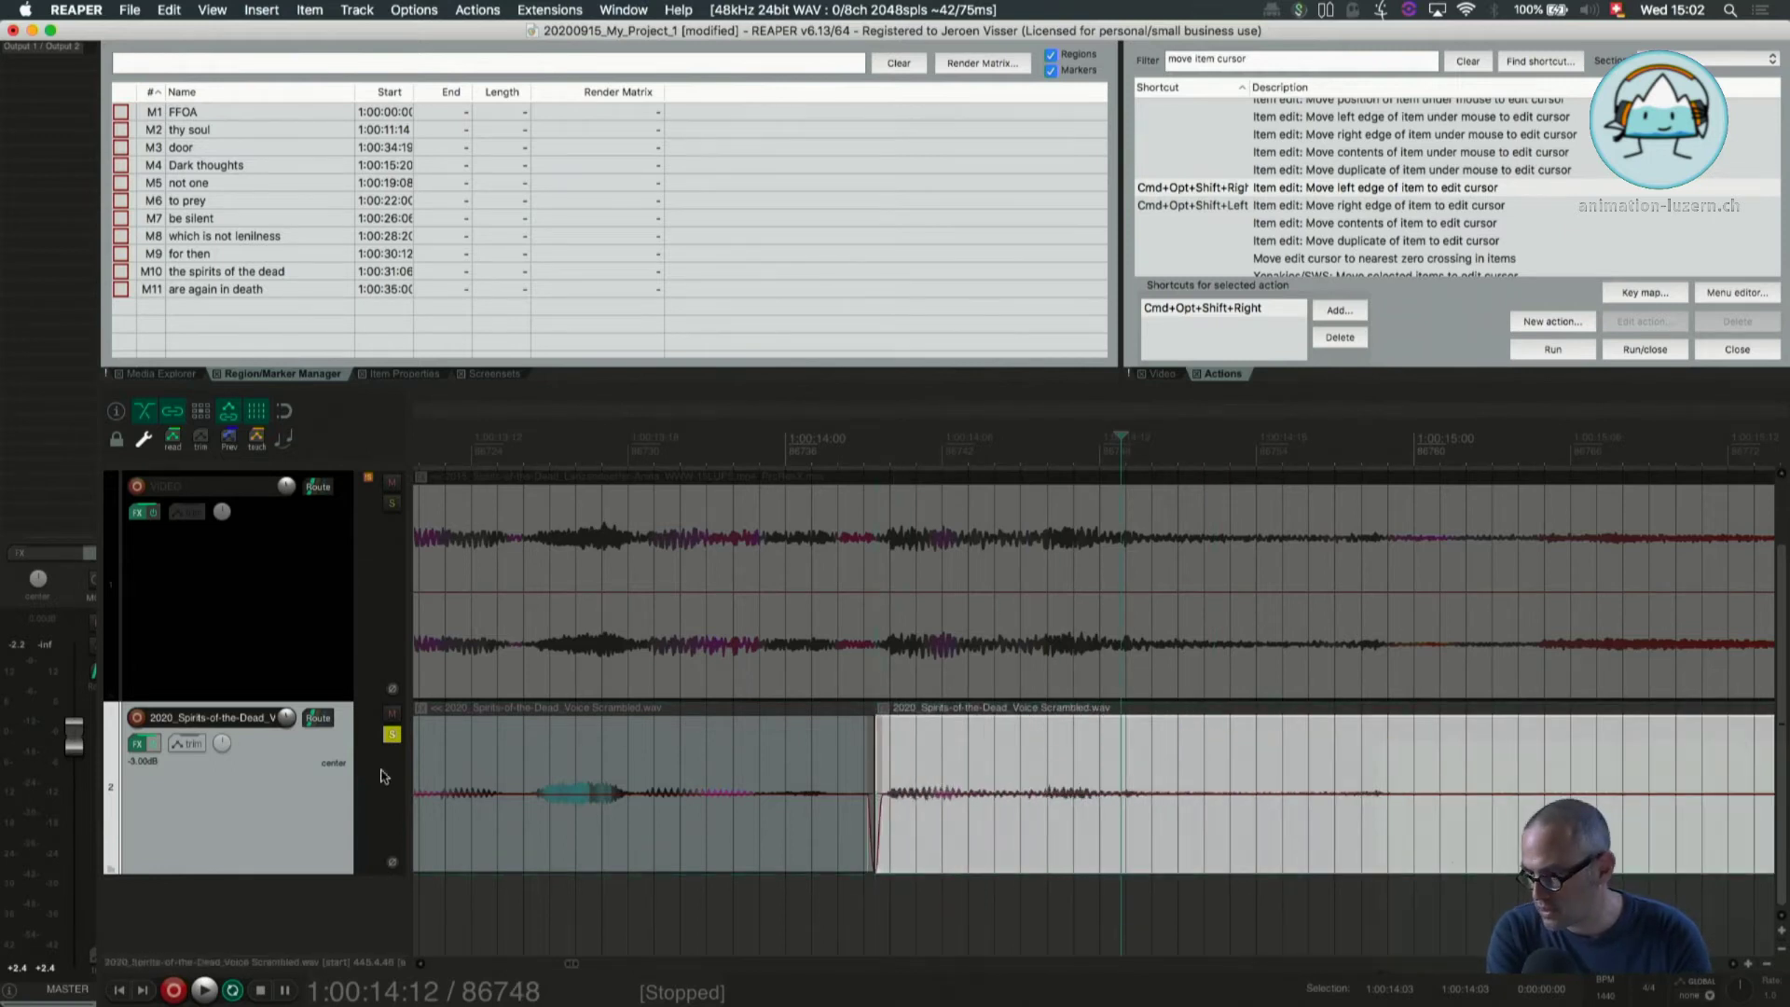
Play the voice track from just before the new edit to check the join
{"action": "left_click", "coordinate": [505, 750]}
{"action": "key", "text": "space"}
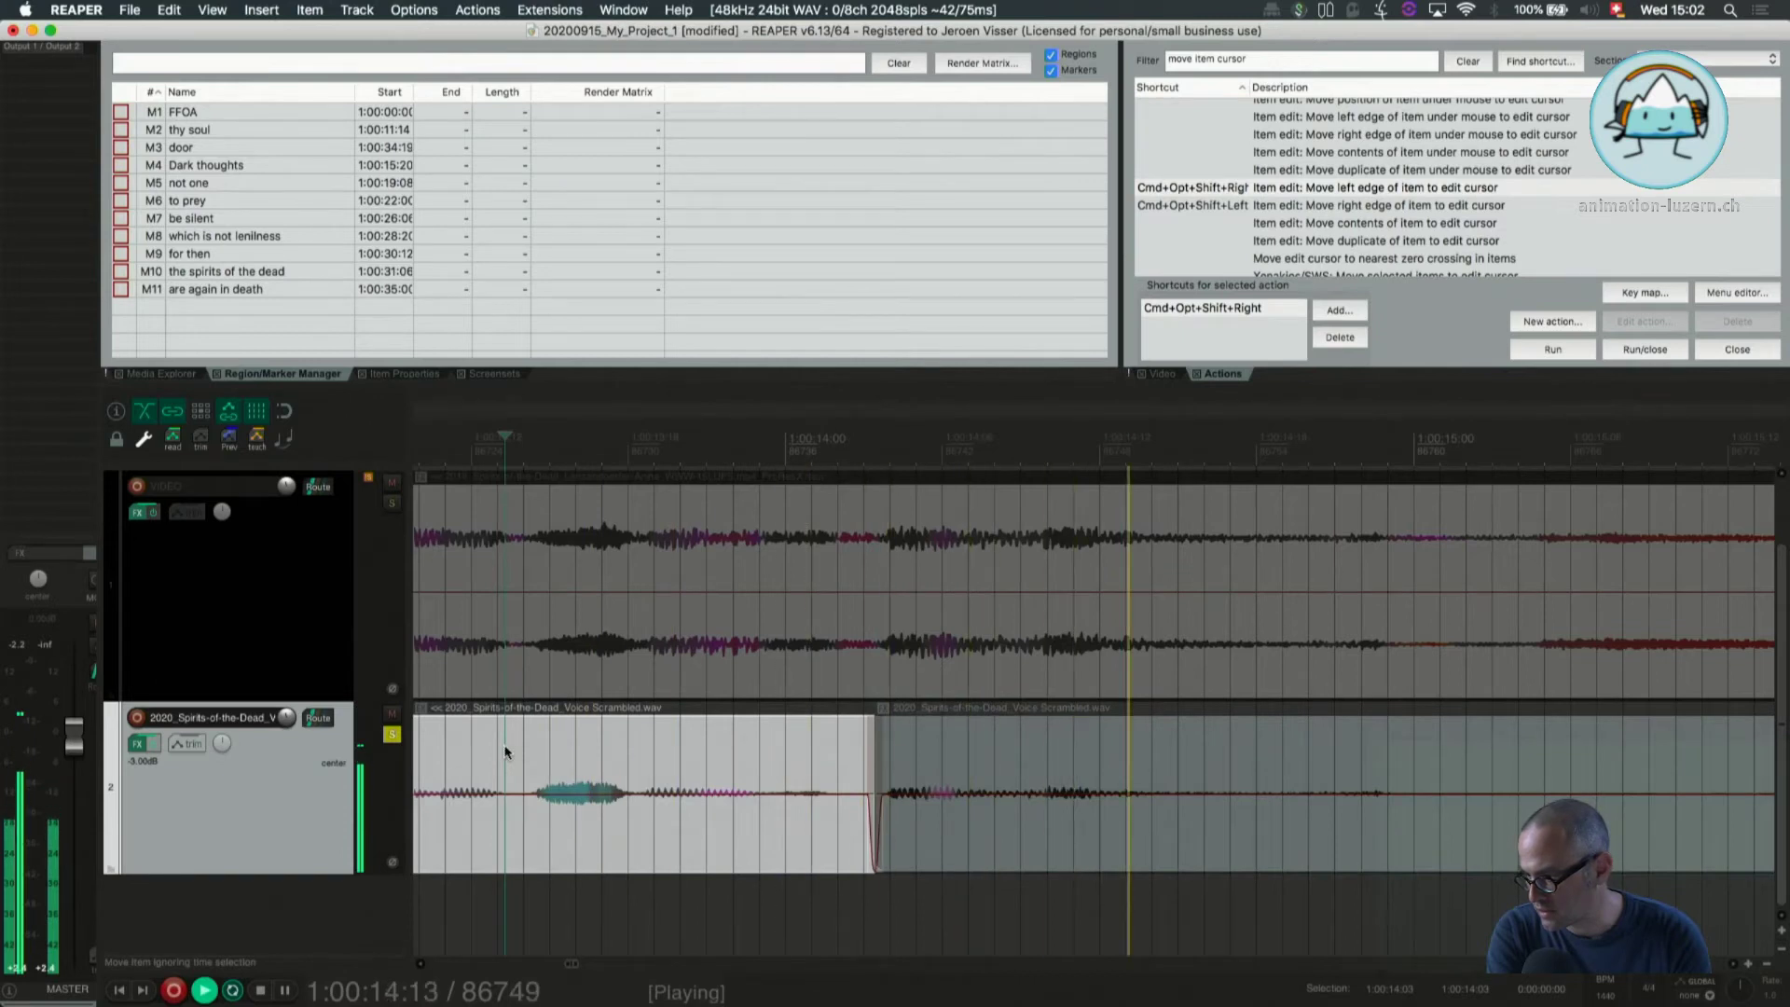
{"action": "key", "text": "space"}
Extend the first voice item's start earlier to show its trimmed audio, and undo the extension
{"action": "scroll", "coordinate": [685, 722], "scroll_direction": "down", "scroll_amount": 10}
{"action": "left_click", "coordinate": [685, 723]}
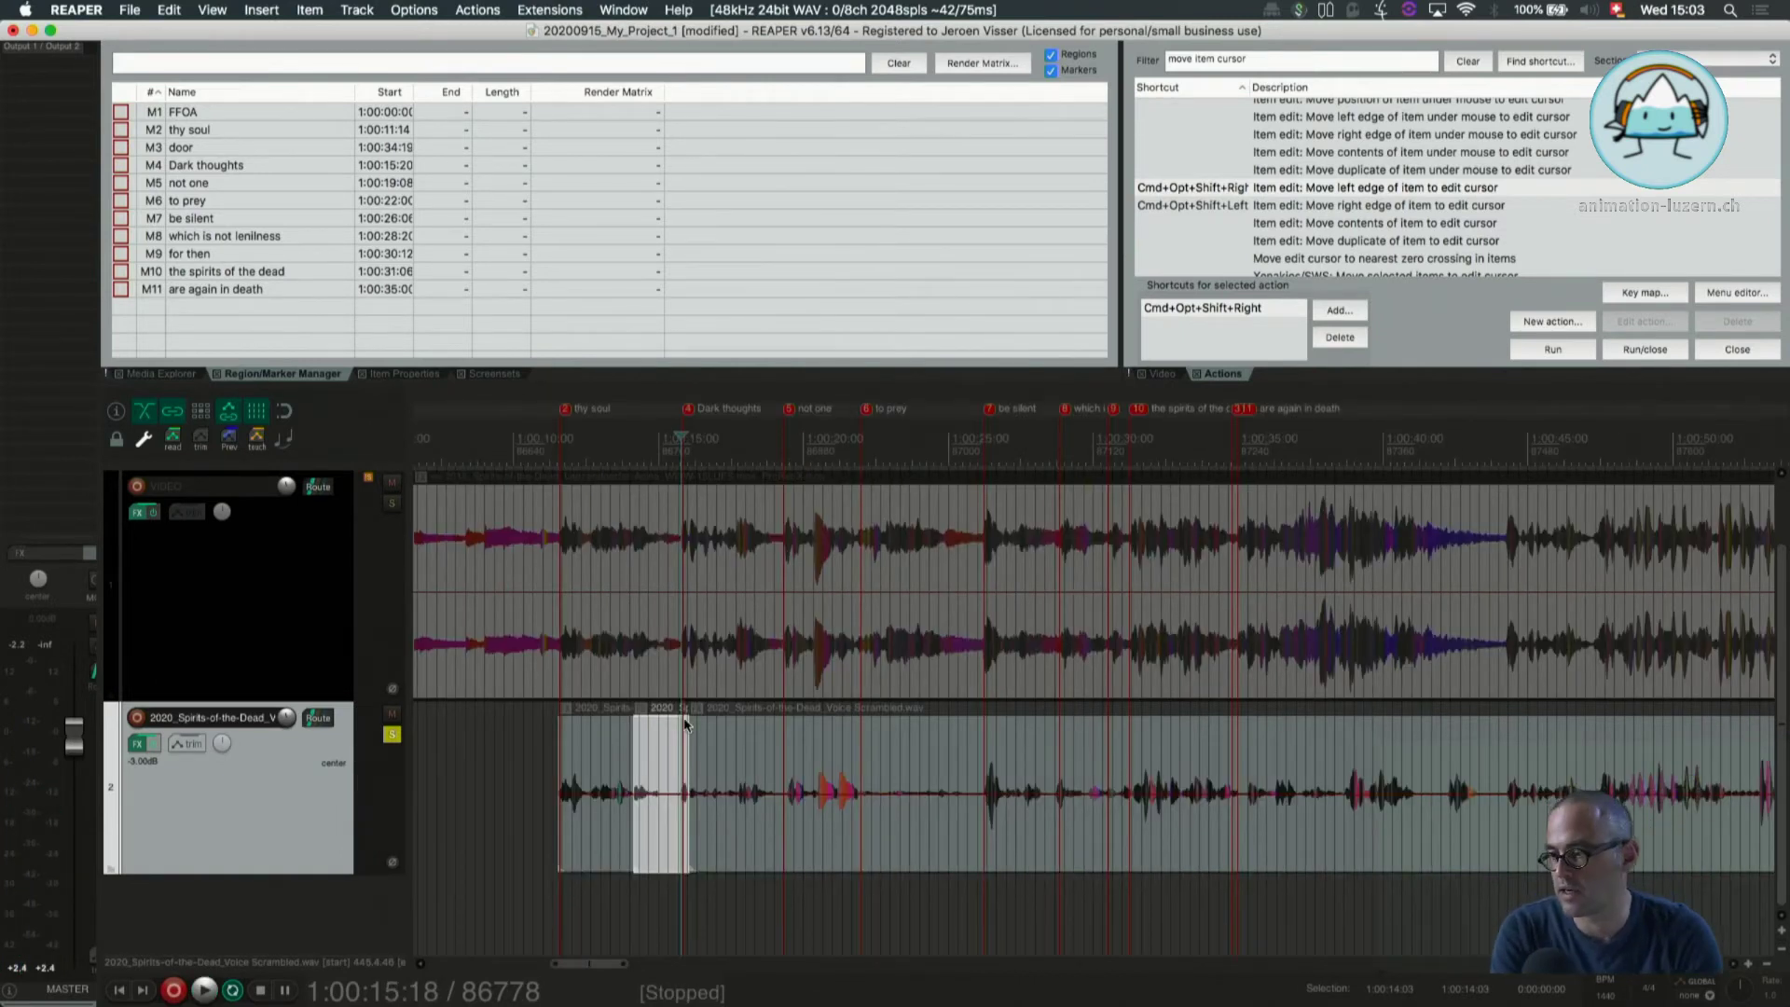
{"action": "left_click", "coordinate": [601, 734]}
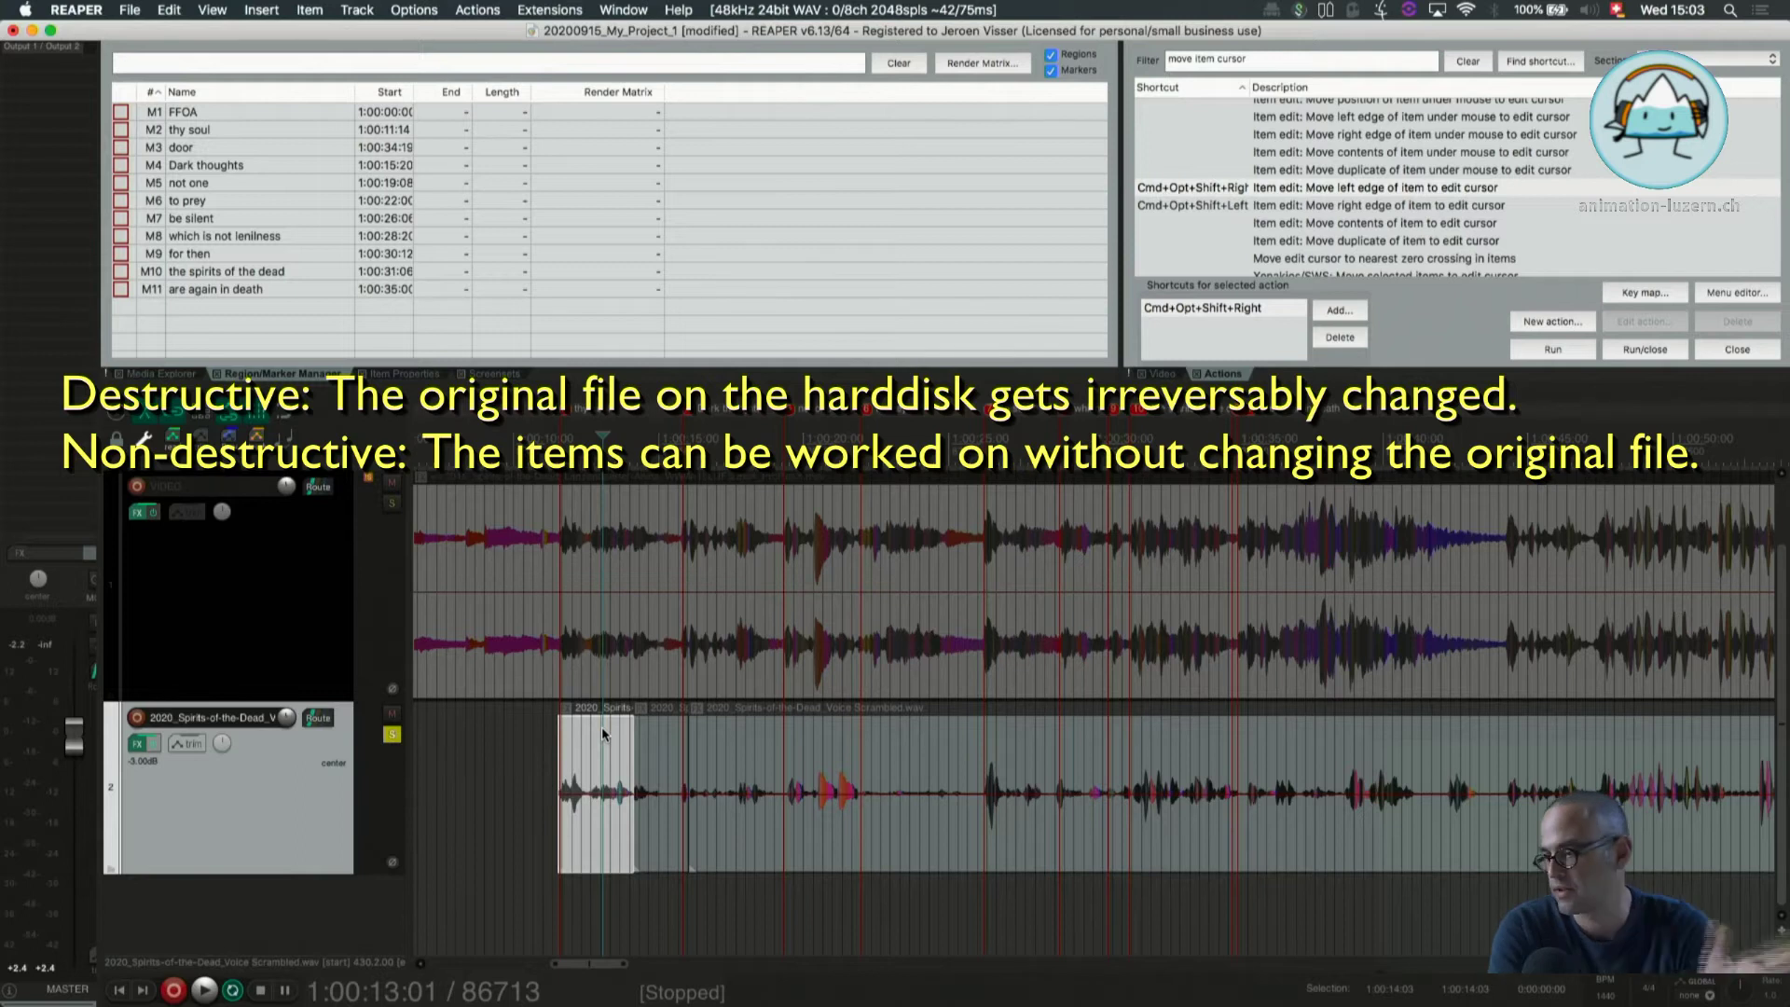
{"action": "left_click_drag", "start_coordinate": [562, 750], "coordinate": [497, 747]}
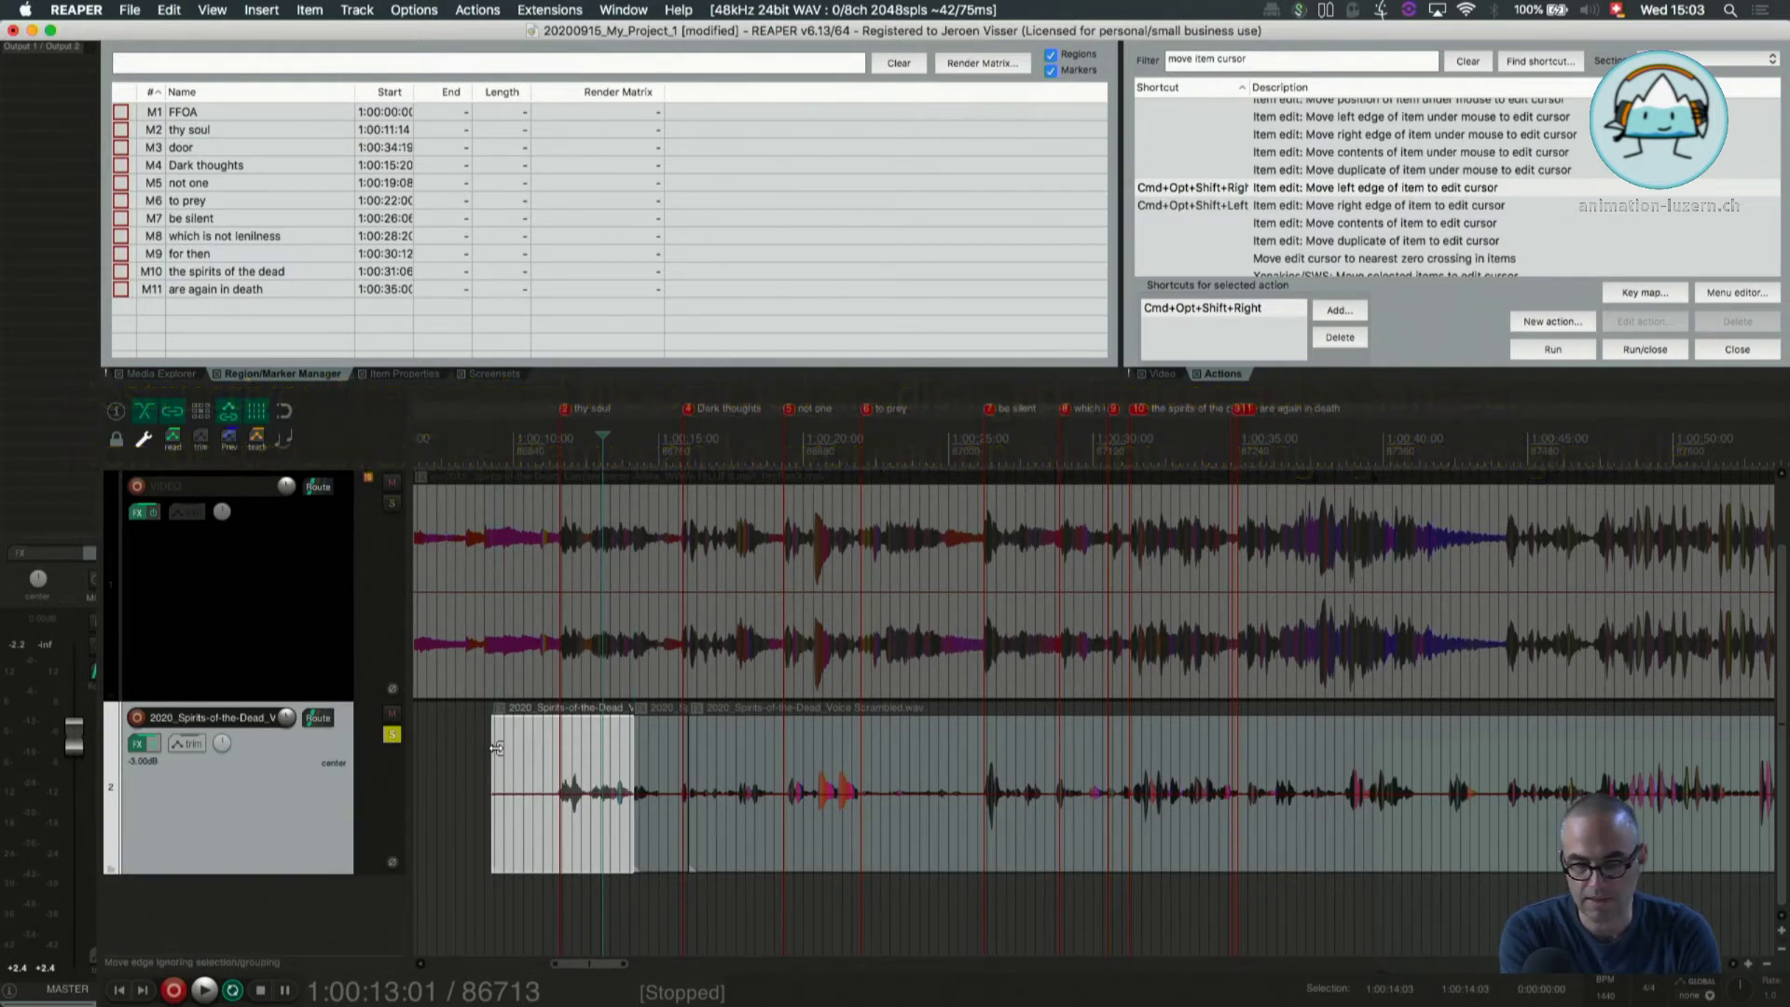
{"action": "key", "text": "super+z"}
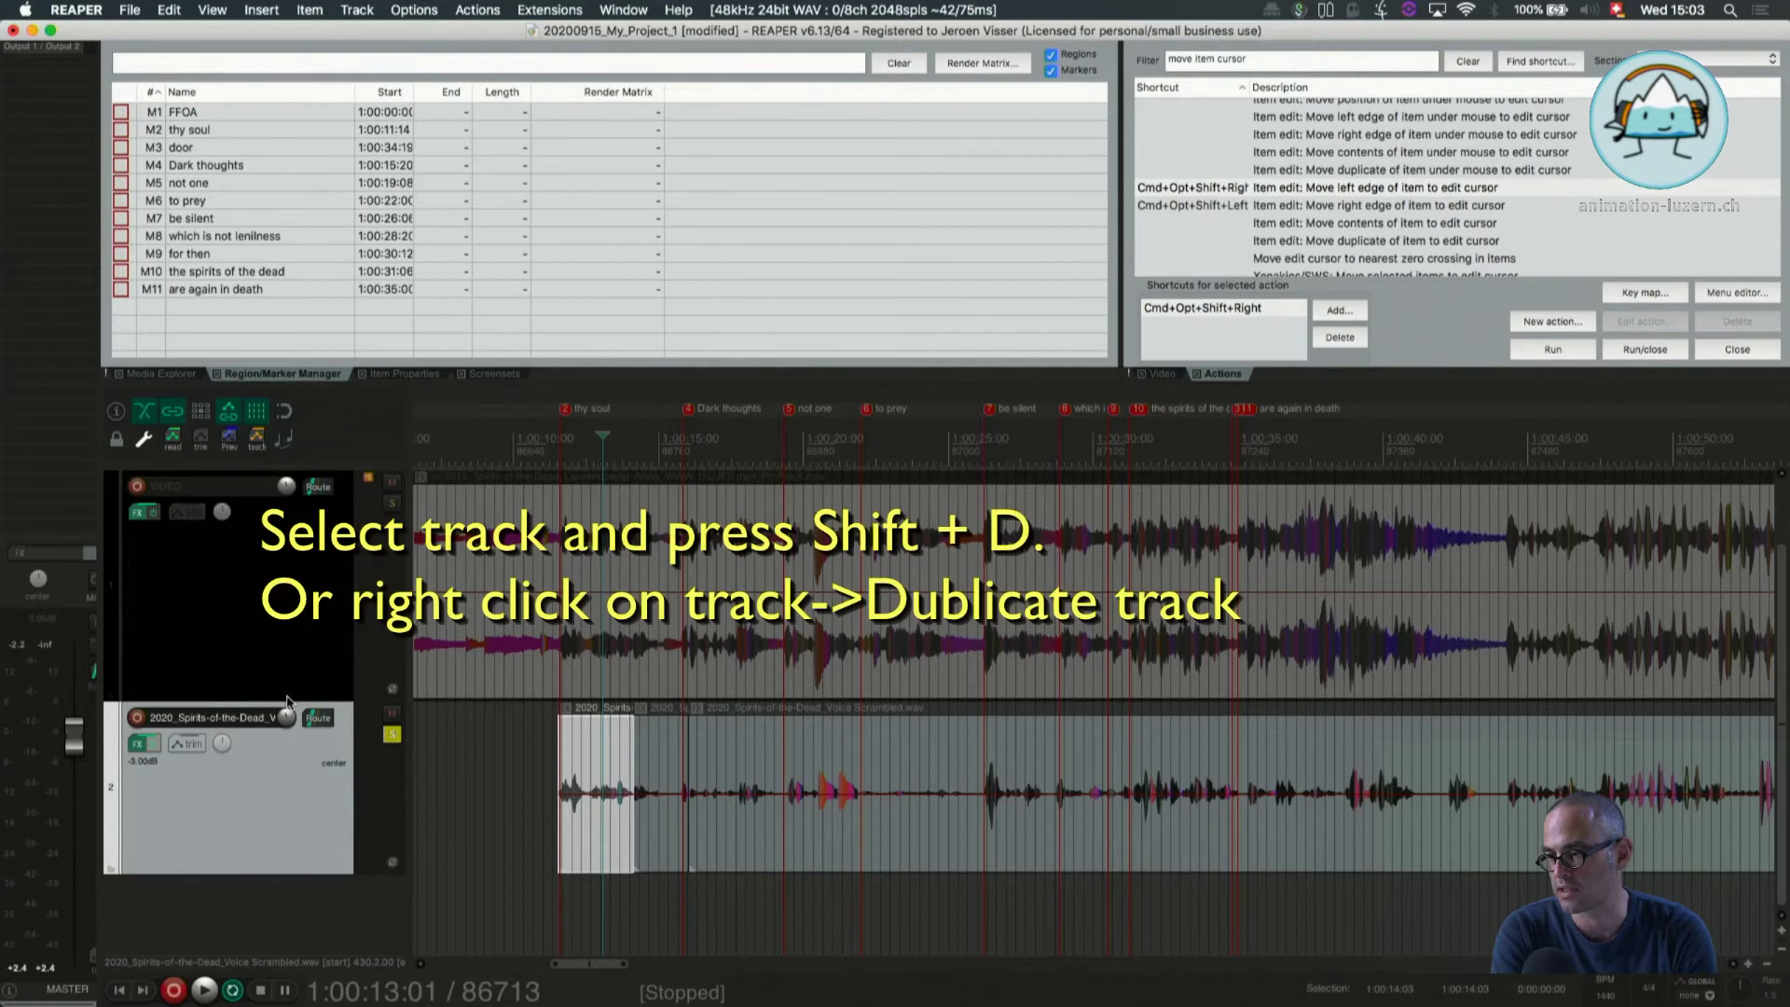
Reduce the VIDEO track's height and duplicate the voice track as a backup
{"action": "left_click_drag", "start_coordinate": [287, 698], "coordinate": [287, 658]}
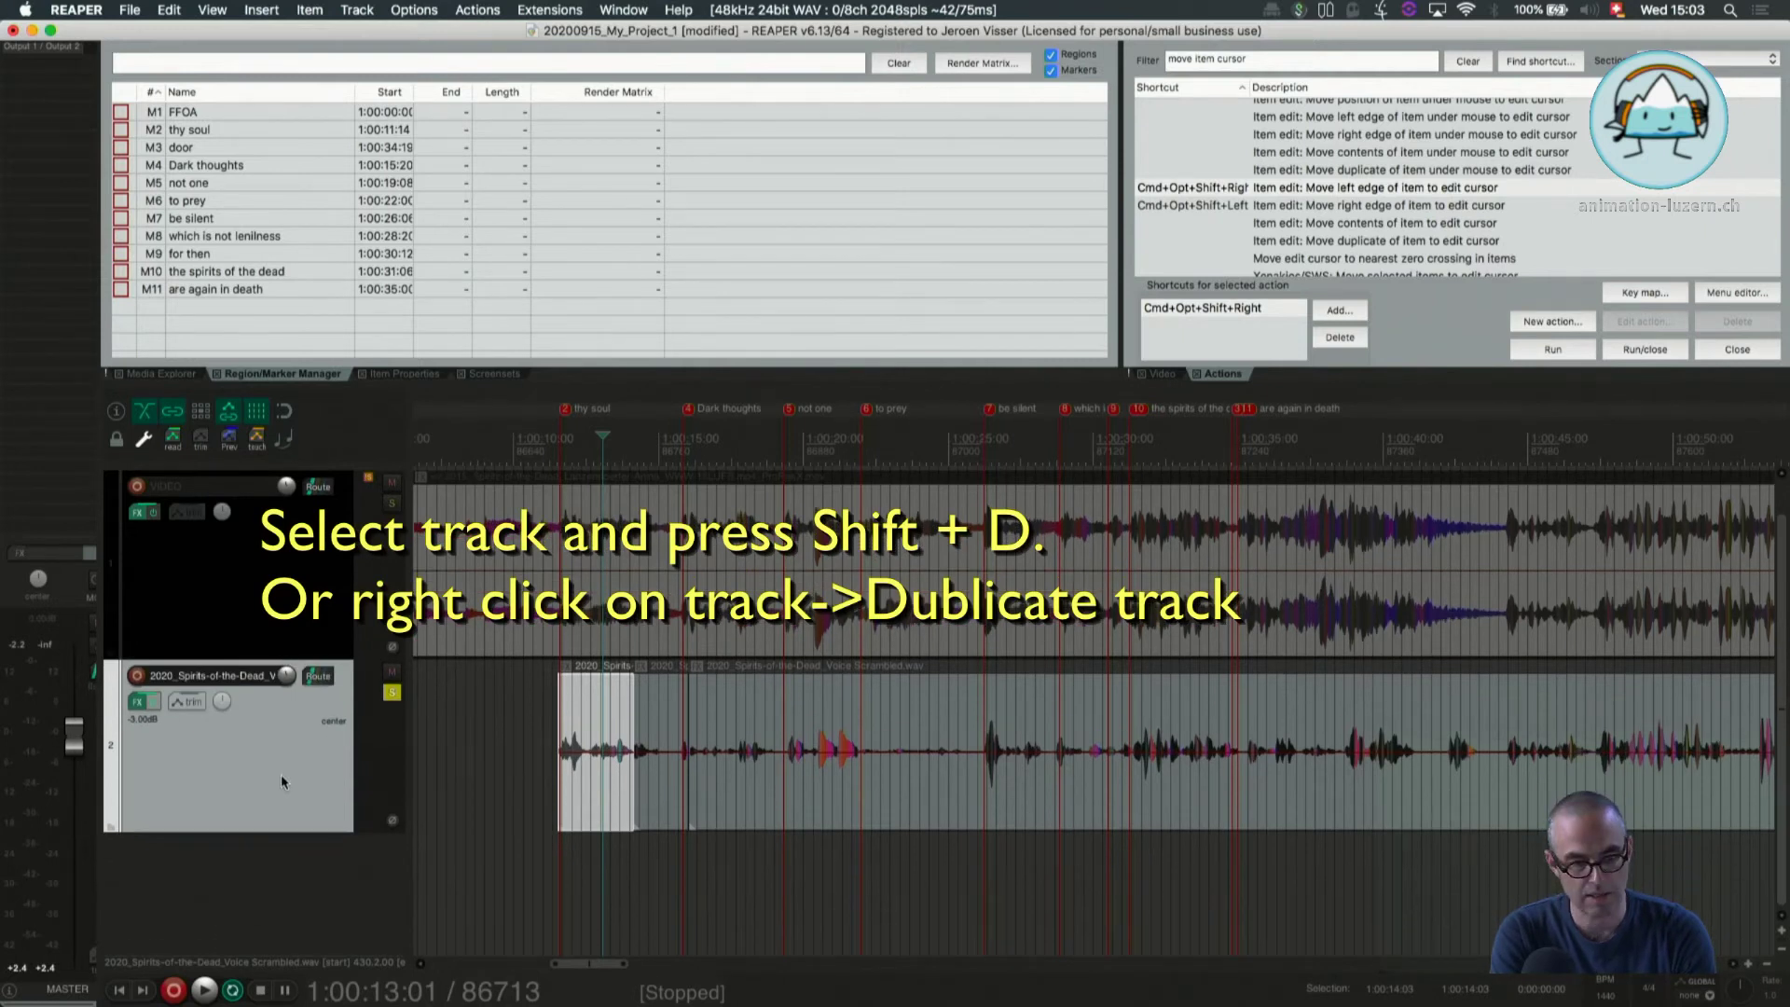
{"action": "right_click", "coordinate": [282, 774]}
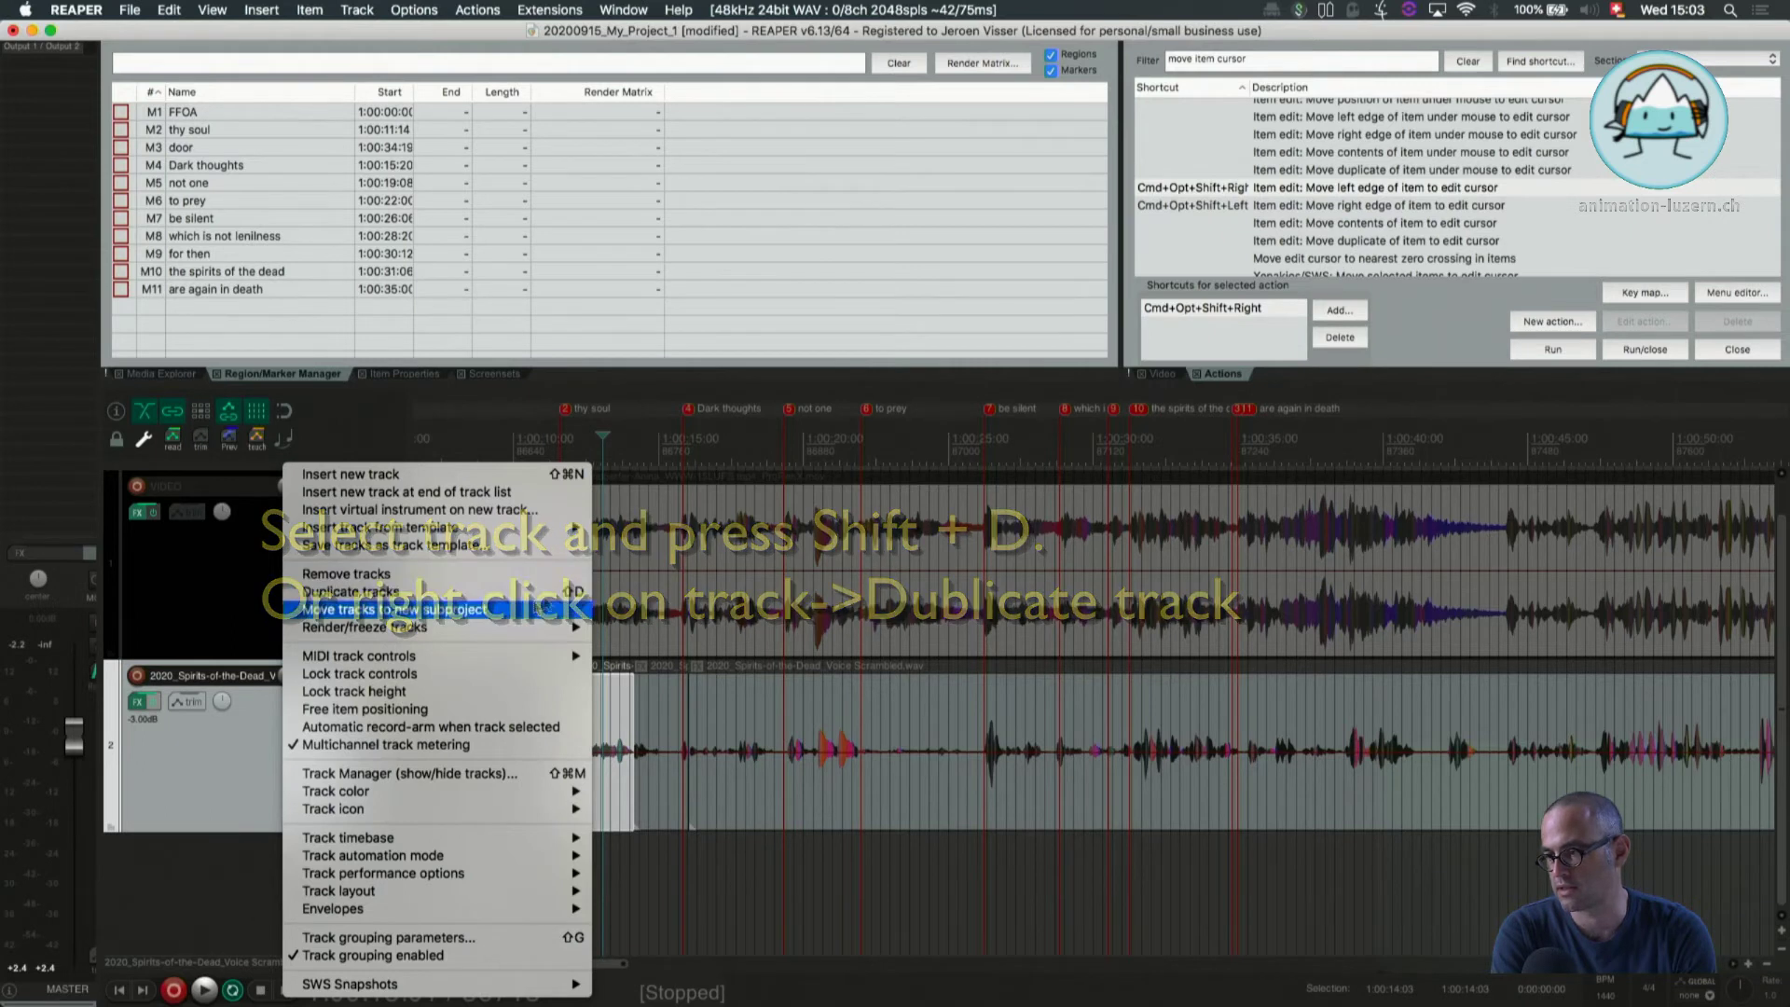
{"action": "left_click", "coordinate": [231, 740]}
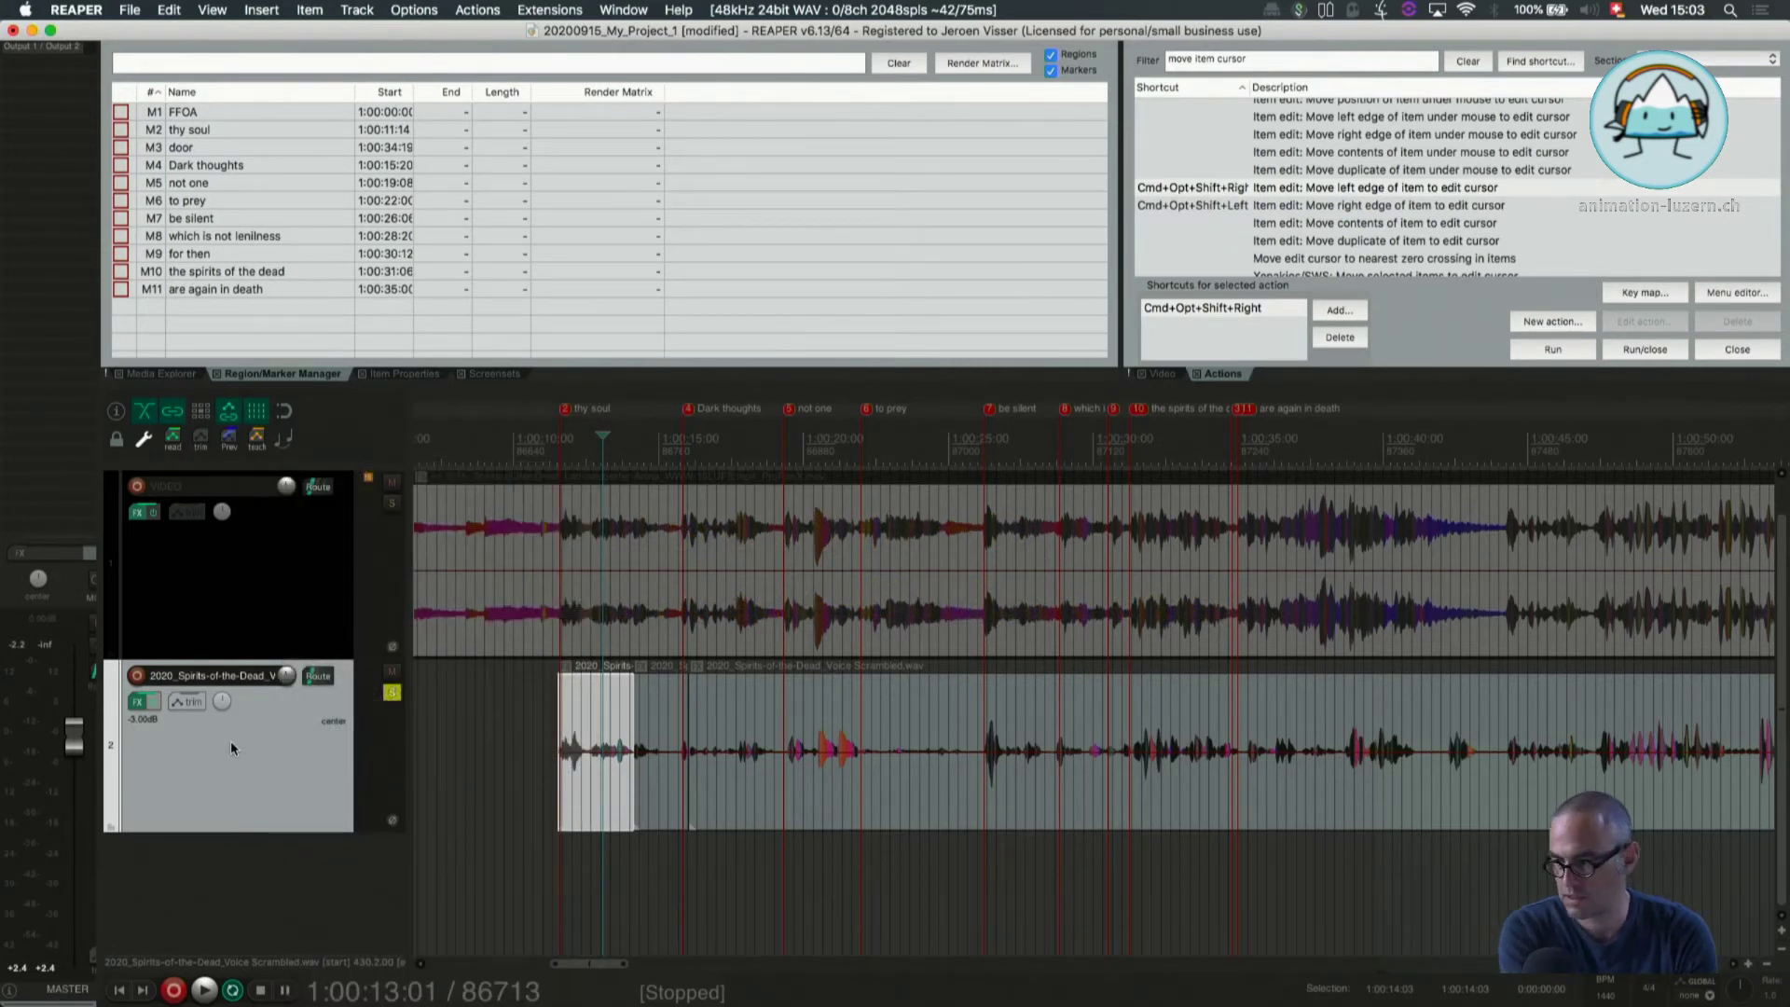
{"action": "scroll", "coordinate": [701, 923], "scroll_direction": "down", "scroll_amount": 6}
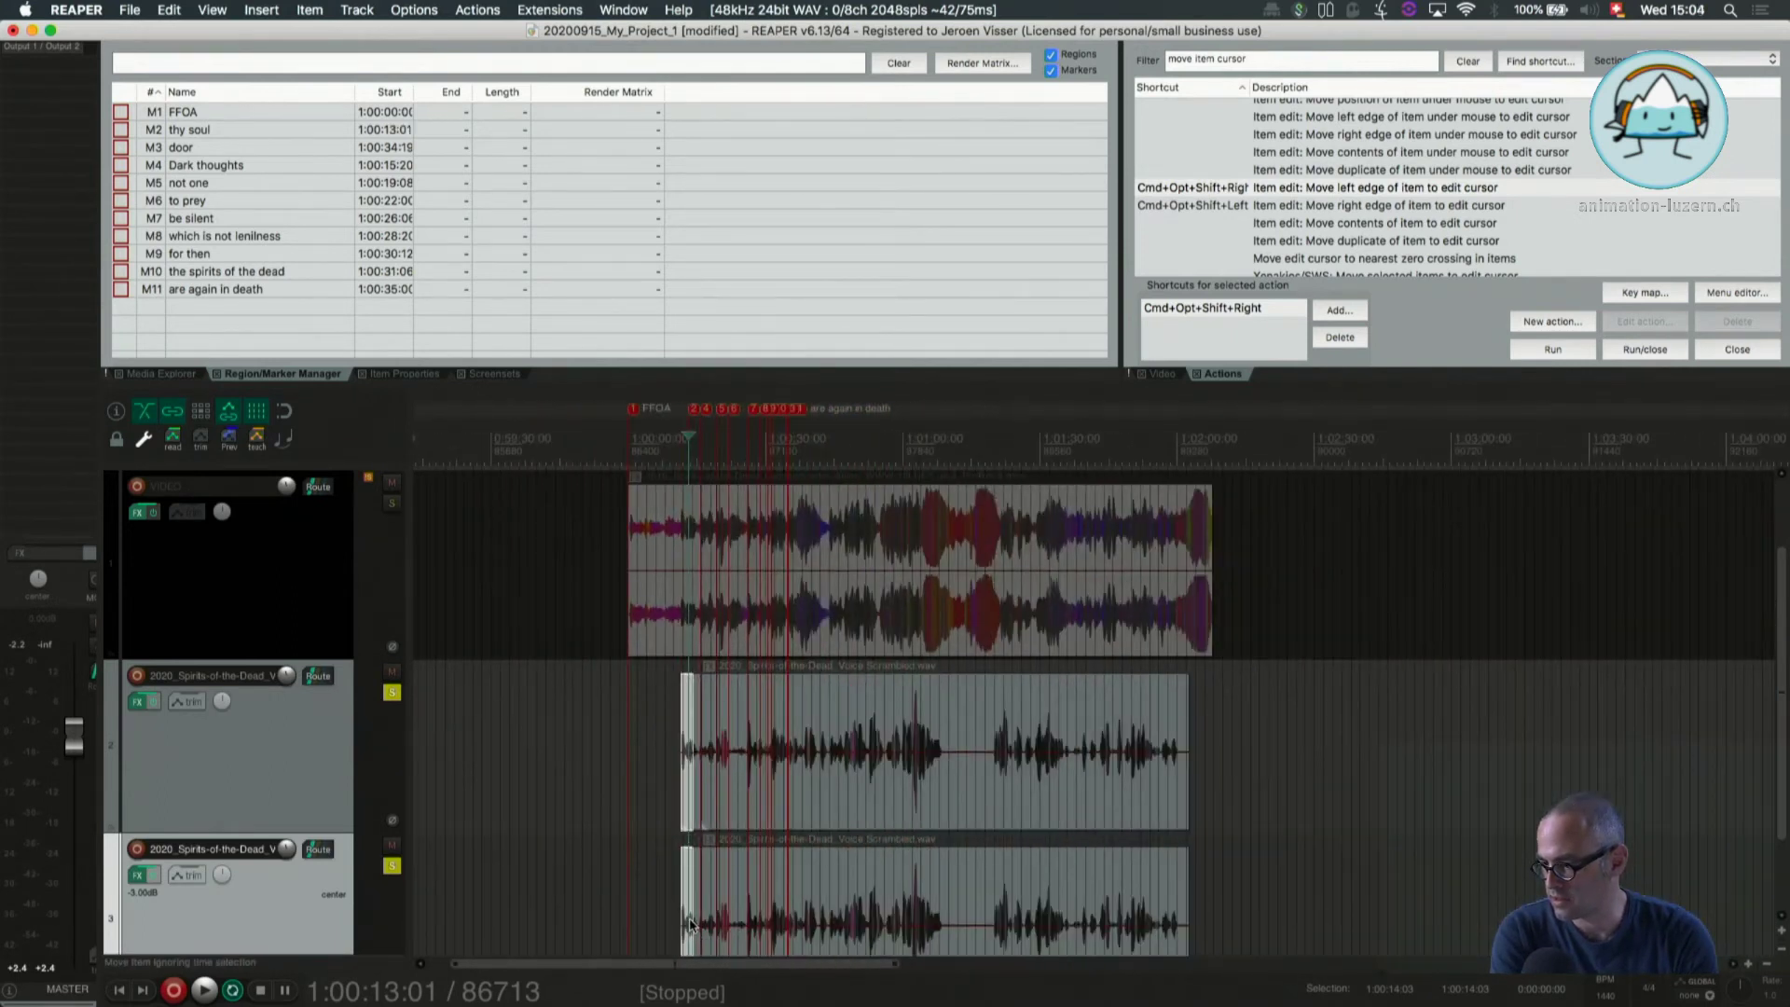
Extend the duplicate track's first voice item to the end of the recording, and mute that track instead of soloing it
{"action": "mouse_move", "coordinate": [689, 904]}
{"action": "left_mouse_down"}
{"action": "mouse_move", "coordinate": [826, 896]}
{"action": "mouse_move", "coordinate": [722, 904]}
{"action": "left_mouse_up"}
{"action": "scroll", "coordinate": [709, 909], "scroll_direction": "up", "scroll_amount": 3}
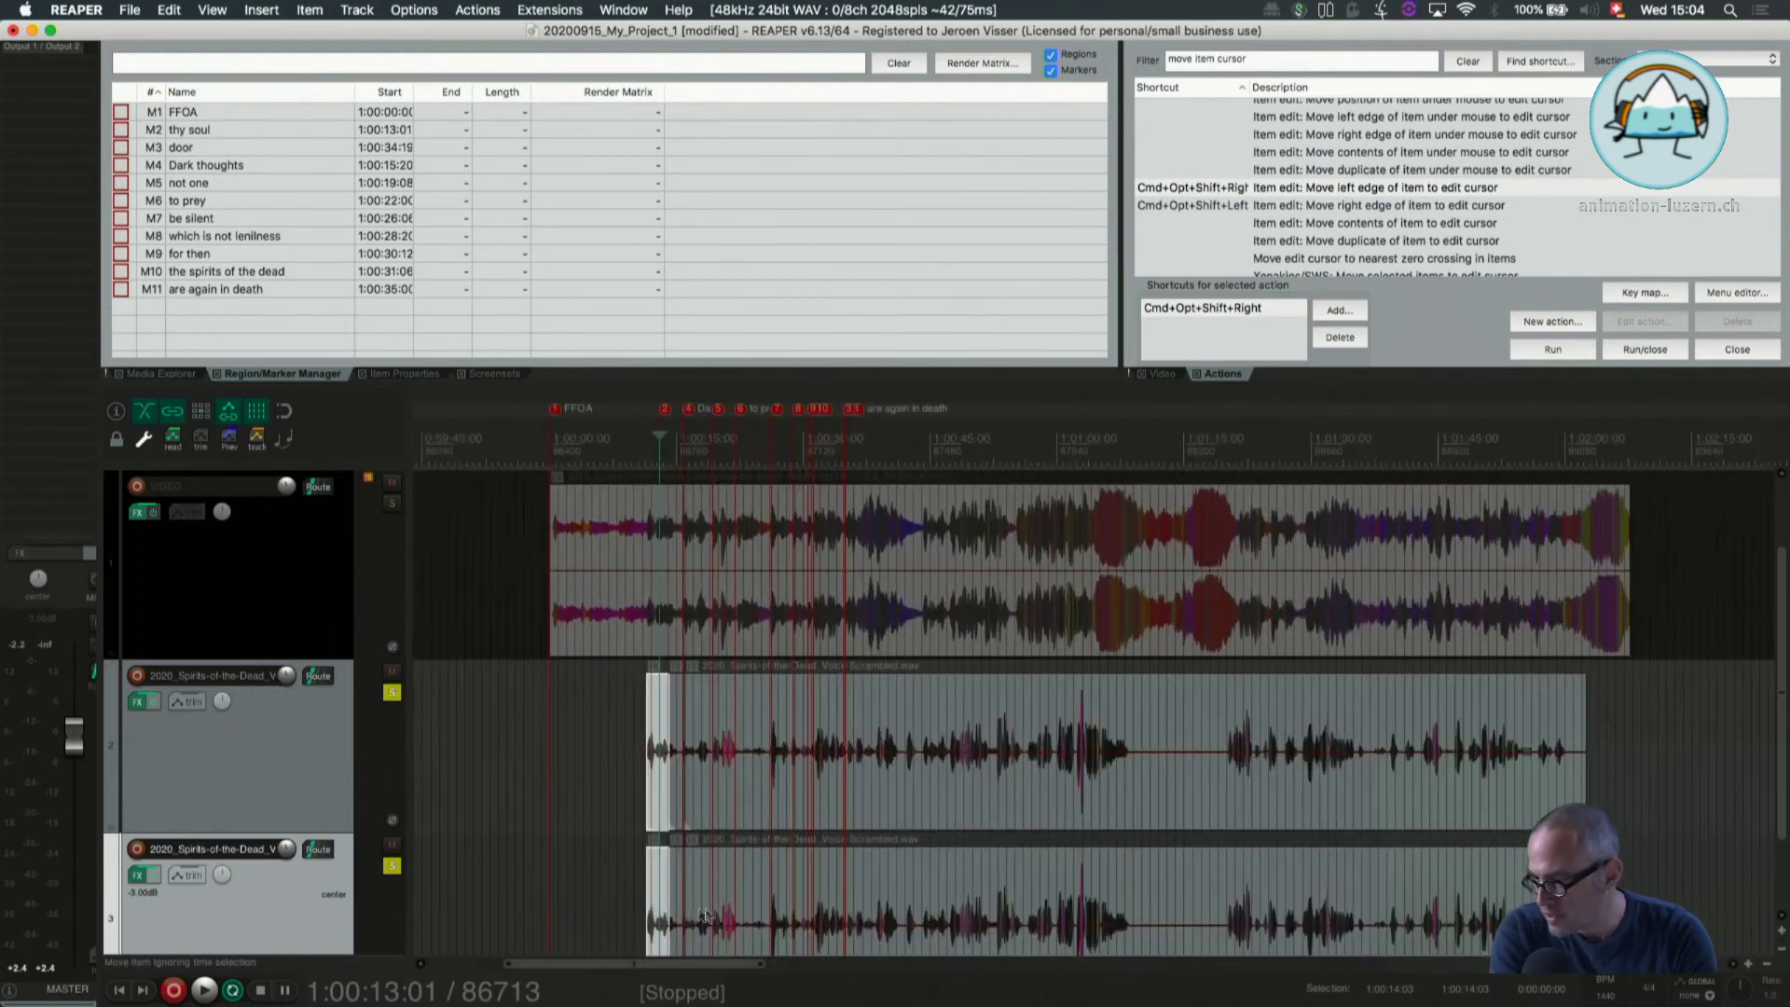
{"action": "left_click", "coordinate": [623, 898]}
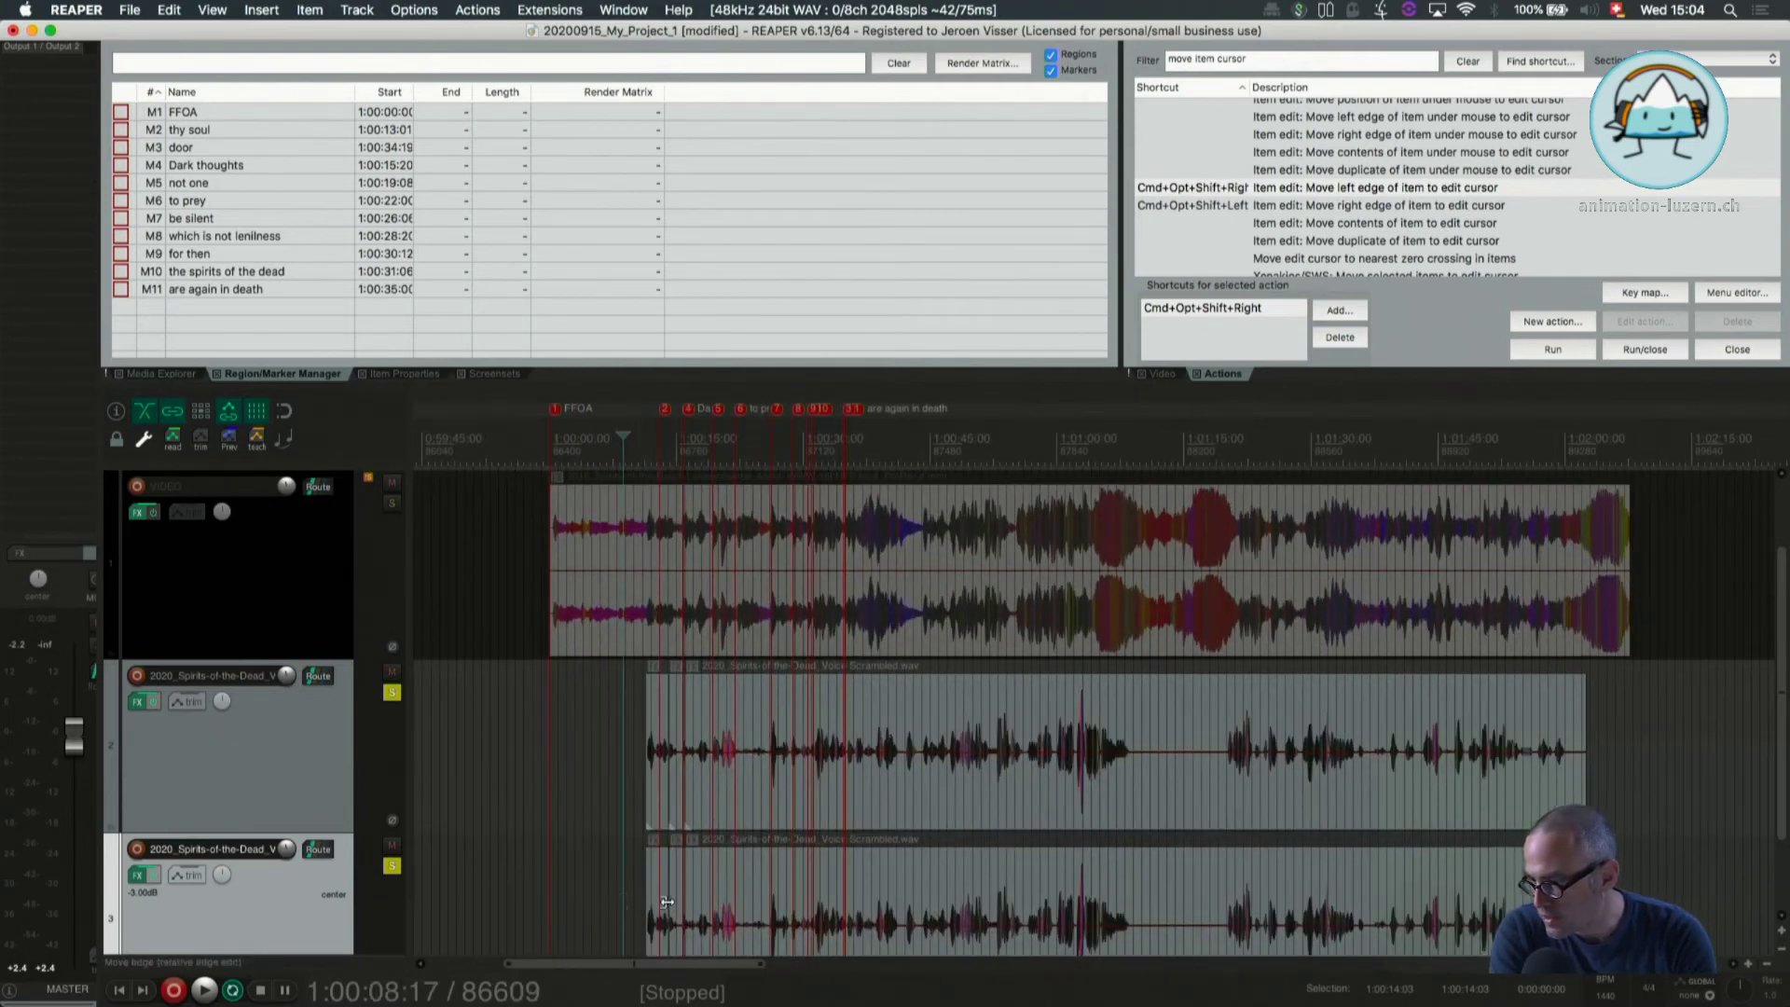
{"action": "mouse_move", "coordinate": [1585, 902]}
{"action": "left_mouse_down"}
{"action": "mouse_move", "coordinate": [1752, 902]}
{"action": "mouse_move", "coordinate": [1403, 886]}
{"action": "mouse_move", "coordinate": [1599, 885]}
{"action": "left_mouse_up"}
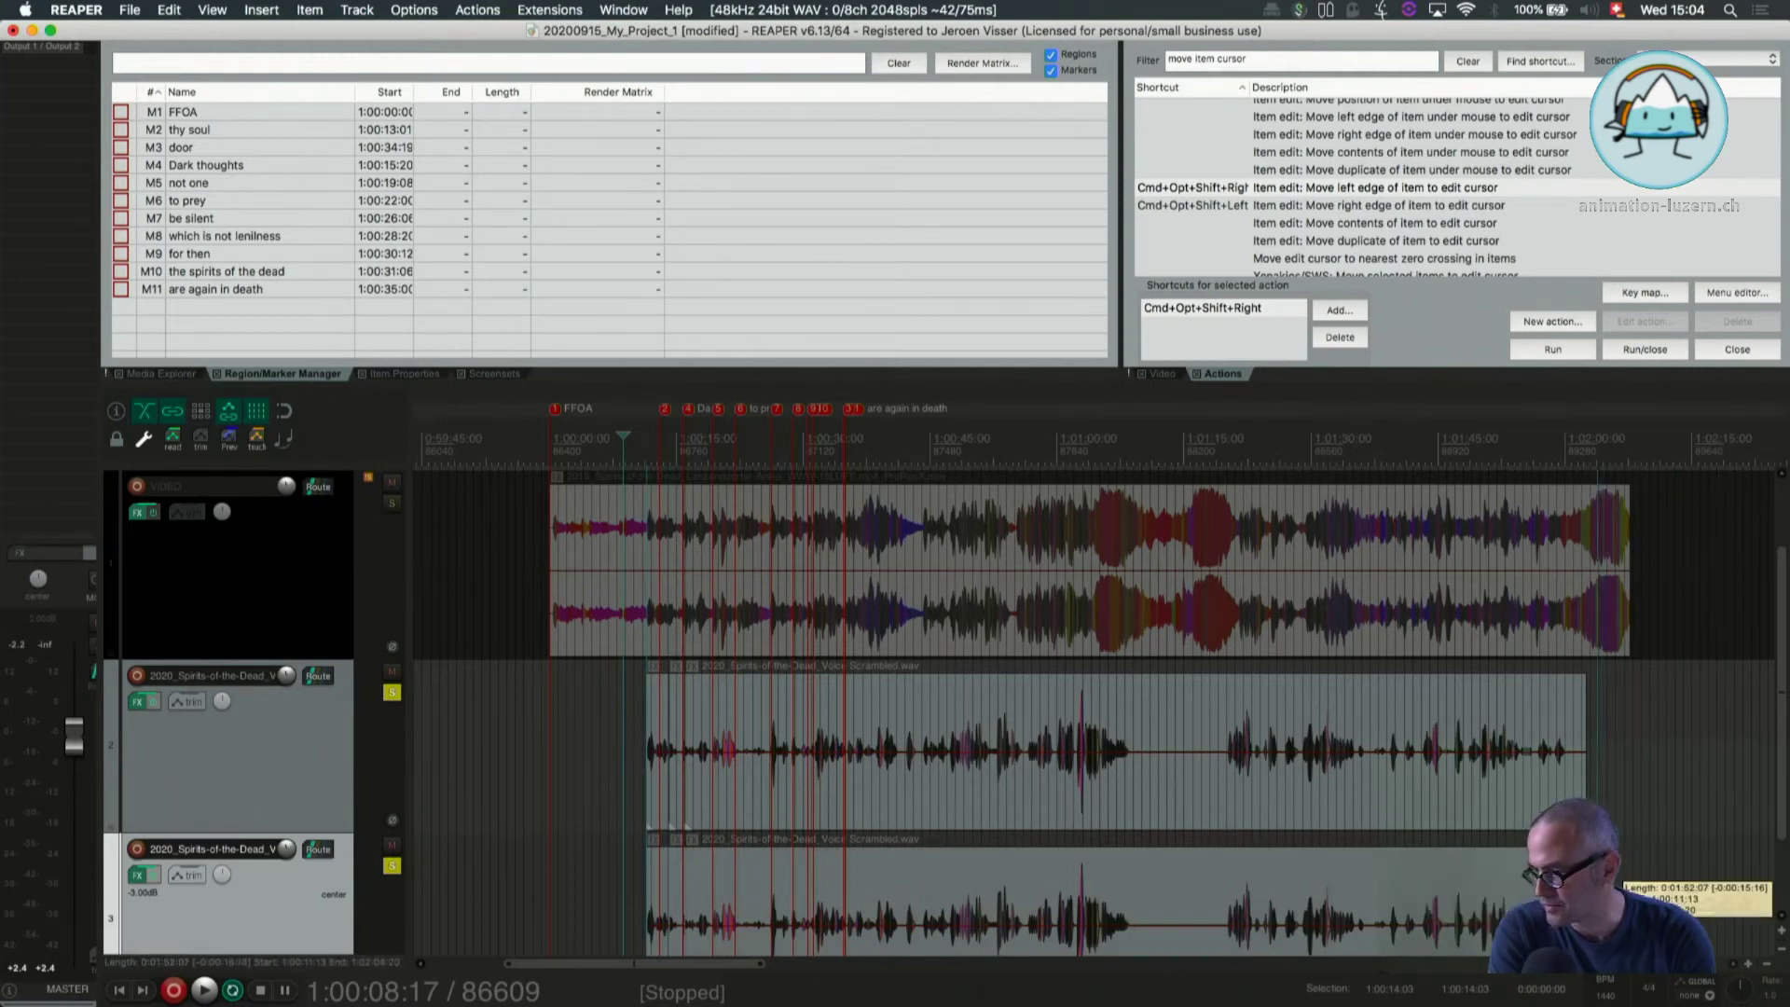
{"action": "left_click", "coordinate": [392, 869]}
{"action": "left_click", "coordinate": [392, 846]}
Play the edited voice track from 1:00:15:18 through the "Dark thoughts" phrase to locate the next repeated sound
{"action": "scroll", "coordinate": [764, 802], "scroll_direction": "up", "scroll_amount": 5}
{"action": "scroll", "coordinate": [763, 802], "scroll_direction": "up", "scroll_amount": 5}
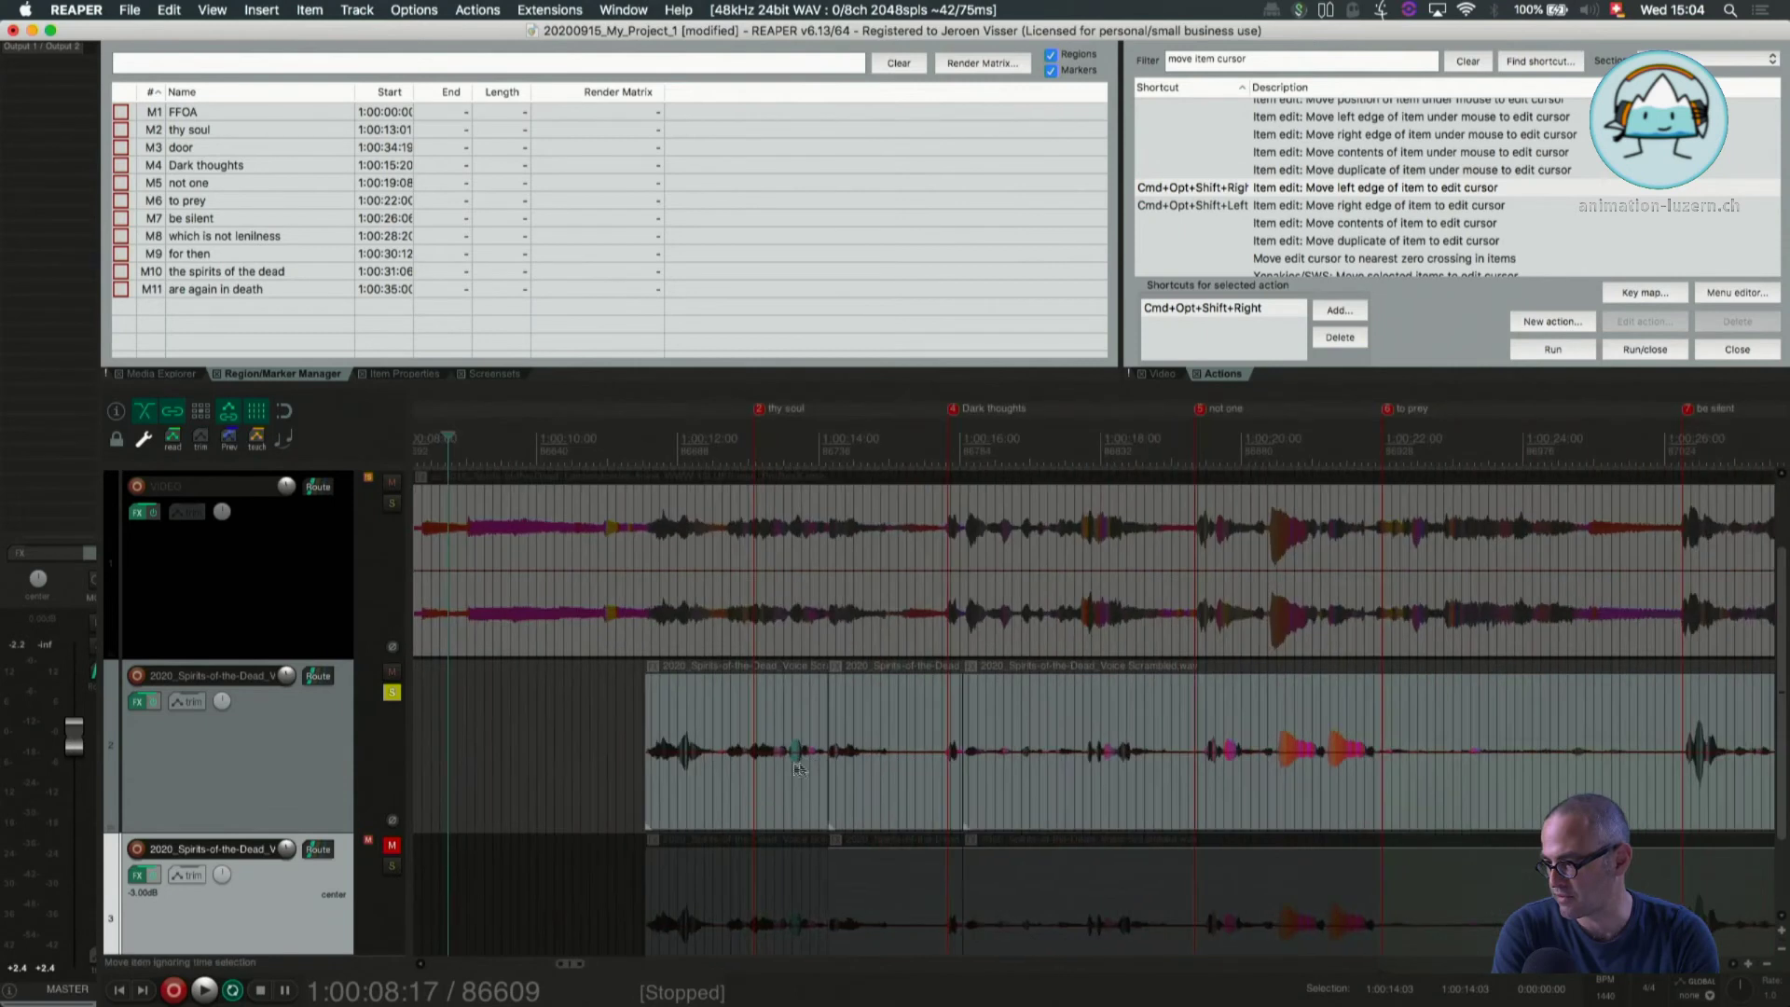
{"action": "left_click", "coordinate": [701, 768]}
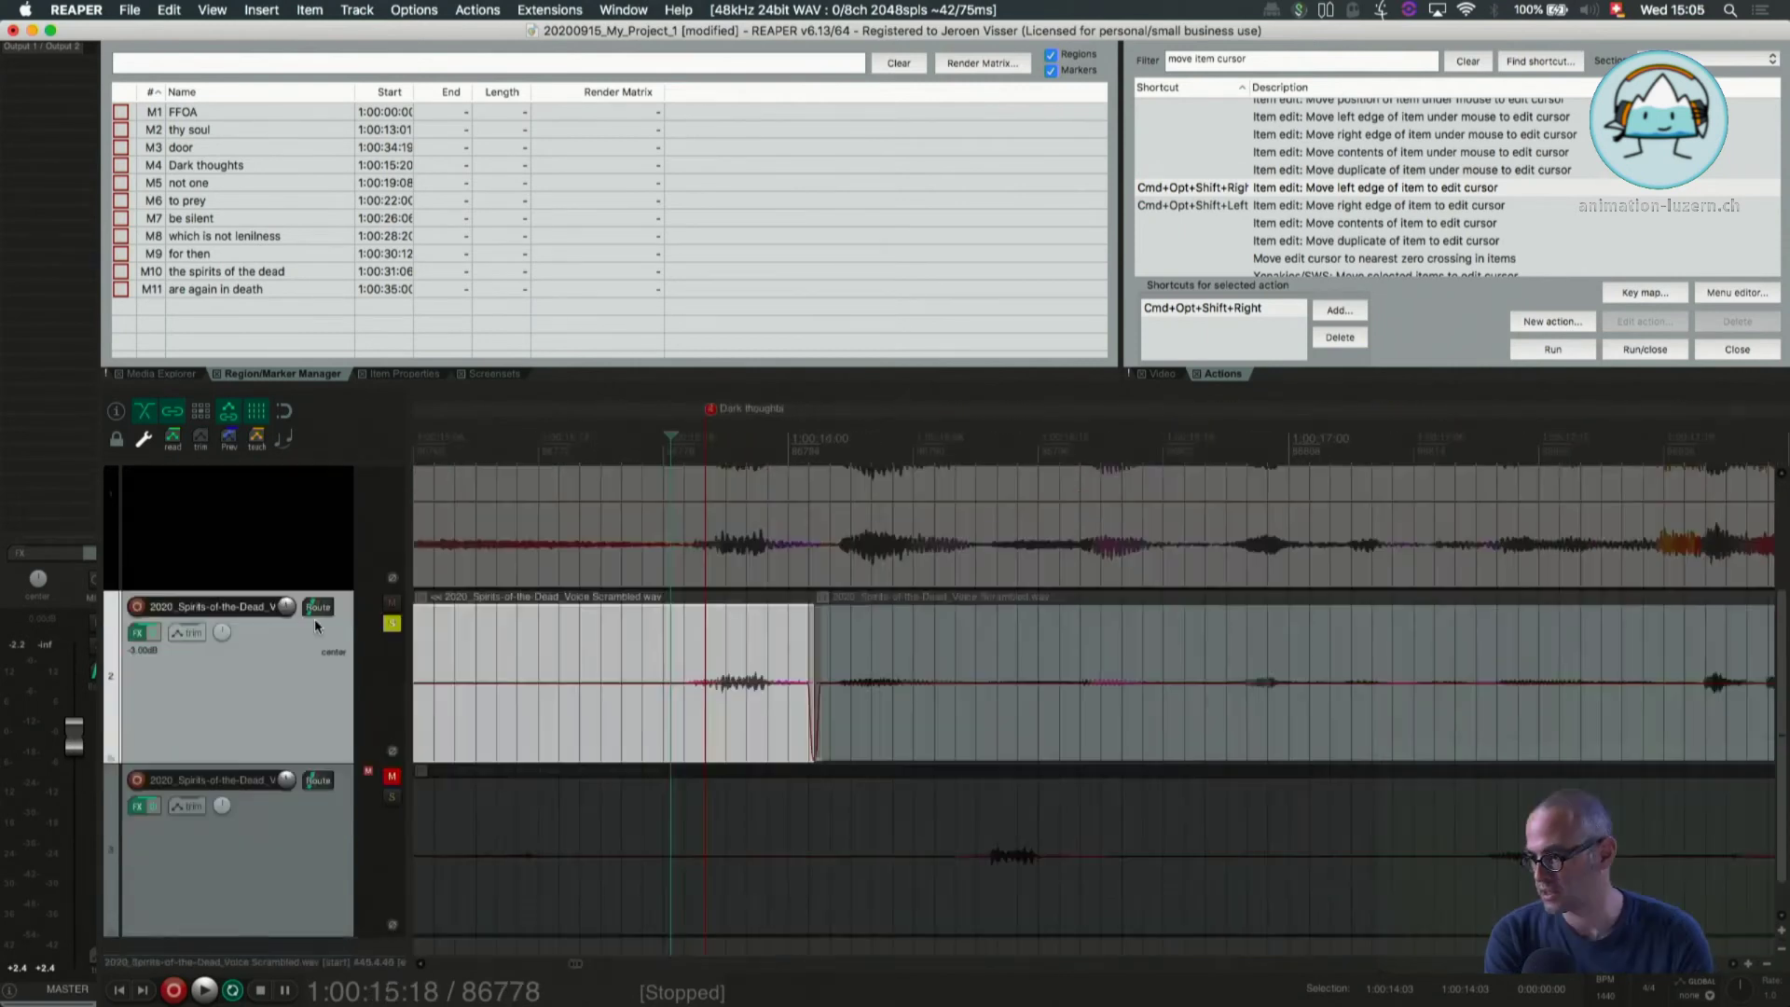
{"action": "key", "text": "space"}
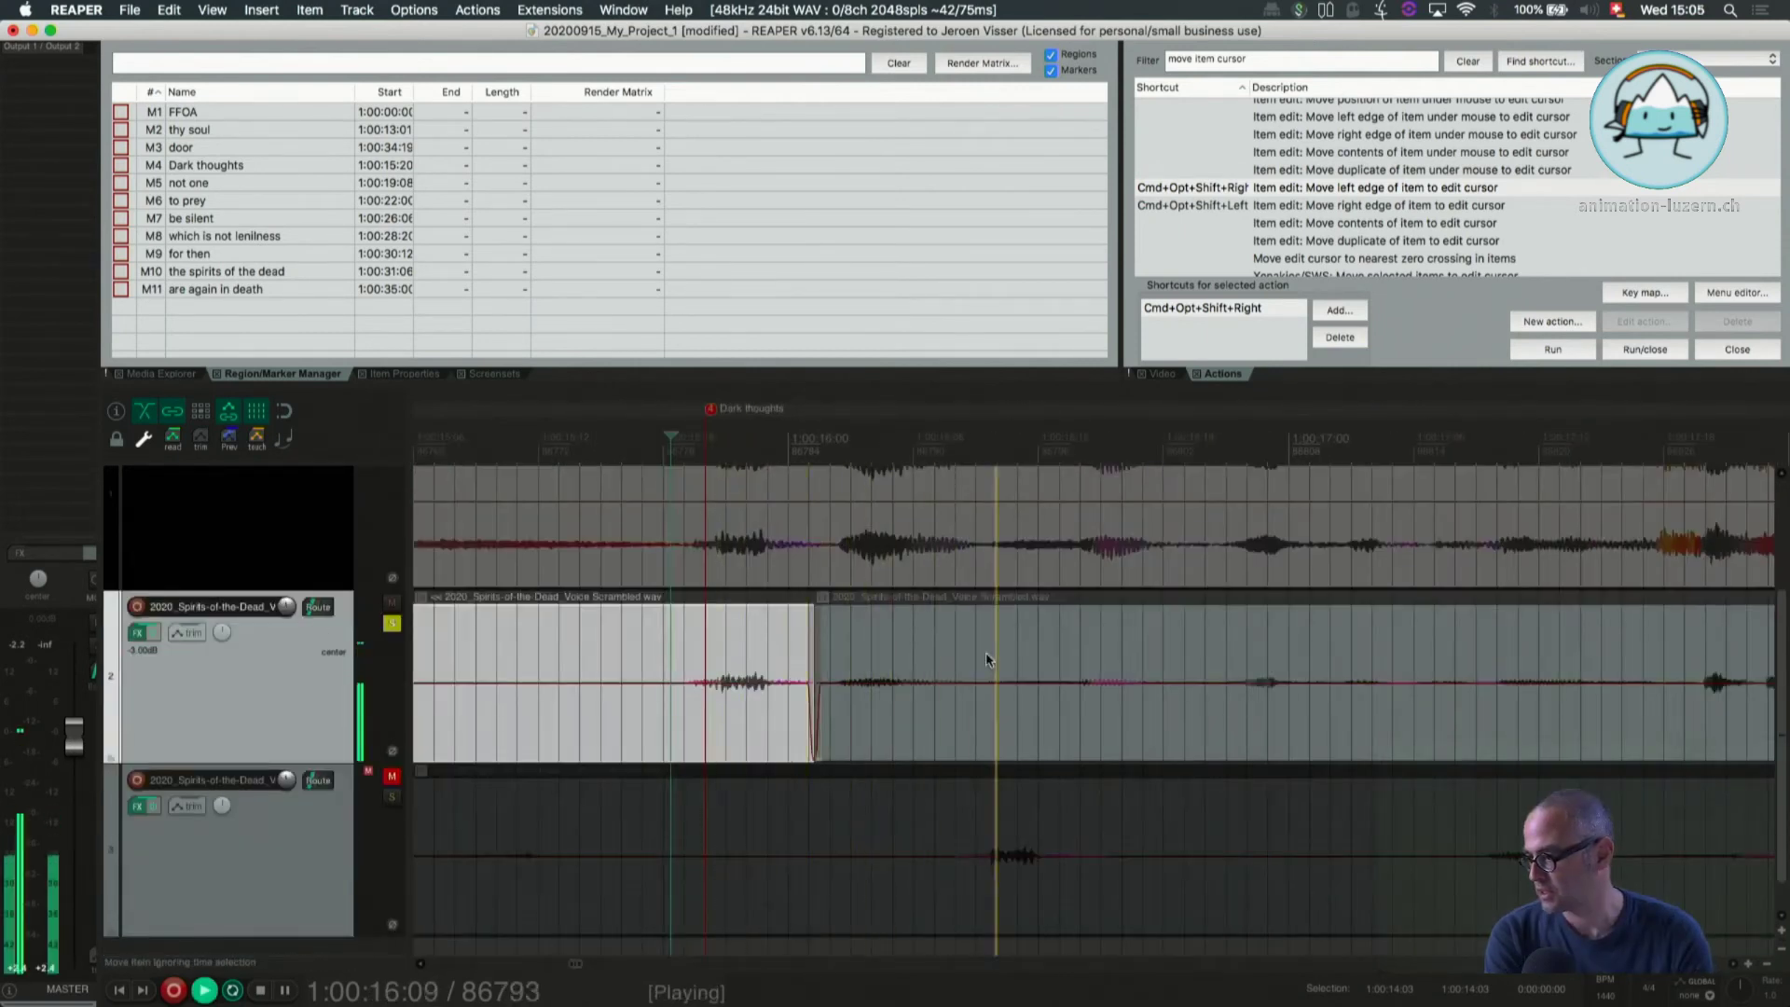
{"action": "scroll", "coordinate": [1272, 691], "scroll_direction": "down", "scroll_amount": 1}
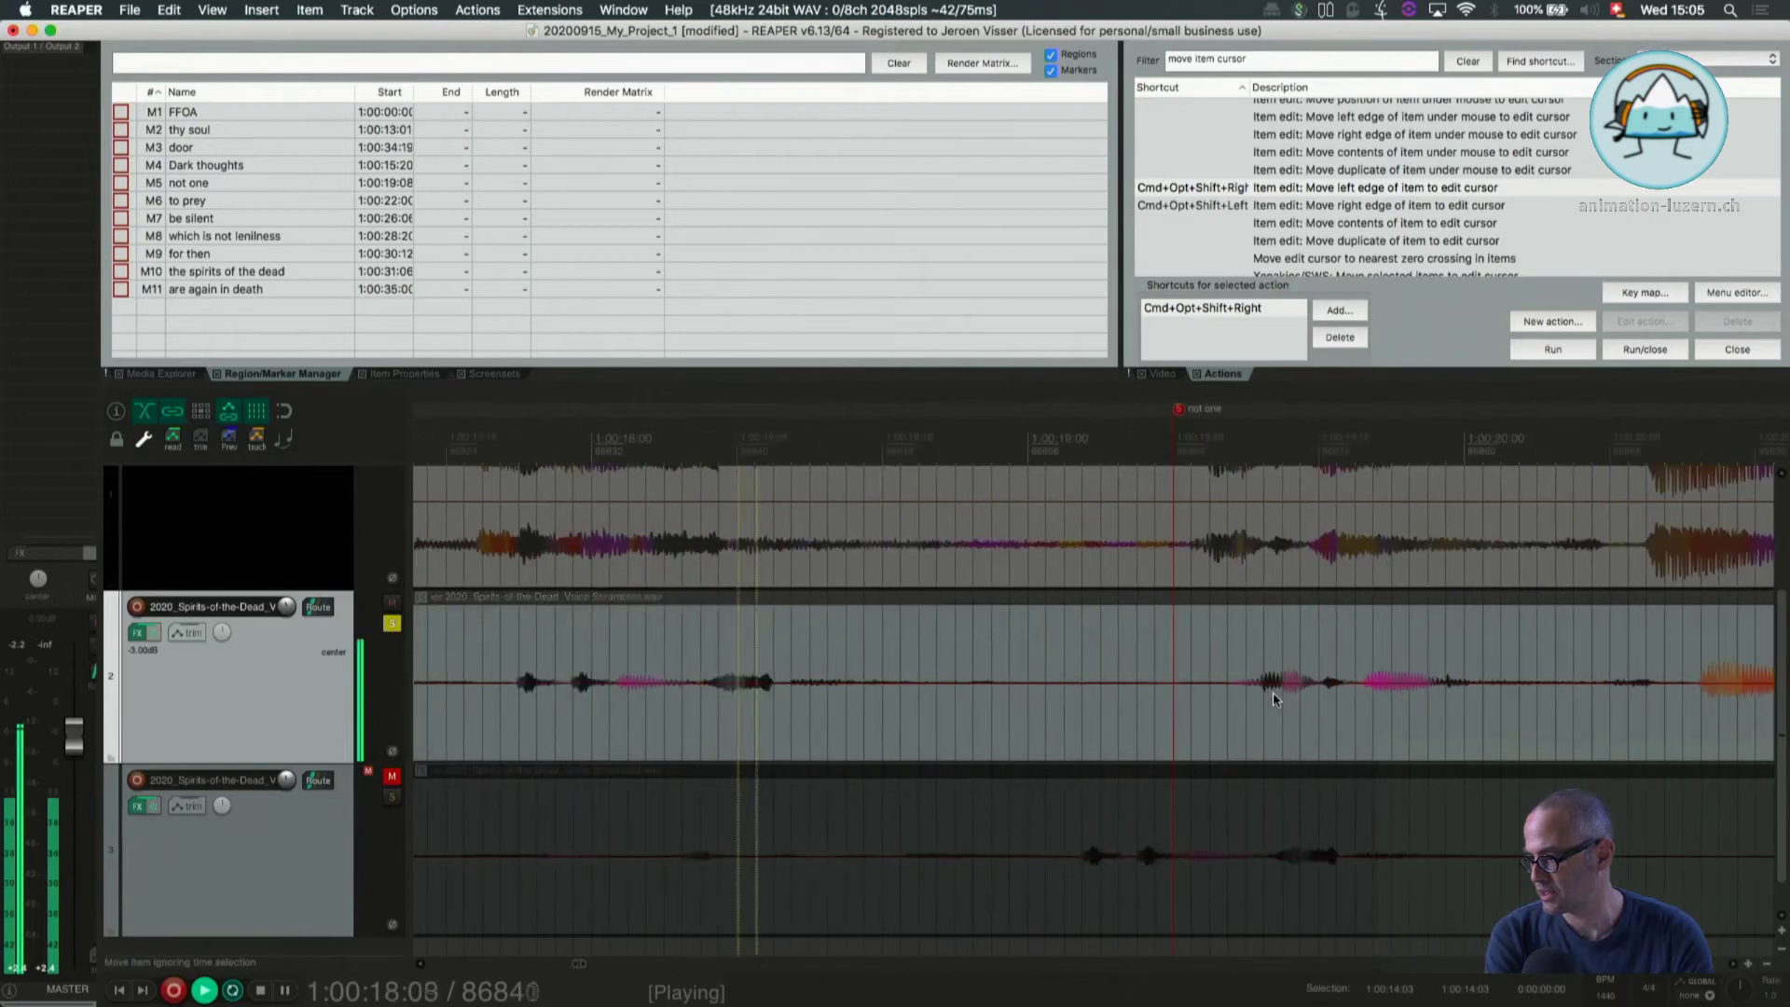
{"action": "key", "text": "space"}
{"action": "scroll", "coordinate": [776, 690], "scroll_direction": "down", "scroll_amount": 3}
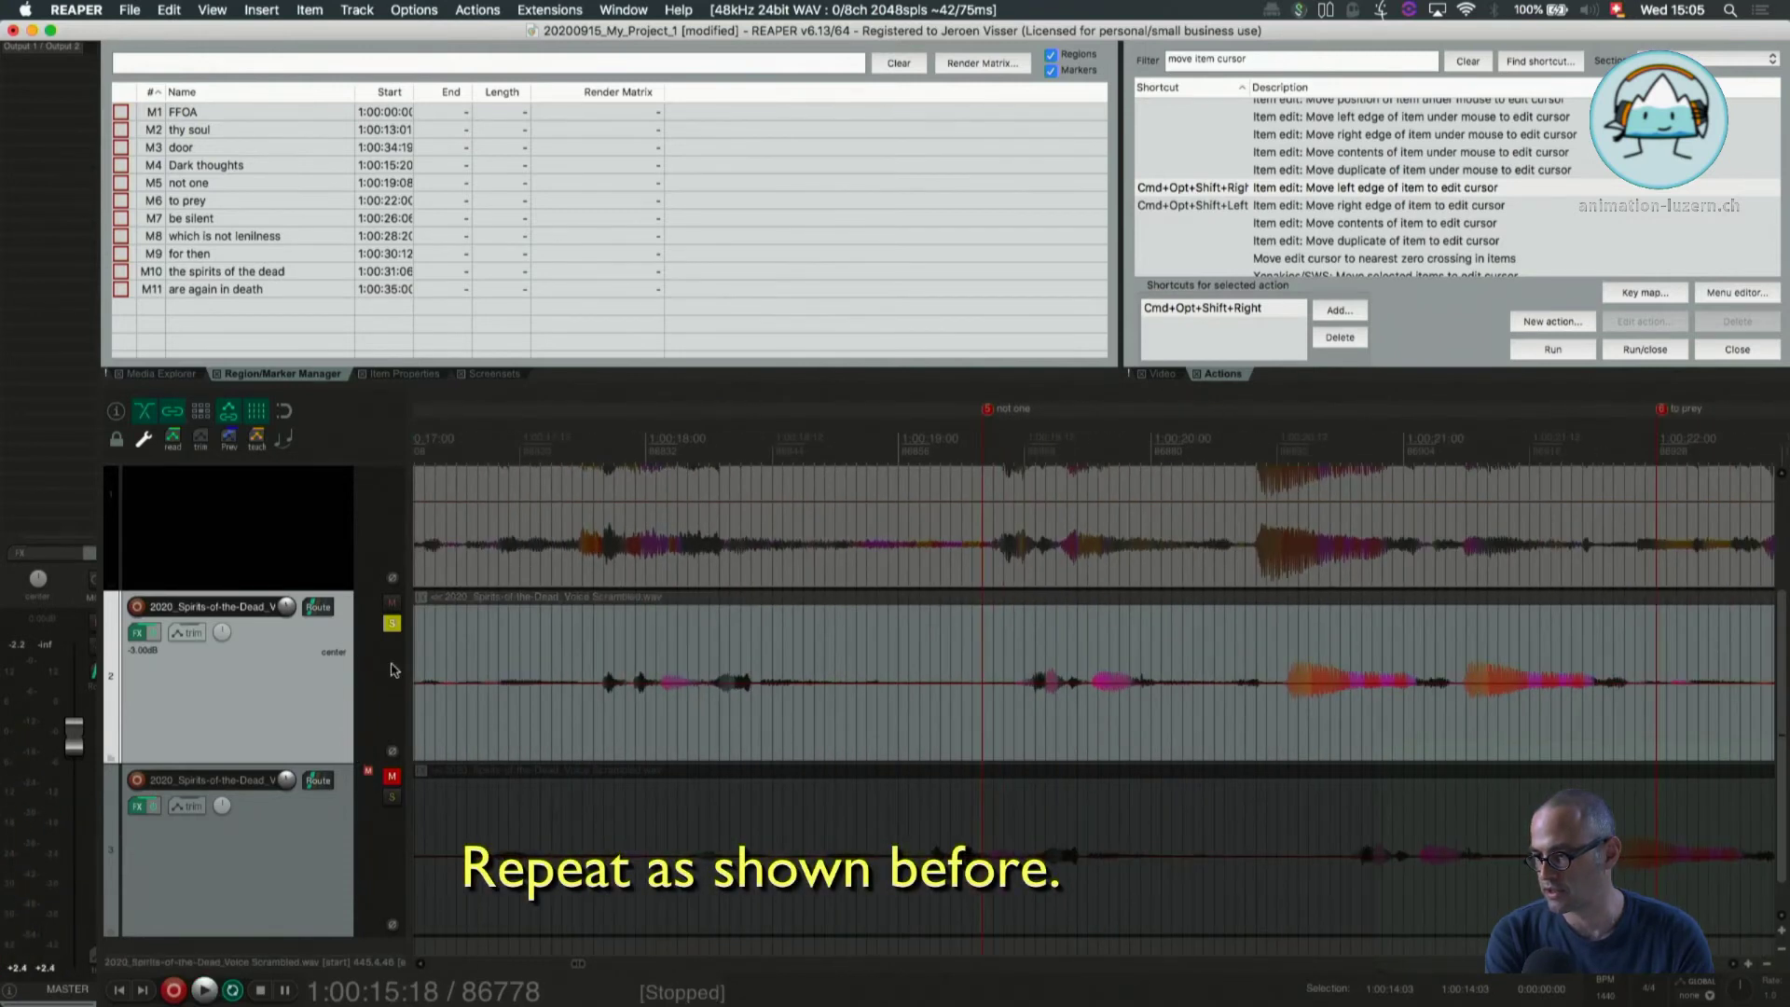
{"action": "left_click", "coordinate": [455, 672]}
{"action": "key", "text": "space"}
{"action": "key", "text": "space"}
Cut out the short repeated sound starting at 1:00:17:19 in the voice item and move the following audio earlier to fill the gap
{"action": "left_click", "coordinate": [622, 680]}
{"action": "scroll", "coordinate": [621, 680], "scroll_direction": "up", "scroll_amount": 5}
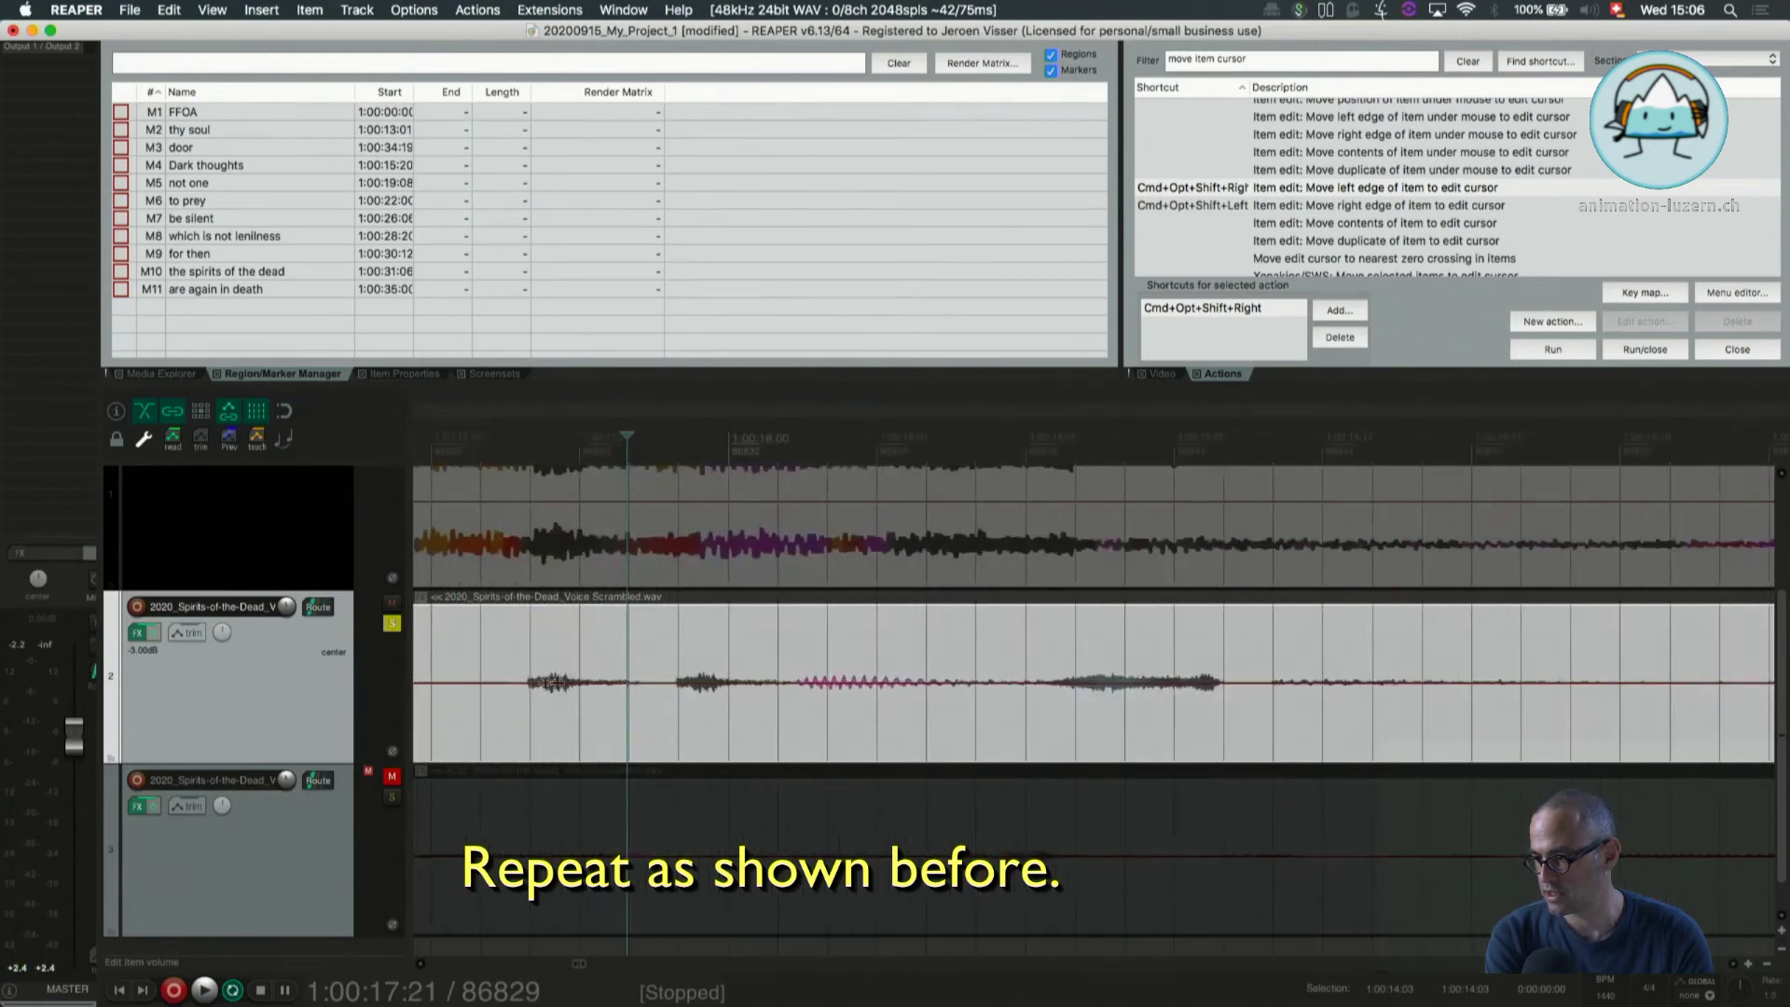
{"action": "left_click", "coordinate": [515, 671]}
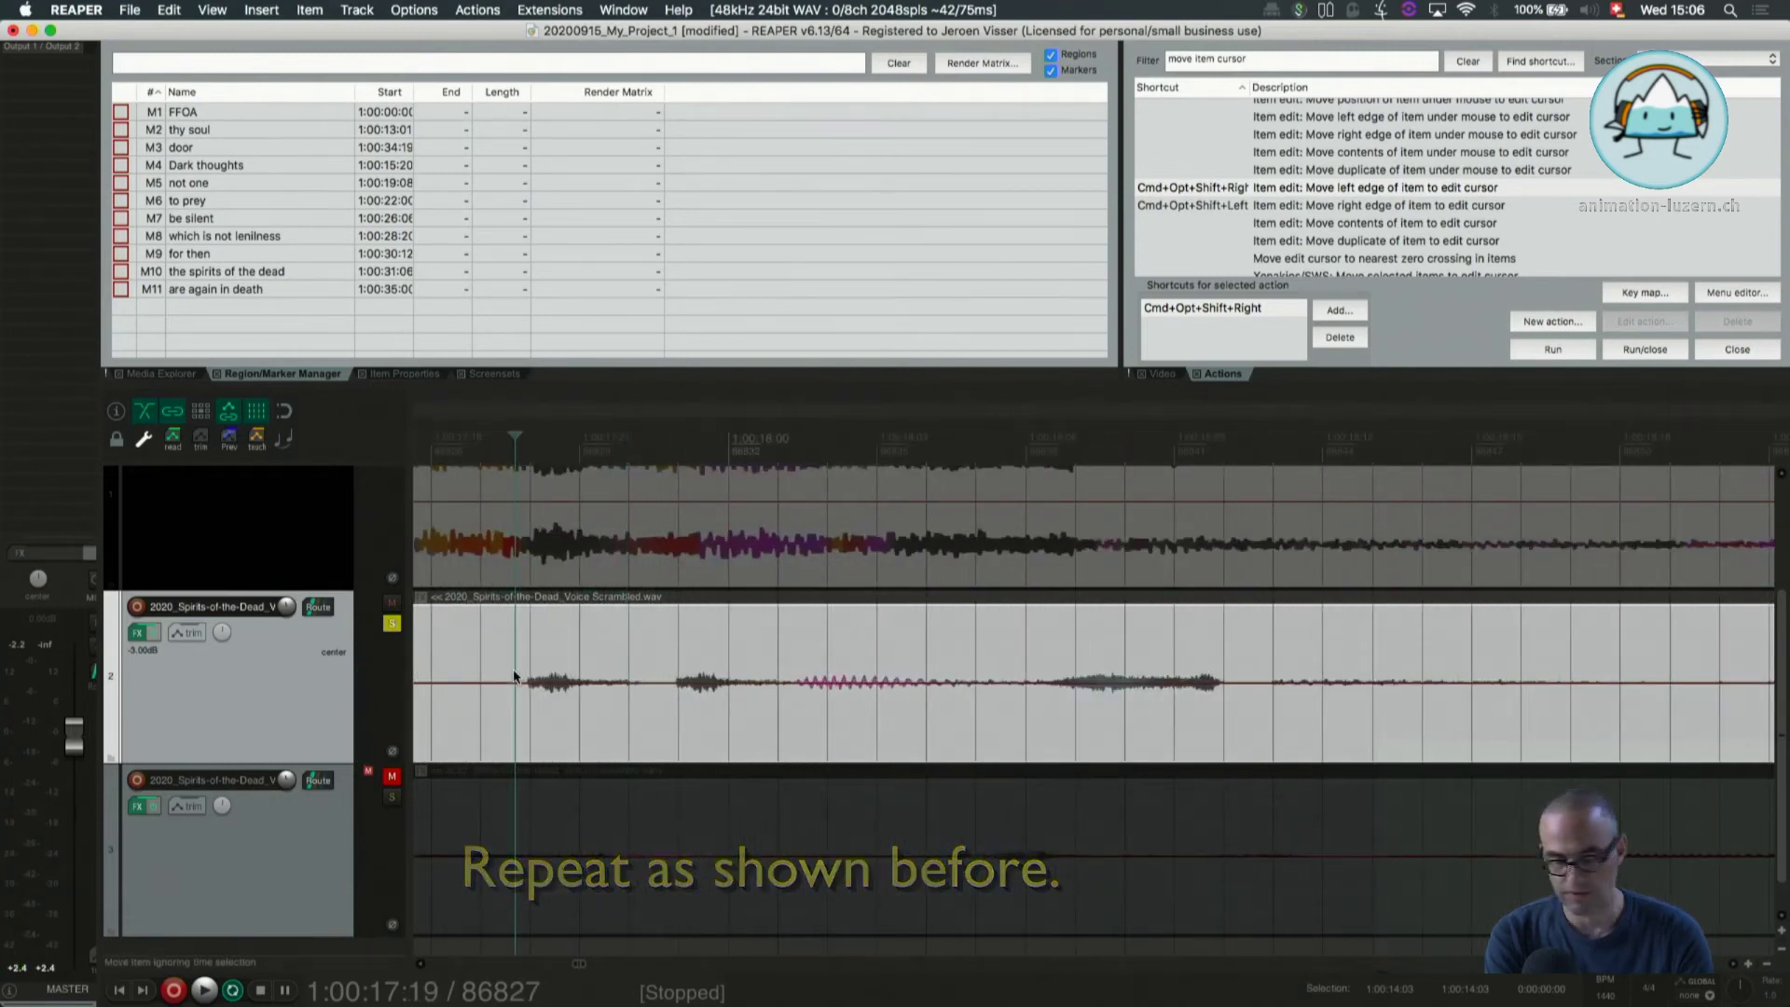
{"action": "key", "text": "super+alt+shift+Right"}
{"action": "left_click", "coordinate": [662, 691]}
{"action": "key", "text": "super+alt+shift+Right"}
{"action": "key", "text": "Delete"}
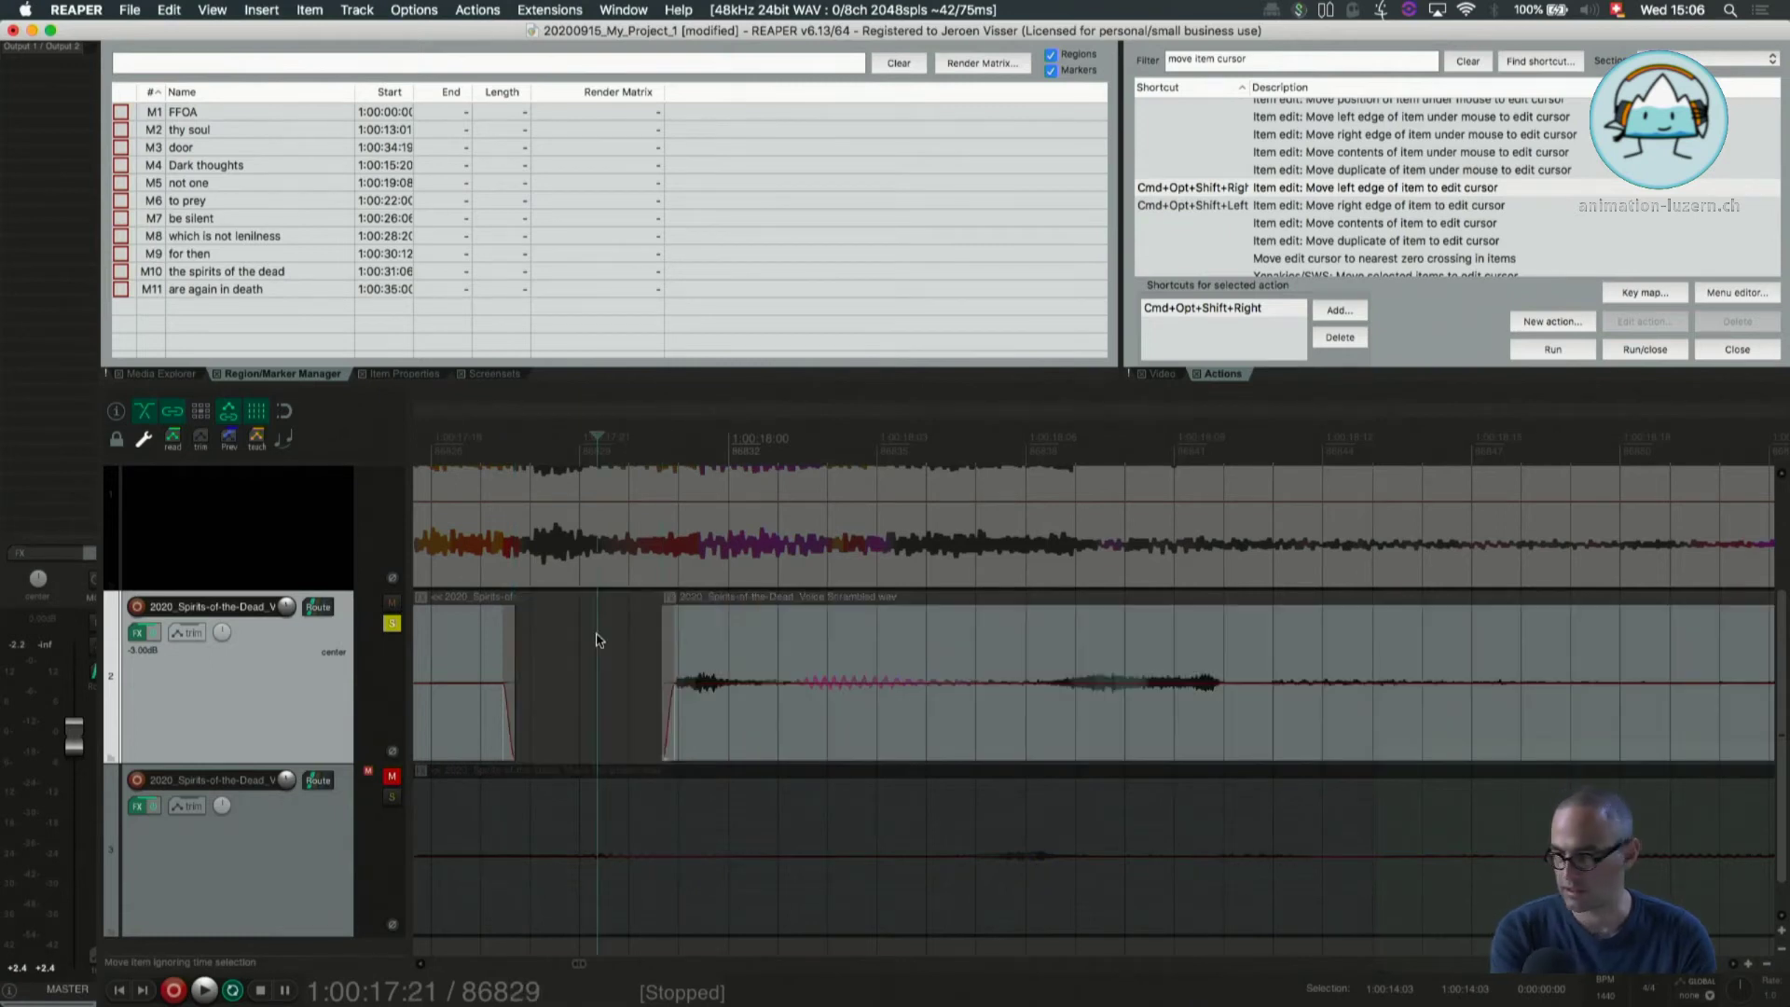
{"action": "left_click_drag", "start_coordinate": [770, 623], "coordinate": [624, 630]}
Compare the voice and VIDEO waveforms around the "not one" marker
{"action": "scroll", "coordinate": [1258, 631], "scroll_direction": "right", "scroll_amount": 10}
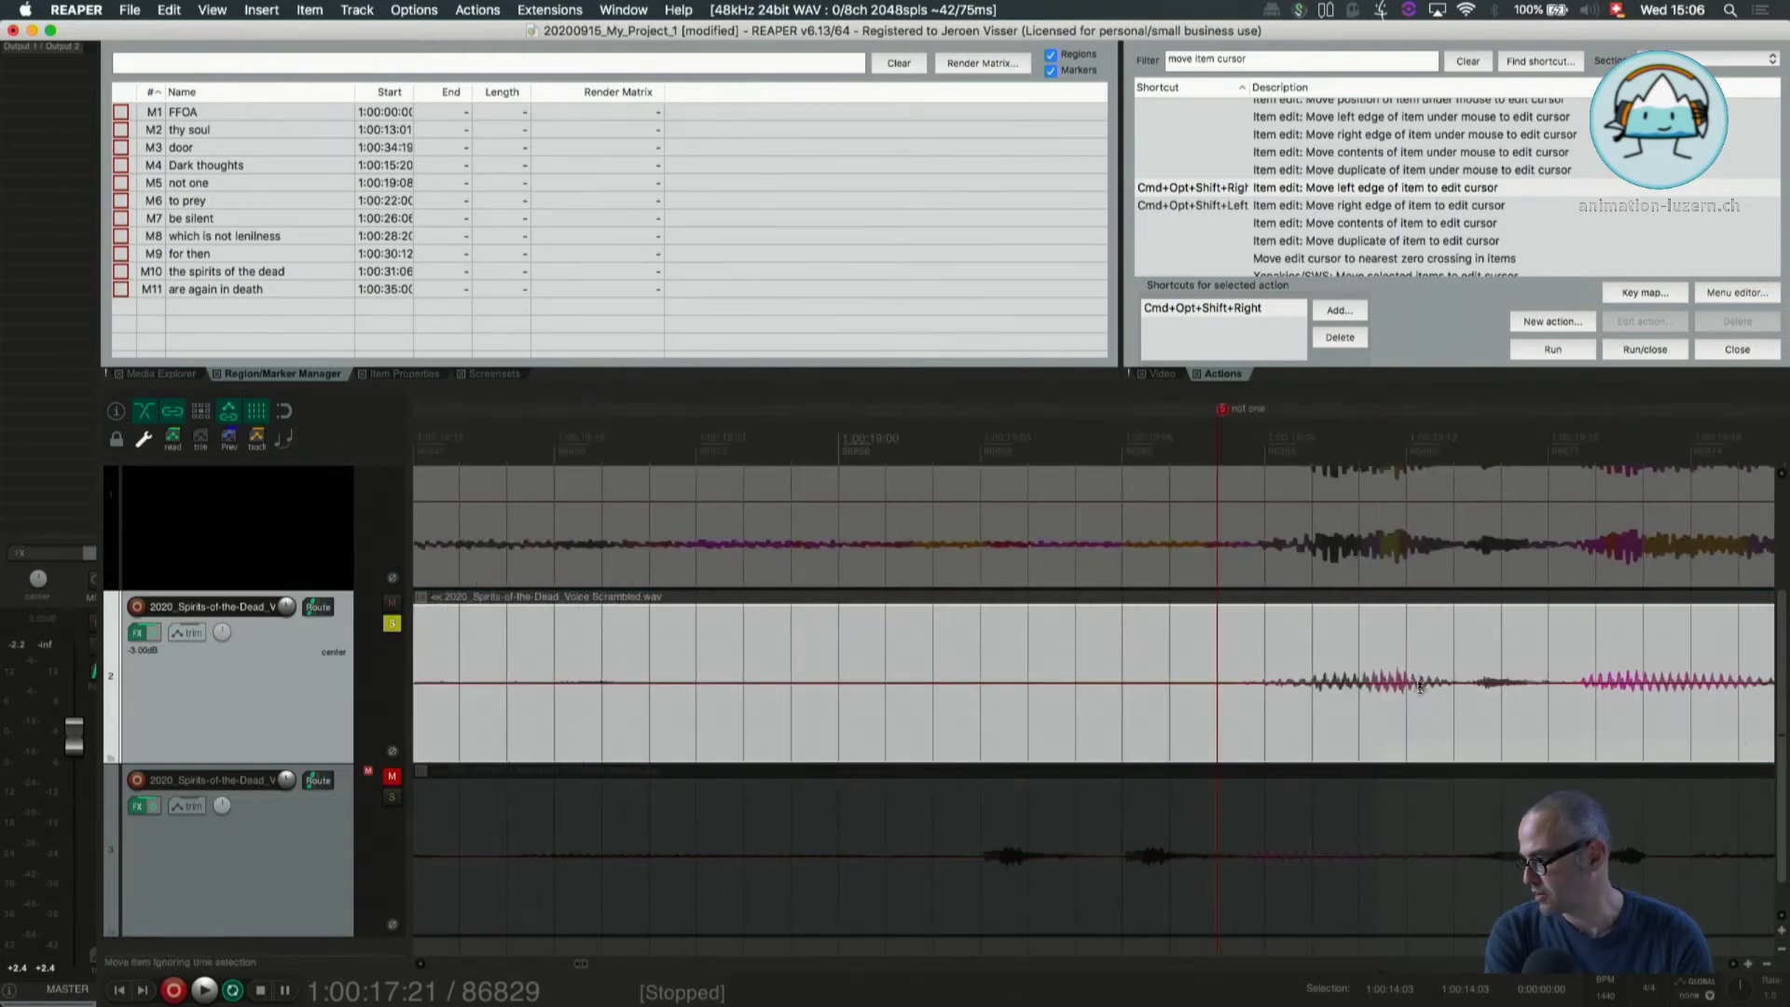
{"action": "scroll", "coordinate": [1256, 545], "scroll_direction": "right", "scroll_amount": 8}
{"action": "scroll", "coordinate": [1097, 639], "scroll_direction": "up", "scroll_amount": 2}
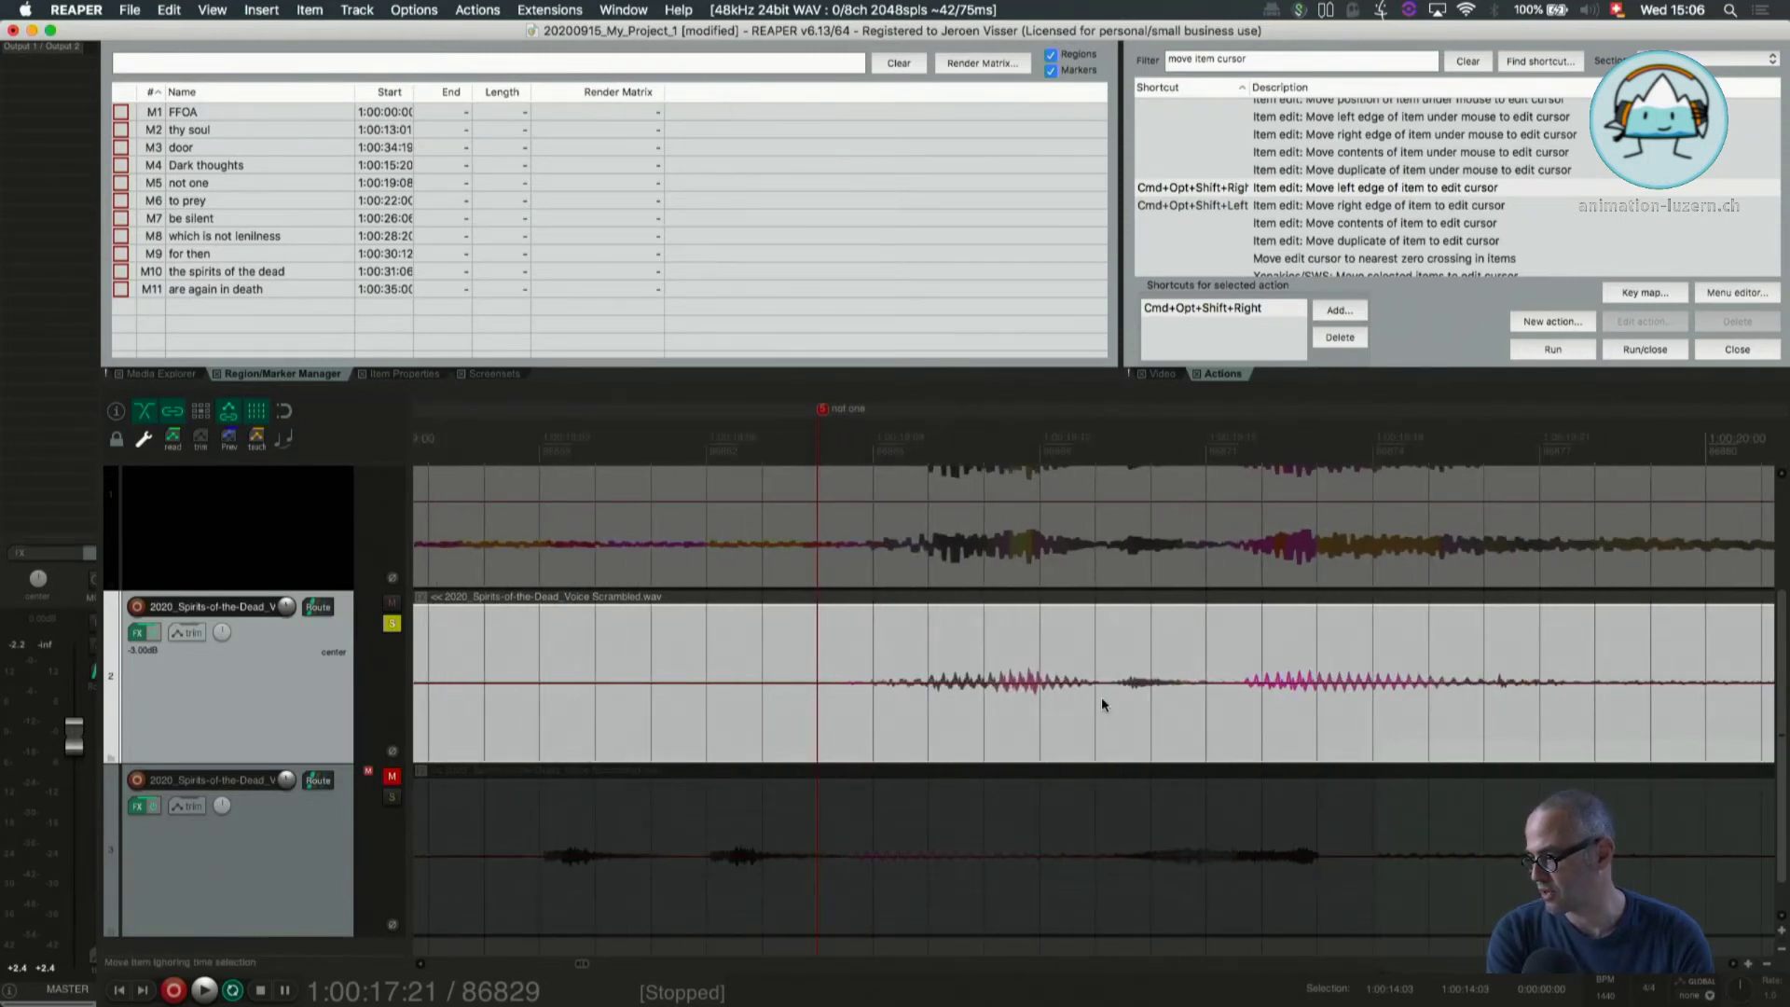
{"action": "scroll", "coordinate": [1100, 696], "scroll_direction": "down", "scroll_amount": 5}
Toggle snapping on and back off, and place the edit cursor at 1:00:17:16 in the voice item
{"action": "left_click", "coordinate": [781, 641]}
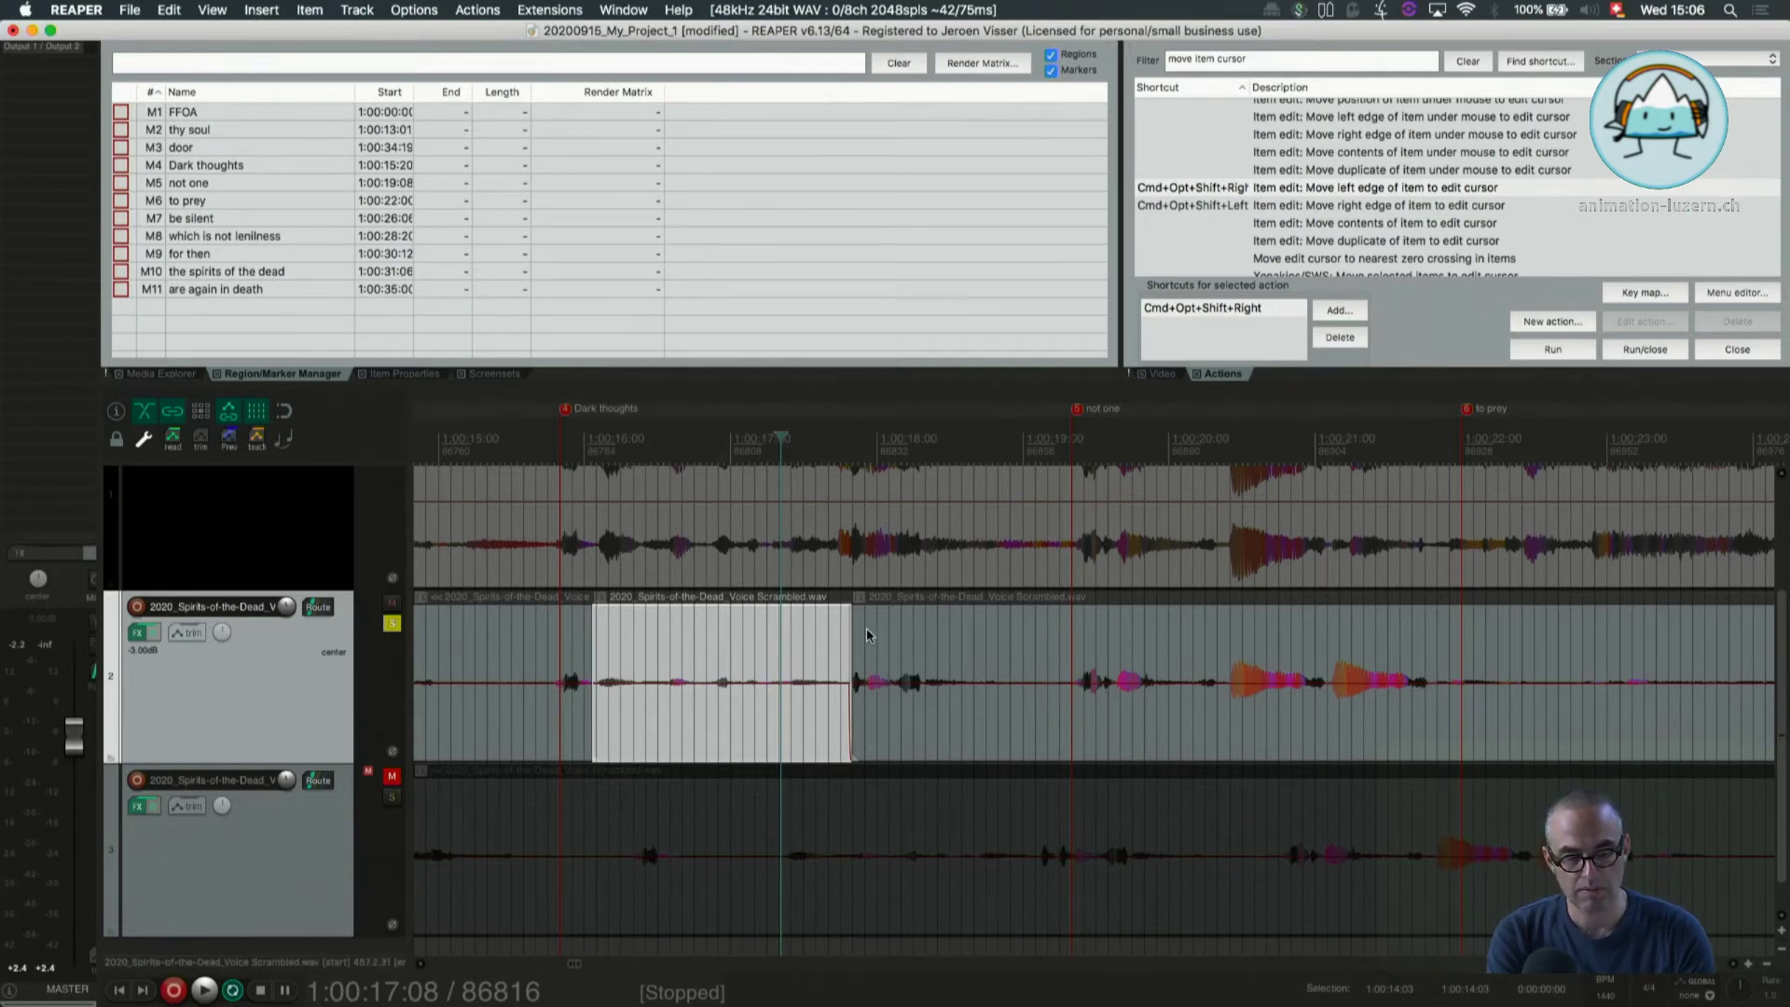
{"action": "key", "text": "shift+alt"}
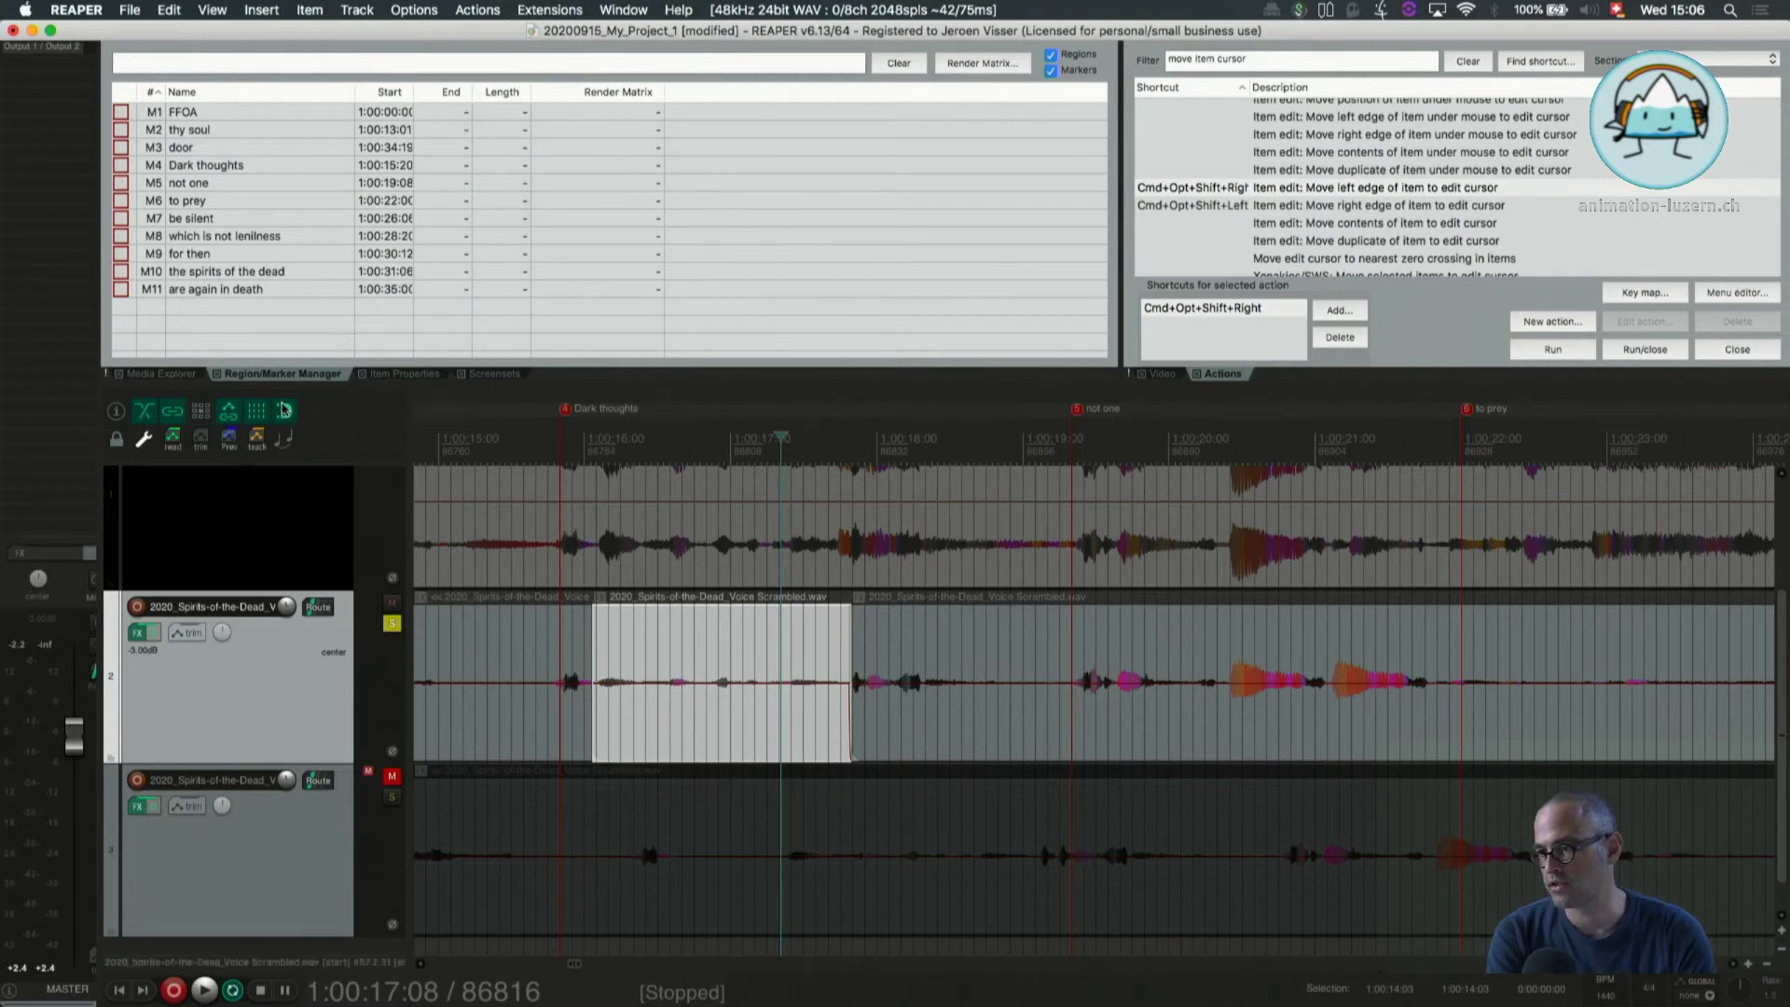
{"action": "scroll", "coordinate": [917, 652], "scroll_direction": "up", "scroll_amount": 3}
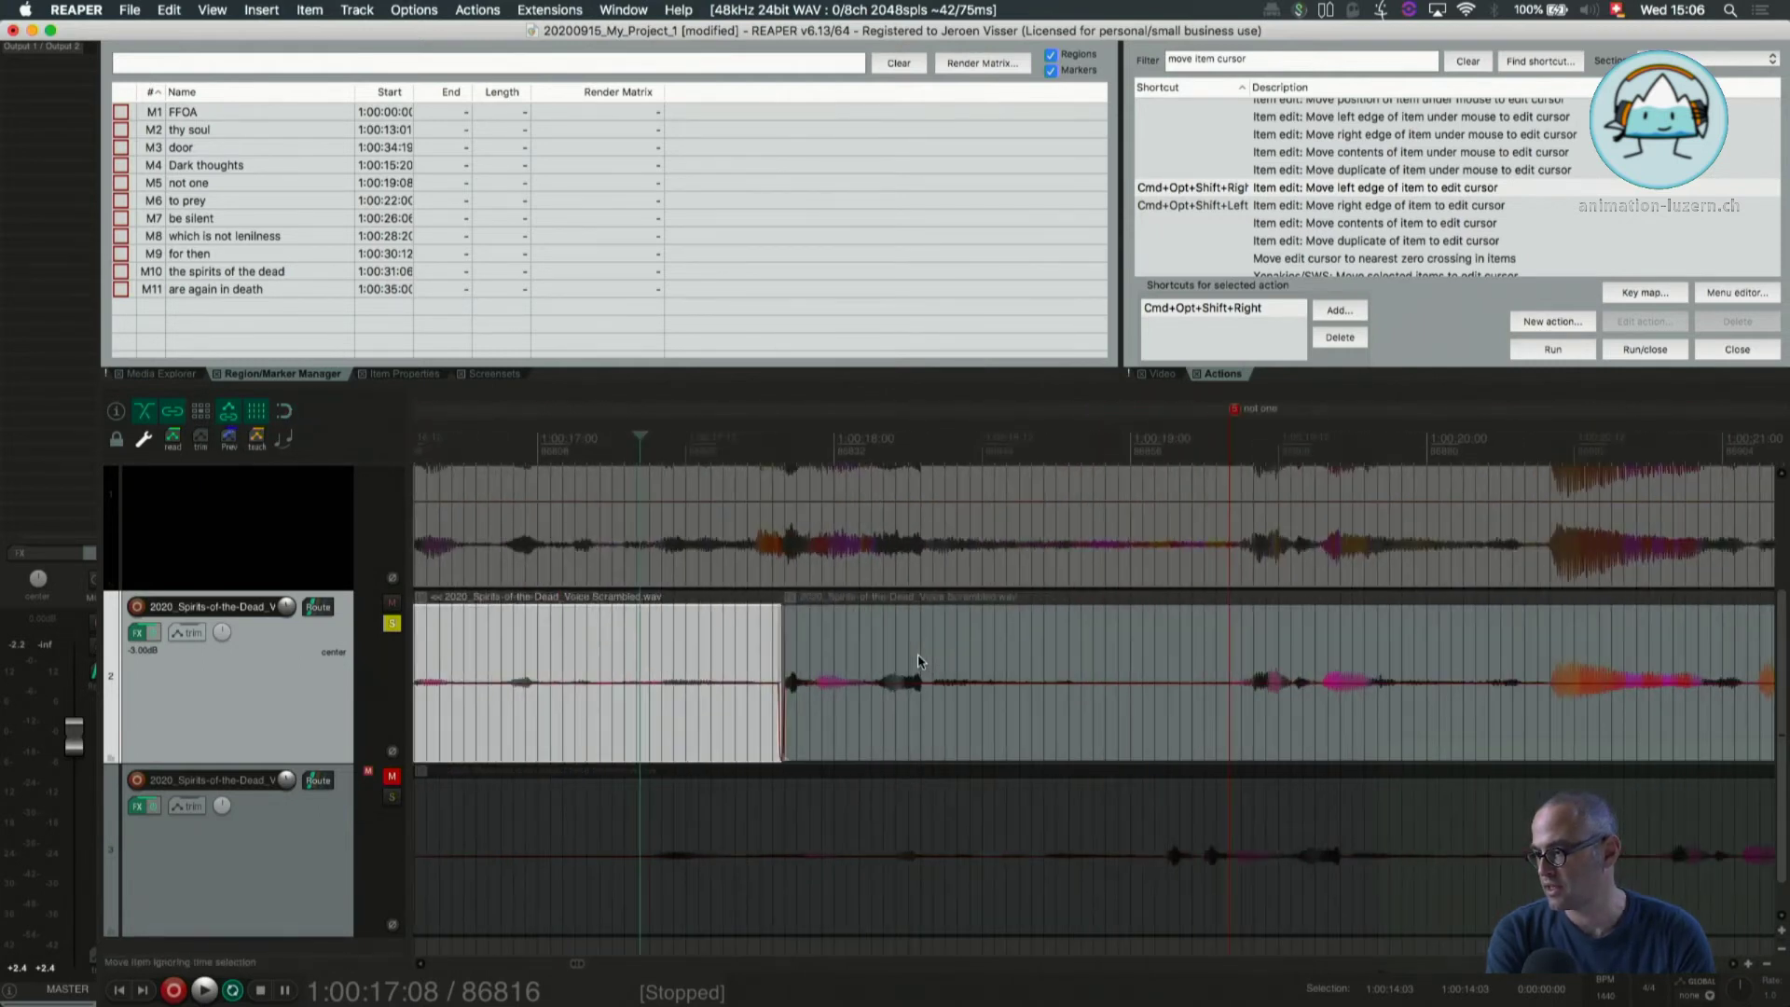
{"action": "left_click", "coordinate": [746, 643]}
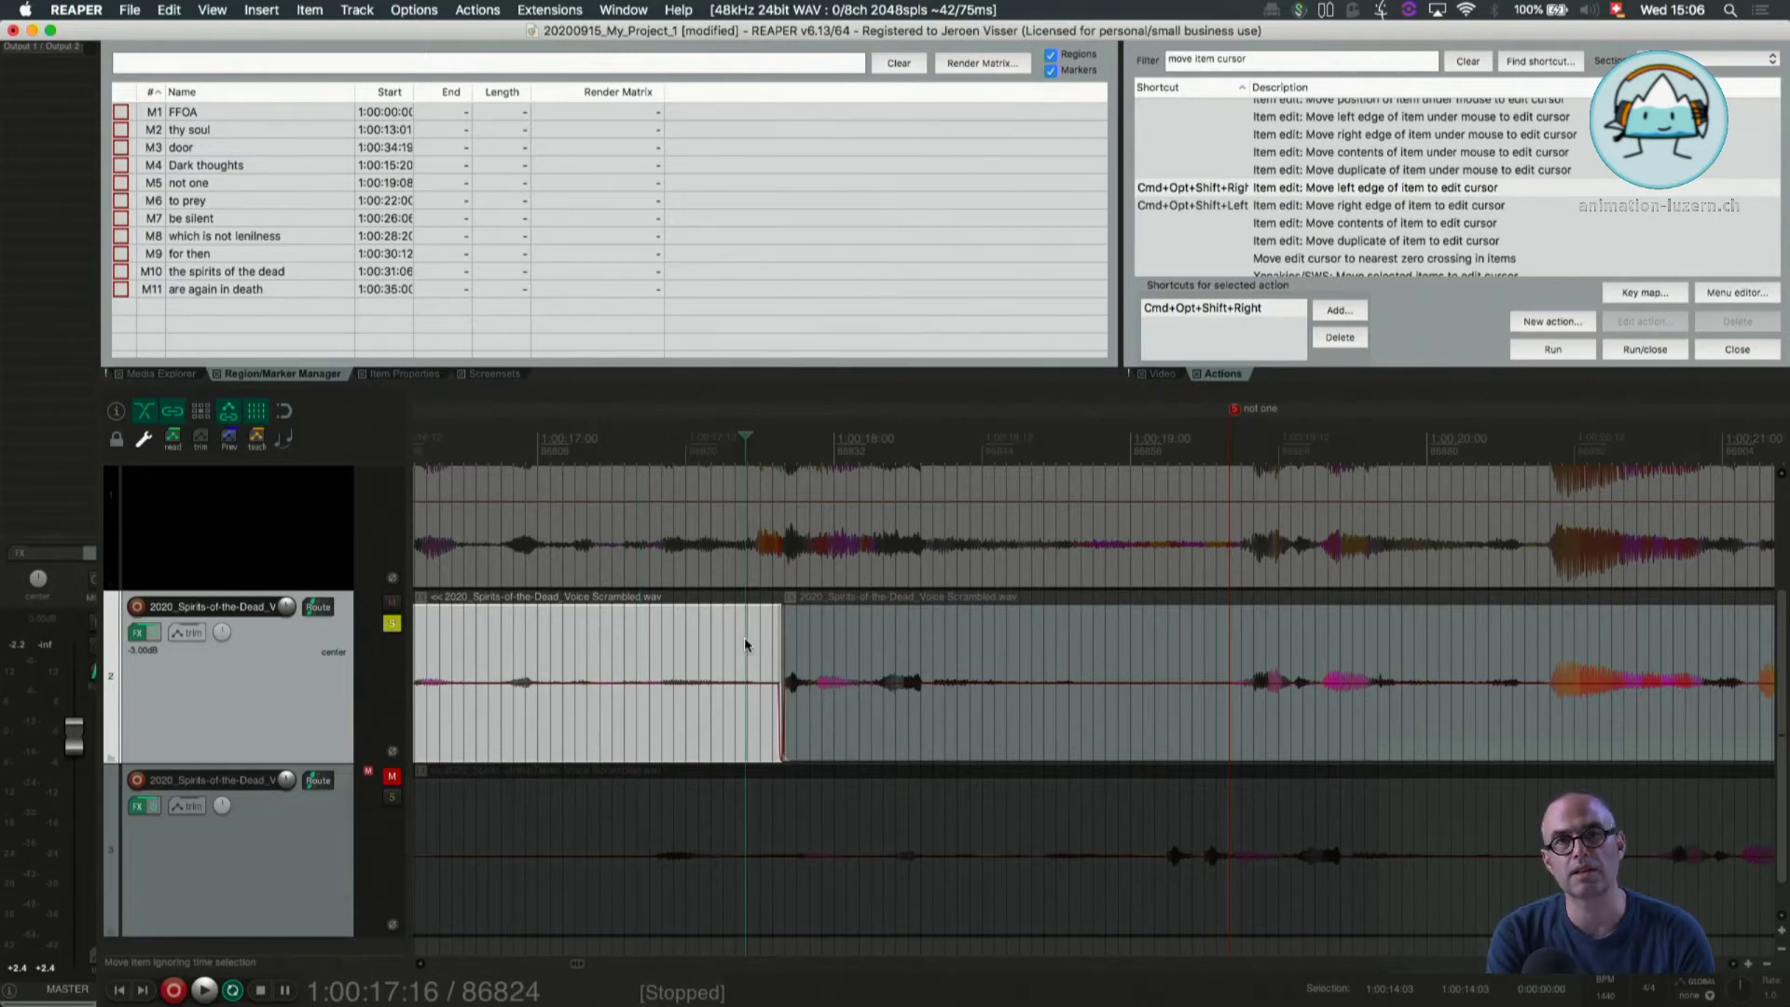
Play the edited voice track from 1:00:17:16 through the "not one" phrase to locate the next repeated sound
{"action": "key", "text": "space"}
{"action": "scroll", "coordinate": [988, 643], "scroll_direction": "up", "scroll_amount": 2}
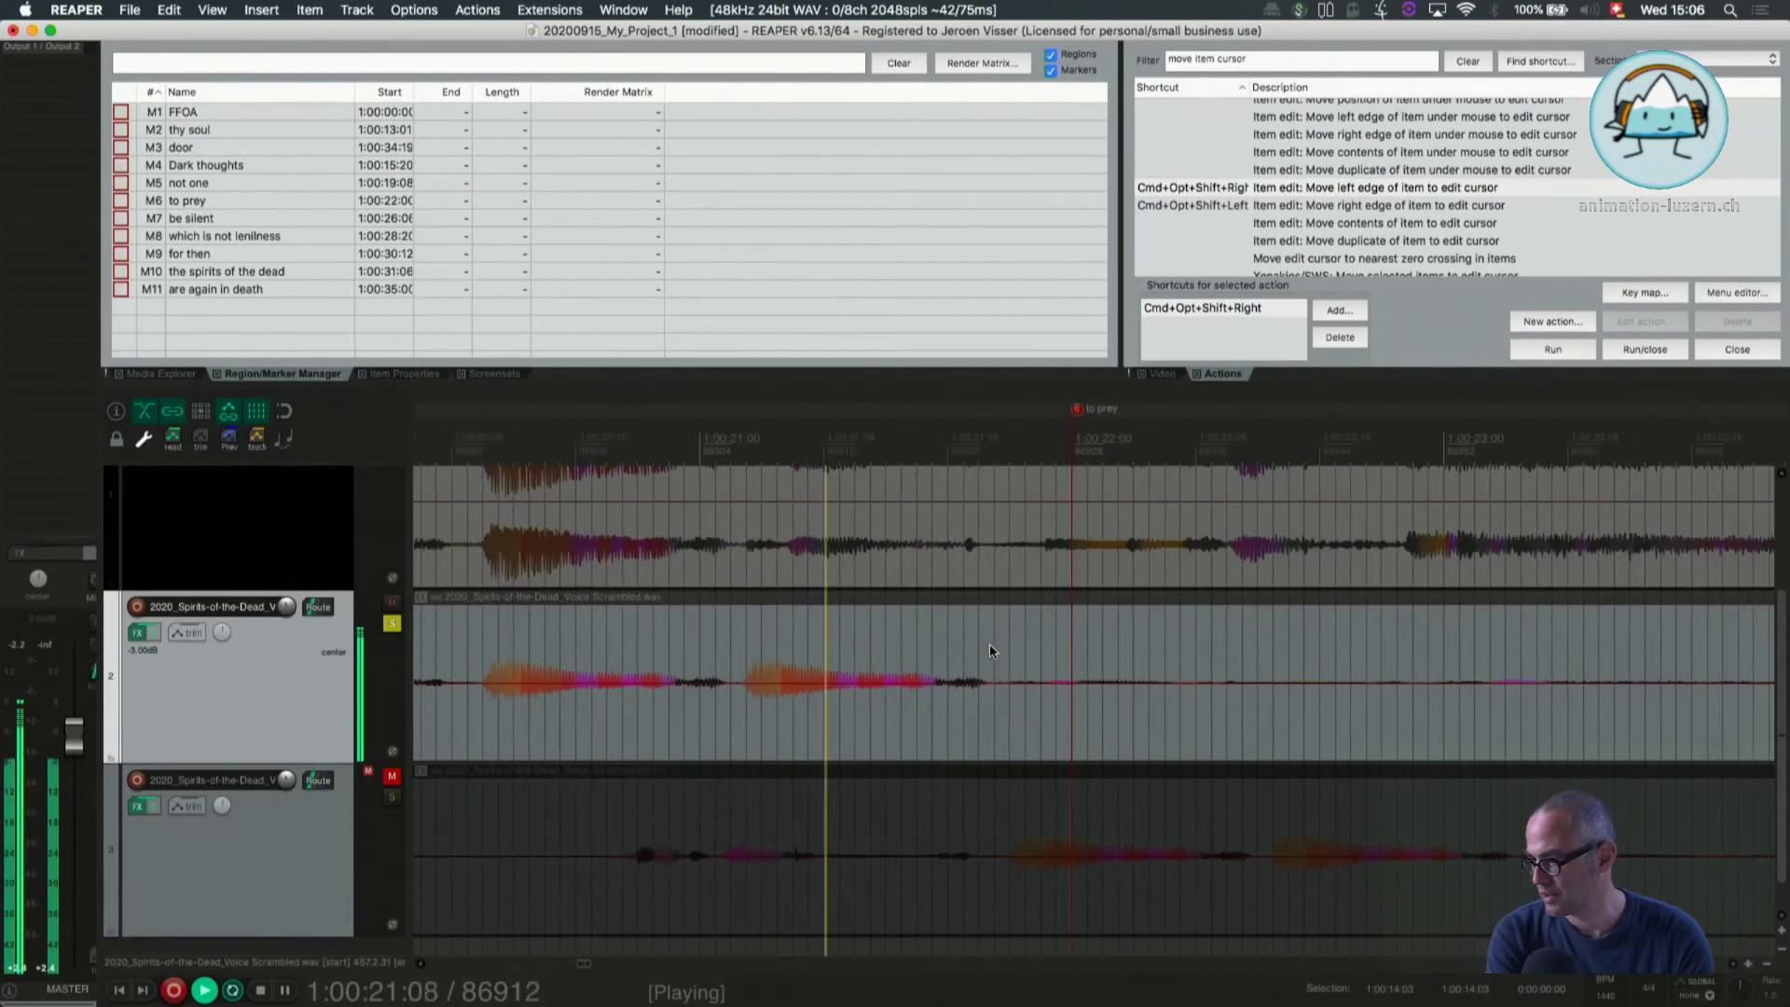
{"action": "key", "text": "space"}
Split the voice item at 1:00:21:02 and 1:00:21:19 and delete the repeated sound between the cuts
{"action": "left_click", "coordinate": [692, 686]}
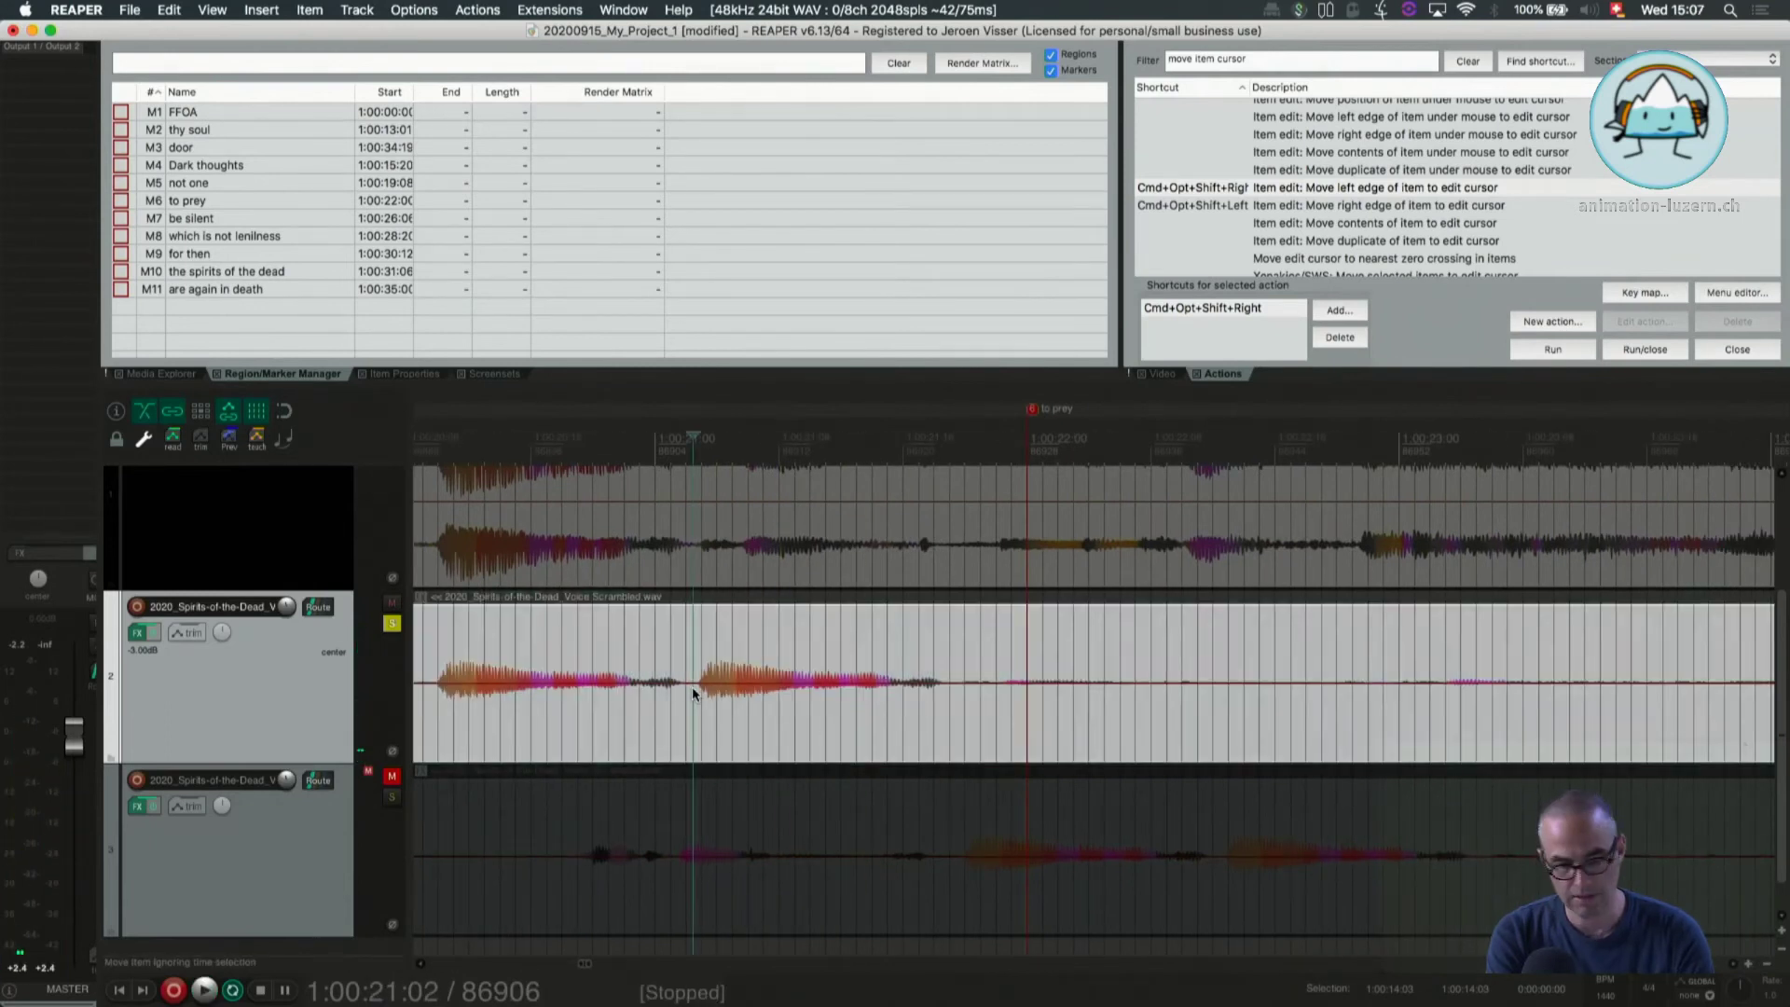
{"action": "key", "text": "super+alt+shift+Right"}
{"action": "scroll", "coordinate": [871, 686], "scroll_direction": "up", "scroll_amount": 2}
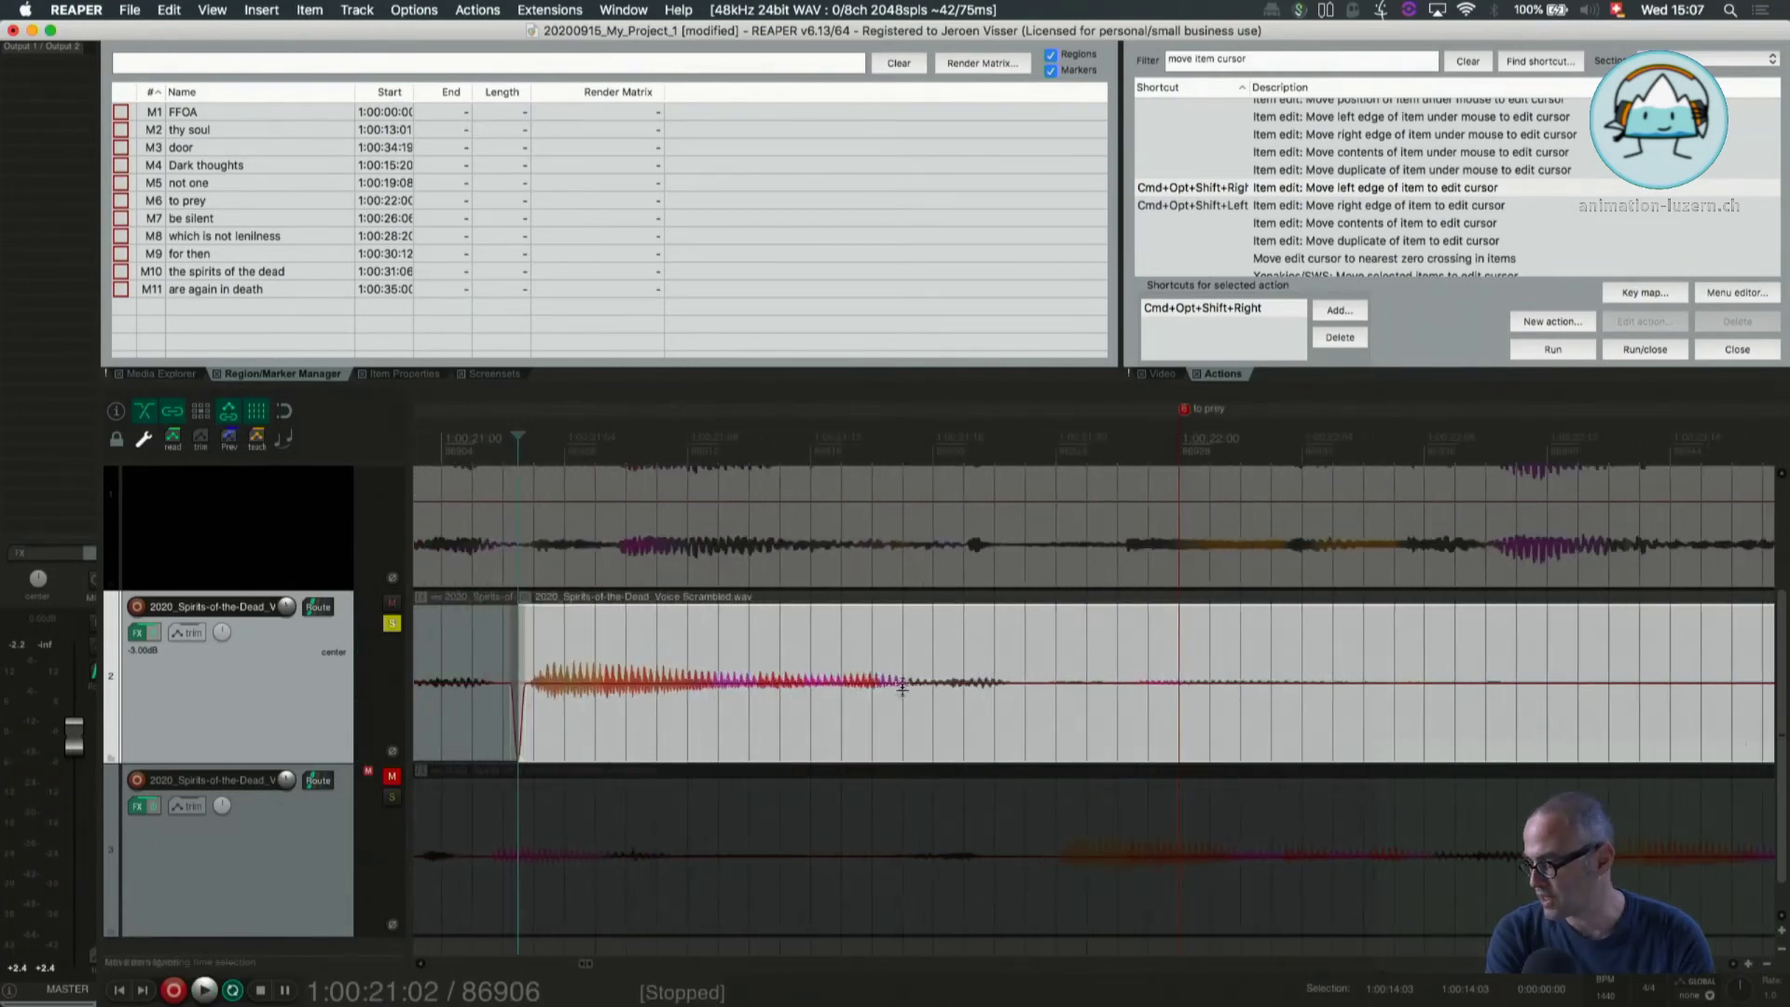
{"action": "scroll", "coordinate": [903, 688], "scroll_direction": "down", "scroll_amount": 1}
{"action": "left_click", "coordinate": [1013, 690]}
{"action": "key", "text": "super+alt+shift+Right"}
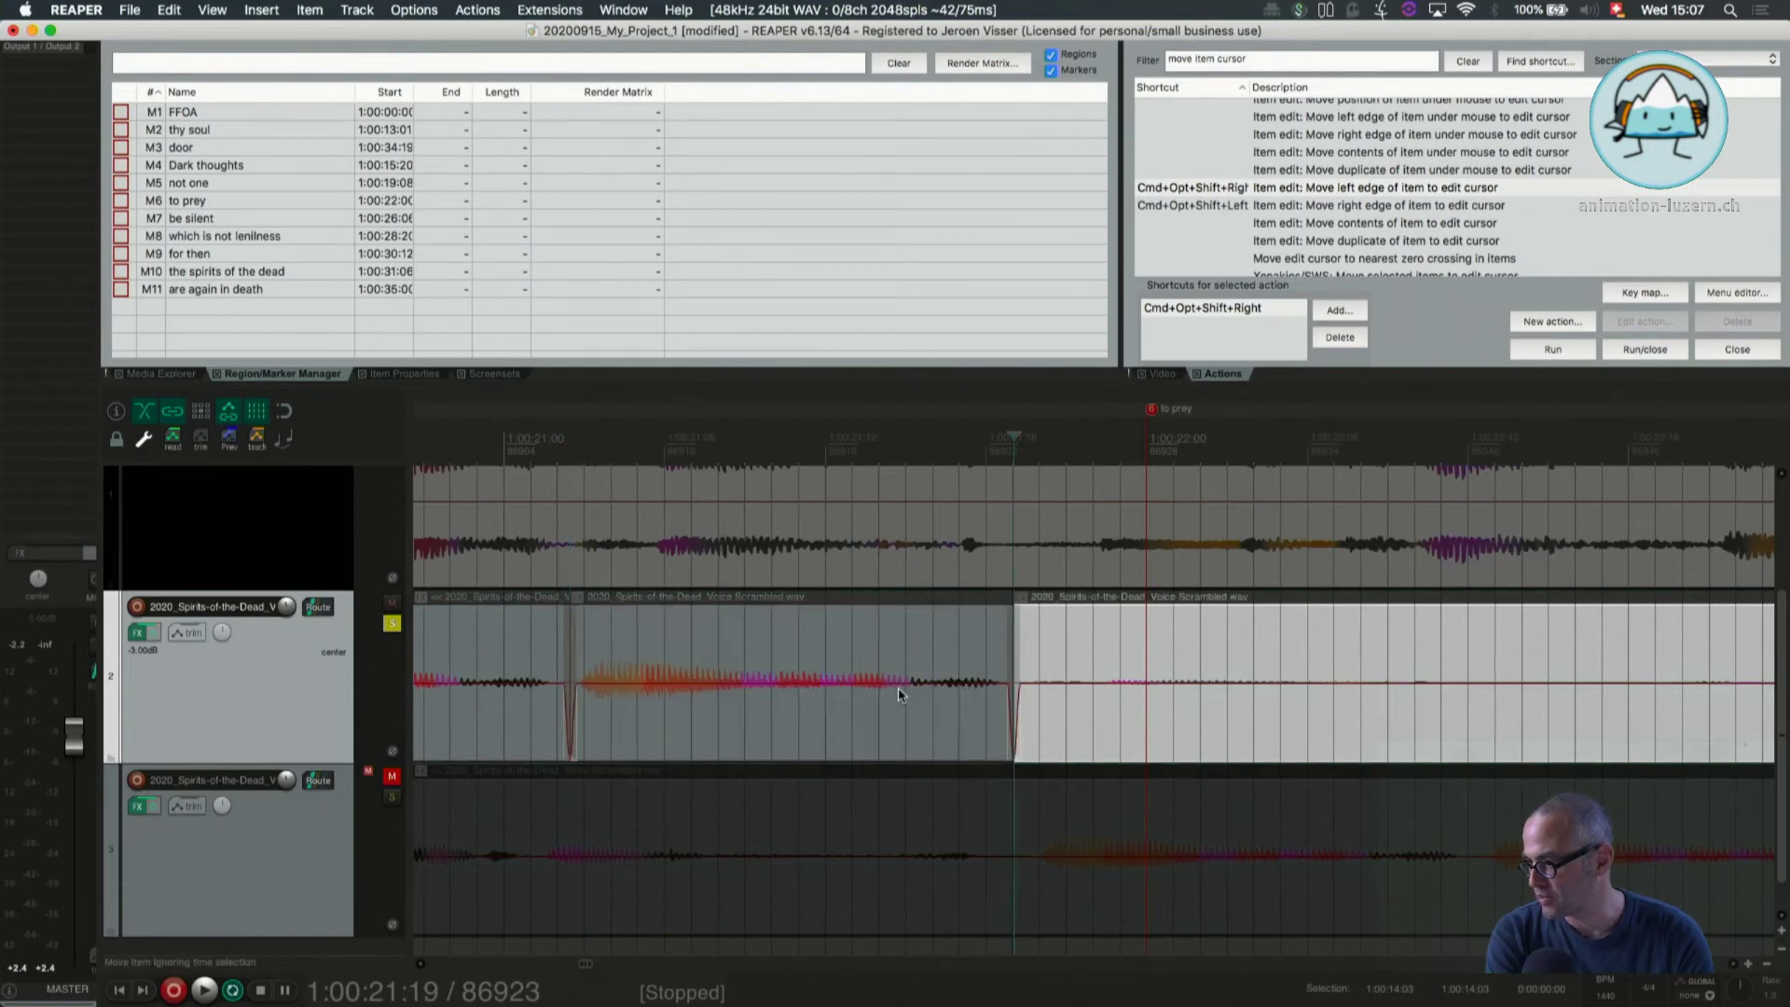
{"action": "left_click", "coordinate": [898, 690]}
{"action": "key", "text": "Delete"}
Move the voice item after the deleted section earlier so that it closes the gap at 1:00:21:02
{"action": "left_click", "coordinate": [1031, 651]}
{"action": "left_click_drag", "start_coordinate": [1031, 651], "coordinate": [617, 632]}
{"action": "scroll", "coordinate": [790, 636], "scroll_direction": "down", "scroll_amount": 1}
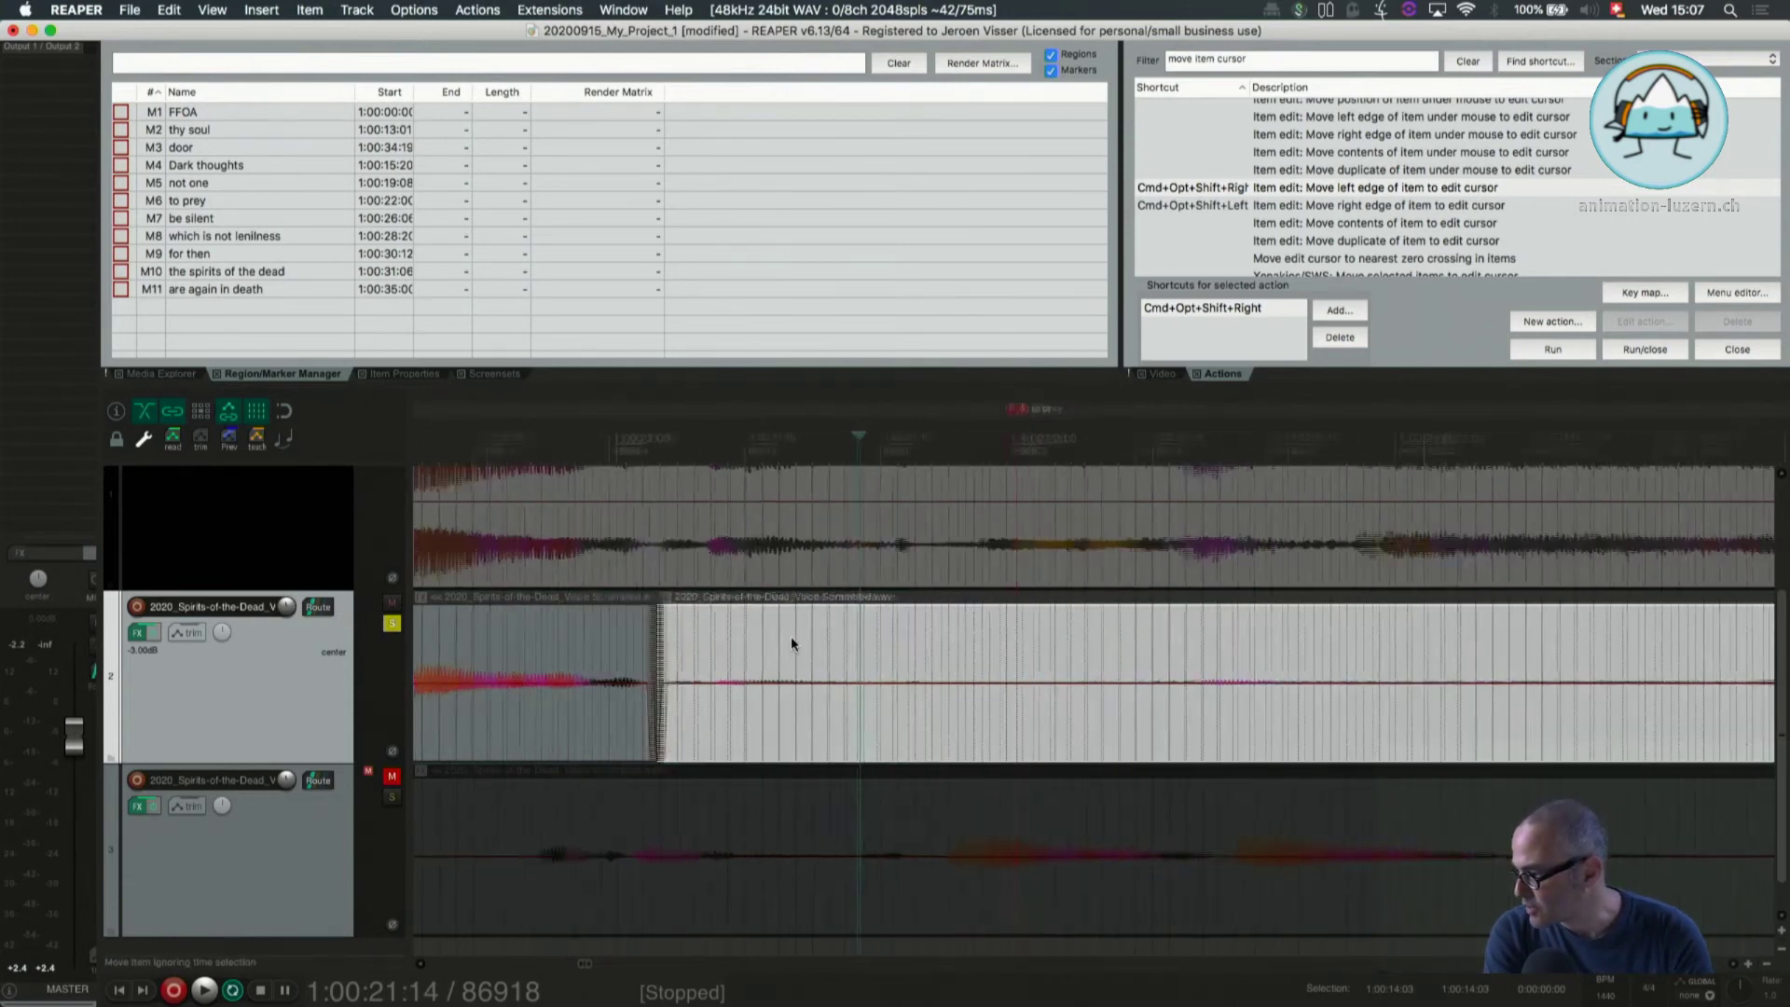
{"action": "scroll", "coordinate": [790, 635], "scroll_direction": "down", "scroll_amount": 1}
Play the voice track from 1:00:20:11 across the new join and through the quiet "to prey" passage
{"action": "left_click", "coordinate": [556, 617]}
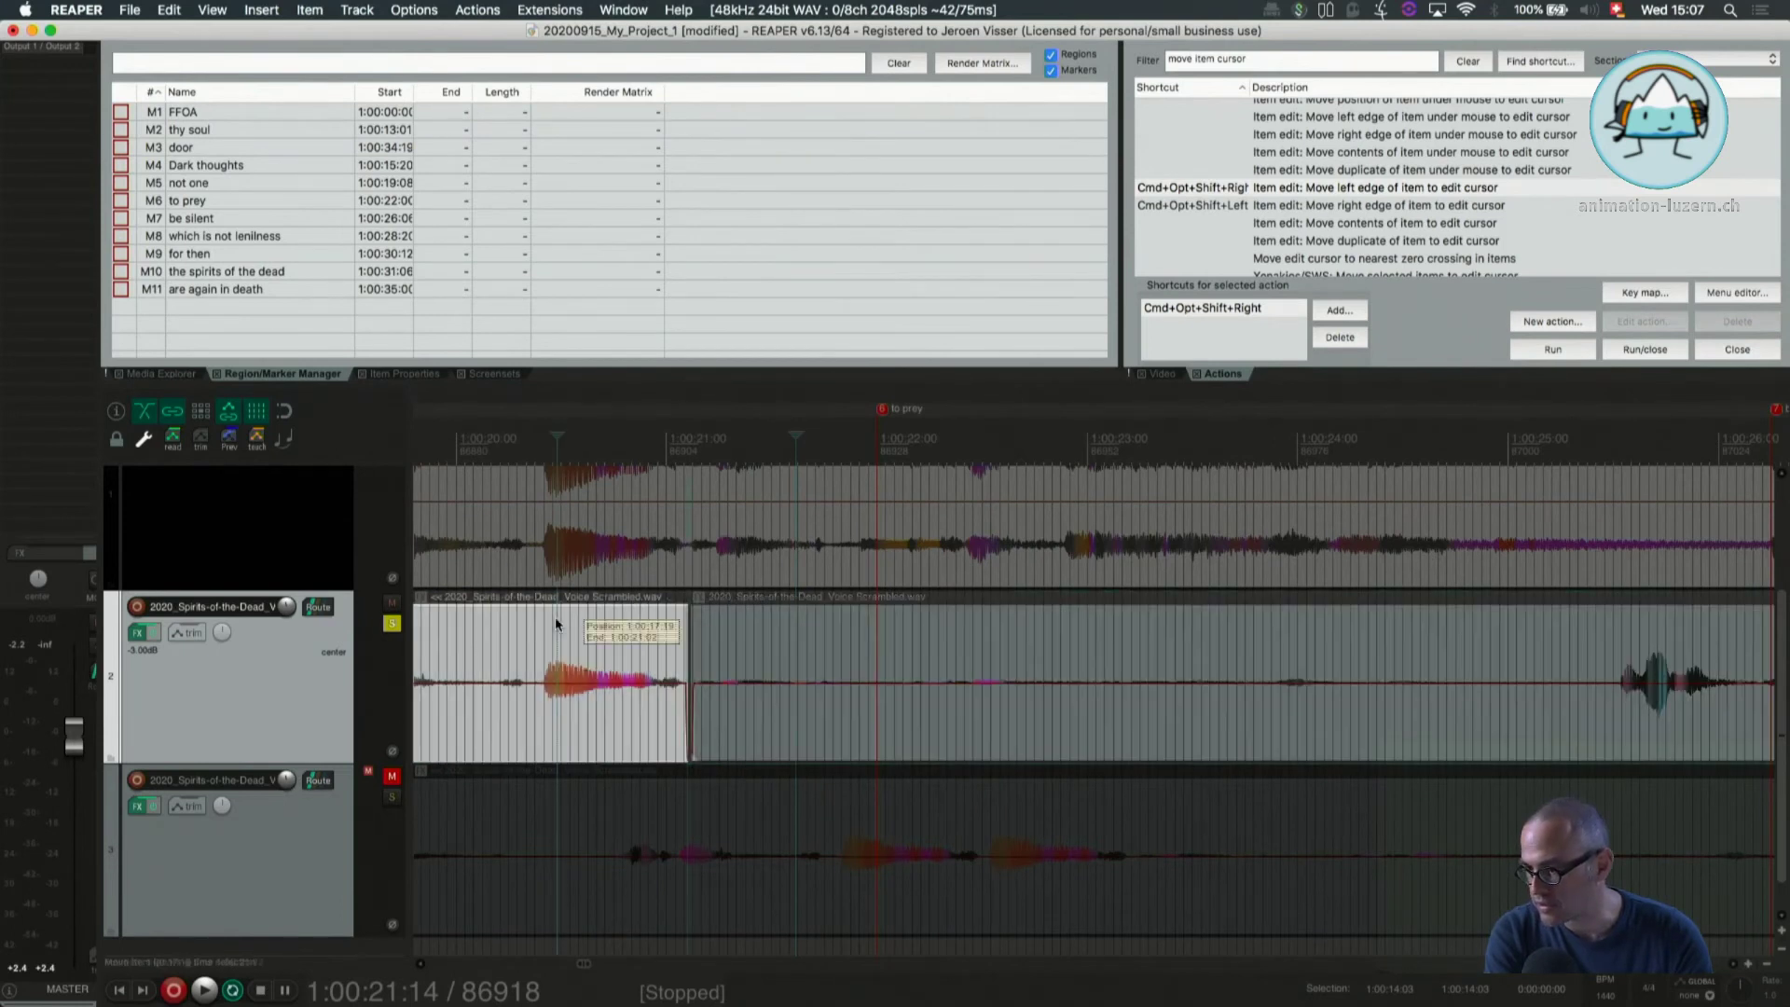
{"action": "key", "text": "space"}
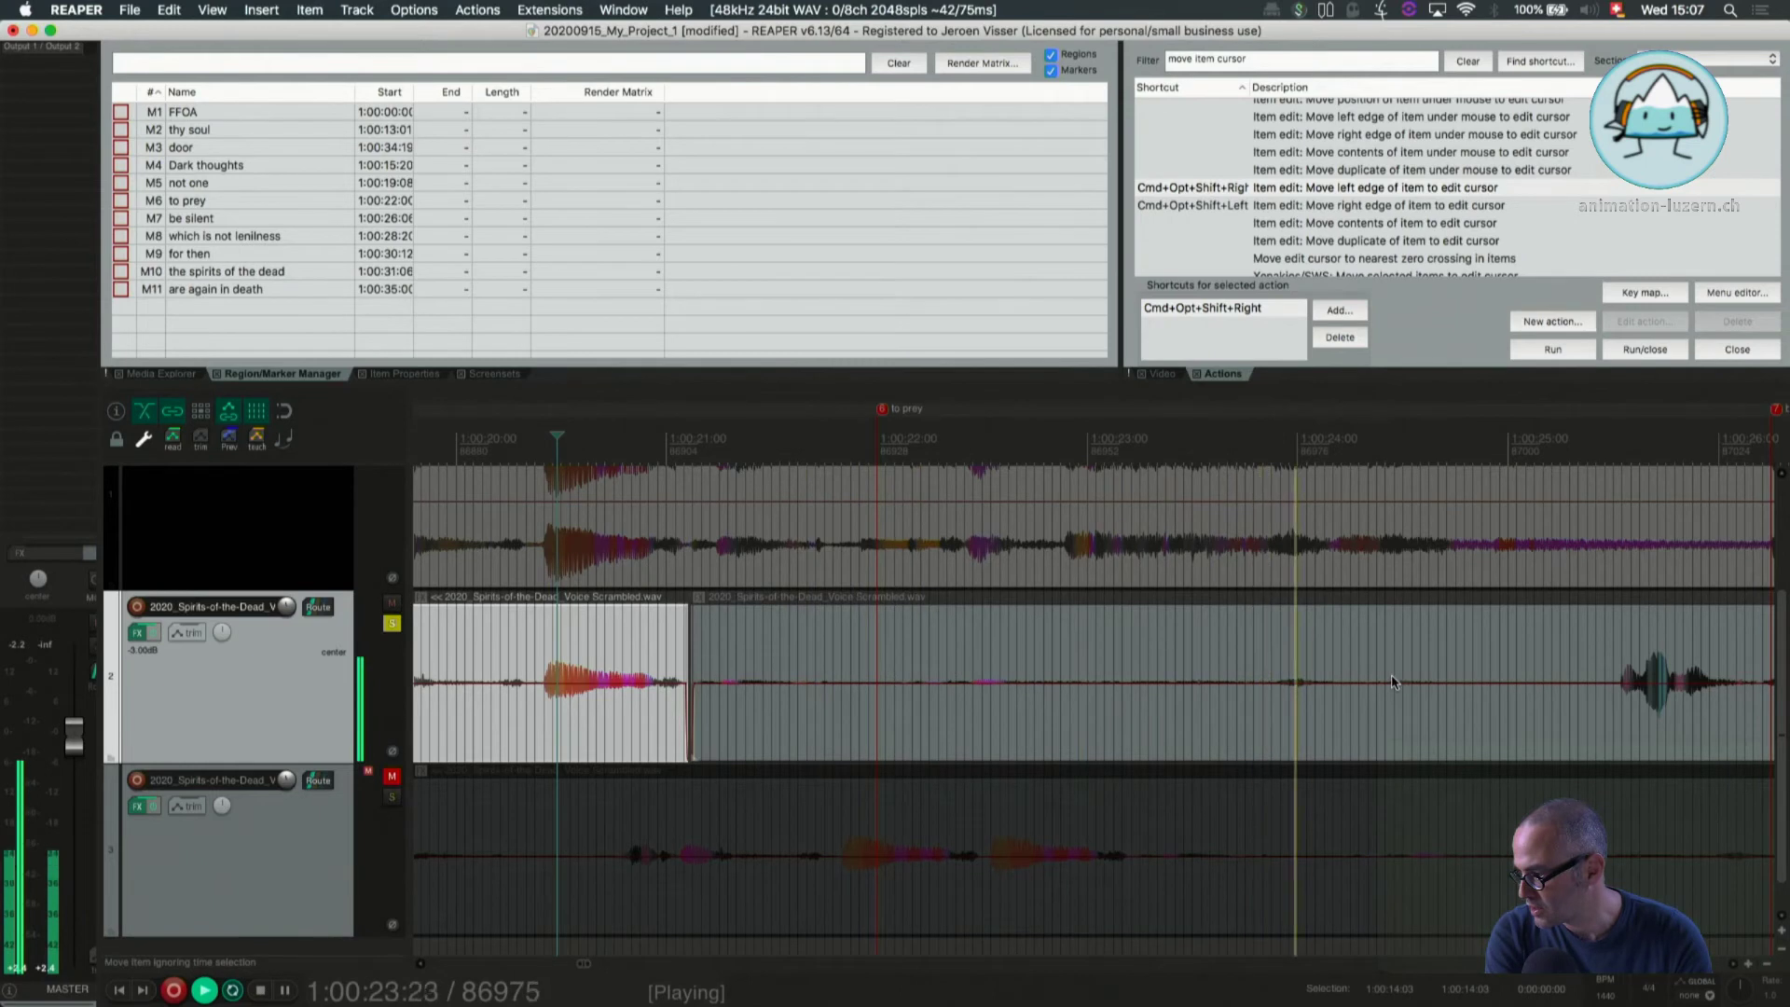
{"action": "key", "text": "space"}
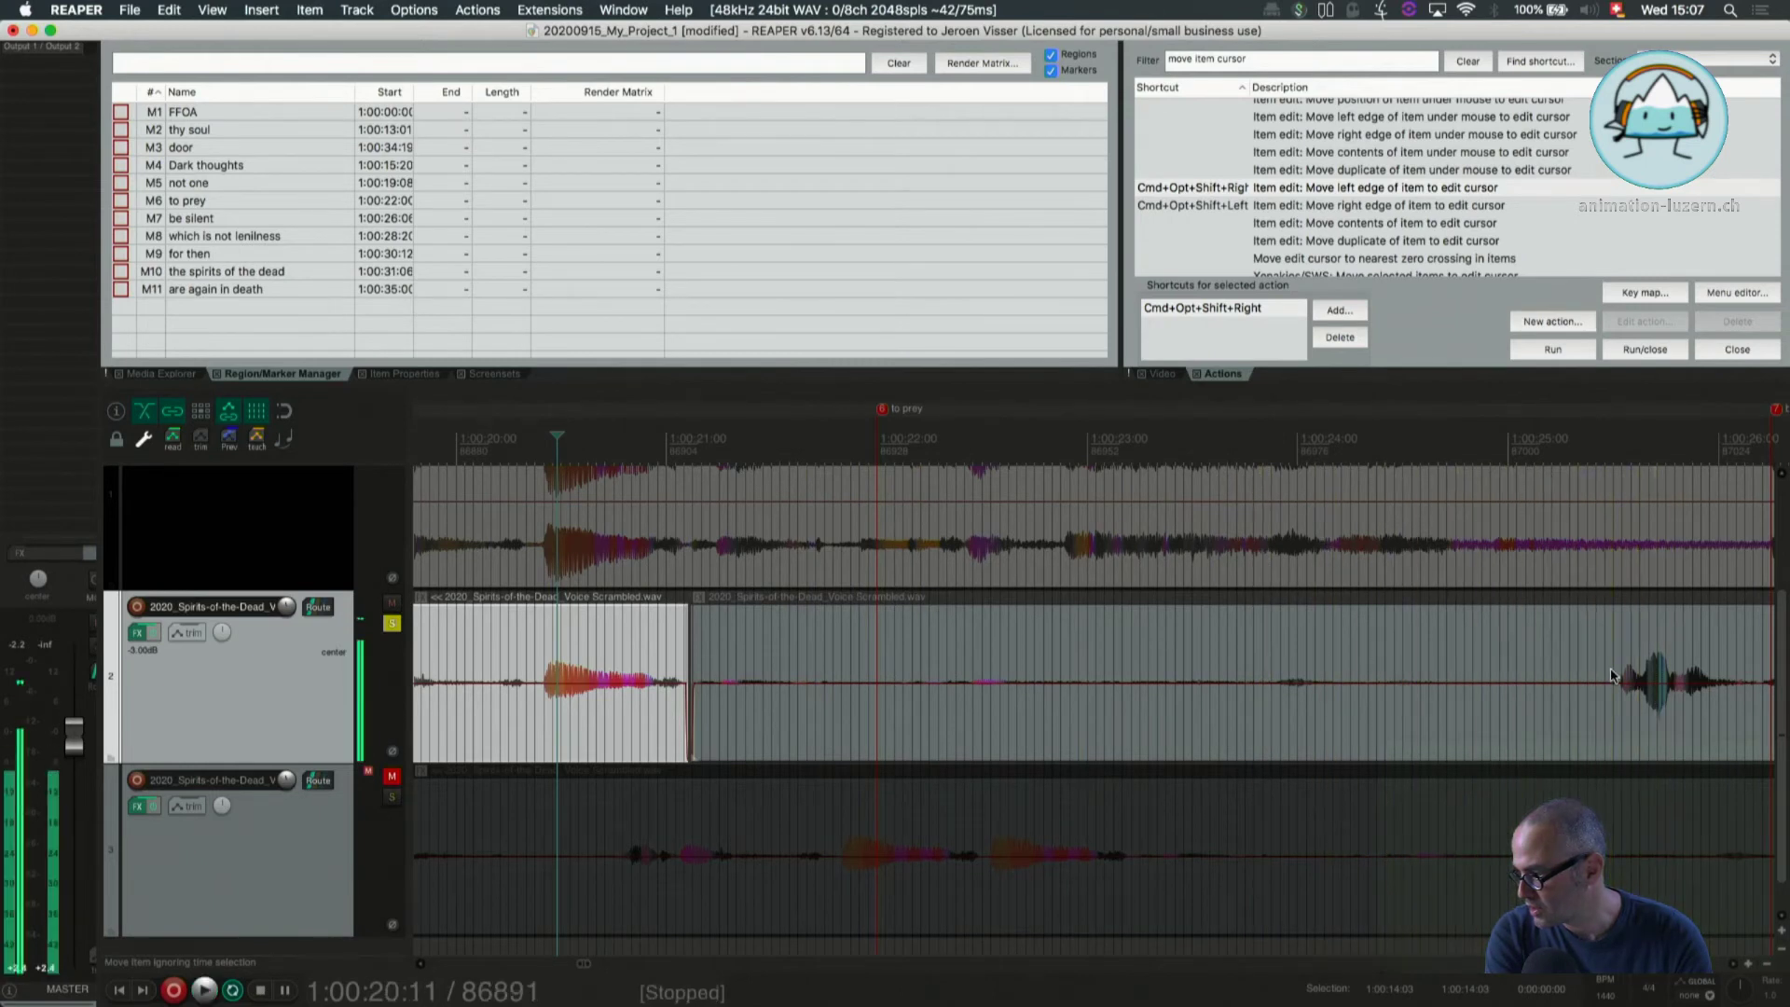
Split the voice item at 1:00:25:12 before the loud phrase and move the second part to the "be silent" marker
{"action": "left_click", "coordinate": [1609, 673]}
{"action": "scroll", "coordinate": [1609, 673], "scroll_direction": "down", "scroll_amount": 2}
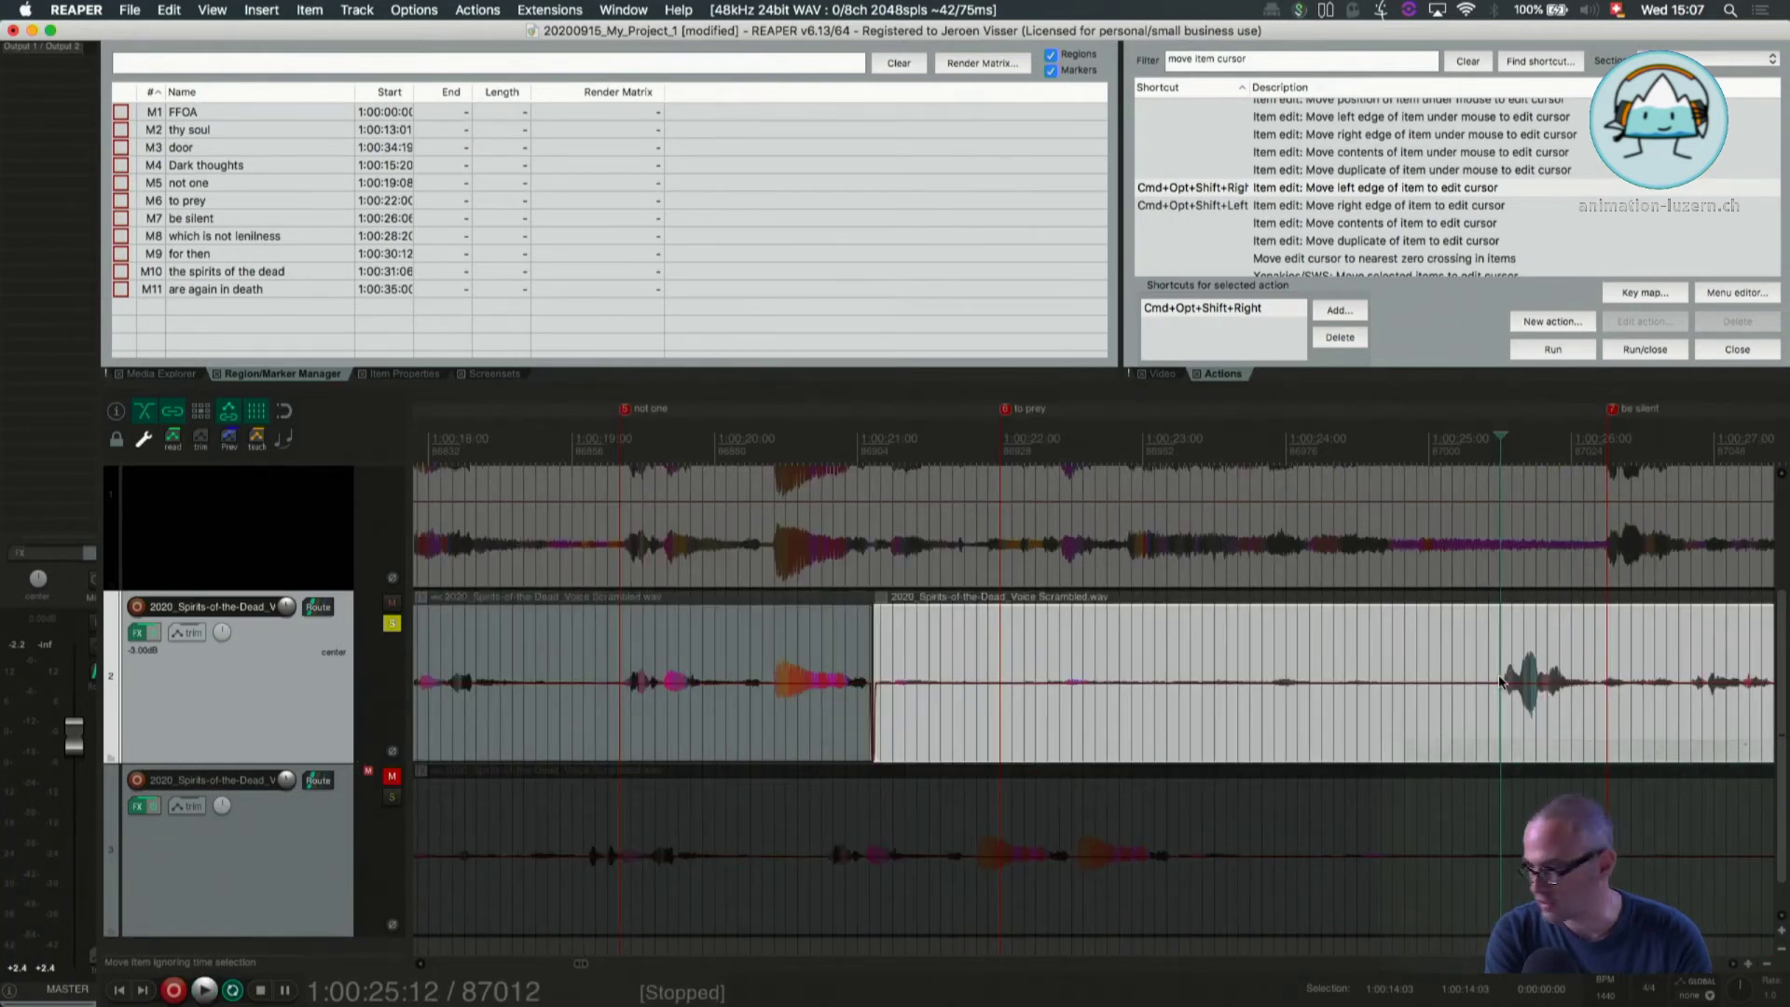
{"action": "key", "text": "s"}
{"action": "left_click_drag", "start_coordinate": [1501, 681], "coordinate": [1678, 681]}
{"action": "scroll", "coordinate": [1678, 682], "scroll_direction": "up", "scroll_amount": 6}
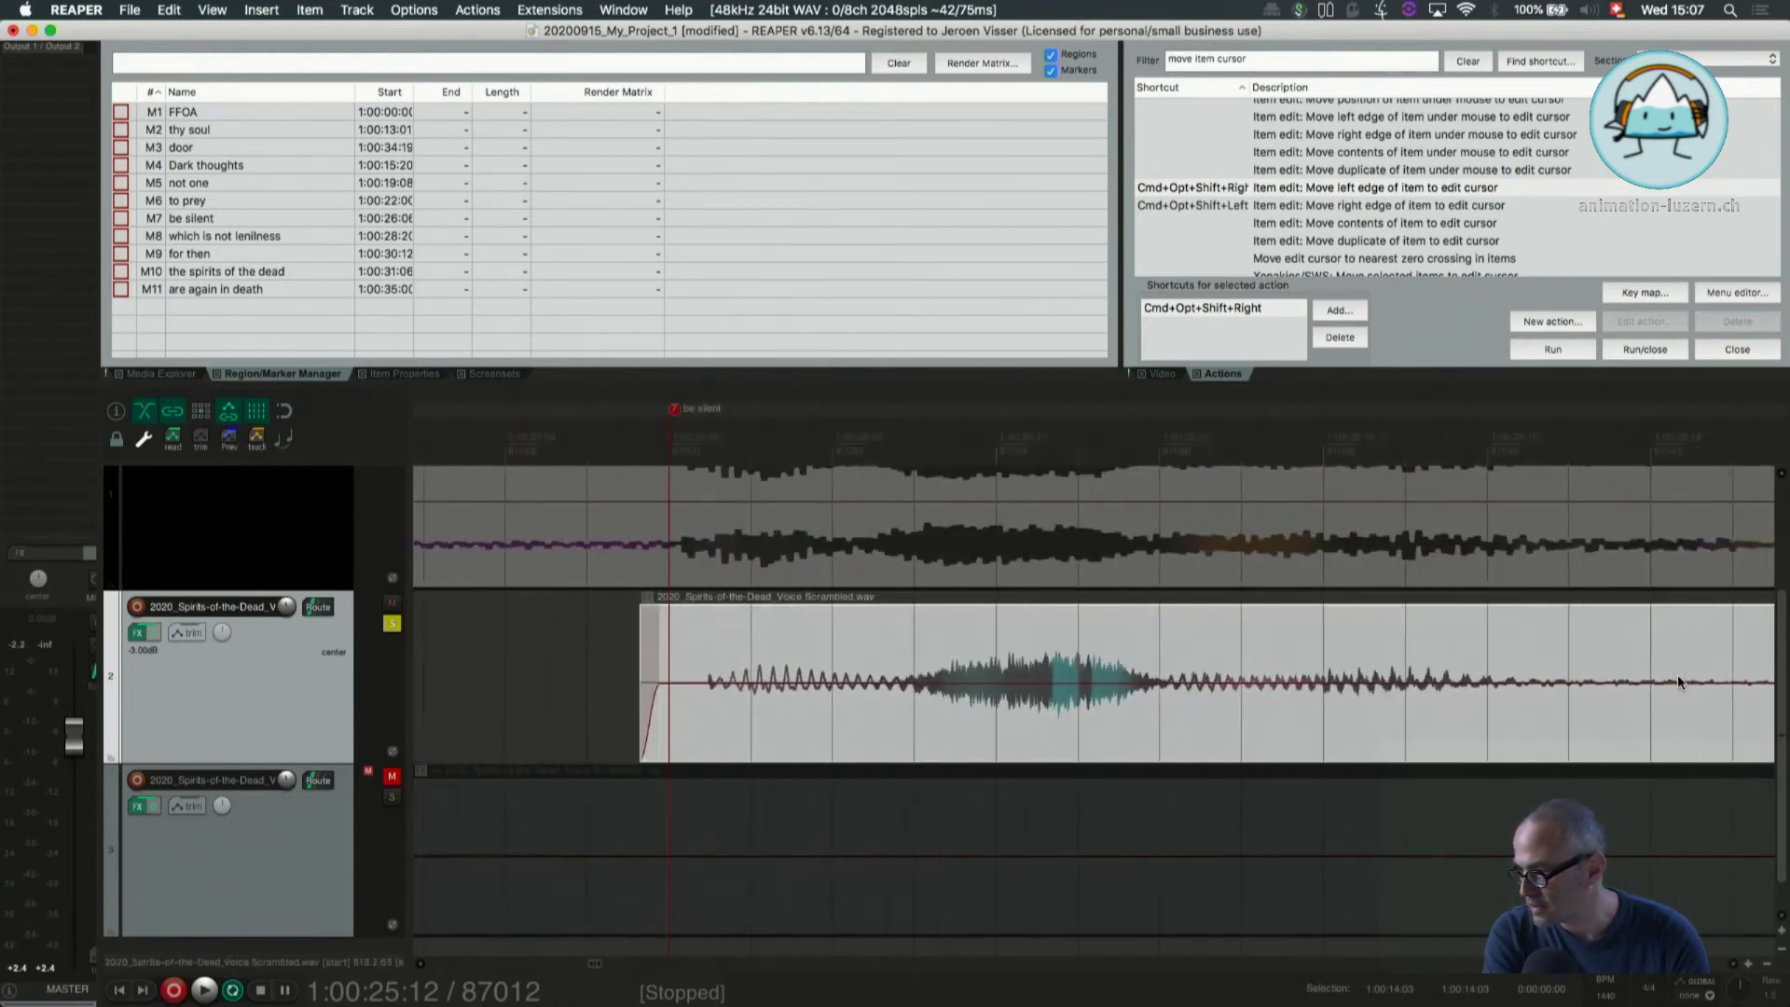
Fine-align the onset of the "be silent" voice item with the start of that phrase in the VIDEO waveform
{"action": "scroll", "coordinate": [1176, 662], "scroll_direction": "up", "scroll_amount": 2}
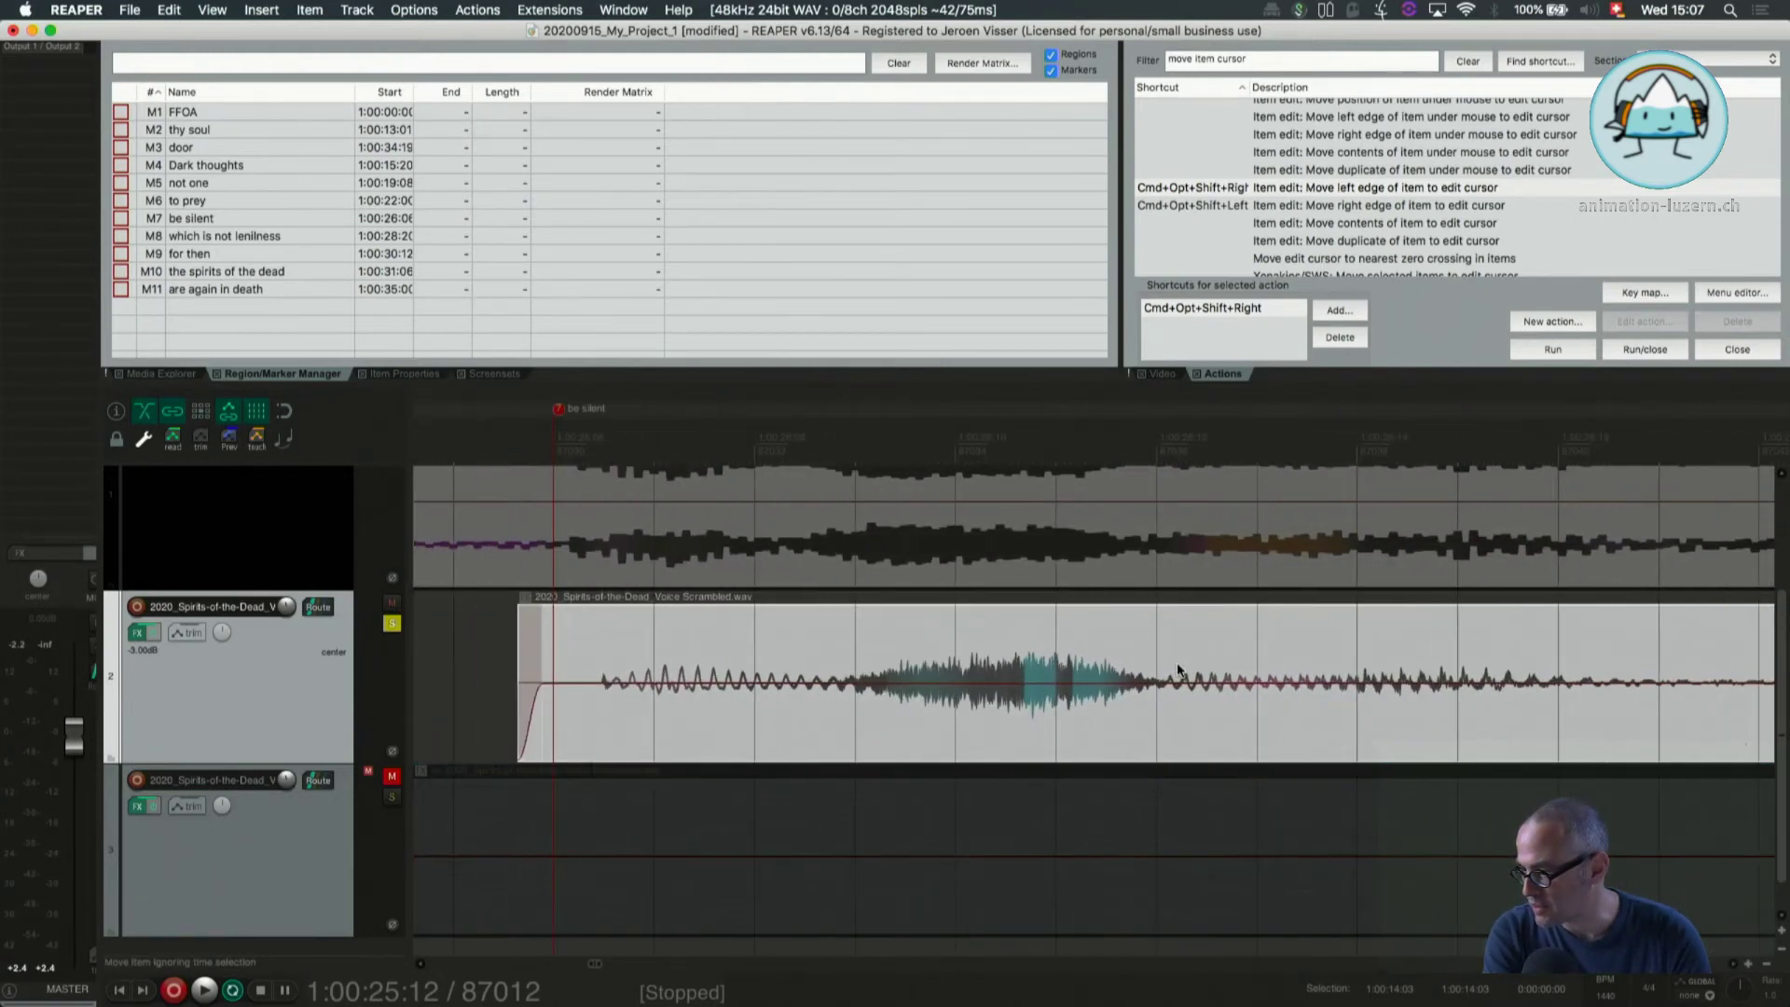
{"action": "left_click_drag", "start_coordinate": [1133, 635], "coordinate": [1083, 632]}
{"action": "left_click", "coordinate": [497, 848]}
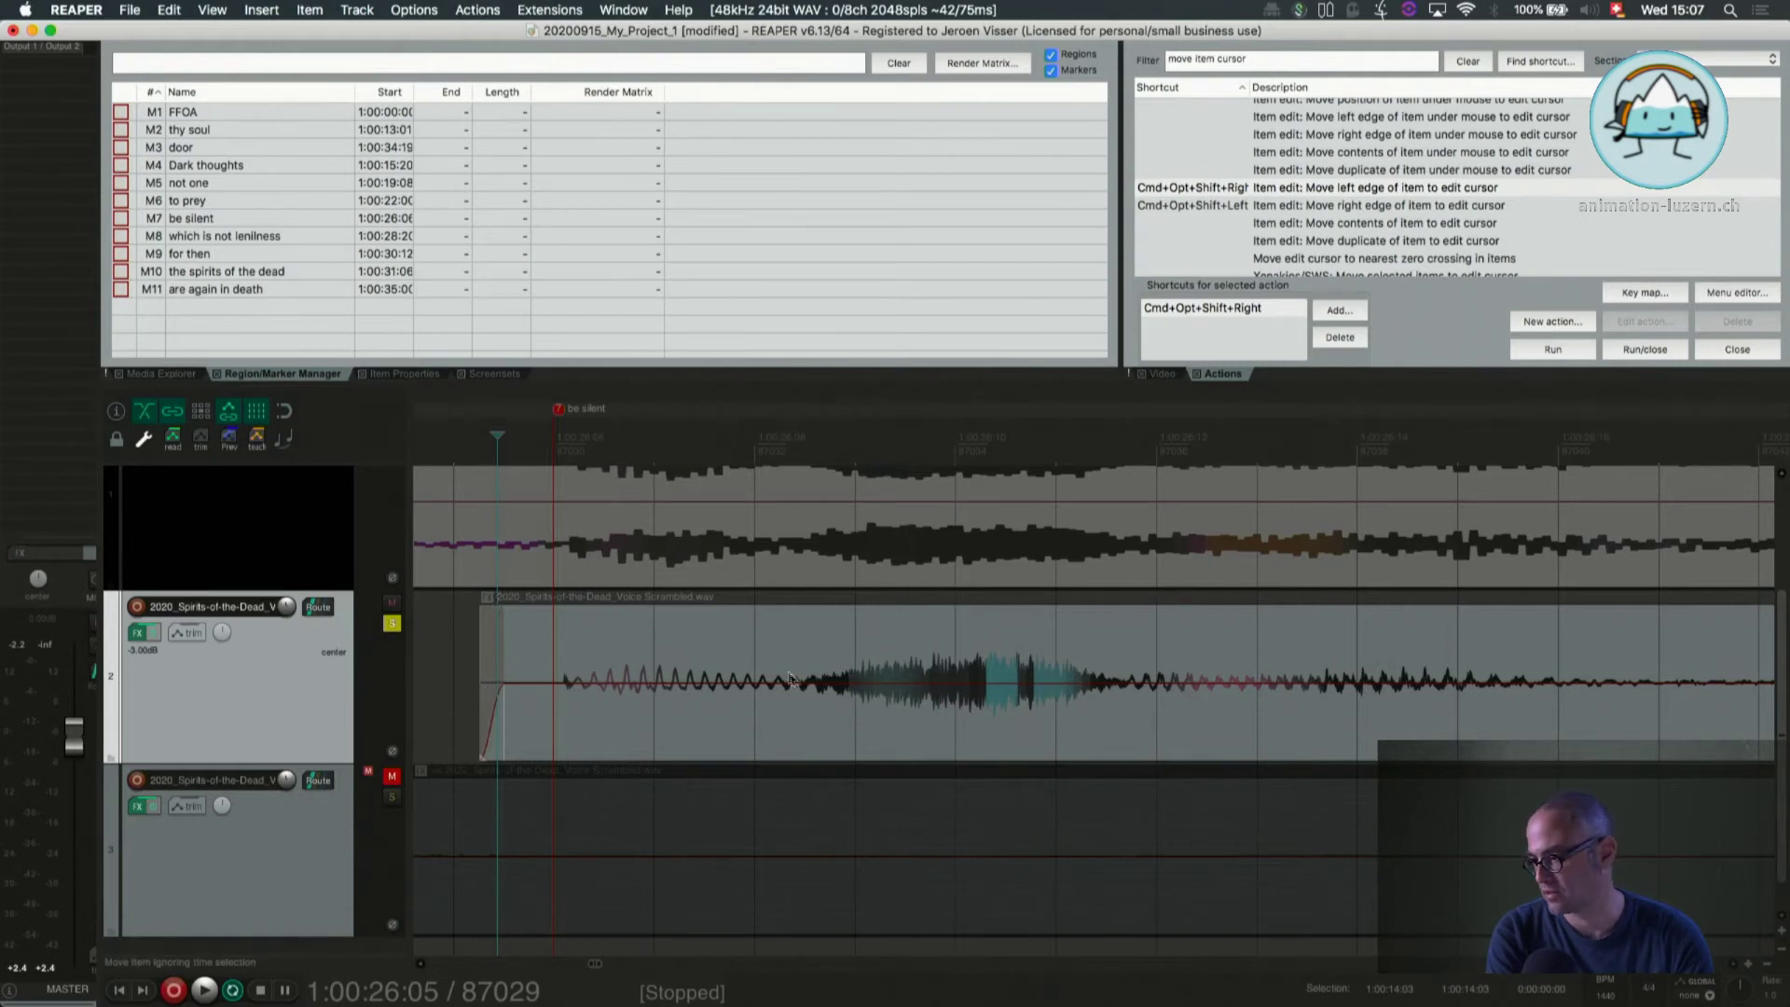
{"action": "scroll", "coordinate": [578, 681], "scroll_direction": "up", "scroll_amount": 5}
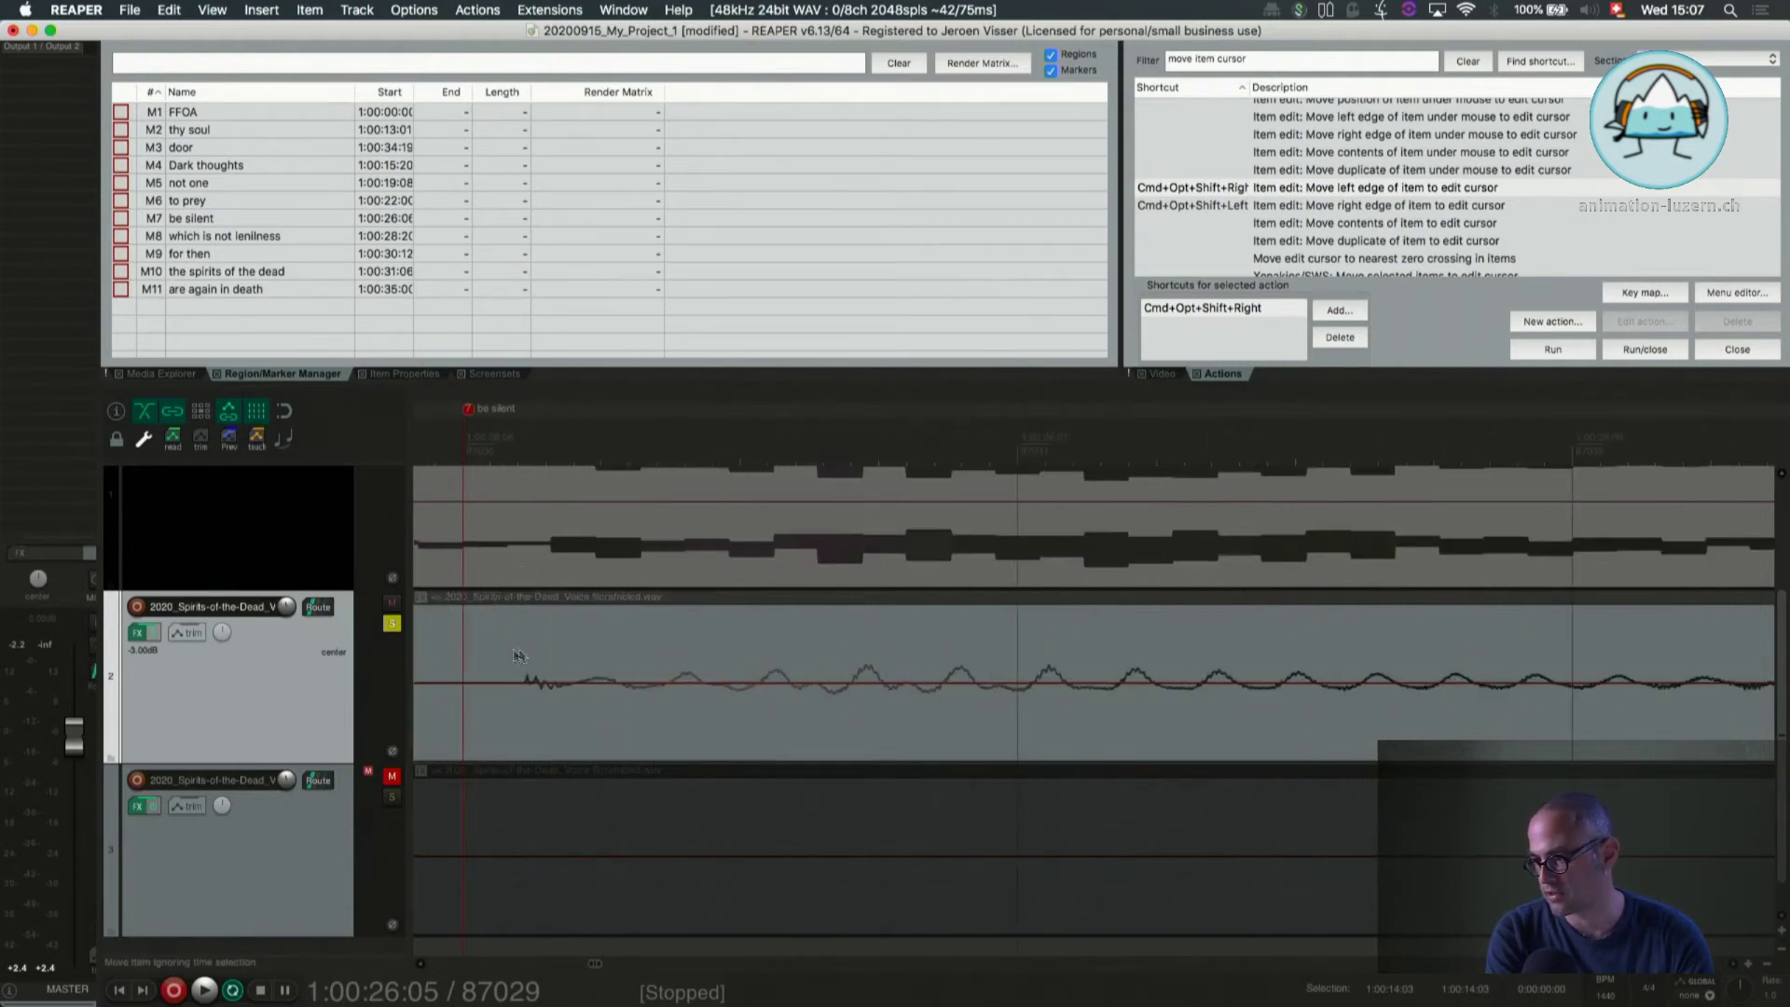
{"action": "left_click", "coordinate": [550, 645]}
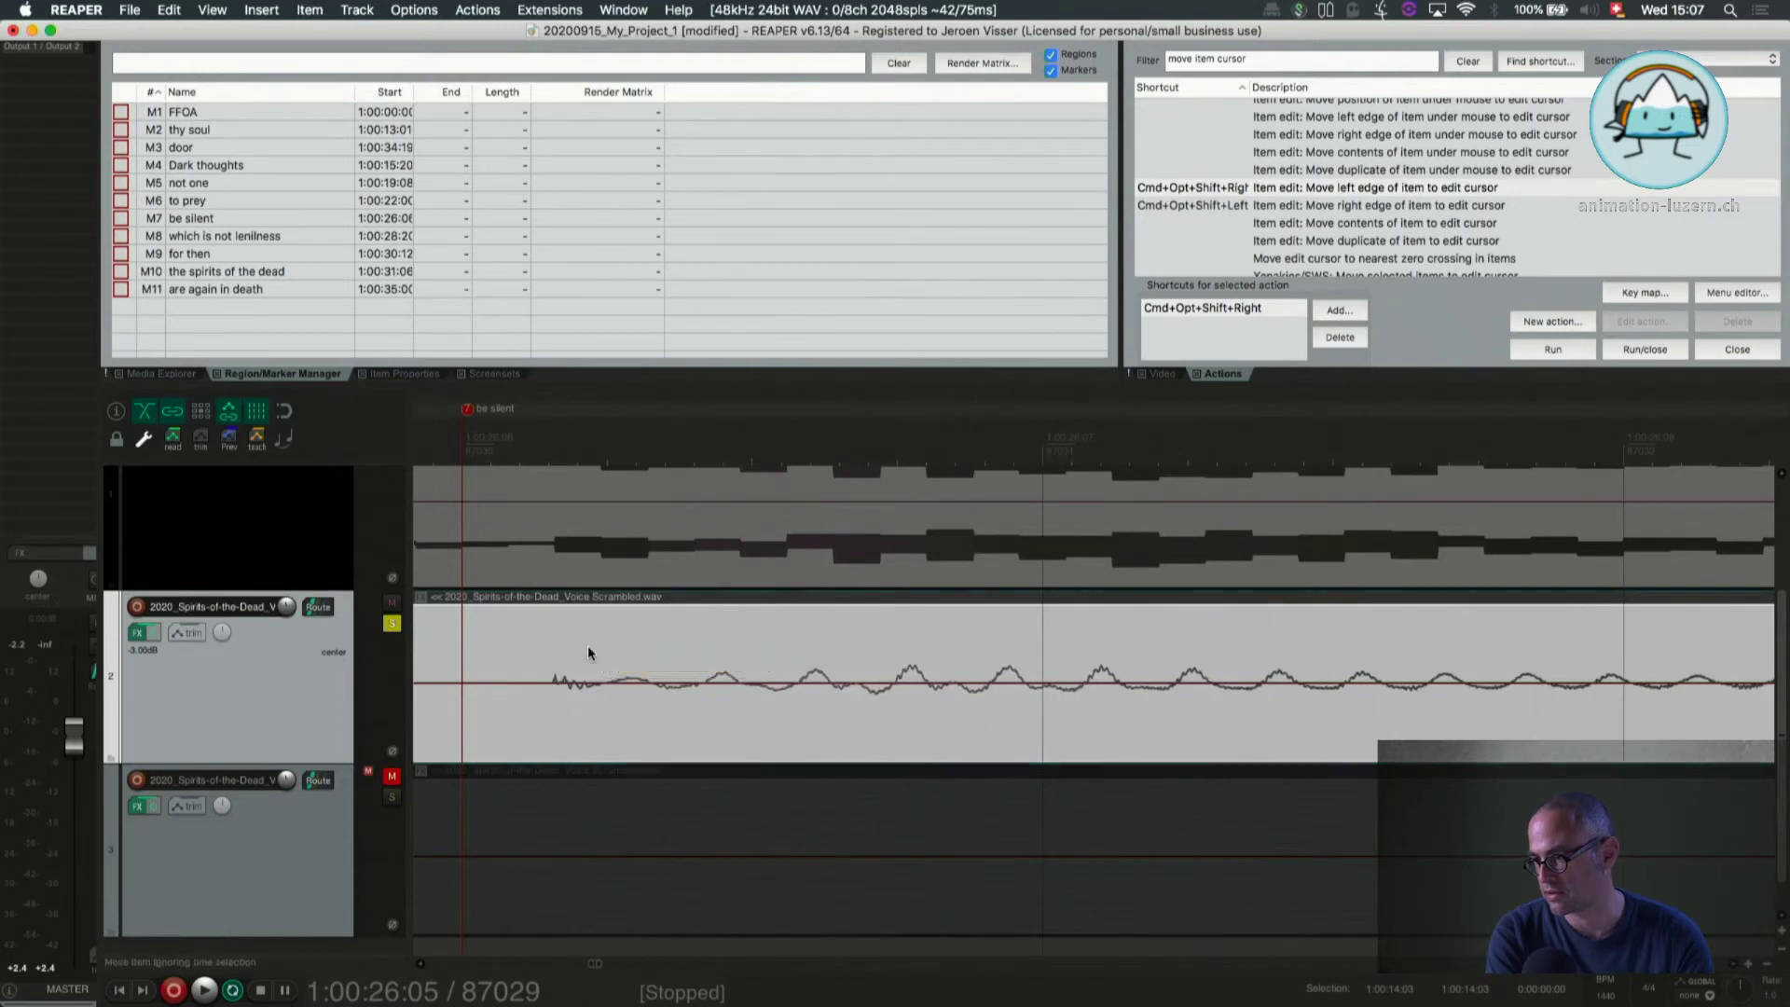
Play the voice track from 1:00:20:08 past the "to prey" marker to check the level of the quiet item
{"action": "scroll", "coordinate": [587, 645], "scroll_direction": "down", "scroll_amount": 5}
{"action": "scroll", "coordinate": [588, 645], "scroll_direction": "down", "scroll_amount": 6}
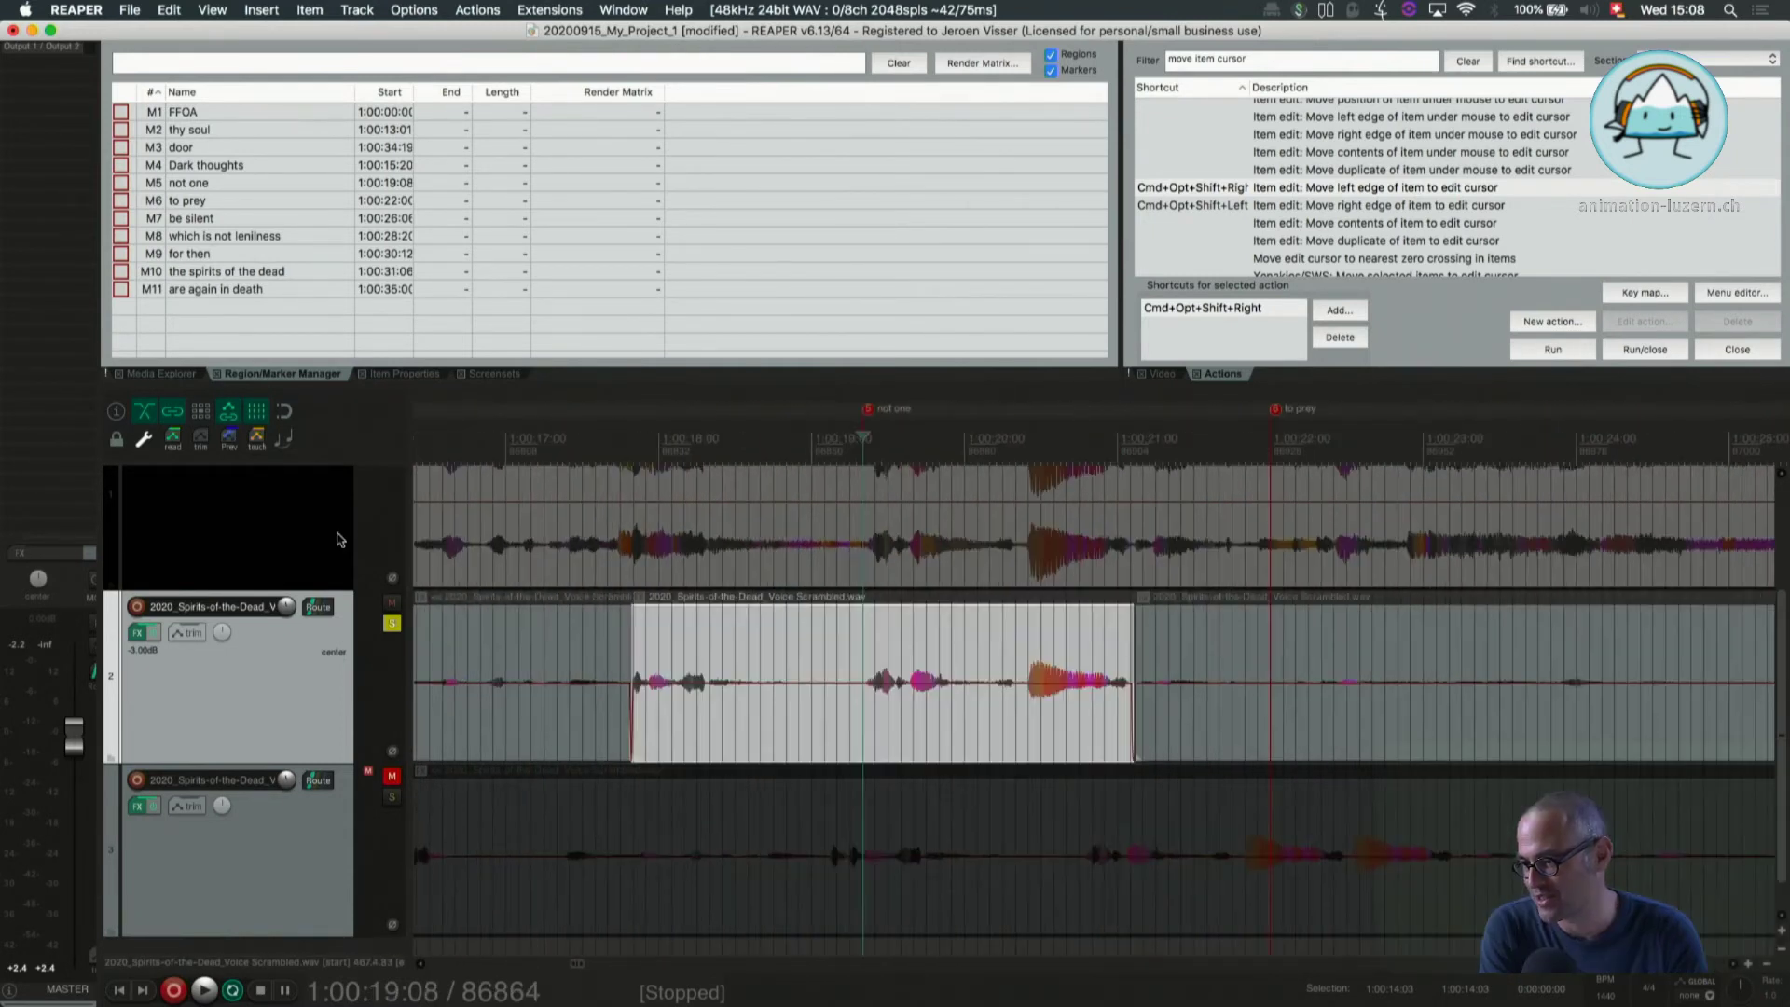
{"action": "scroll", "coordinate": [401, 616], "scroll_direction": "up", "scroll_amount": 2}
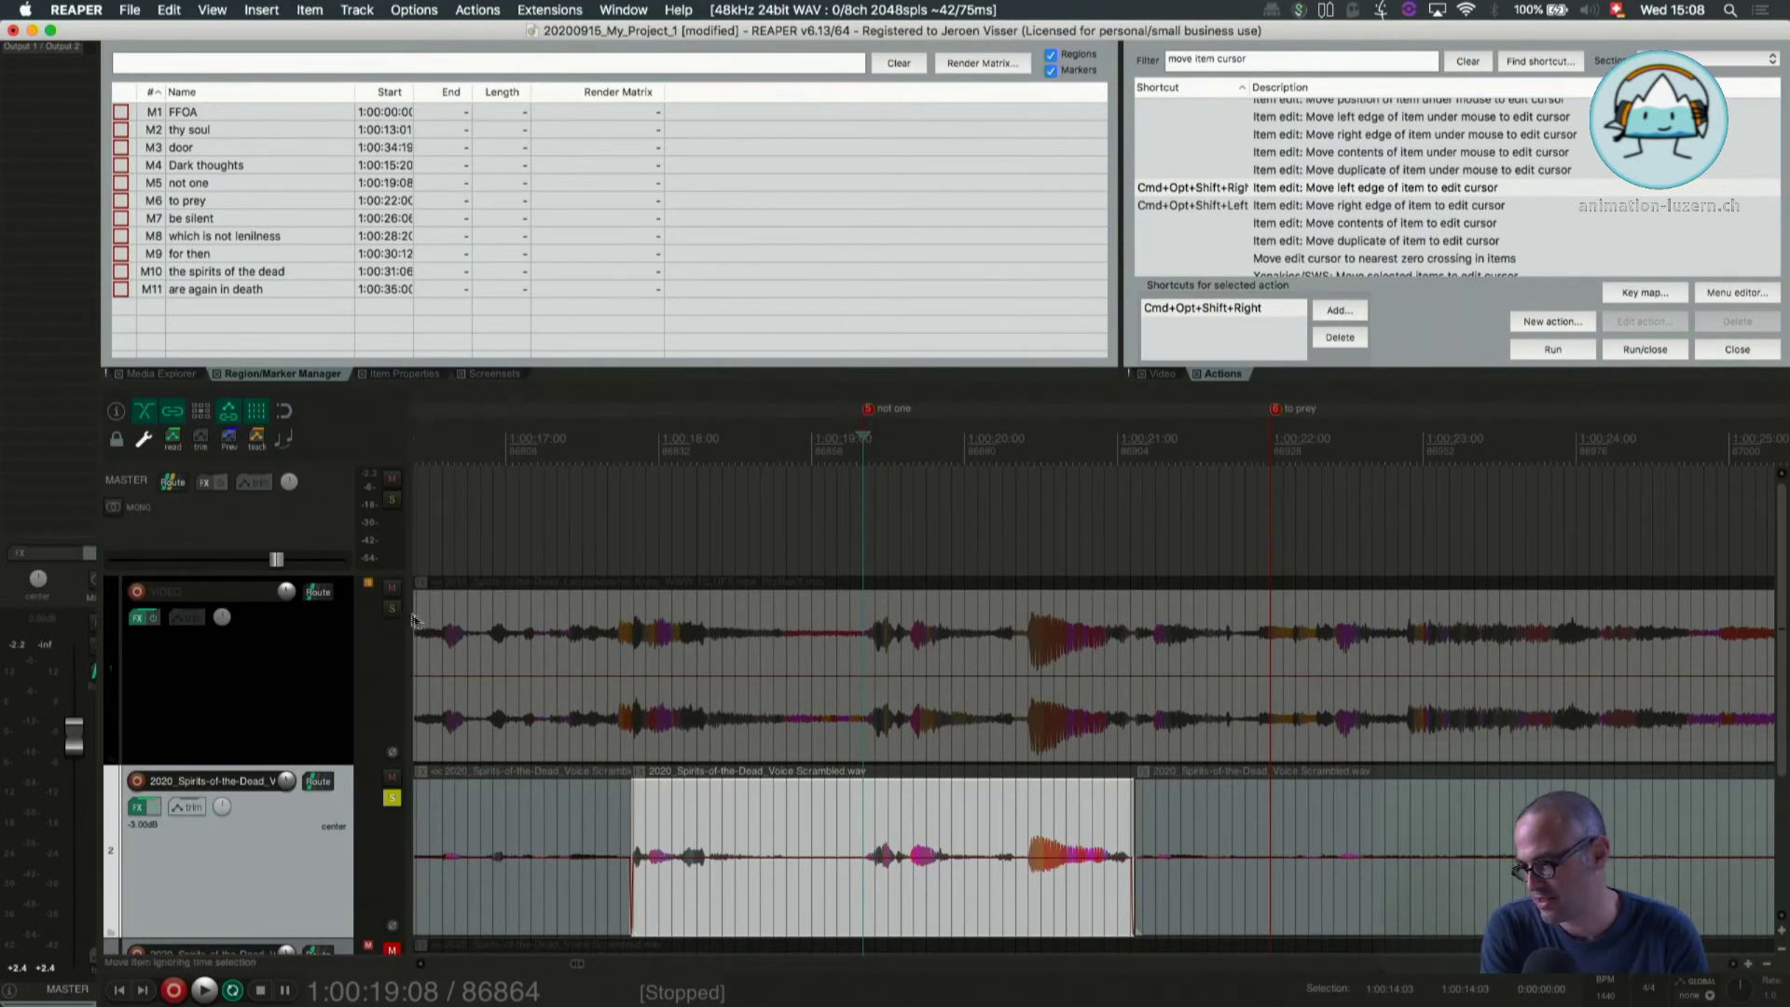
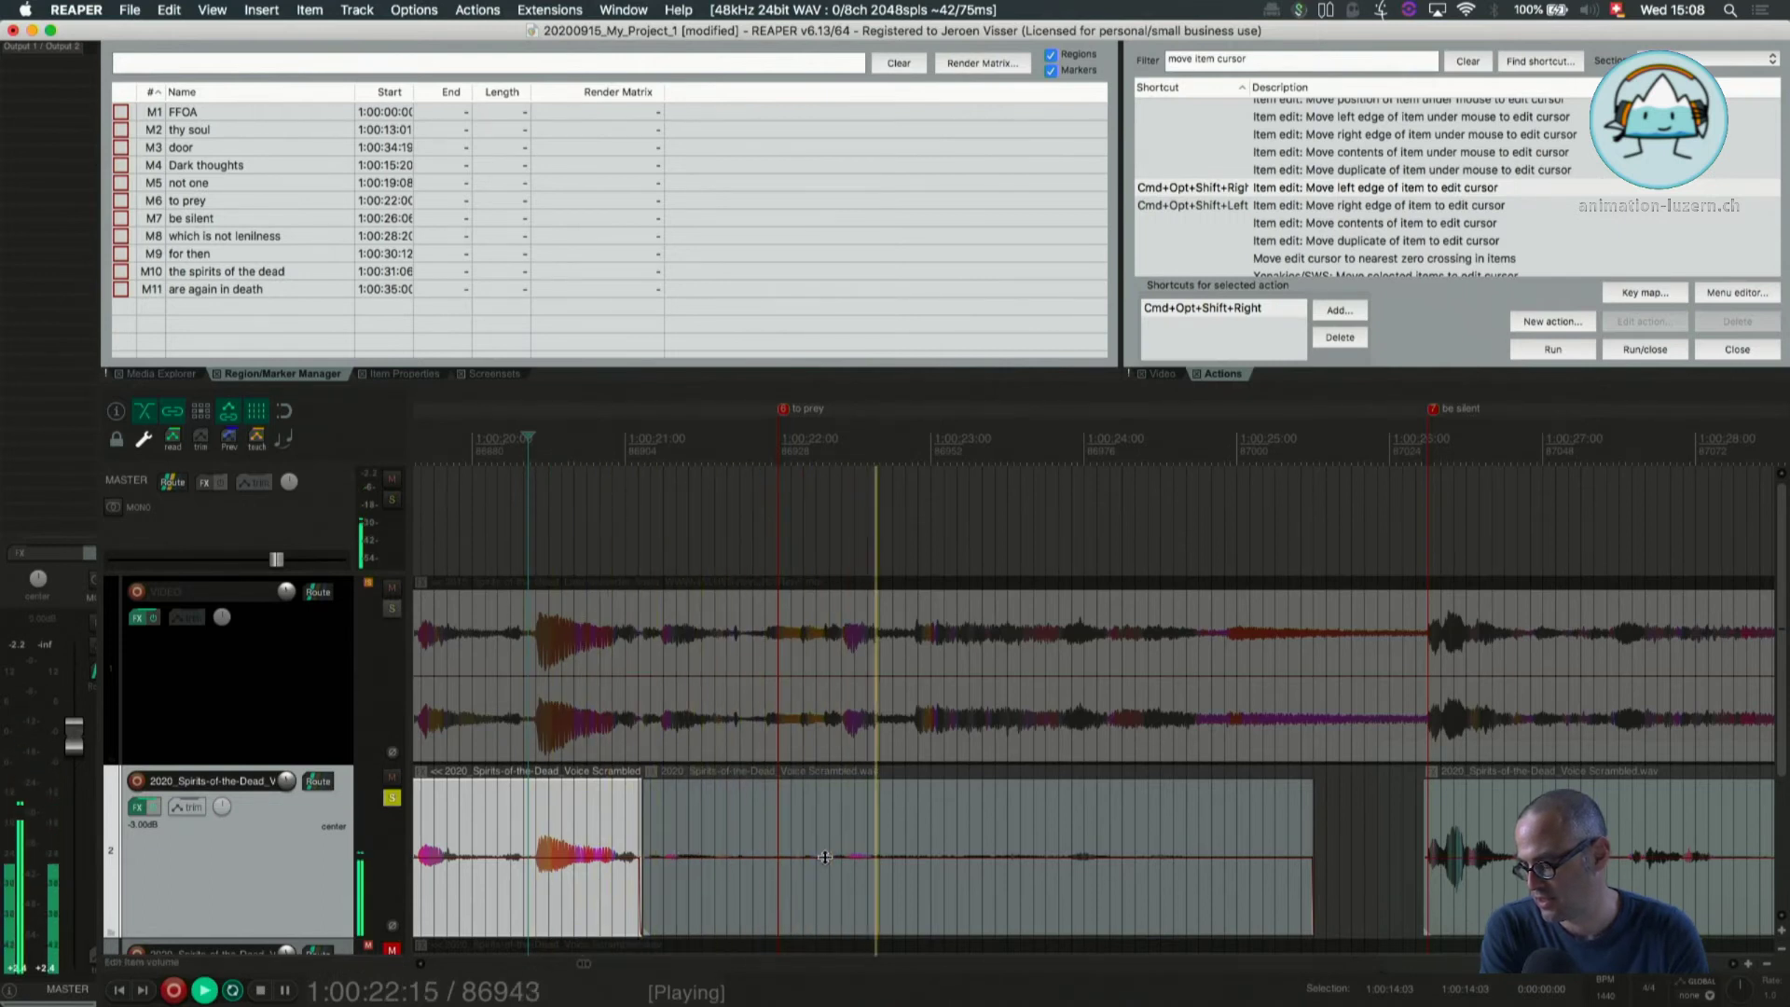
{"action": "key", "text": "space"}
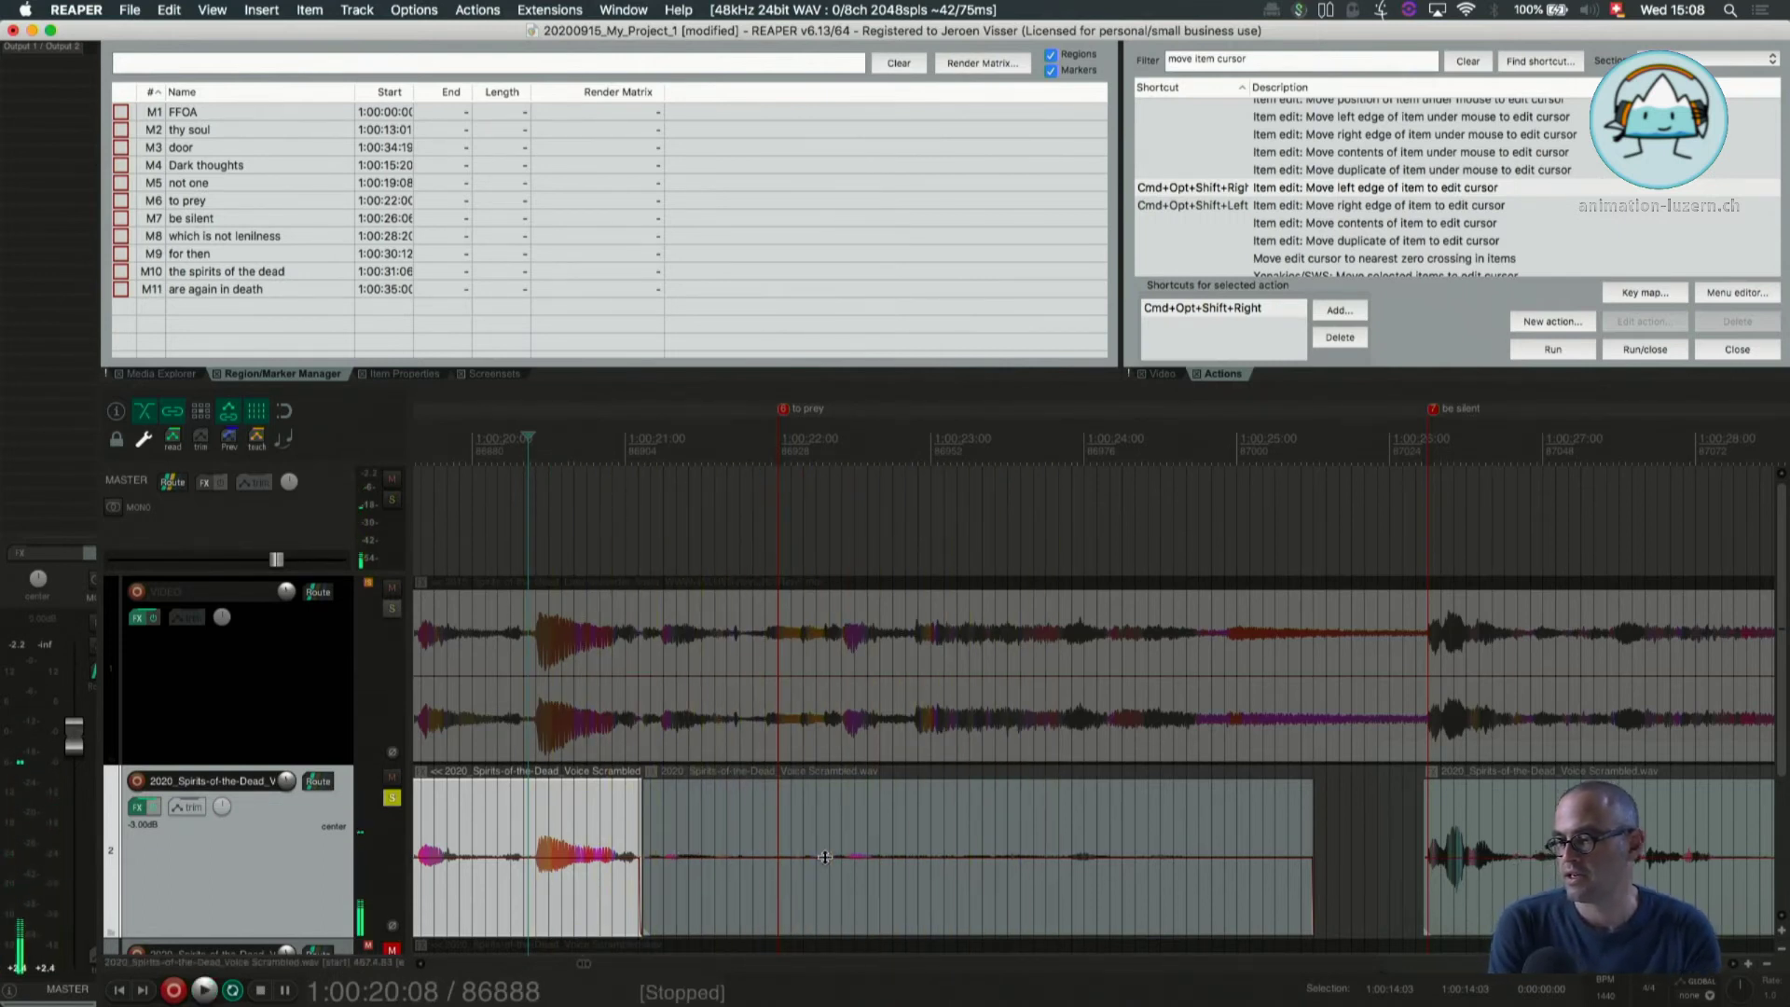
Raise the volume of the quiet voice item around the "to prey" marker to about +12.7 dB
{"action": "left_click", "coordinate": [824, 857]}
{"action": "scroll", "coordinate": [855, 630], "scroll_direction": "down", "scroll_amount": 3}
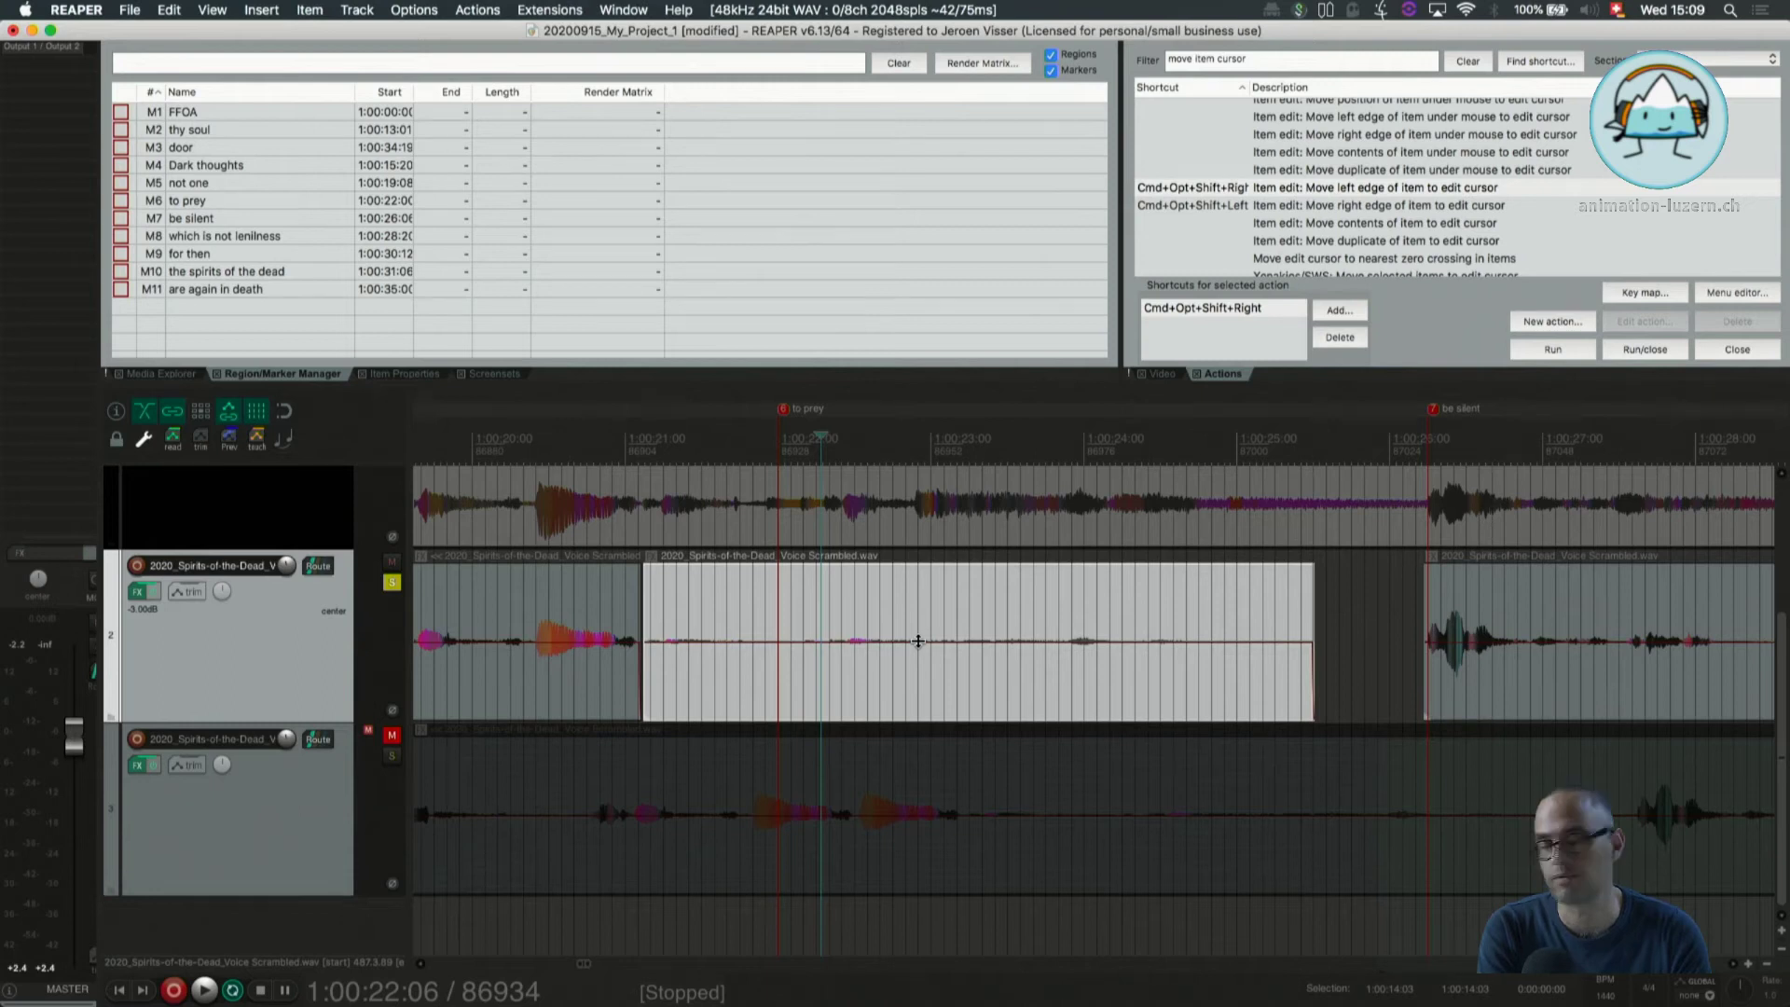
{"action": "left_click_drag", "start_coordinate": [919, 641], "coordinate": [896, 438]}
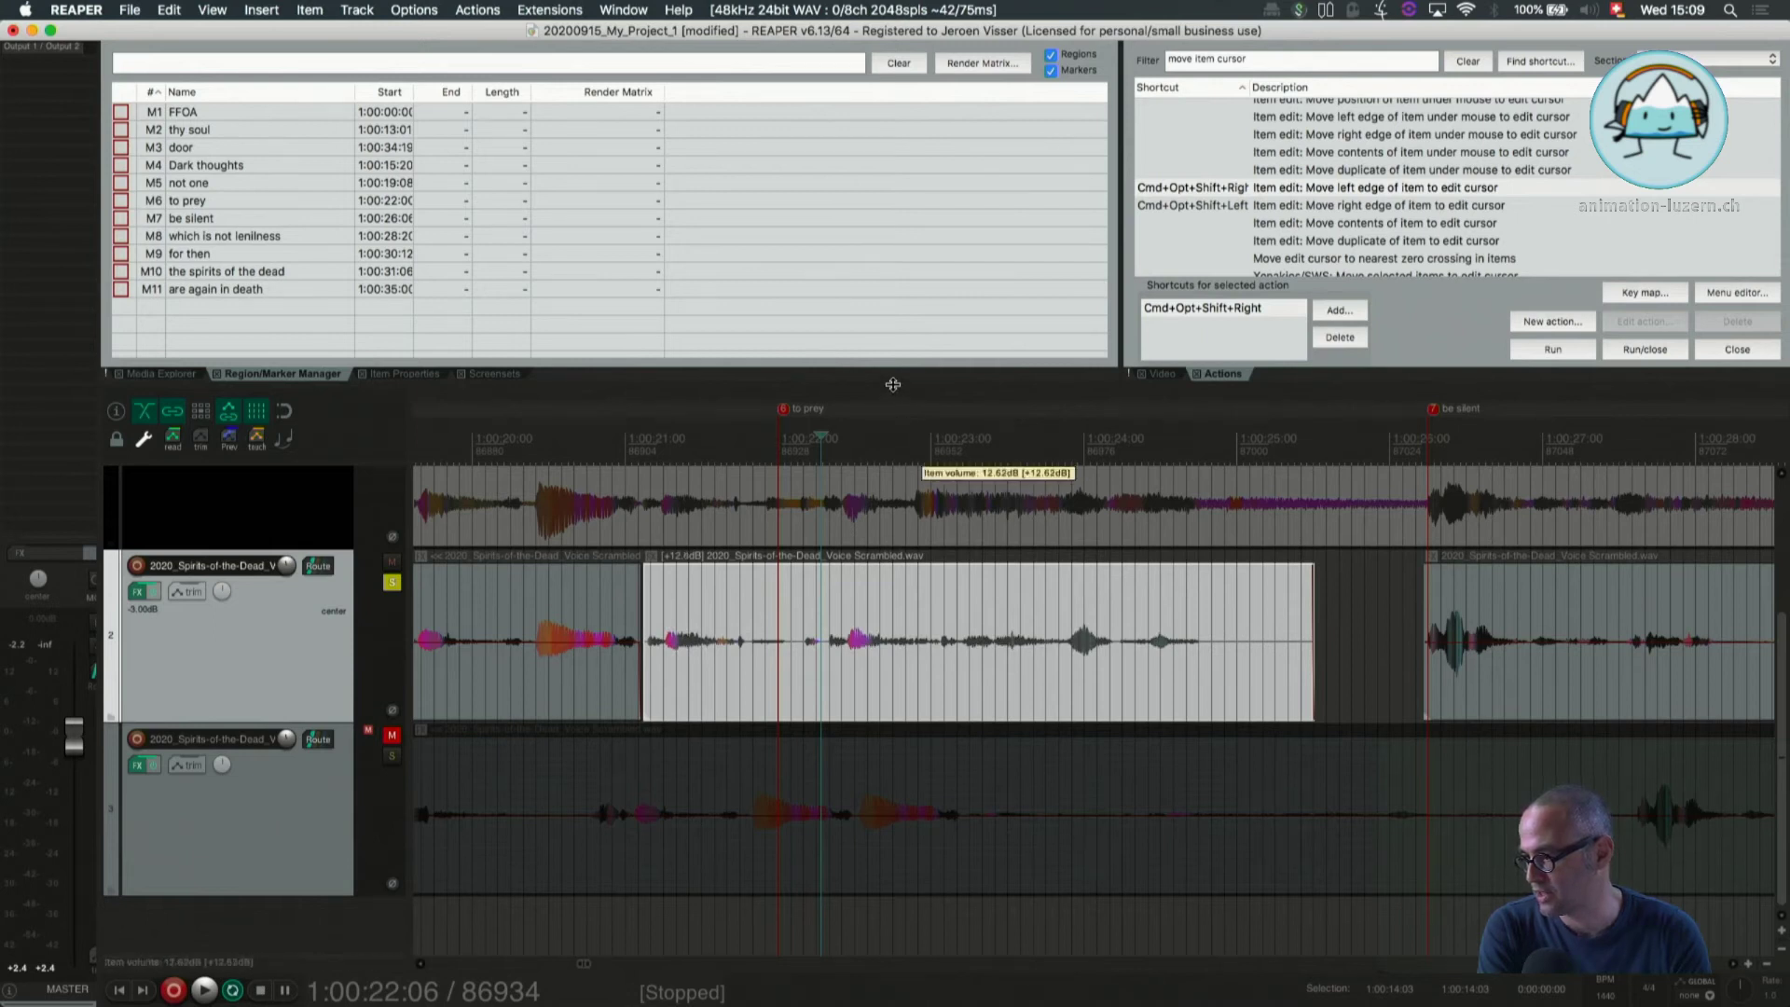
Play the boosted voice item from 1:00:20:03, first alone and then together with the soloed VIDEO track, to check synchronisation
{"action": "left_click", "coordinate": [495, 593]}
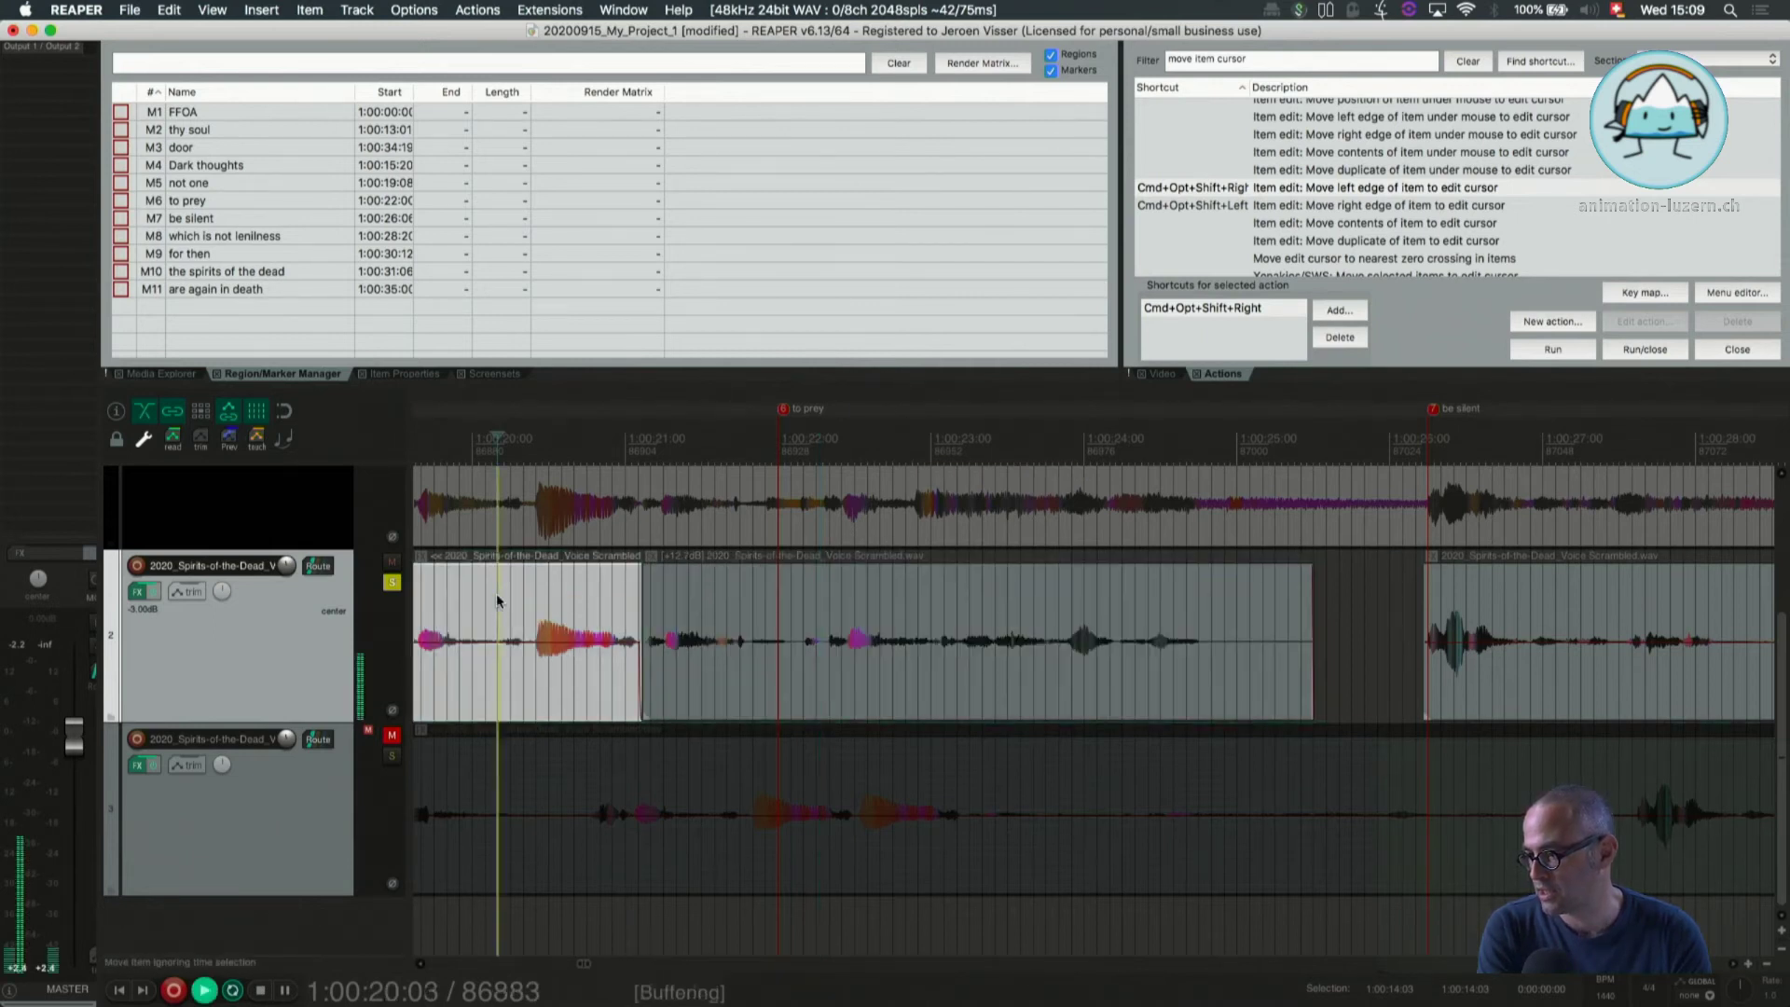
{"action": "key", "text": "space"}
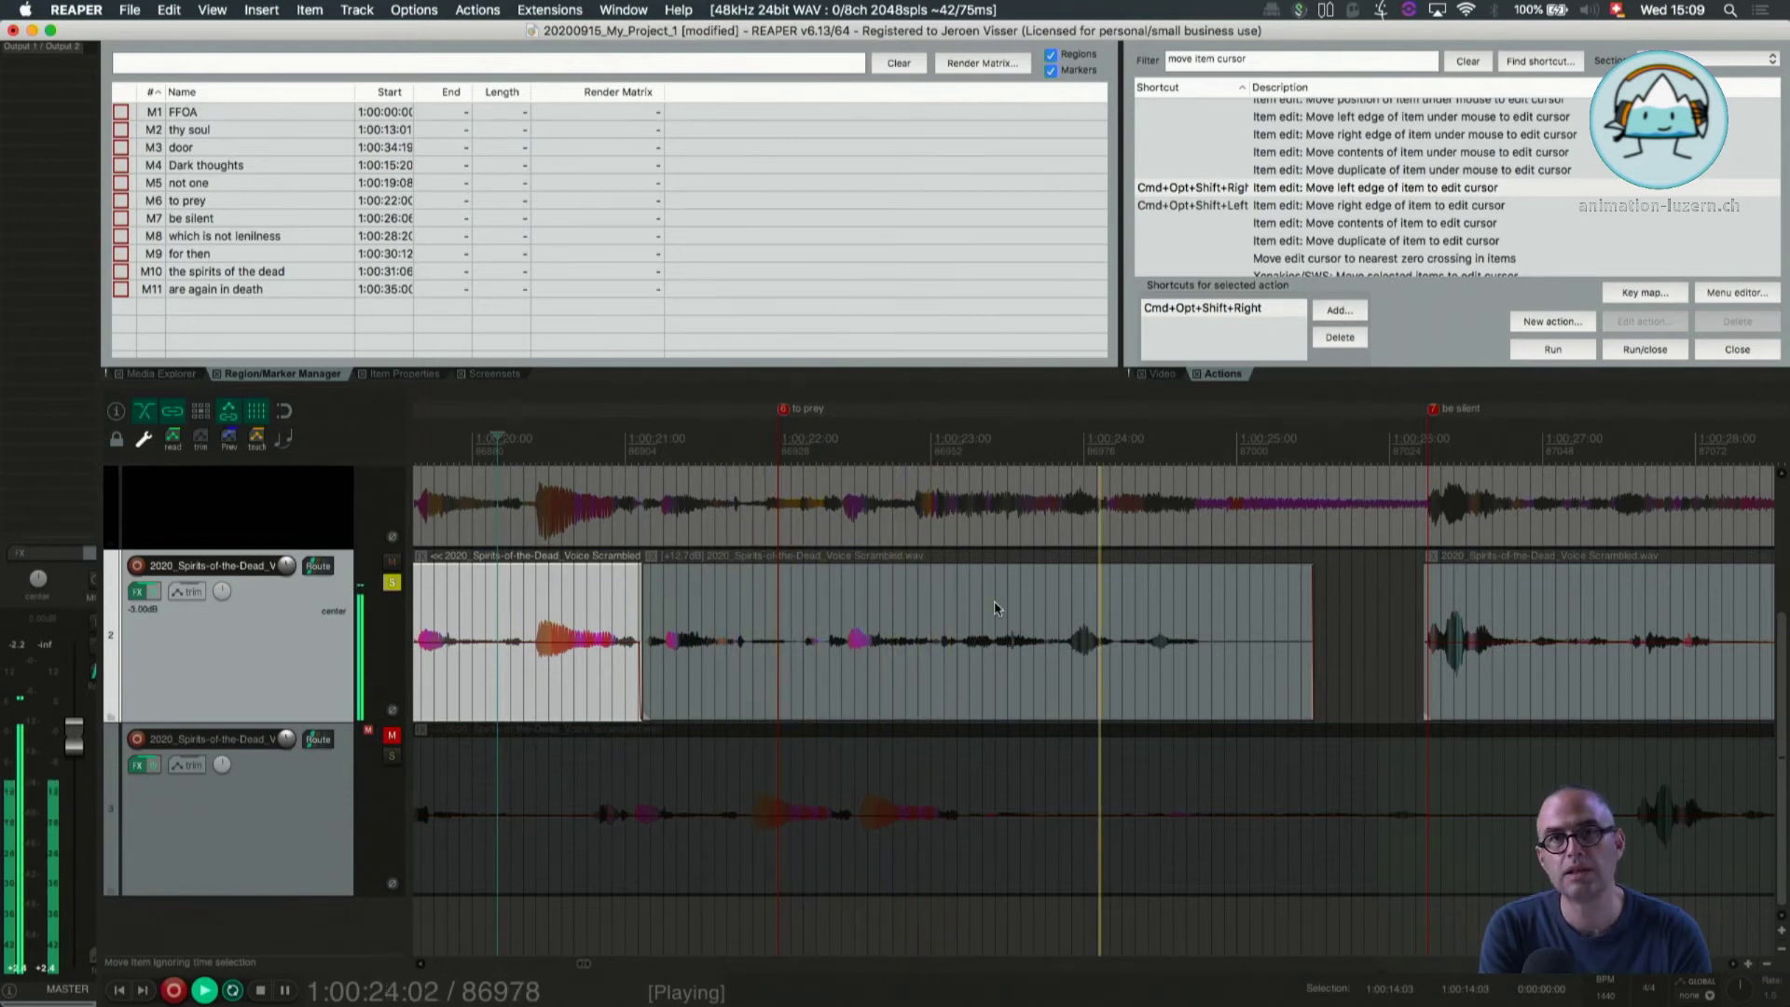
{"action": "key", "text": "space"}
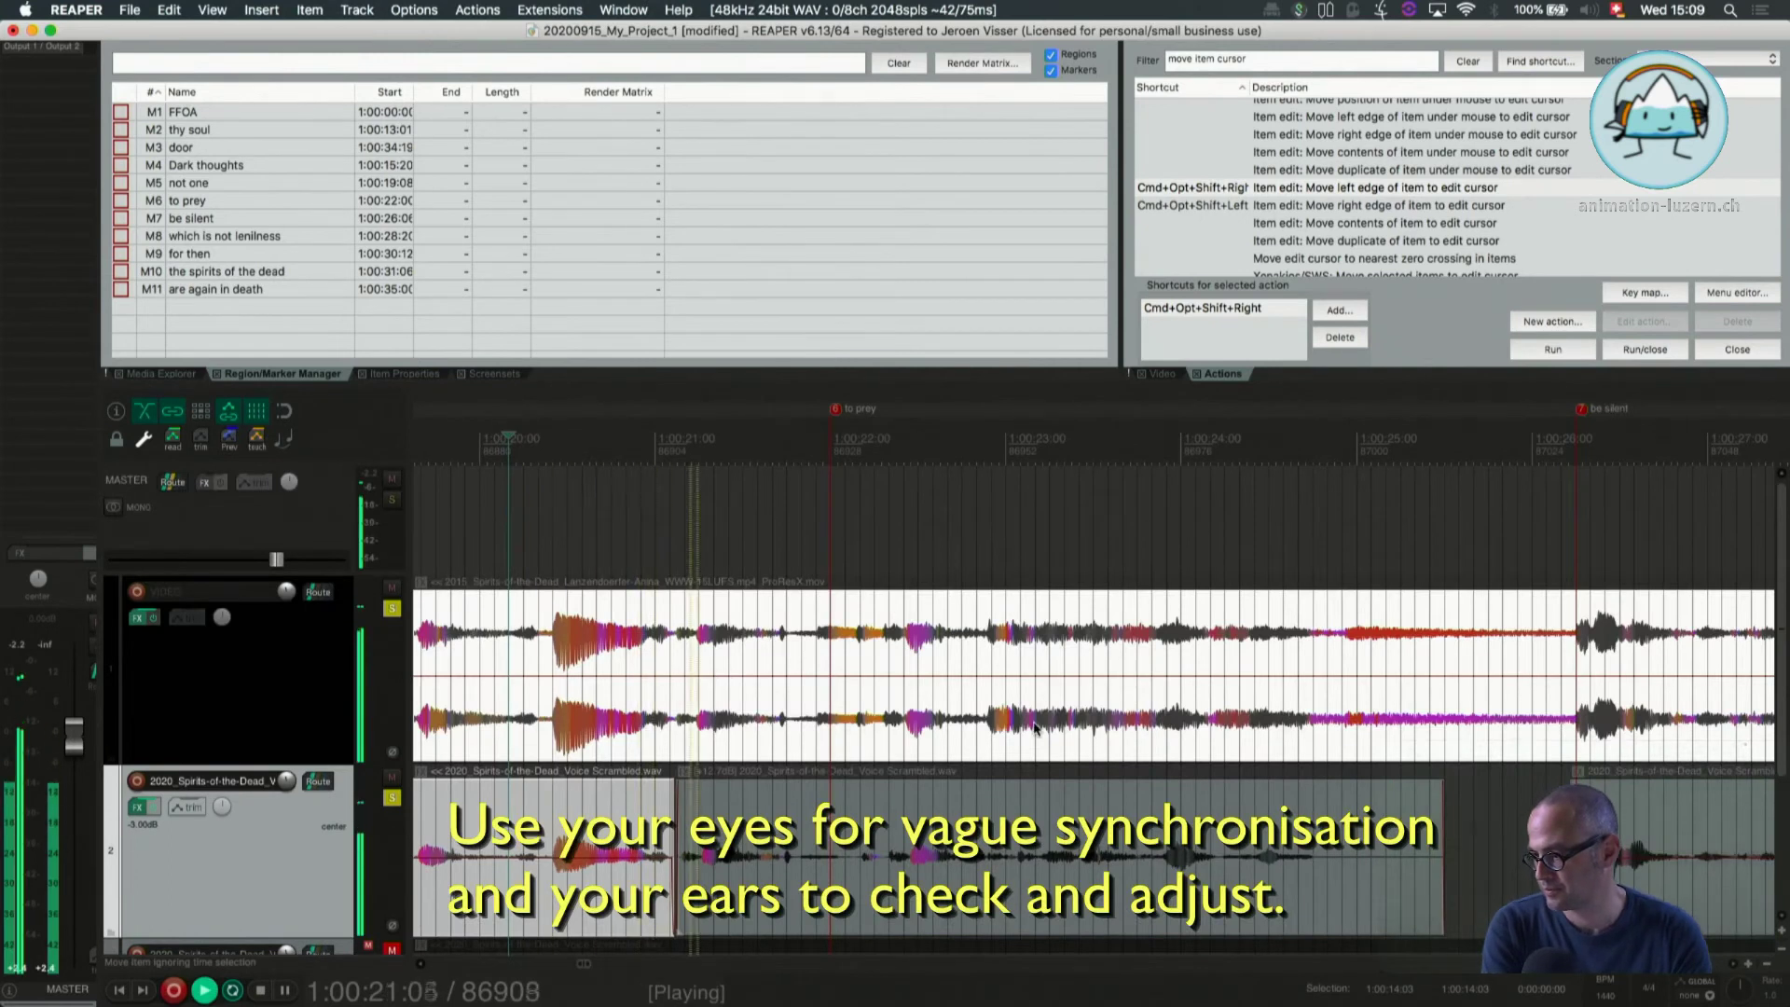
{"action": "scroll", "coordinate": [926, 720], "scroll_direction": "down", "scroll_amount": 1}
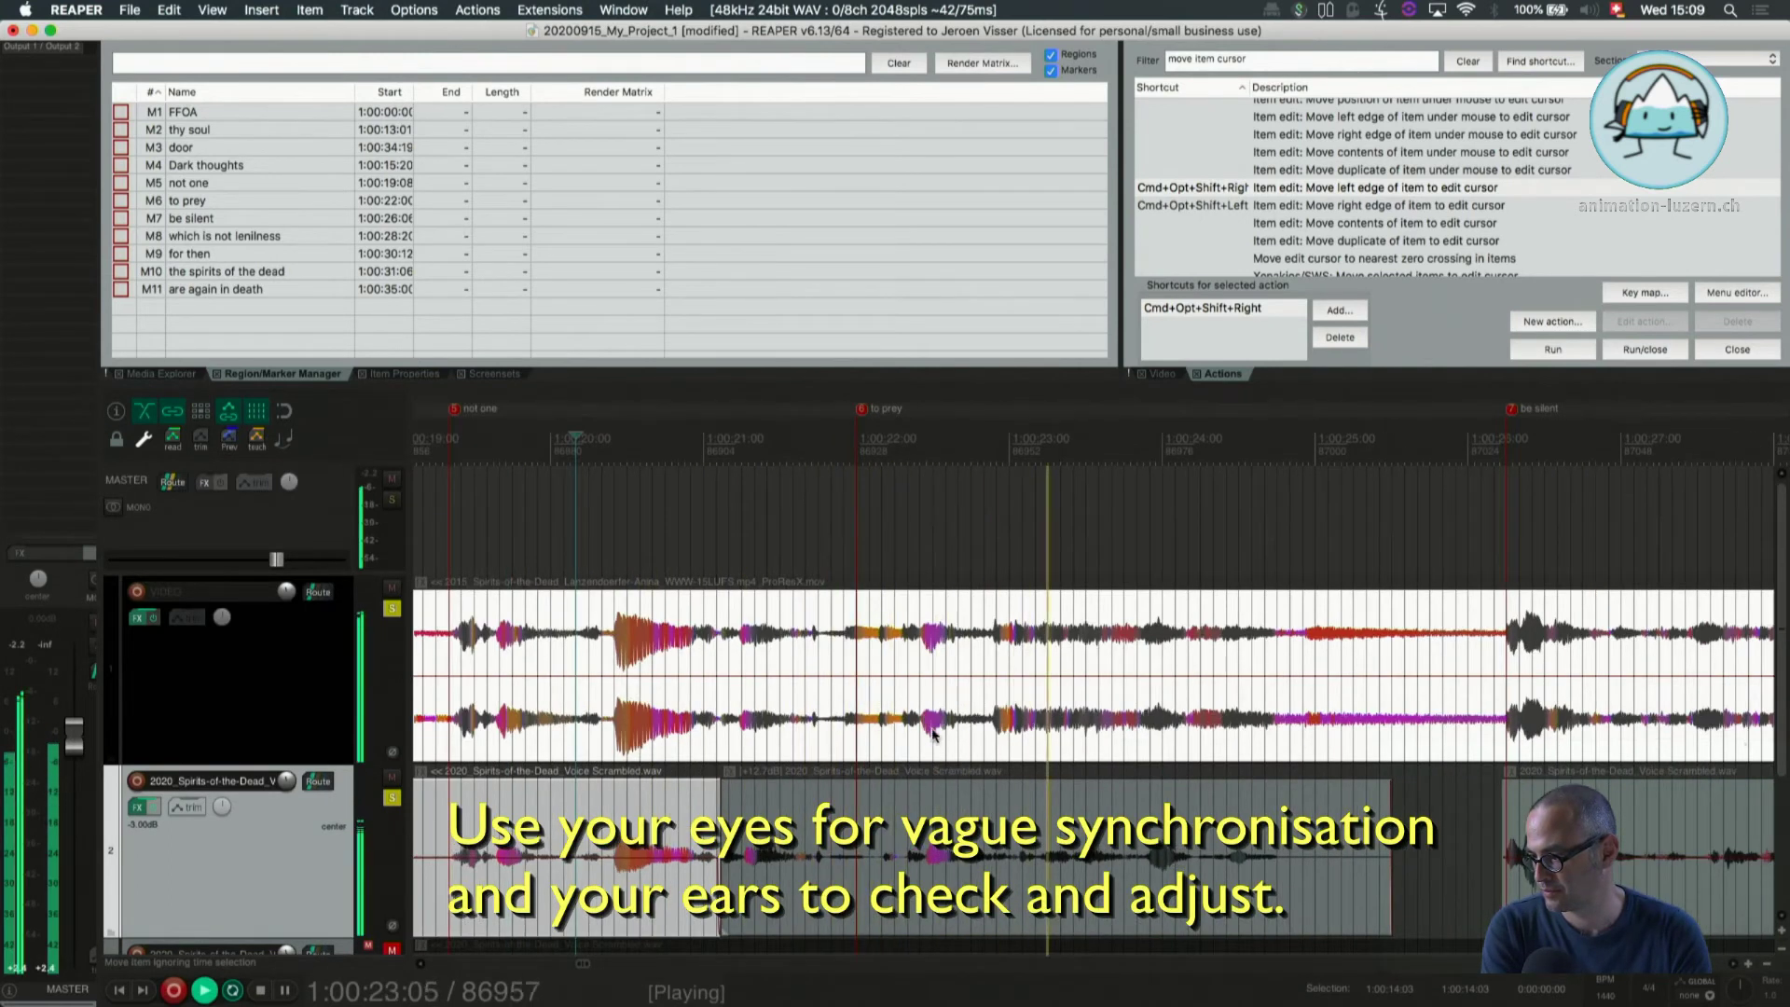
{"action": "key", "text": "space"}
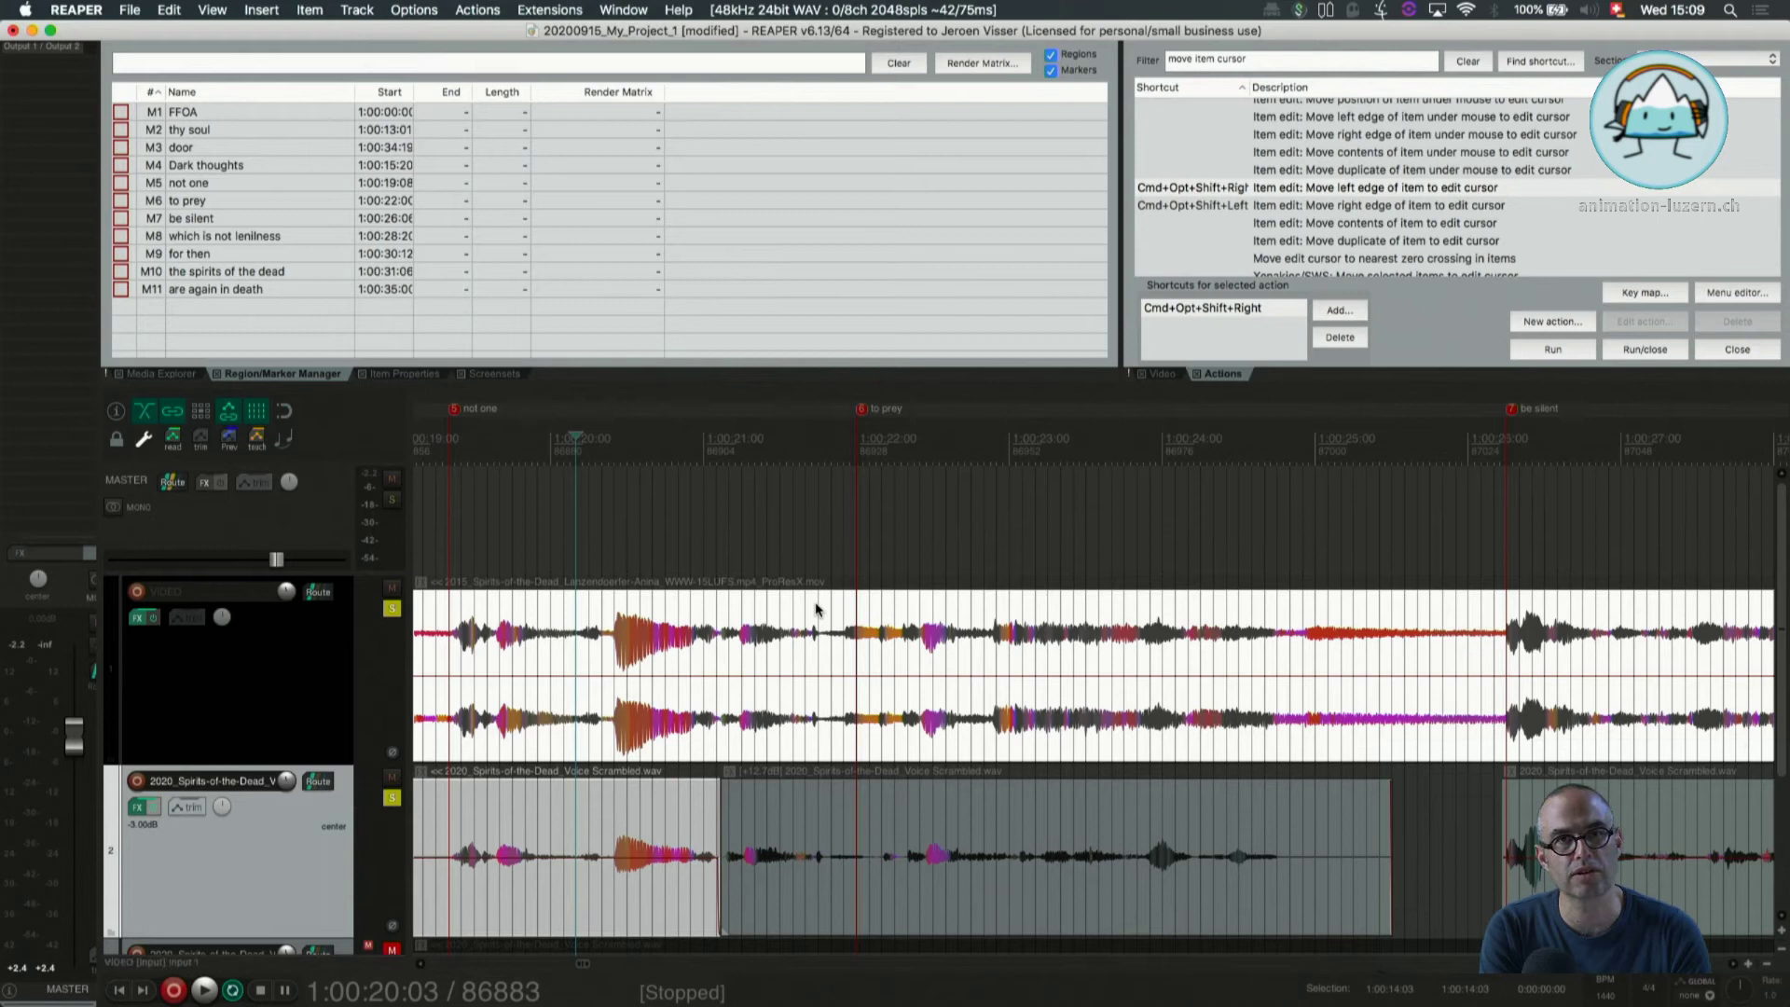
{"action": "key", "text": "space"}
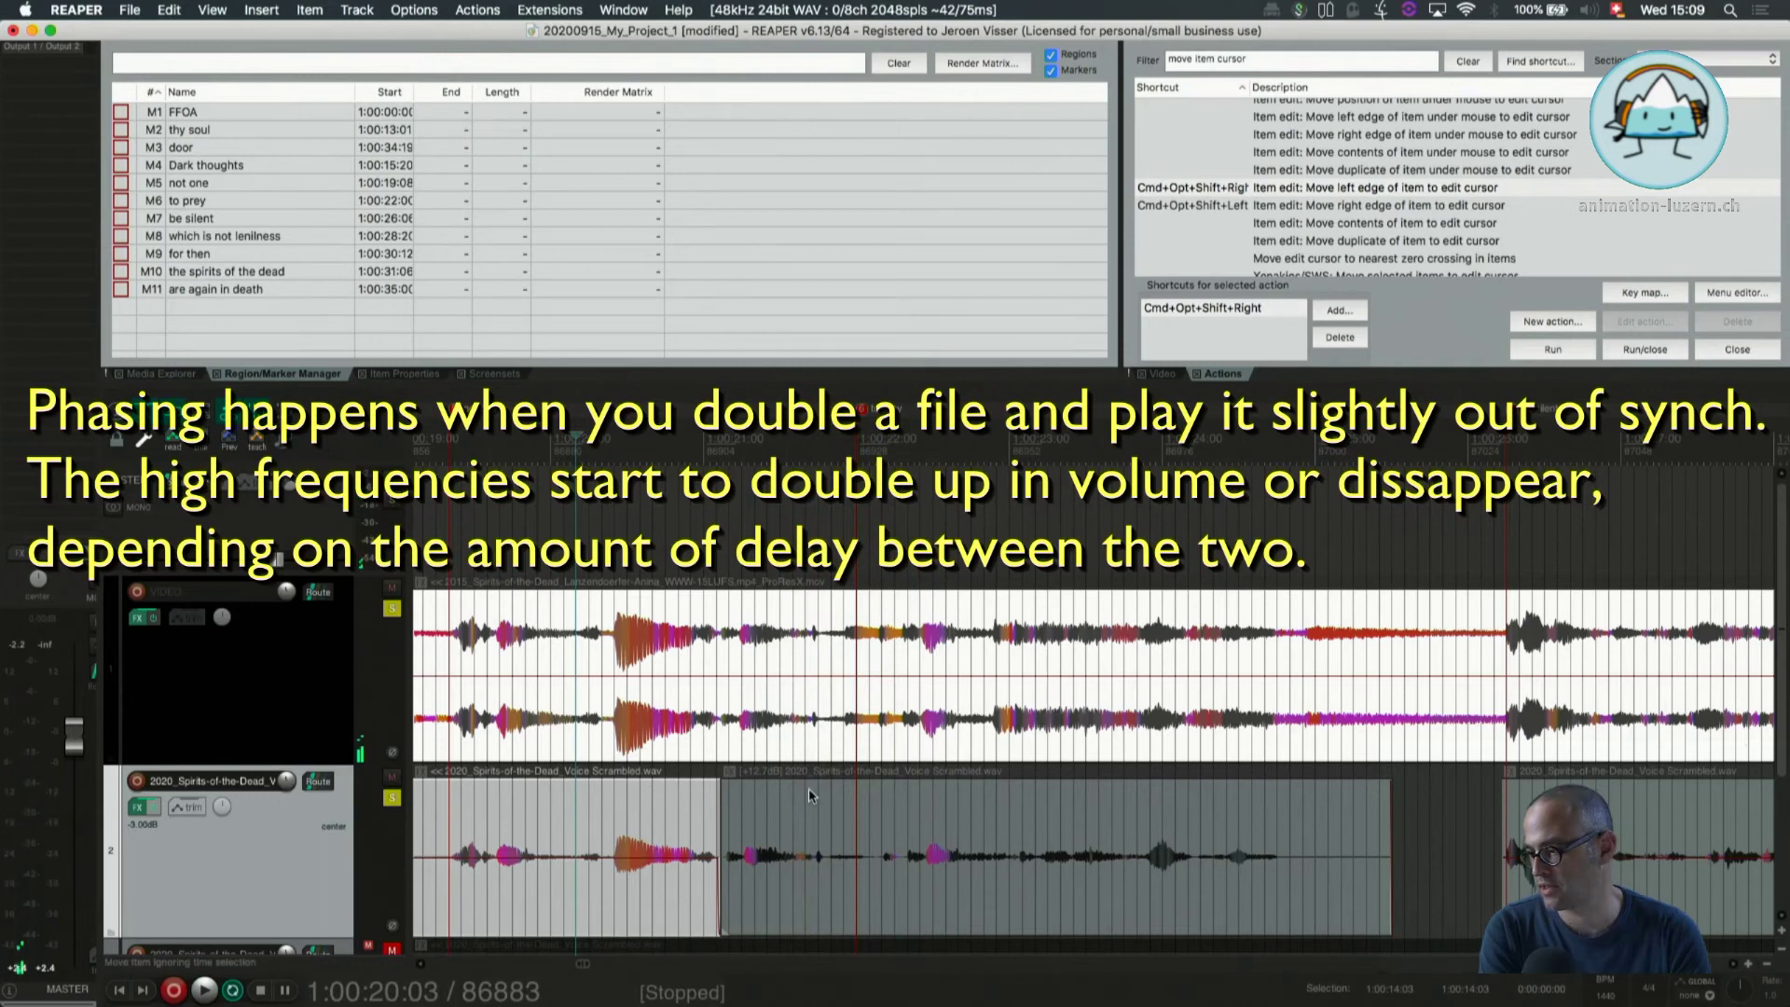
Shift the boosted "to prey" voice item slightly earlier so its short peak lines up with the VIDEO waveform
{"action": "scroll", "coordinate": [808, 789], "scroll_direction": "up", "scroll_amount": 4}
{"action": "scroll", "coordinate": [809, 787], "scroll_direction": "up", "scroll_amount": 5}
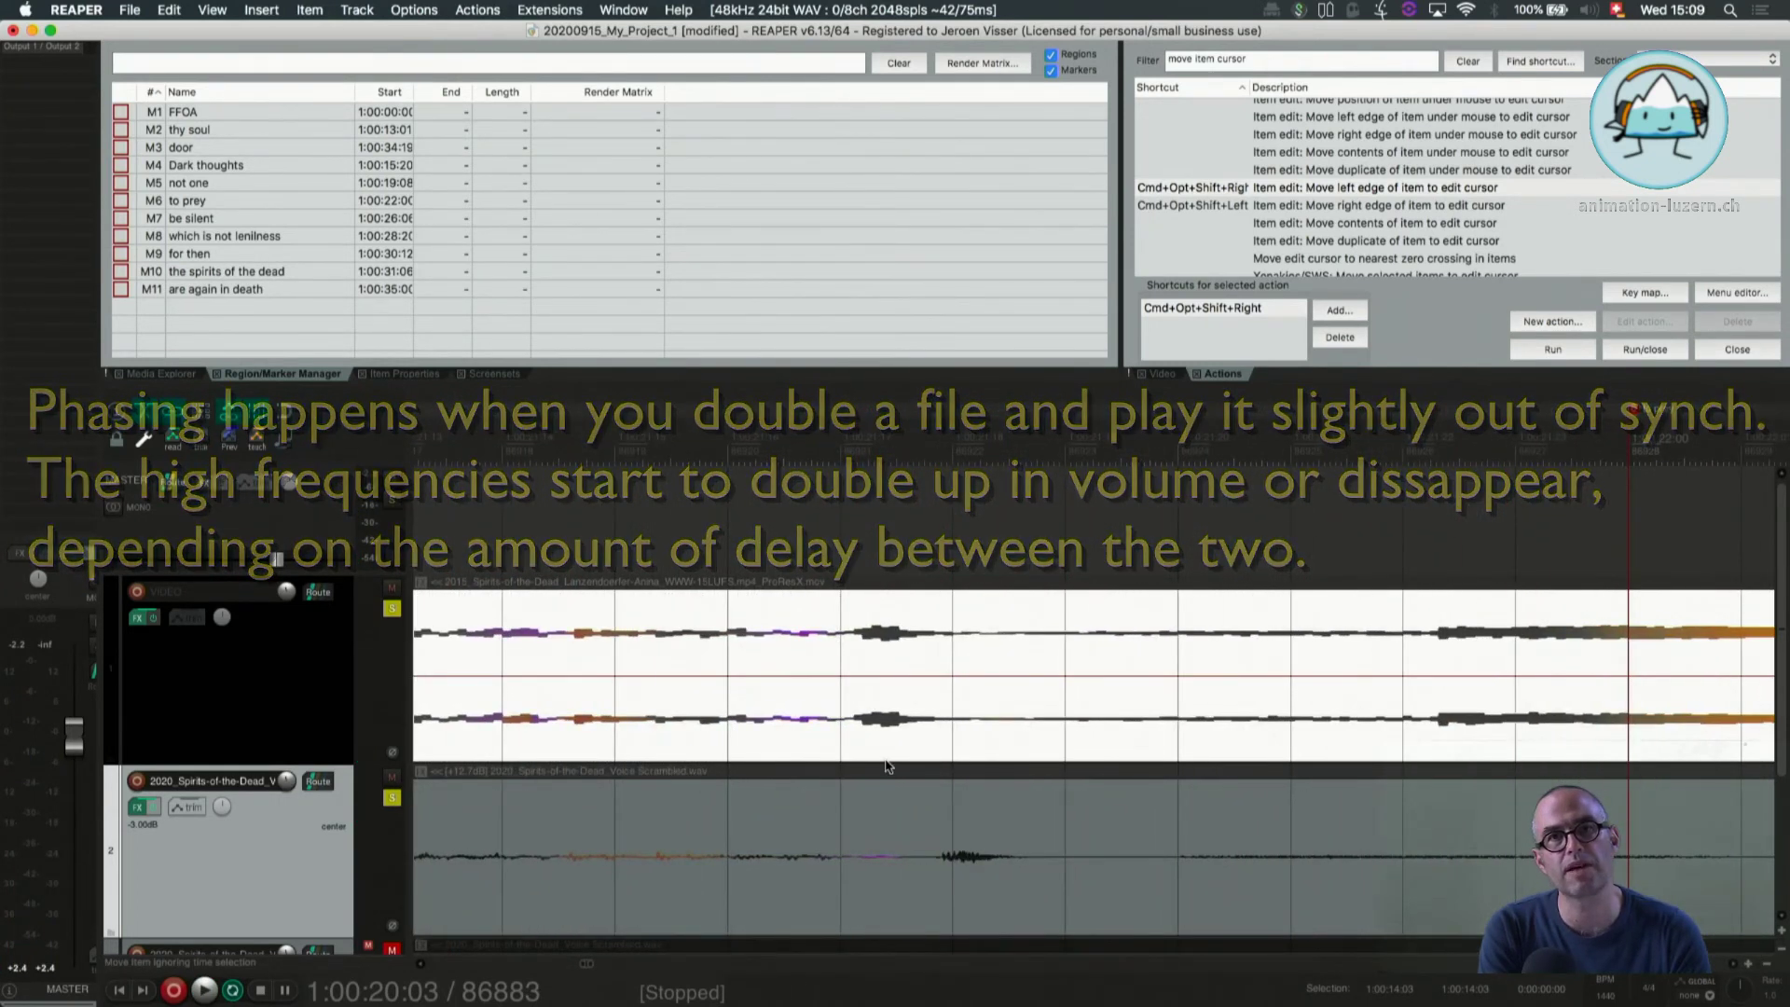
{"action": "left_click", "coordinate": [991, 806]}
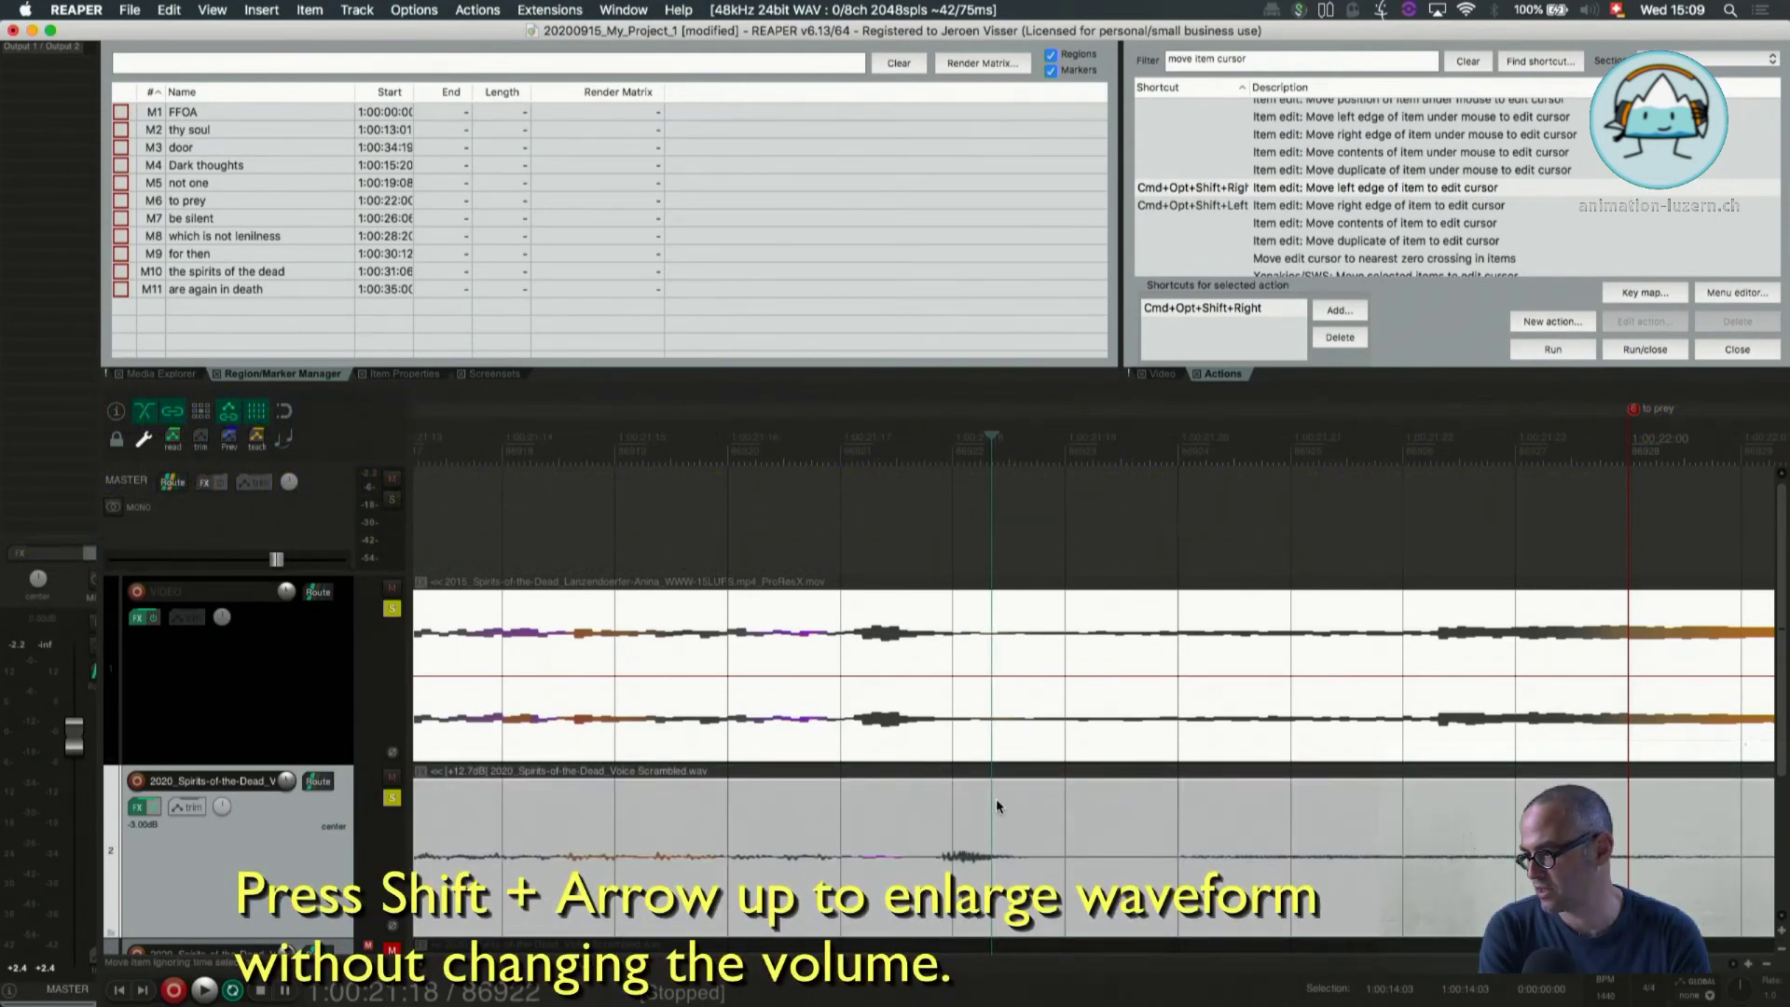
{"action": "left_click_drag", "start_coordinate": [996, 803], "coordinate": [899, 797]}
Enlarge the displayed waveforms on all tracks without changing the volume
{"action": "scroll", "coordinate": [869, 811], "scroll_direction": "down", "scroll_amount": 8}
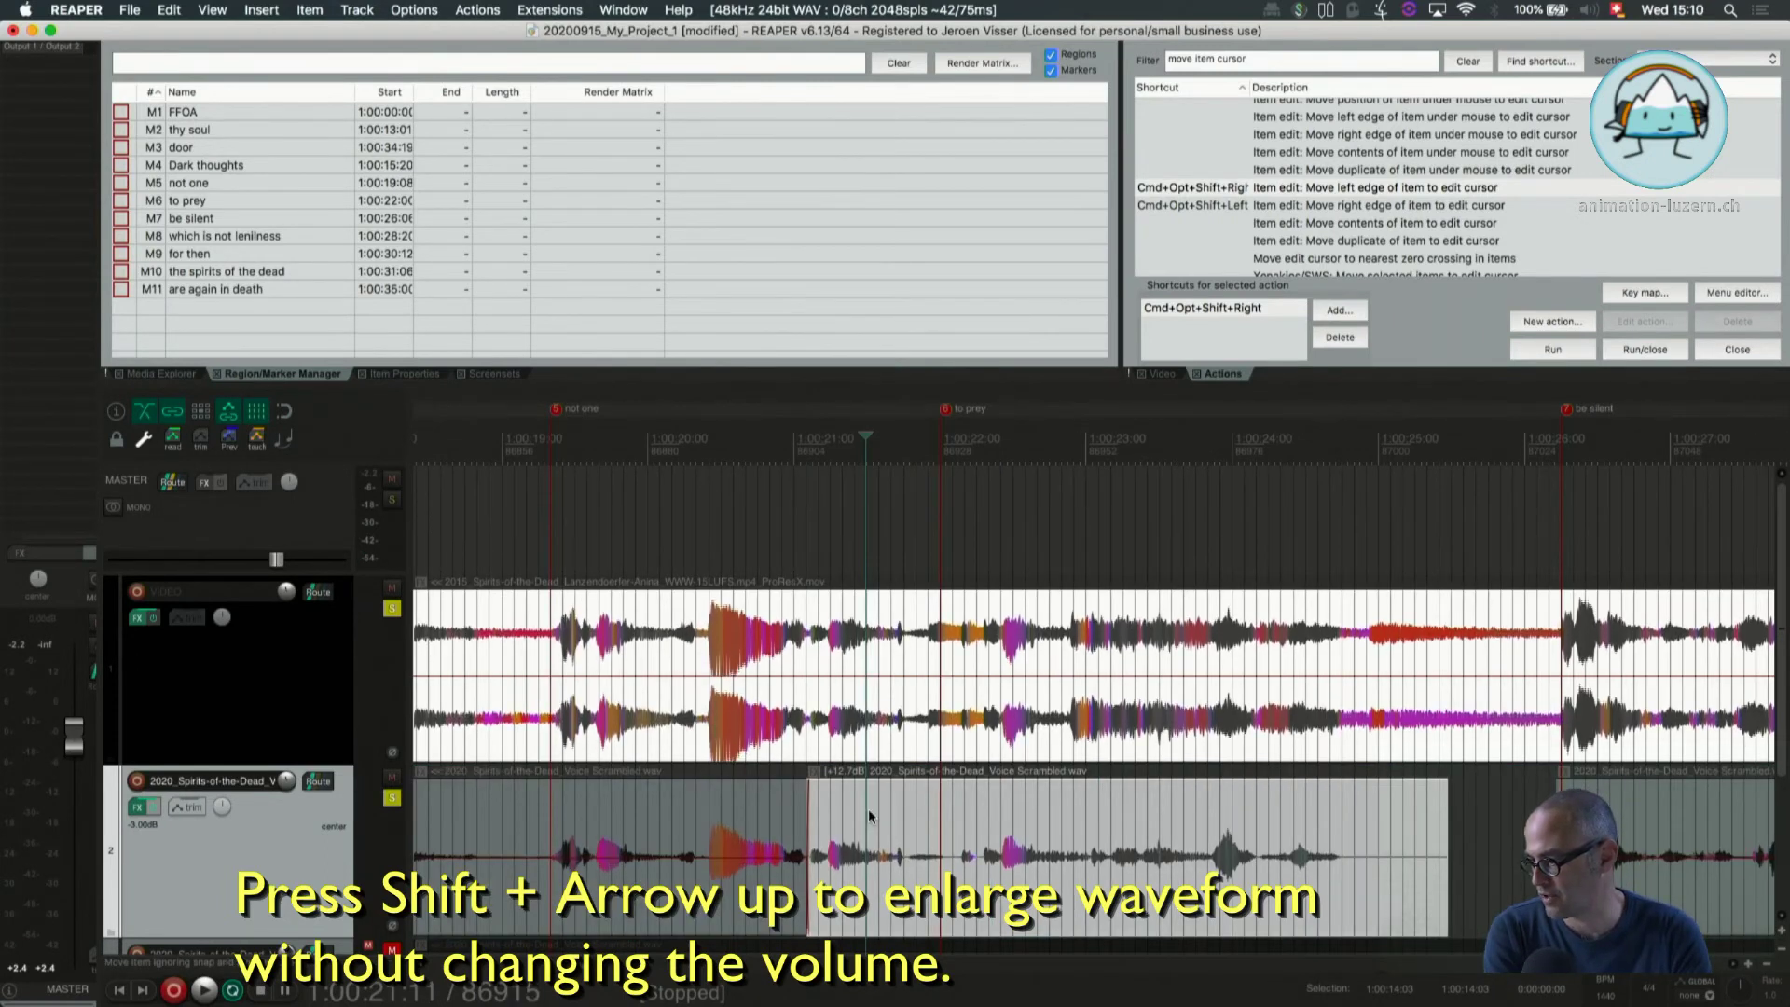
{"action": "key", "text": "shift+Up"}
{"action": "scroll", "coordinate": [869, 808], "scroll_direction": "up", "scroll_amount": 5}
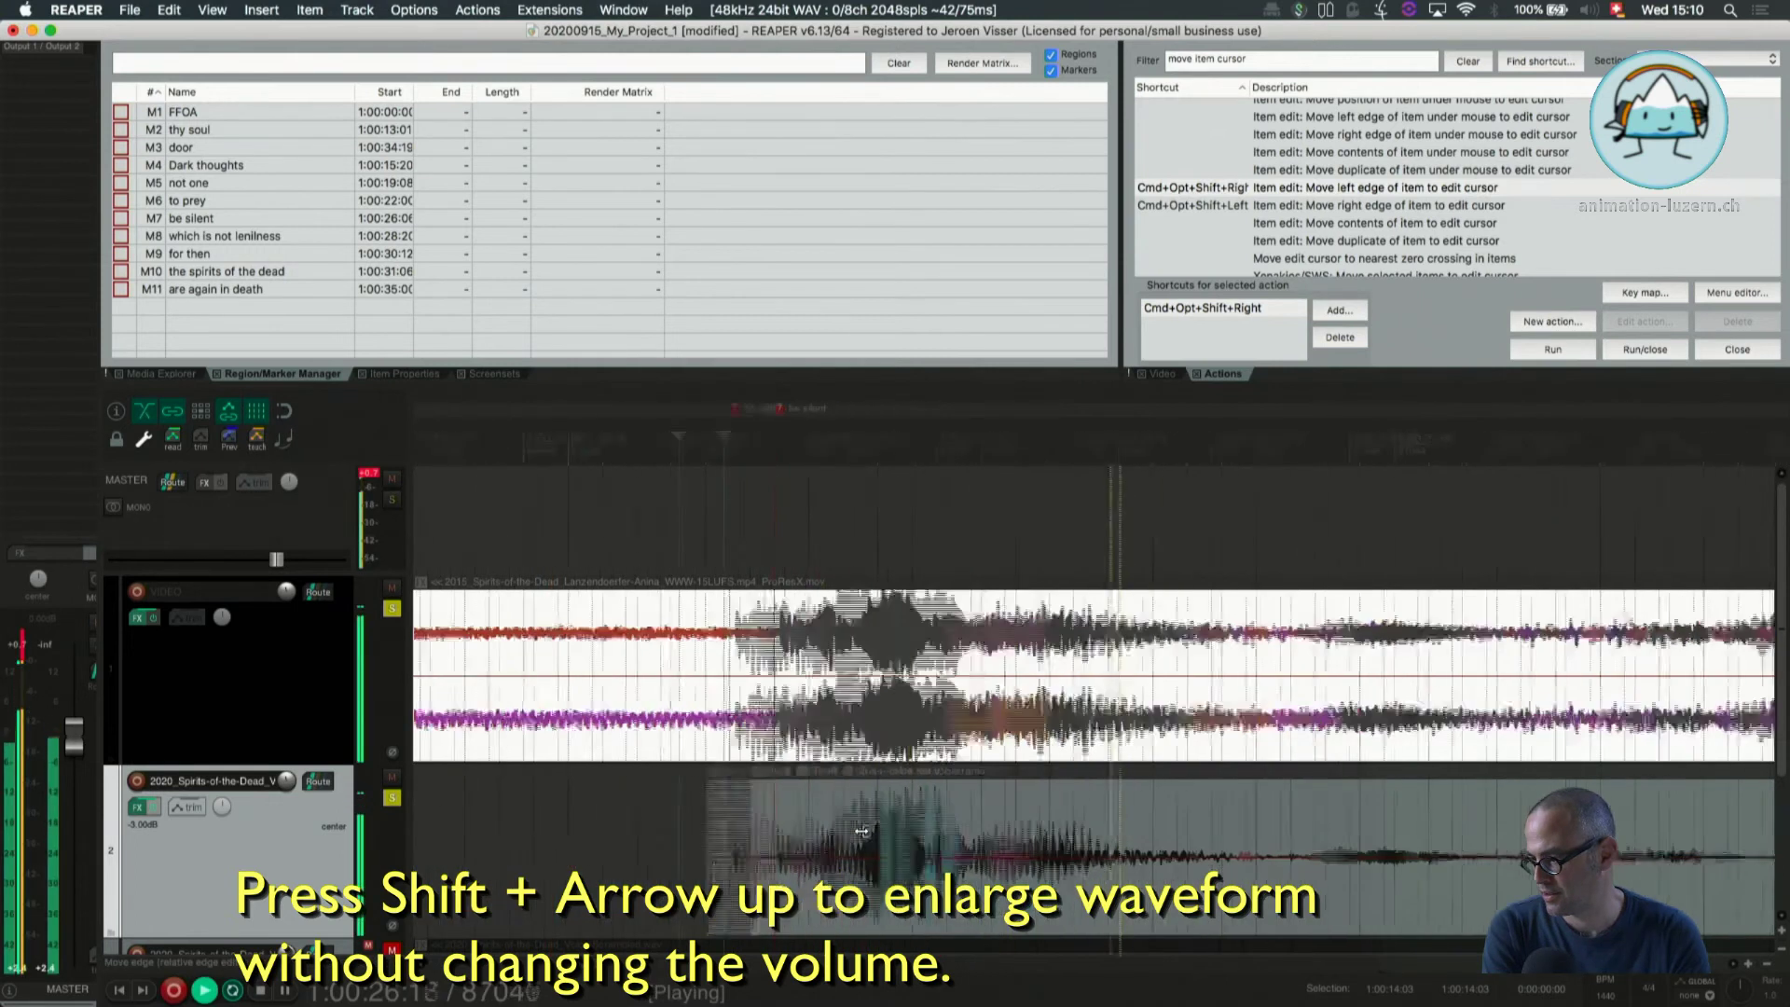
{"action": "key", "text": "shift+Up"}
Nudge the "be silent" voice item slightly earlier to match the VIDEO waveform and play both tracks to check it
{"action": "scroll", "coordinate": [637, 829], "scroll_direction": "up", "scroll_amount": 3}
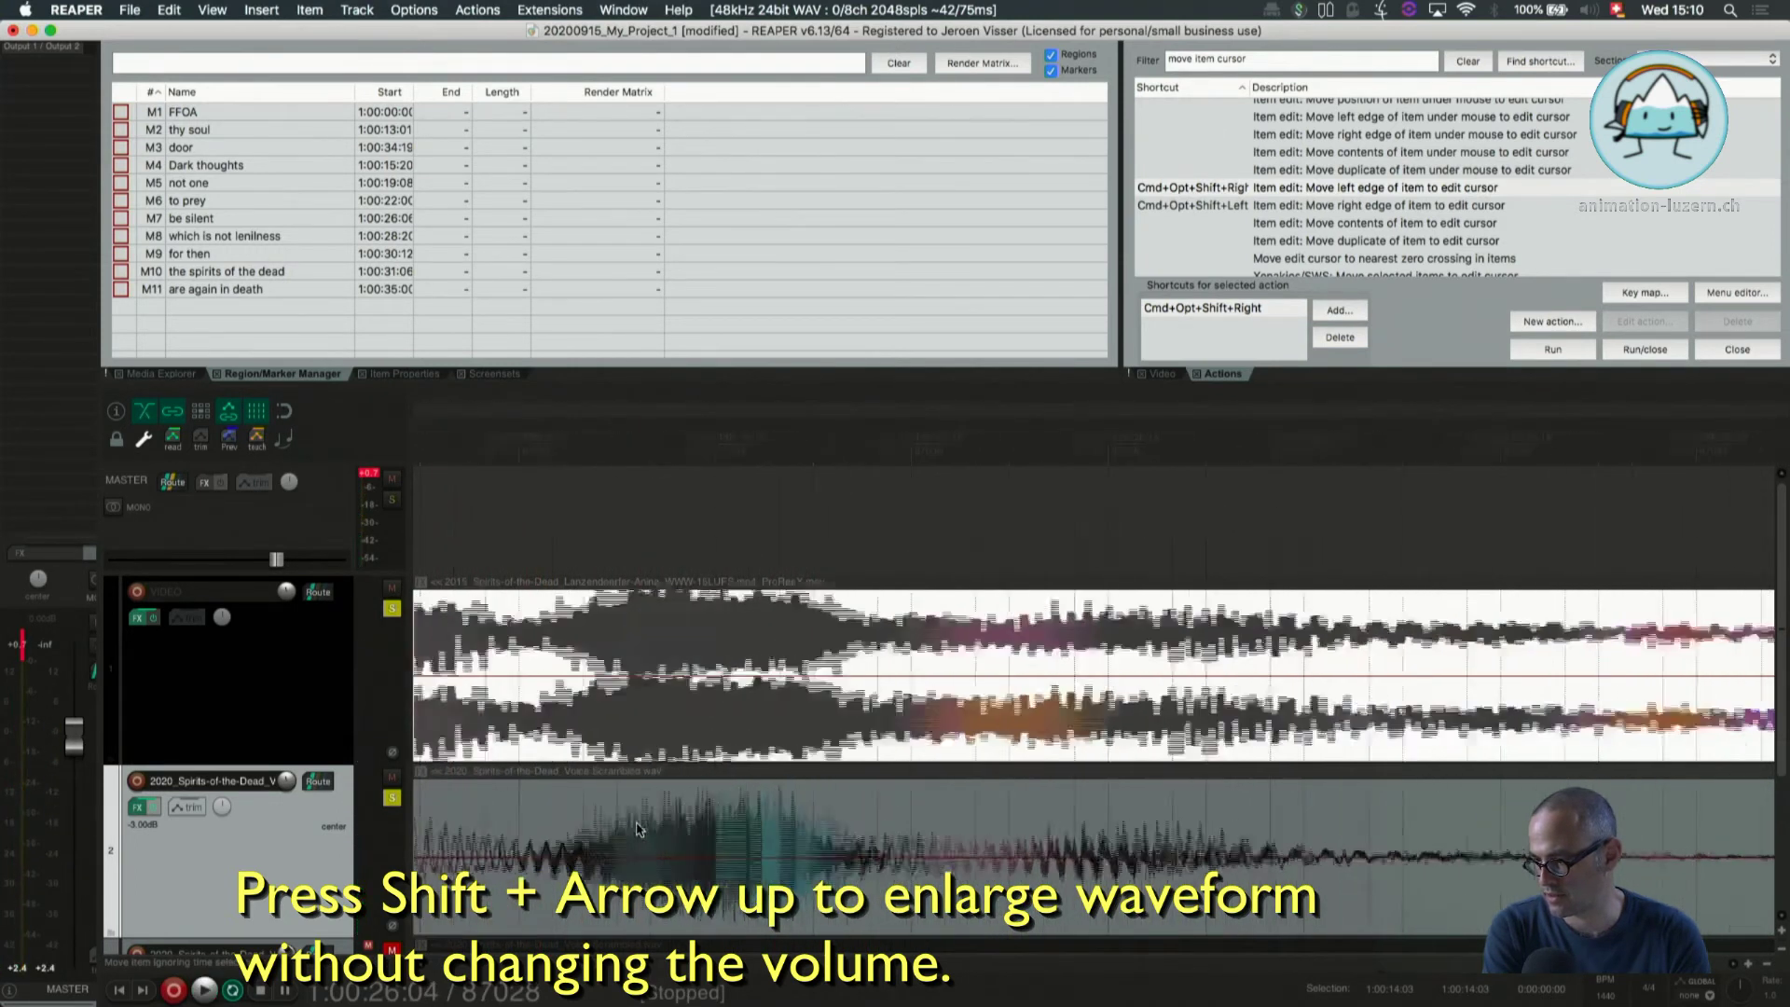
{"action": "left_click_drag", "start_coordinate": [747, 820], "coordinate": [730, 822]}
{"action": "key", "text": "space"}
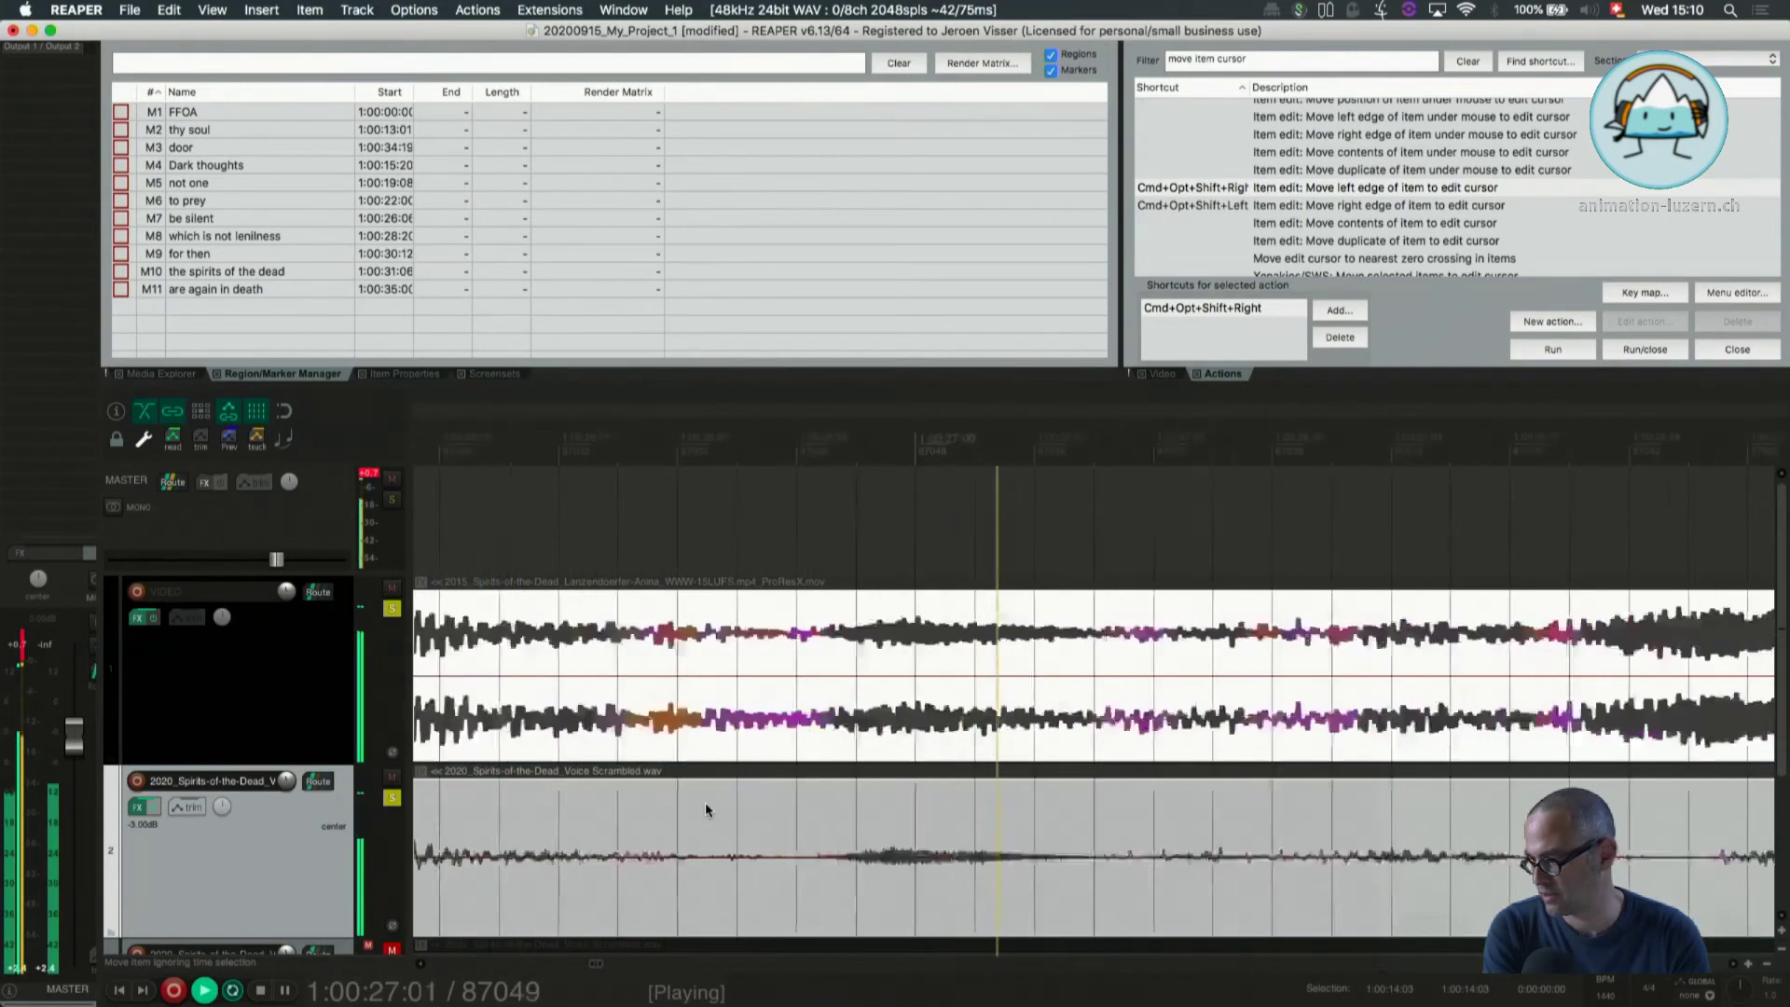
{"action": "key", "text": "space"}
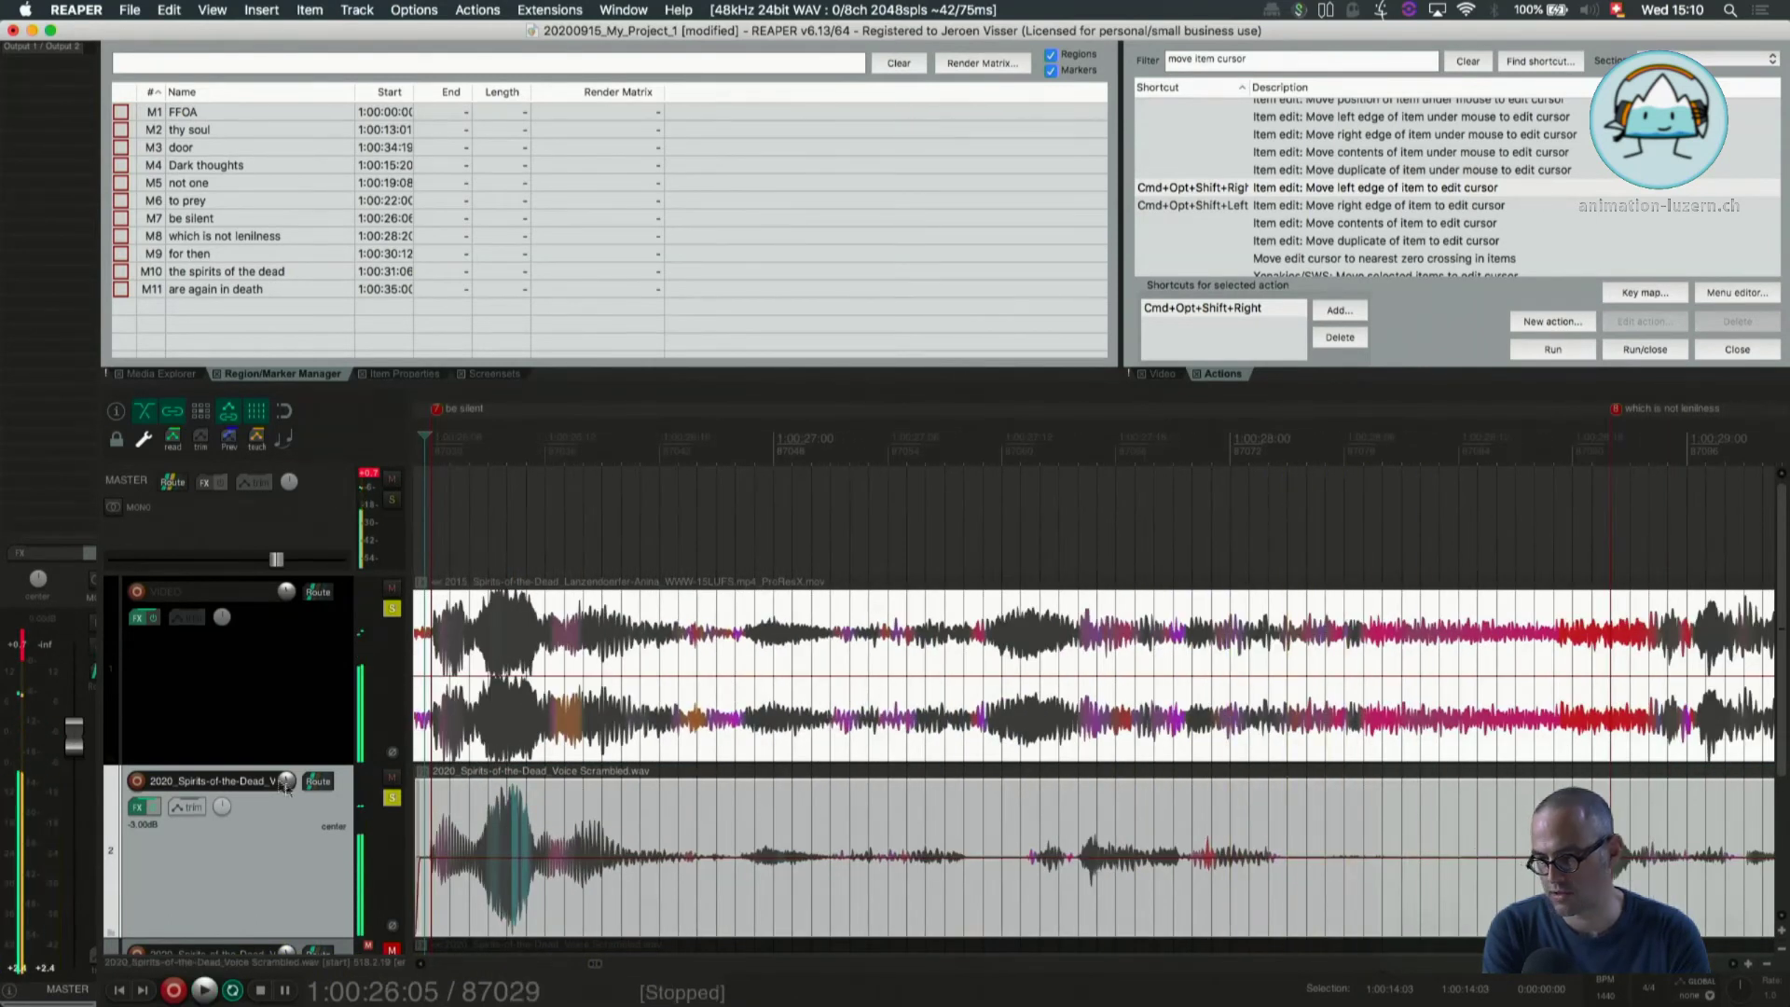
Solo only the edited voice track and play it from just after the "be silent" phrase
{"action": "left_click", "coordinate": [391, 798], "text": "alt+super"}
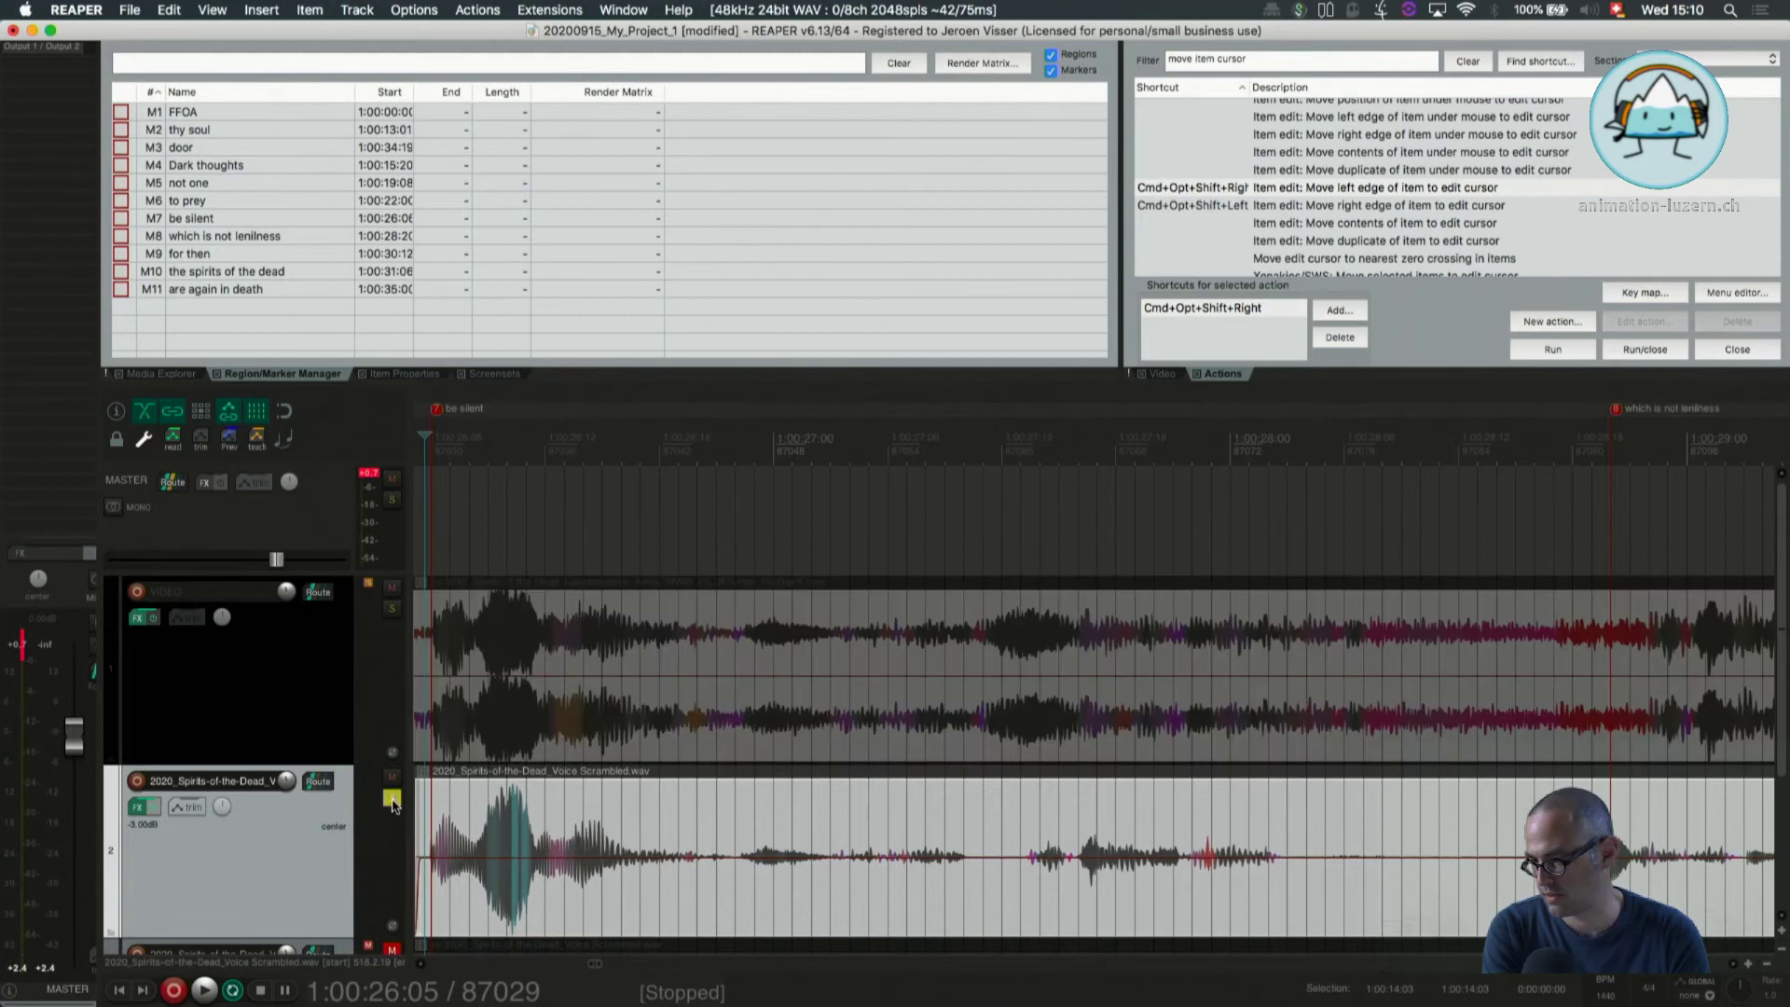
{"action": "left_click", "coordinate": [695, 829]}
{"action": "key", "text": "space"}
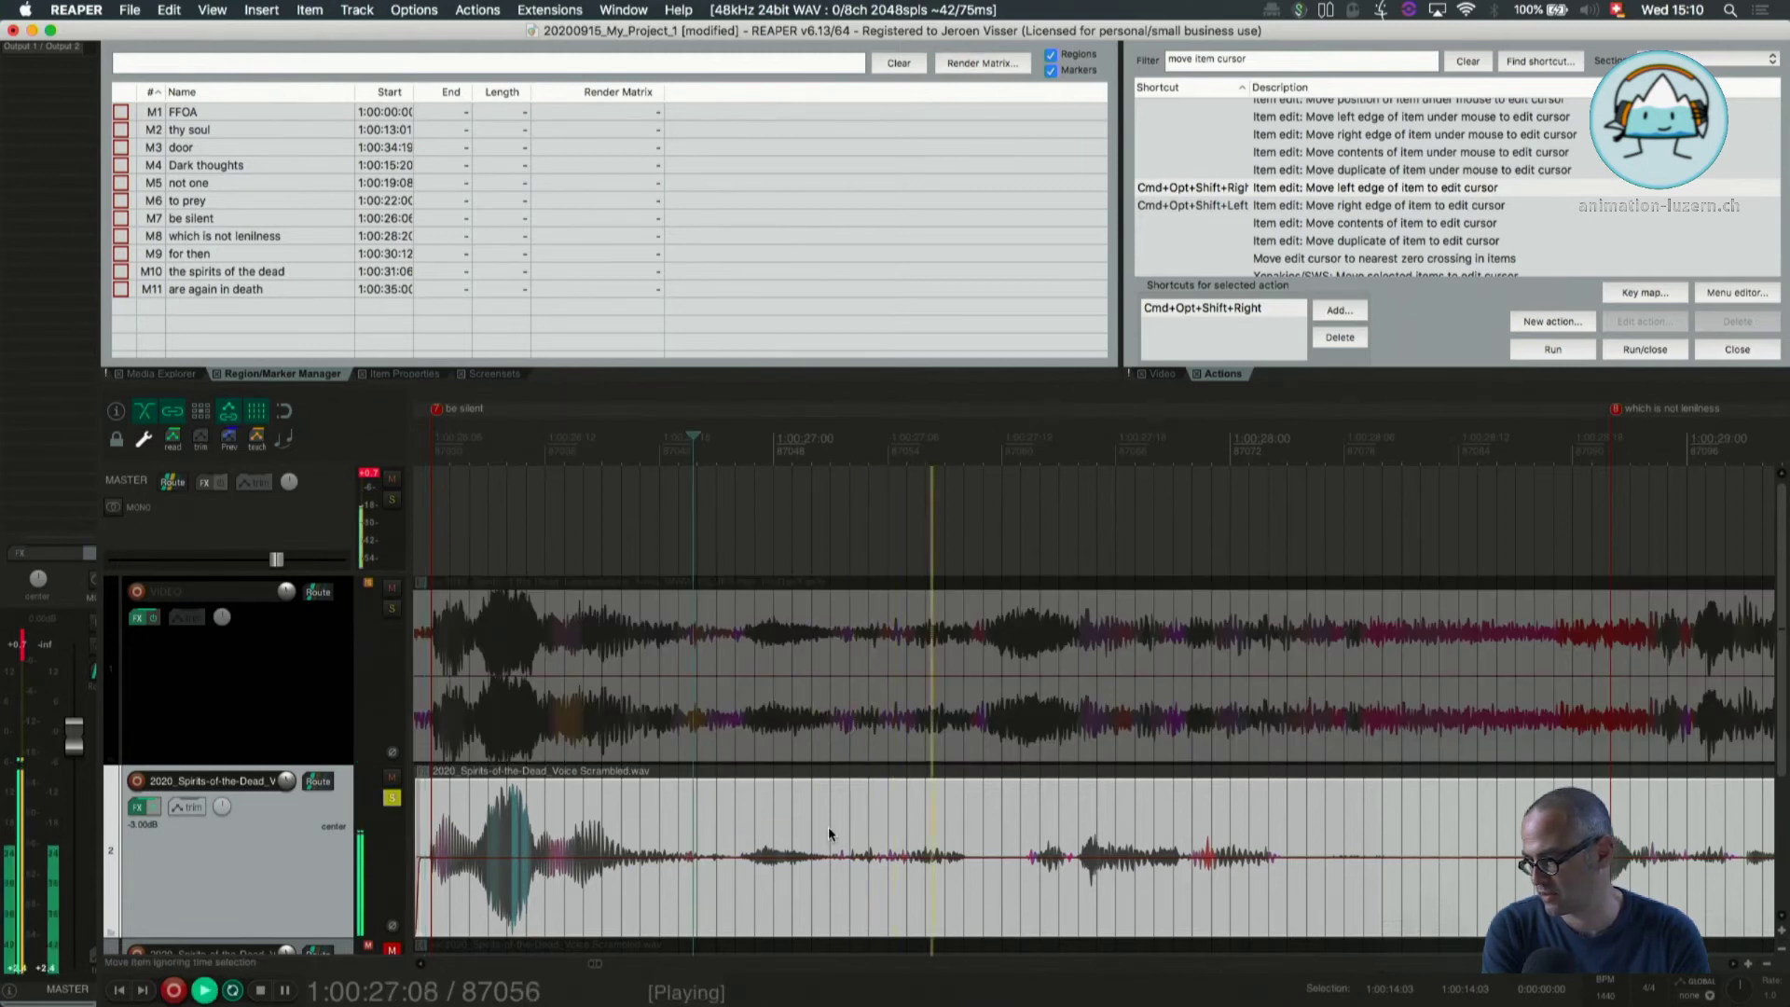
Listen through the voice track past "be silent" and split out the section from 1:00:28:16 to 1:00:29:13 as its own item
{"action": "key", "text": "space"}
{"action": "key", "text": "space"}
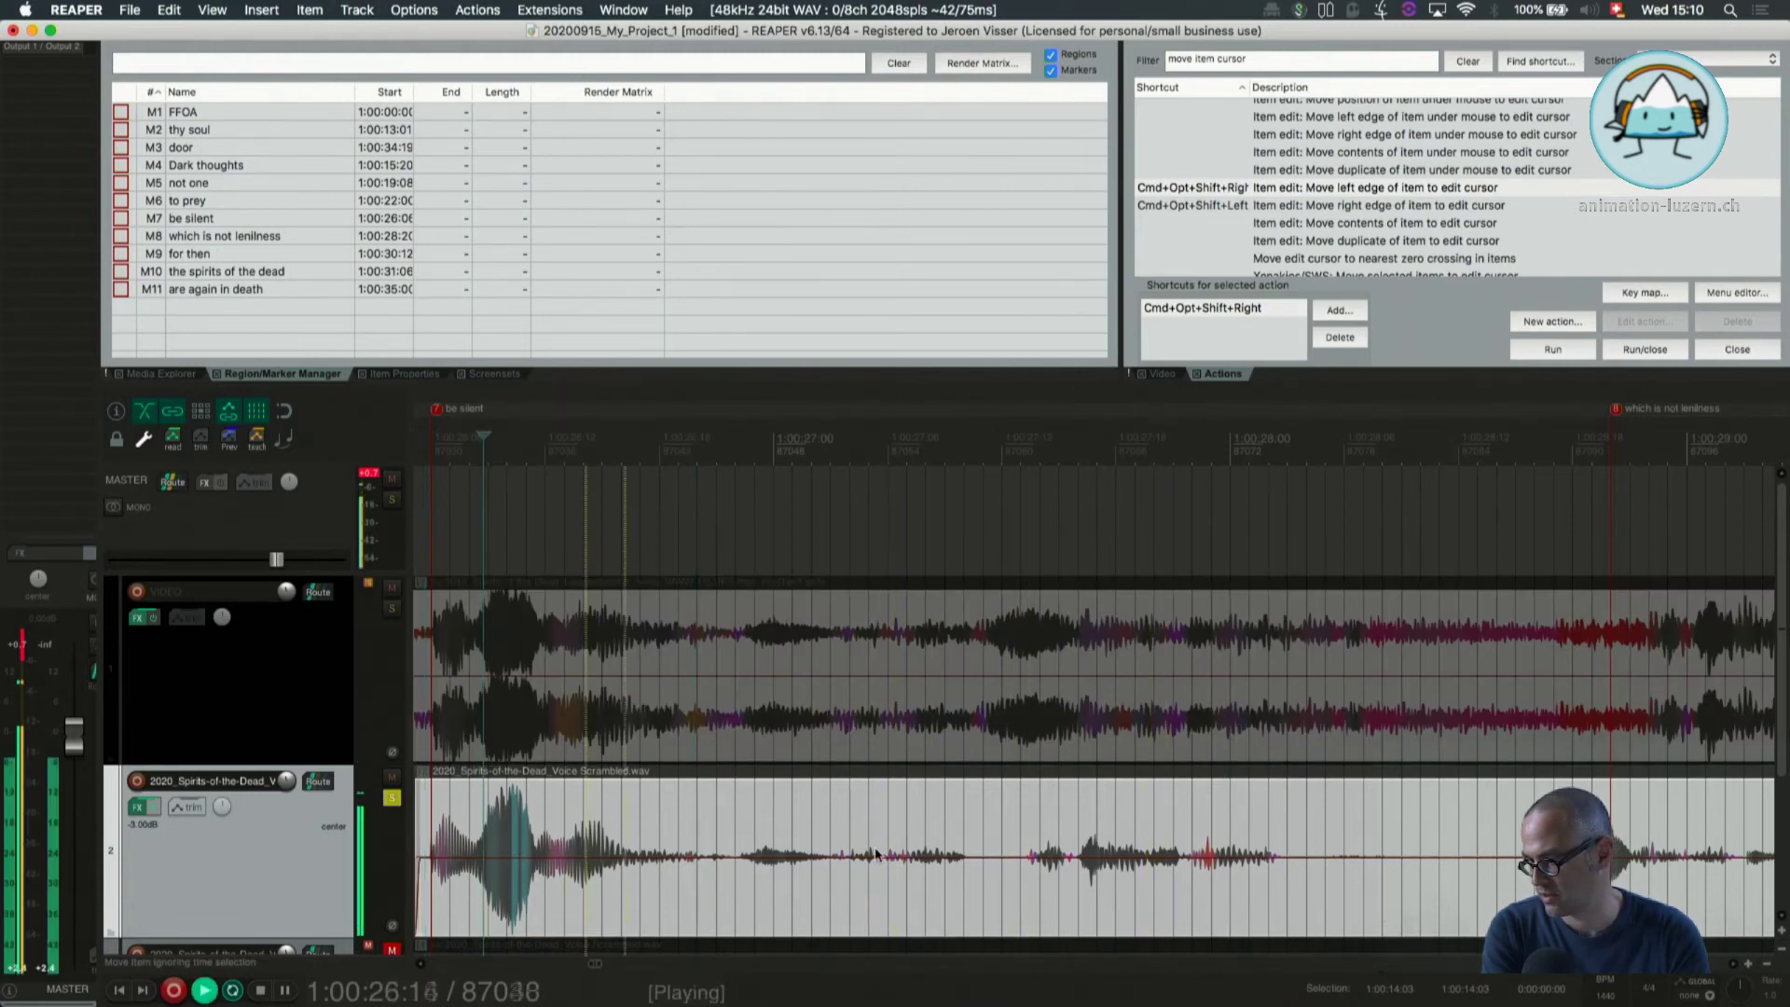
{"action": "scroll", "coordinate": [1171, 870], "scroll_direction": "down", "scroll_amount": 3}
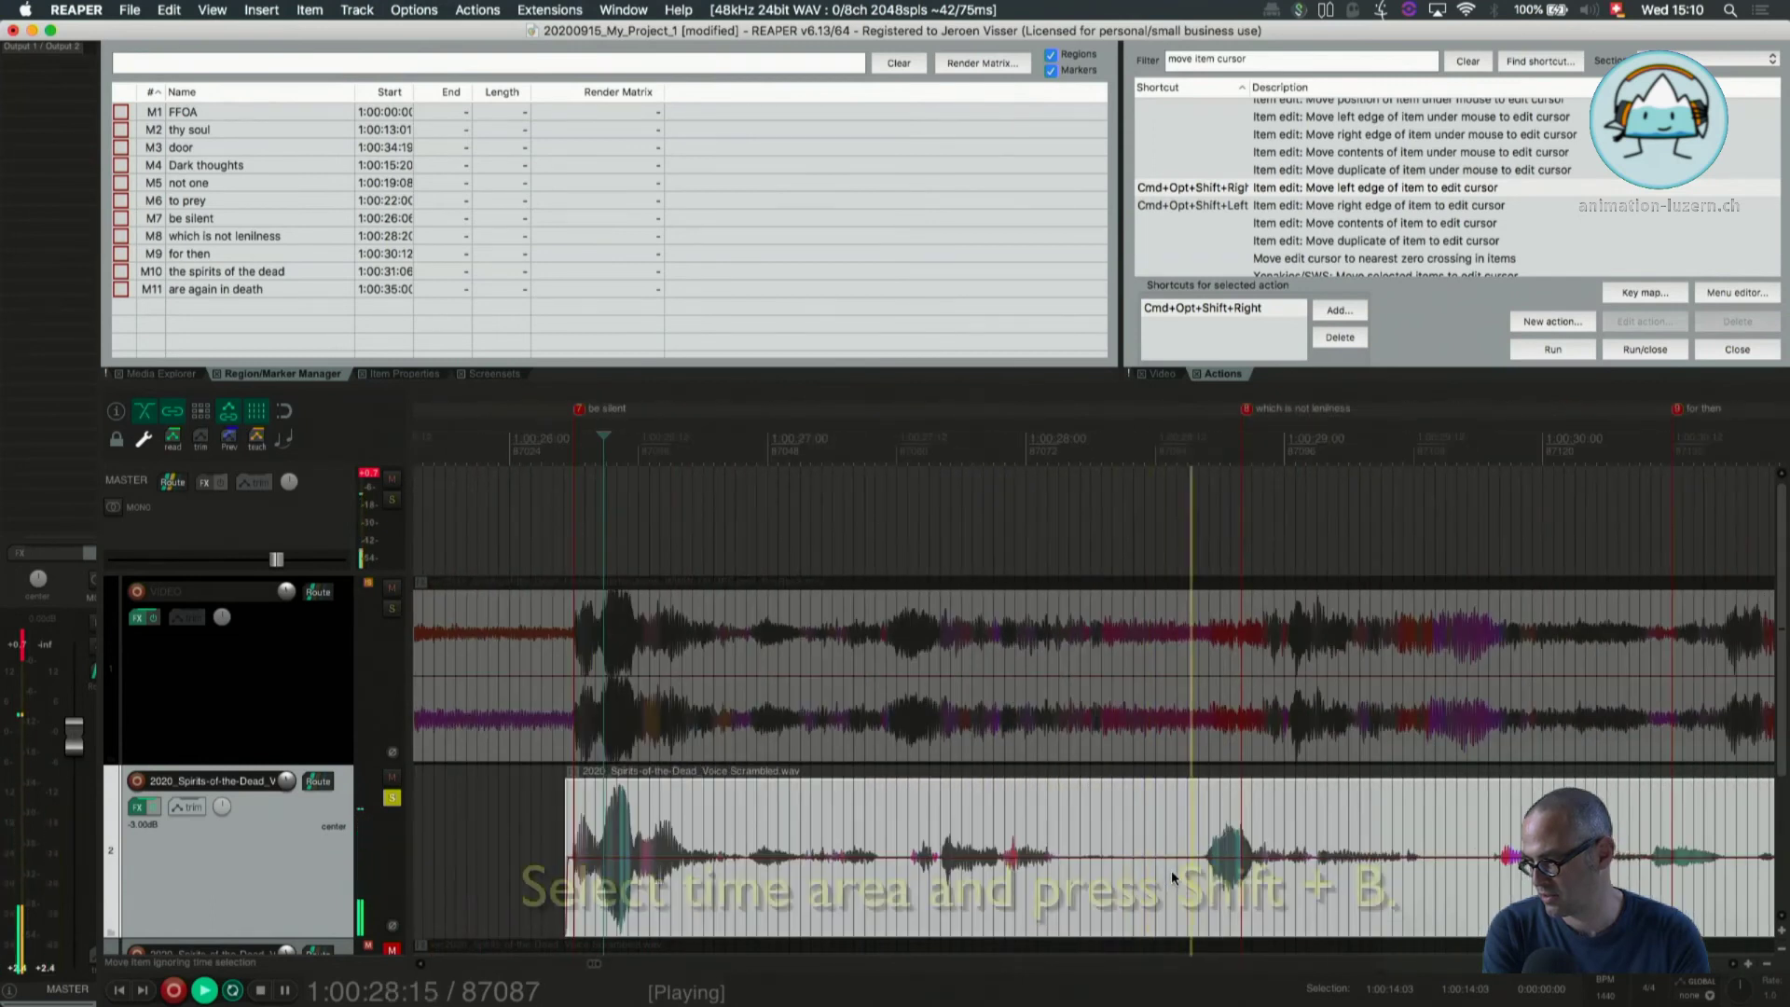
{"action": "key", "text": "space"}
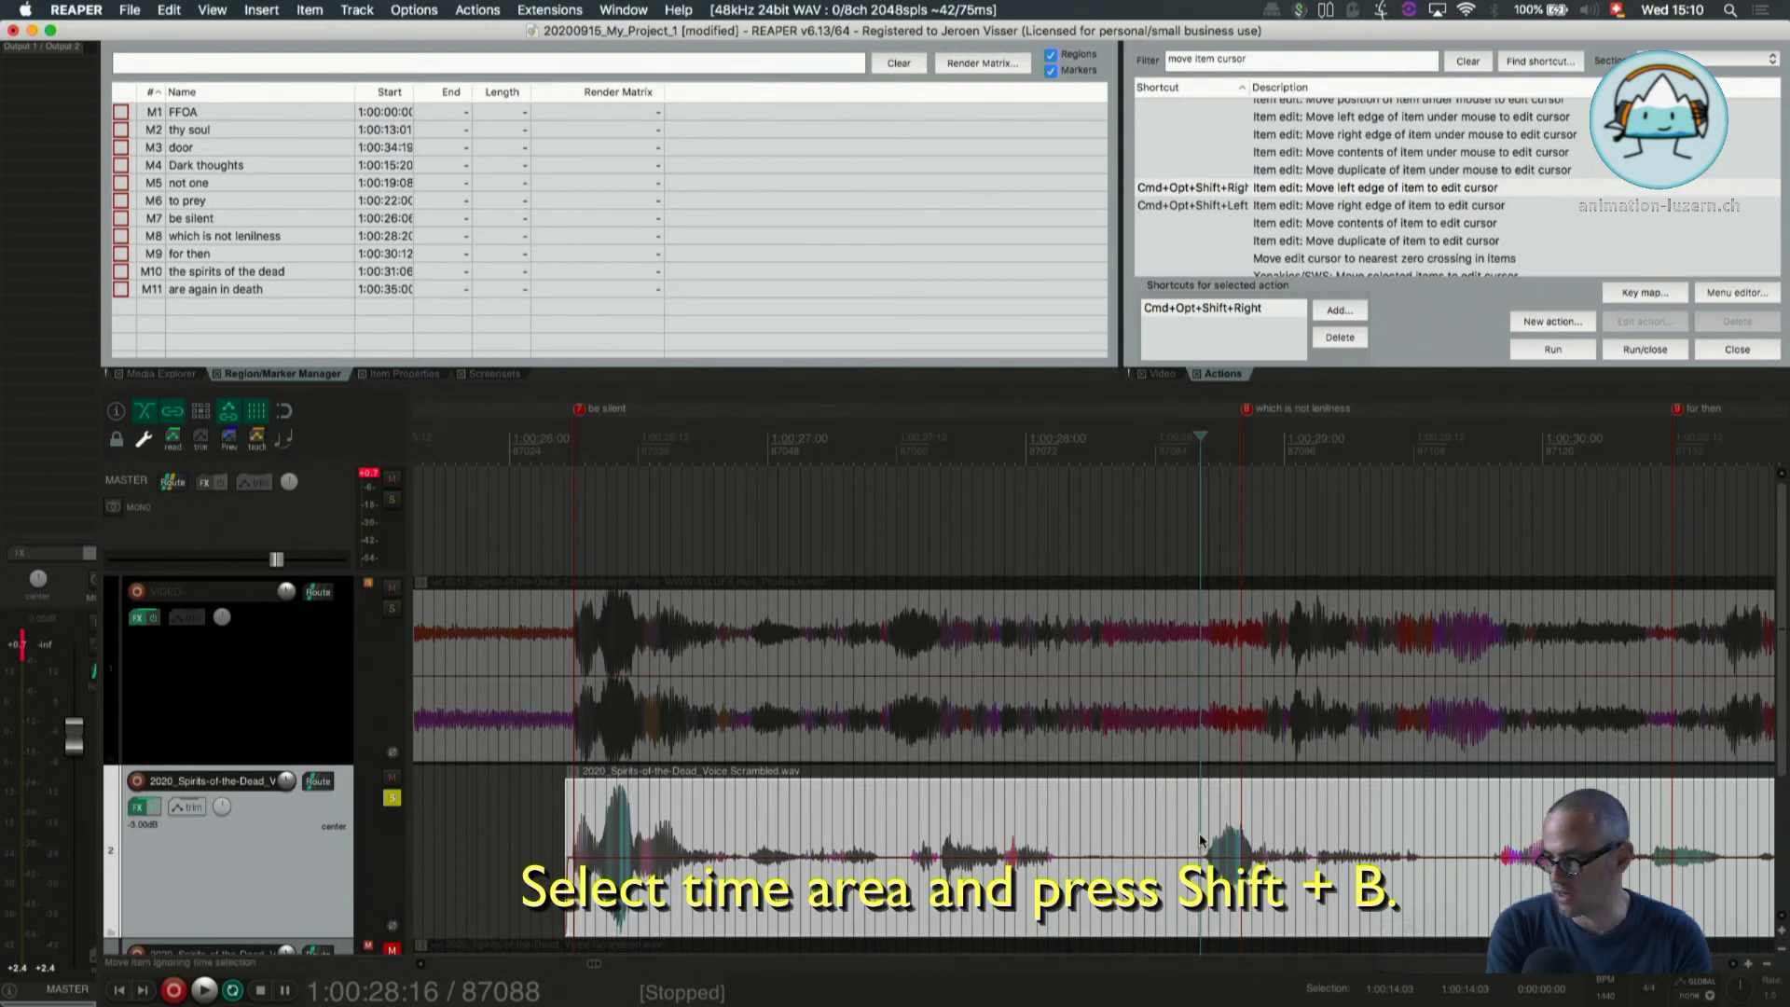
{"action": "left_click", "coordinate": [1426, 814], "text": "shift"}
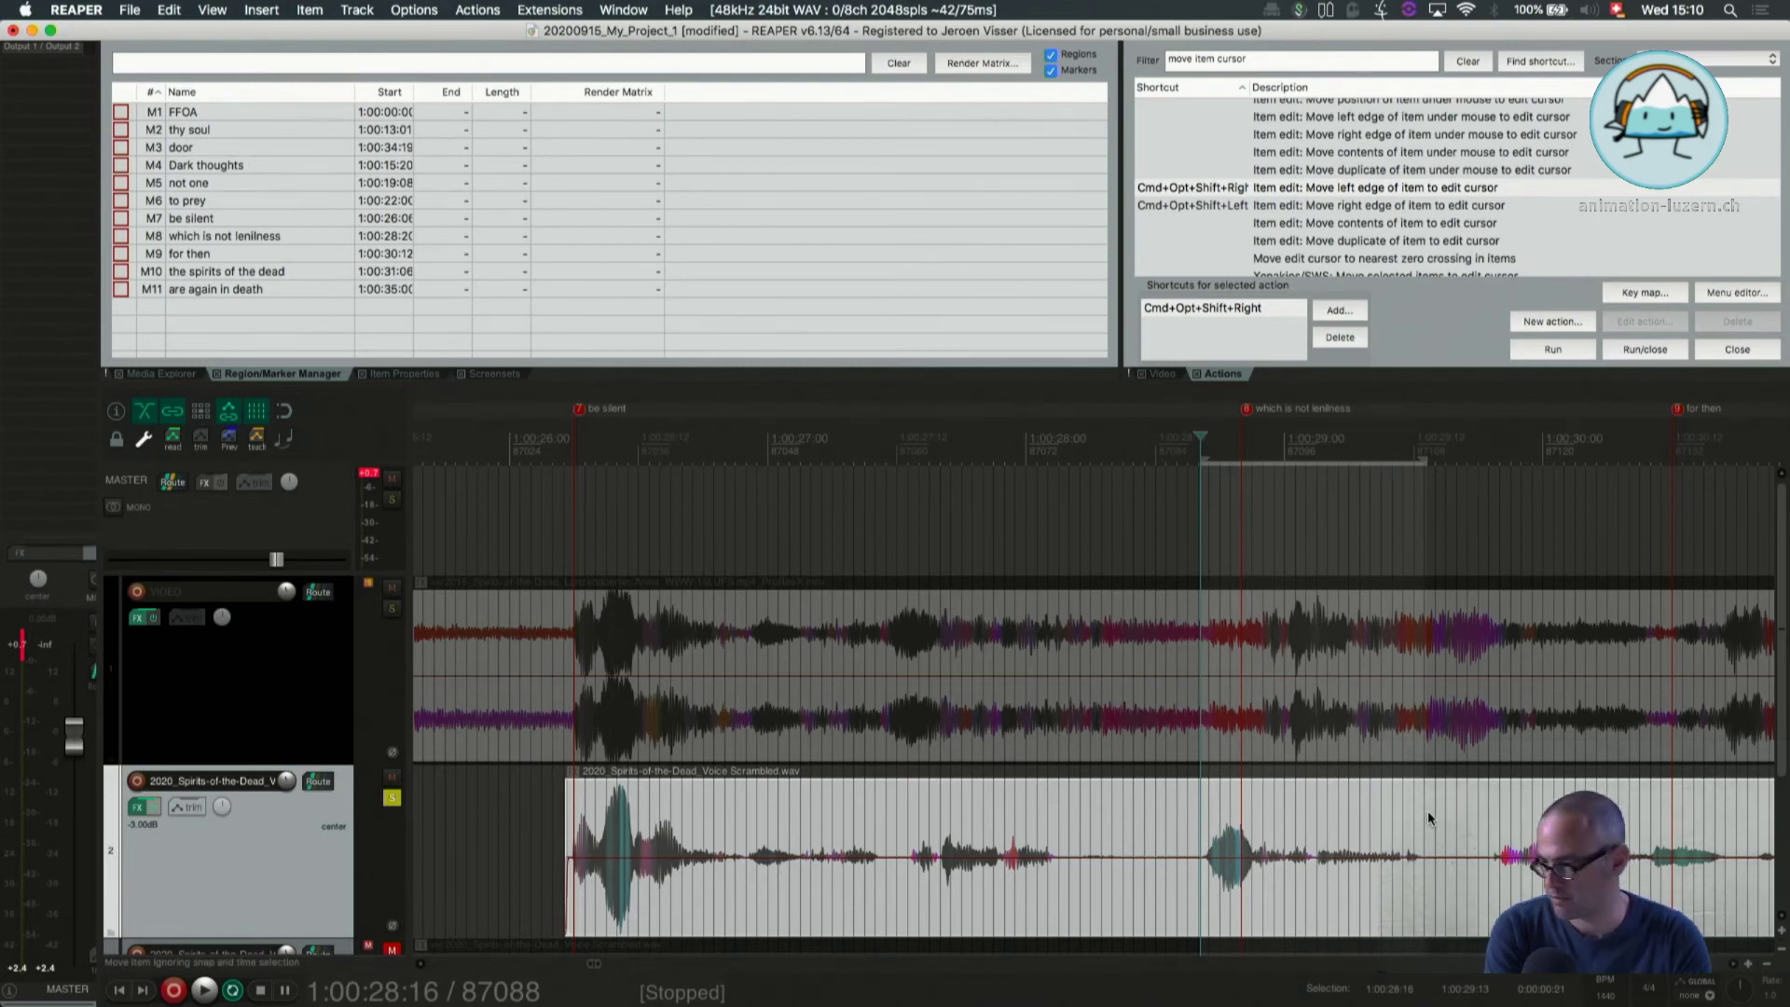
{"action": "key", "text": "shift+b"}
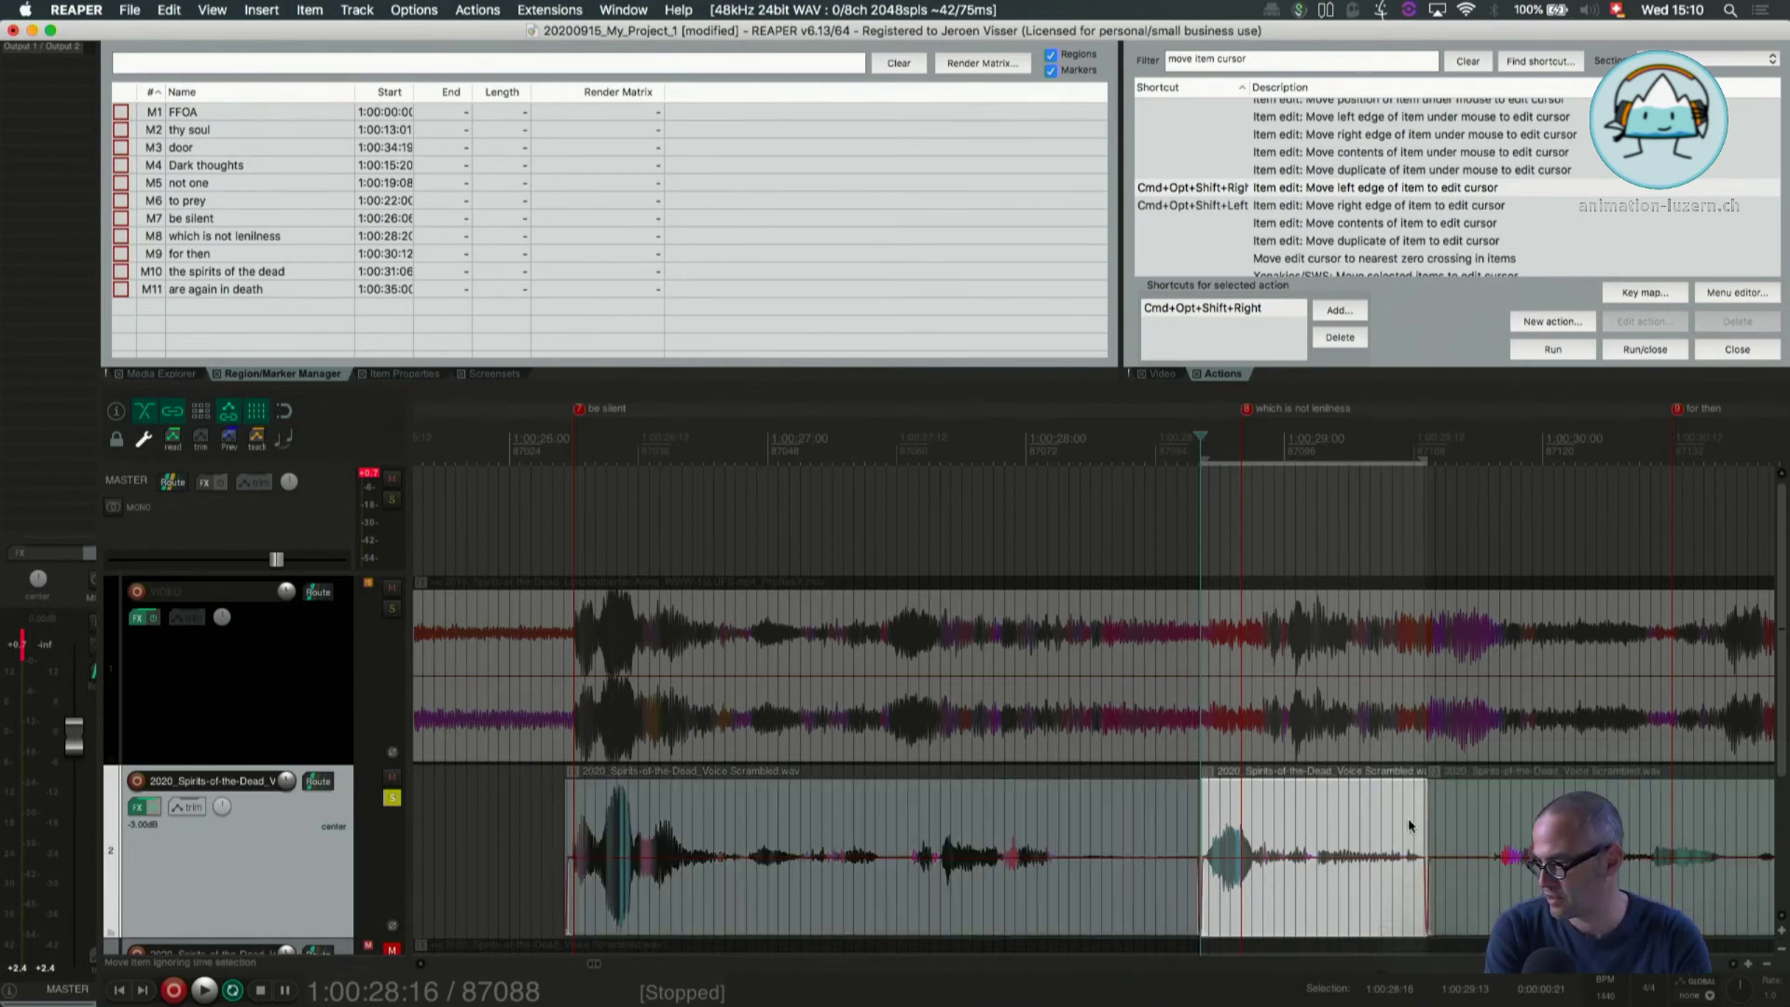
Split the "be silent" voice item at 1:00:27:11, before its second group of sounds
{"action": "left_click", "coordinate": [895, 832]}
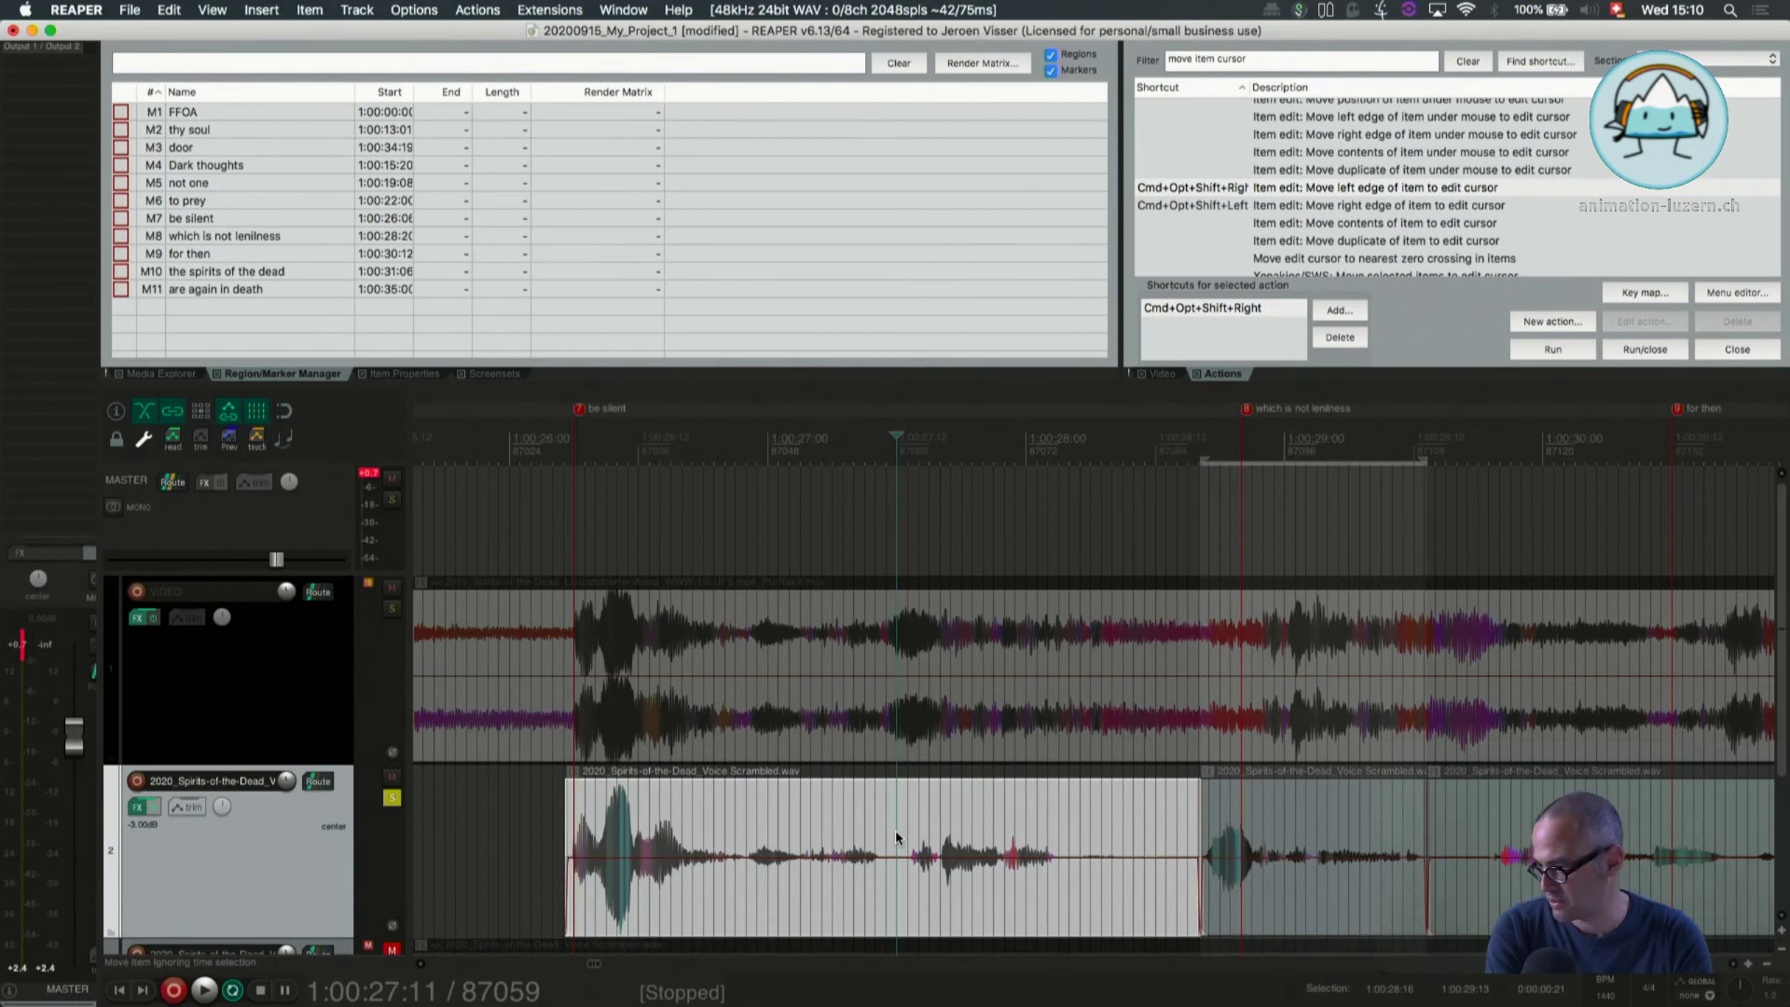
{"action": "key", "text": "s"}
{"action": "scroll", "coordinate": [896, 833], "scroll_direction": "down", "scroll_amount": 5}
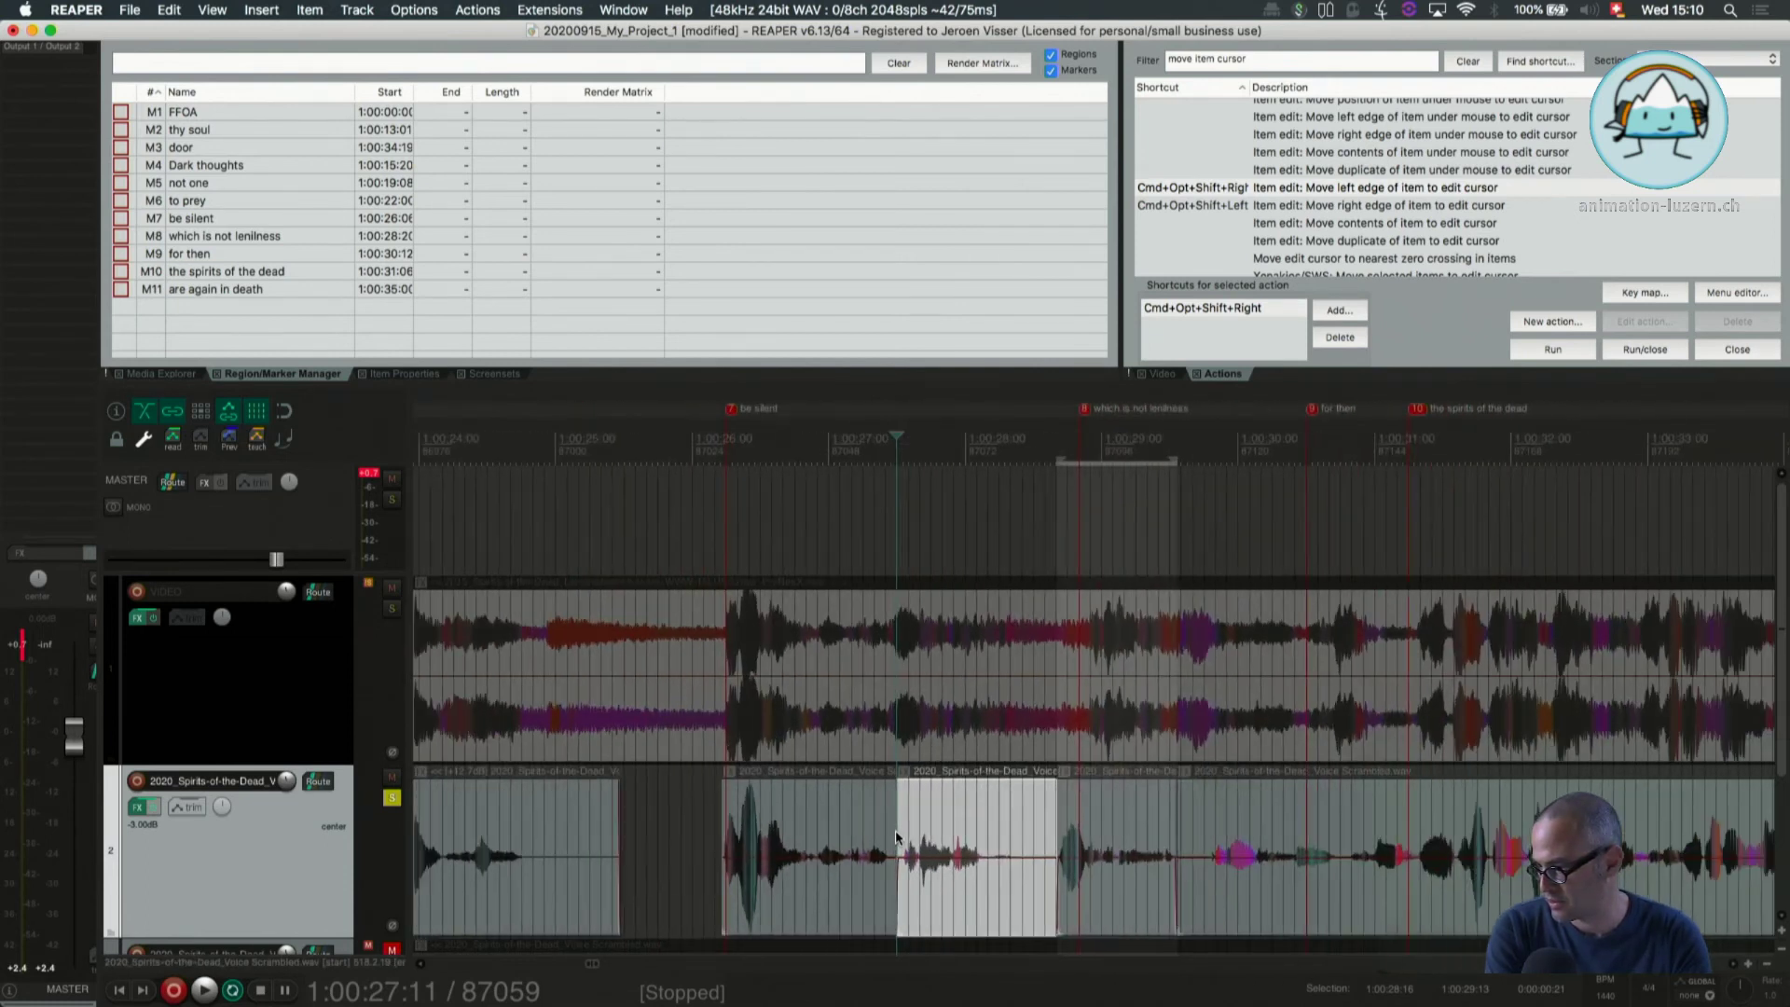
Insert an empty track below the edited voice track and swap the order of the two voice pieces that follow "be silent"
{"action": "scroll", "coordinate": [282, 796], "scroll_direction": "down", "scroll_amount": 3}
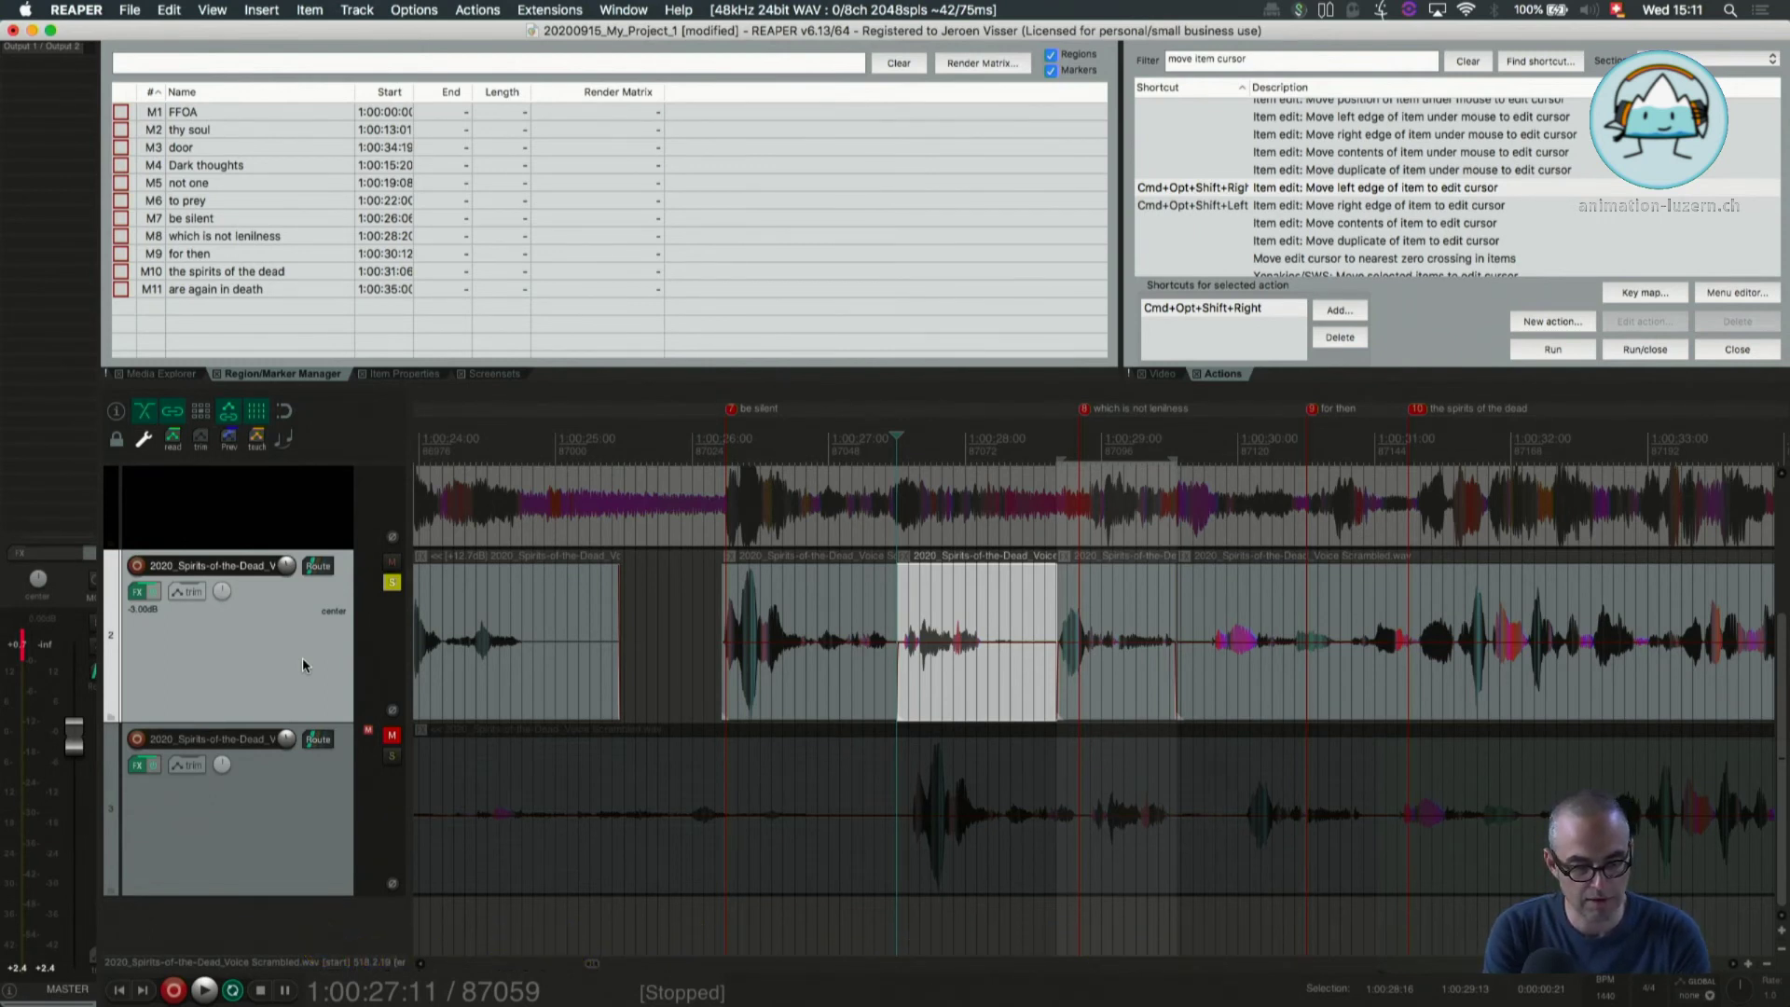
{"action": "key", "text": "super+t"}
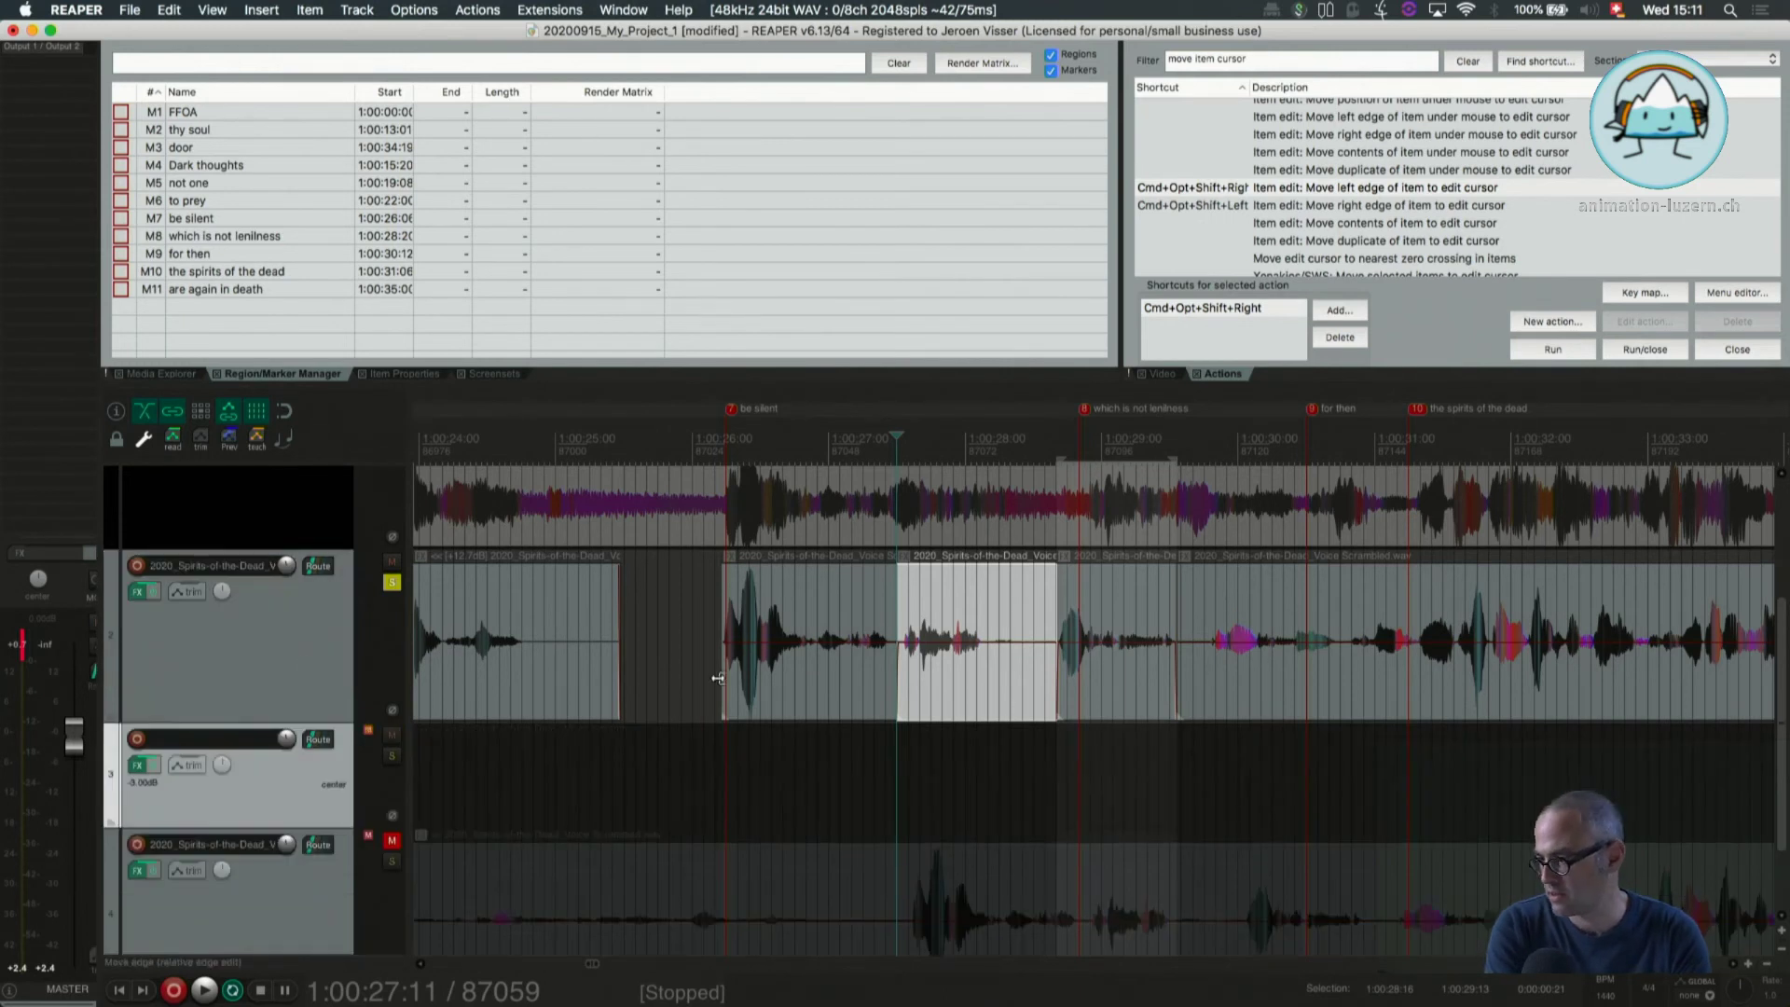
{"action": "left_click_drag", "start_coordinate": [1126, 715], "coordinate": [977, 659]}
Play the edited voice track from 1:00:26:17 to check the reordered pieces after "be silent"
{"action": "left_click", "coordinate": [790, 620]}
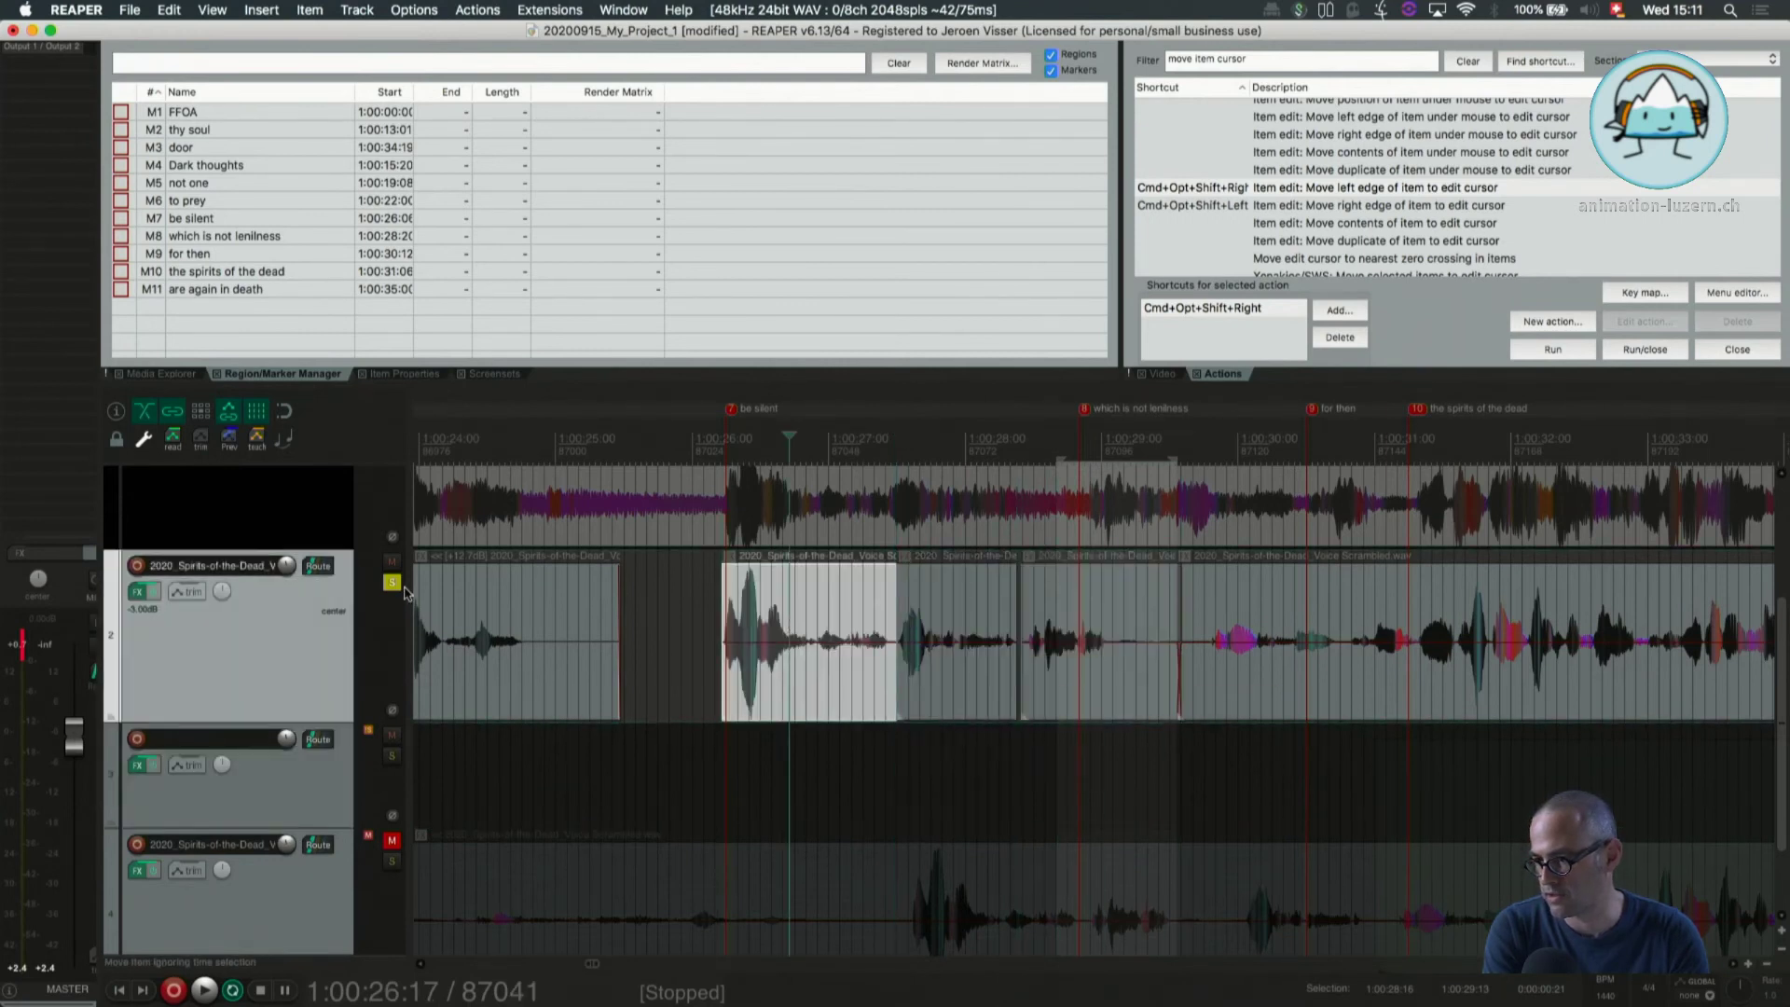
{"action": "key", "text": "space"}
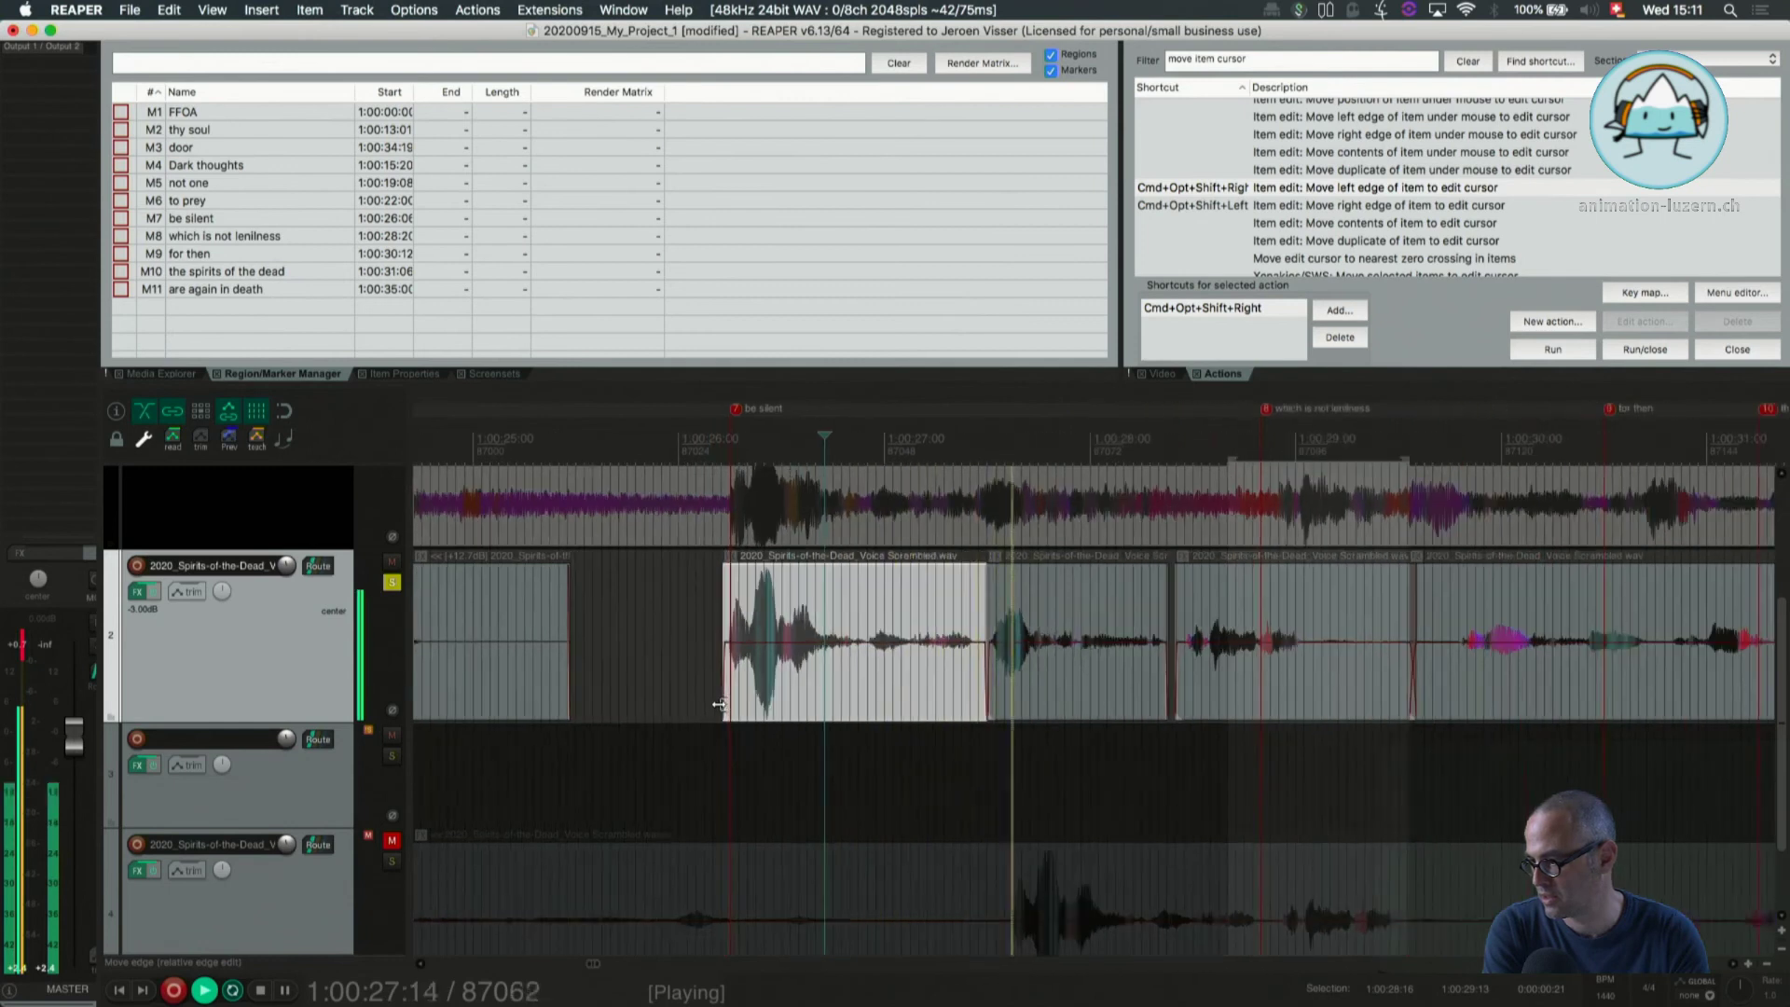
{"action": "scroll", "coordinate": [720, 704], "scroll_direction": "up", "scroll_amount": 2}
{"action": "scroll", "coordinate": [719, 704], "scroll_direction": "up", "scroll_amount": 2}
{"action": "key", "text": "space"}
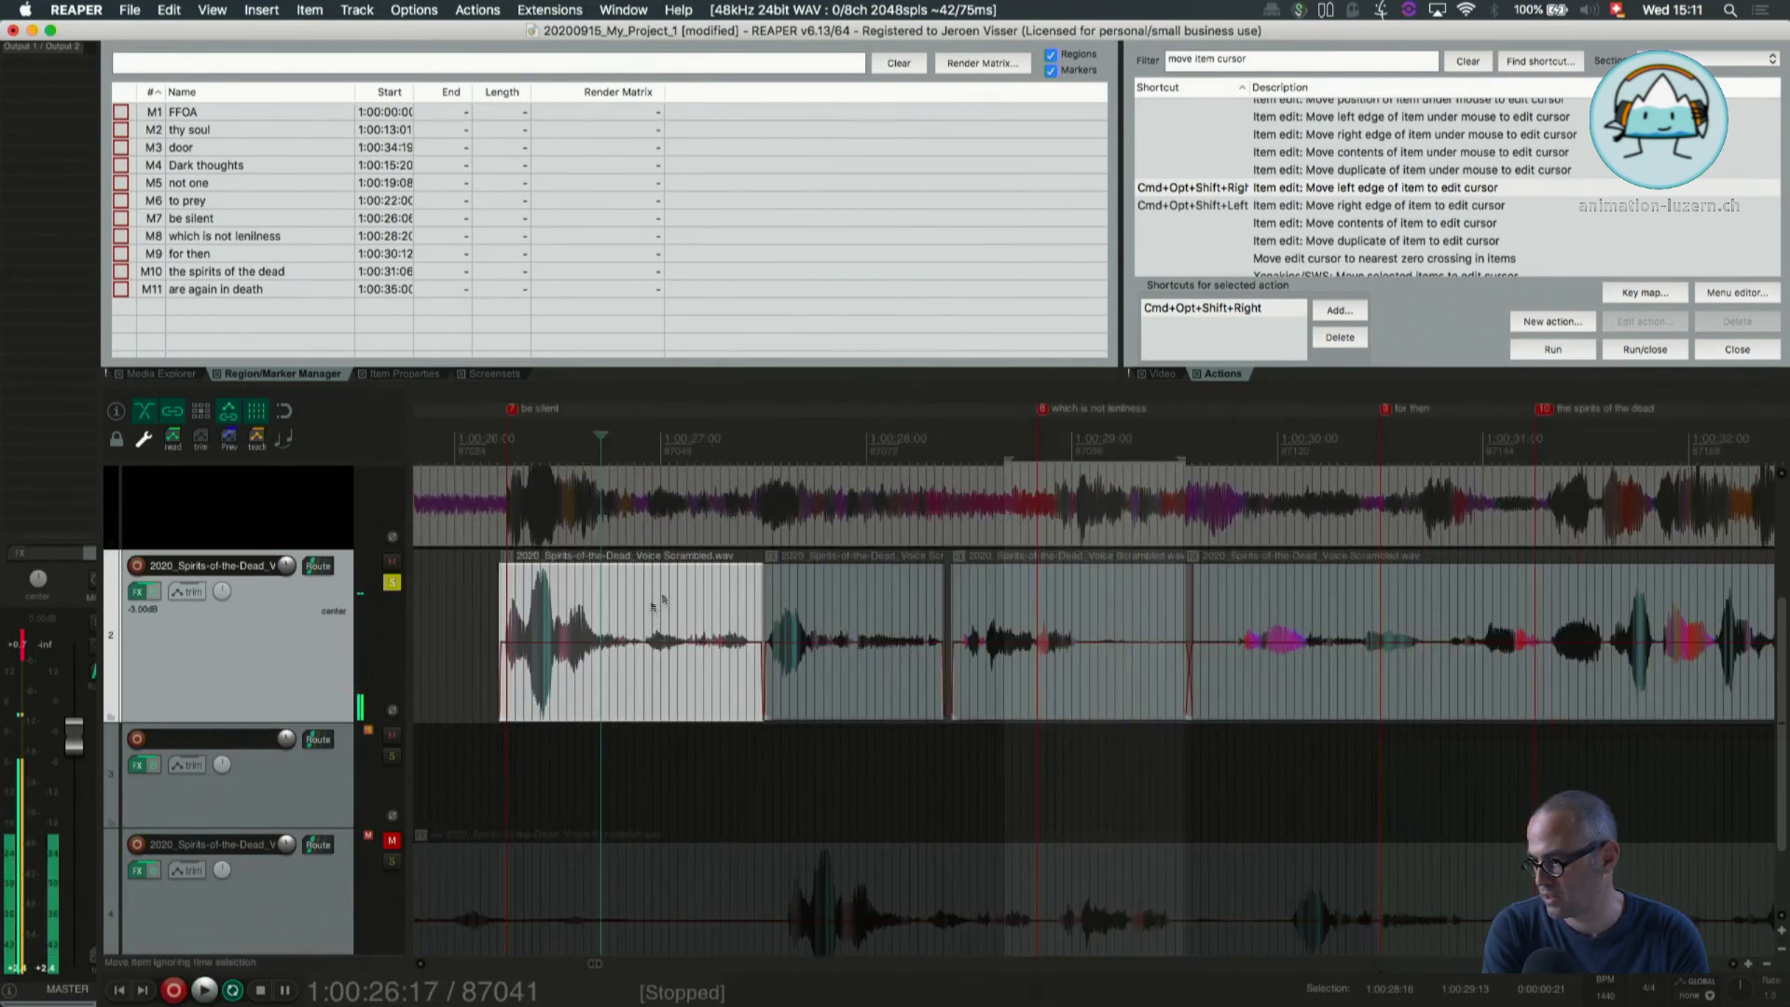
Shift the piece after "be silent" slightly earlier so the two items crossfade, and play the transition to check it
{"action": "scroll", "coordinate": [722, 586], "scroll_direction": "up", "scroll_amount": 3}
{"action": "scroll", "coordinate": [722, 586], "scroll_direction": "up", "scroll_amount": 2}
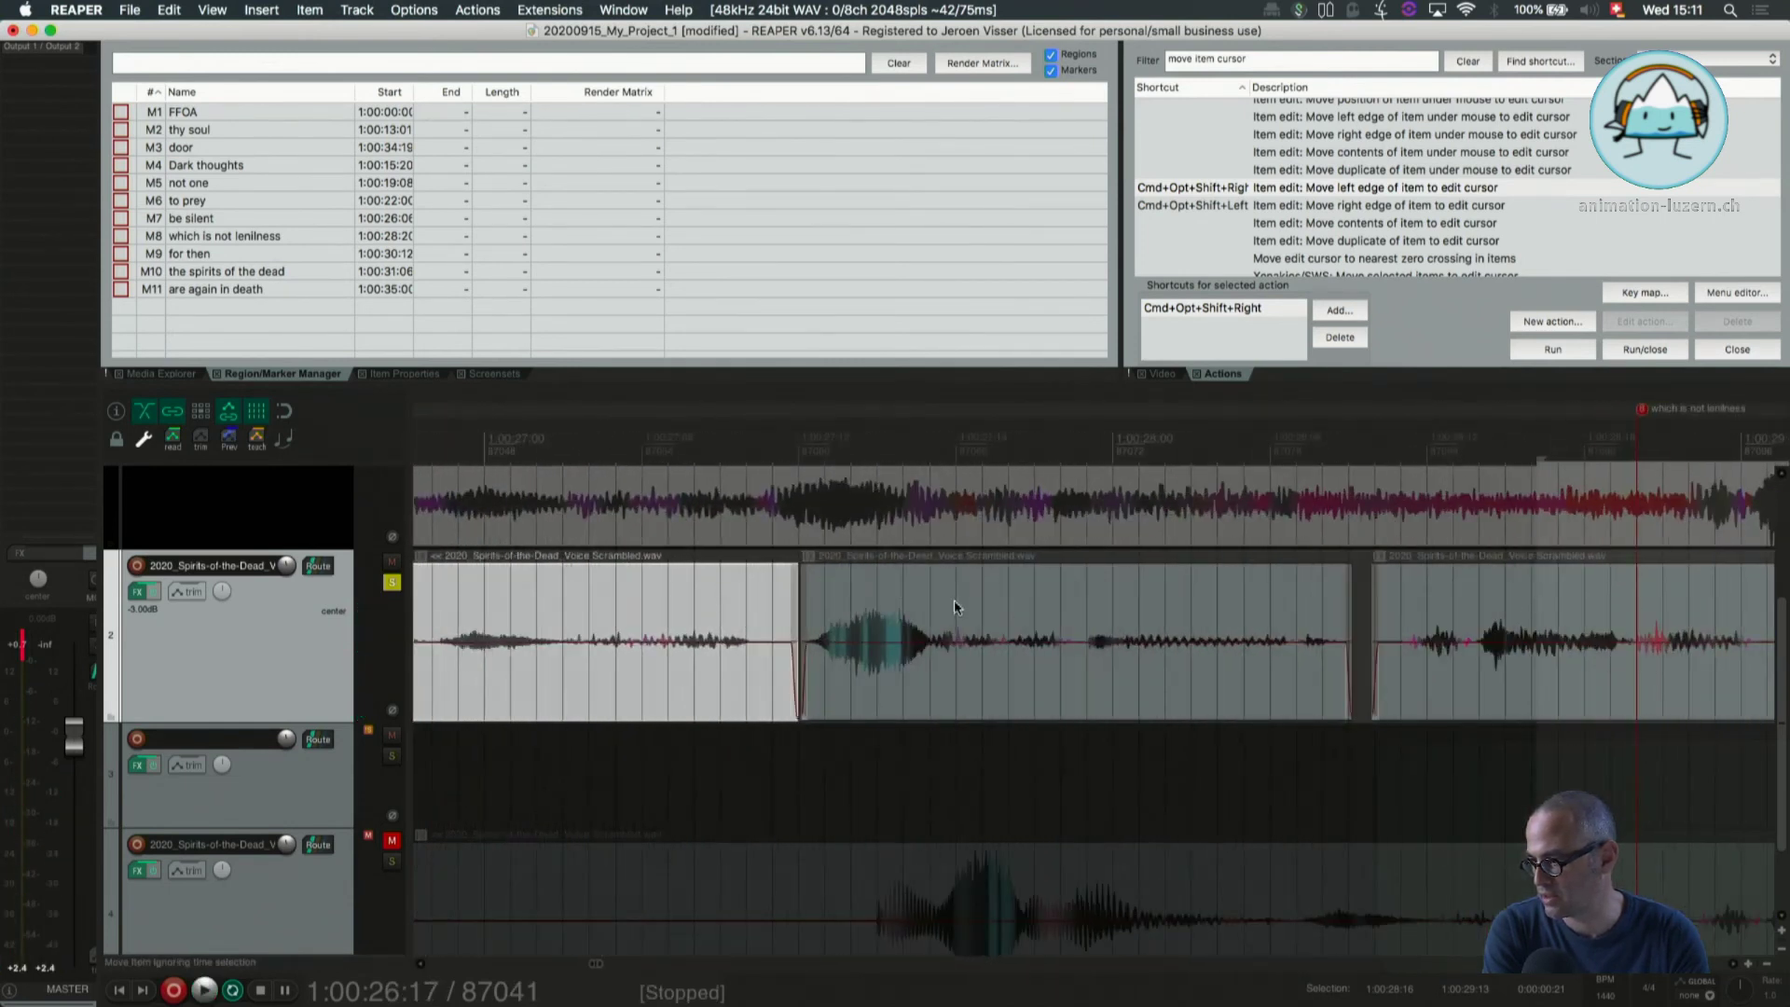
{"action": "left_click_drag", "start_coordinate": [954, 600], "coordinate": [917, 600]}
{"action": "scroll", "coordinate": [765, 597], "scroll_direction": "down", "scroll_amount": 2}
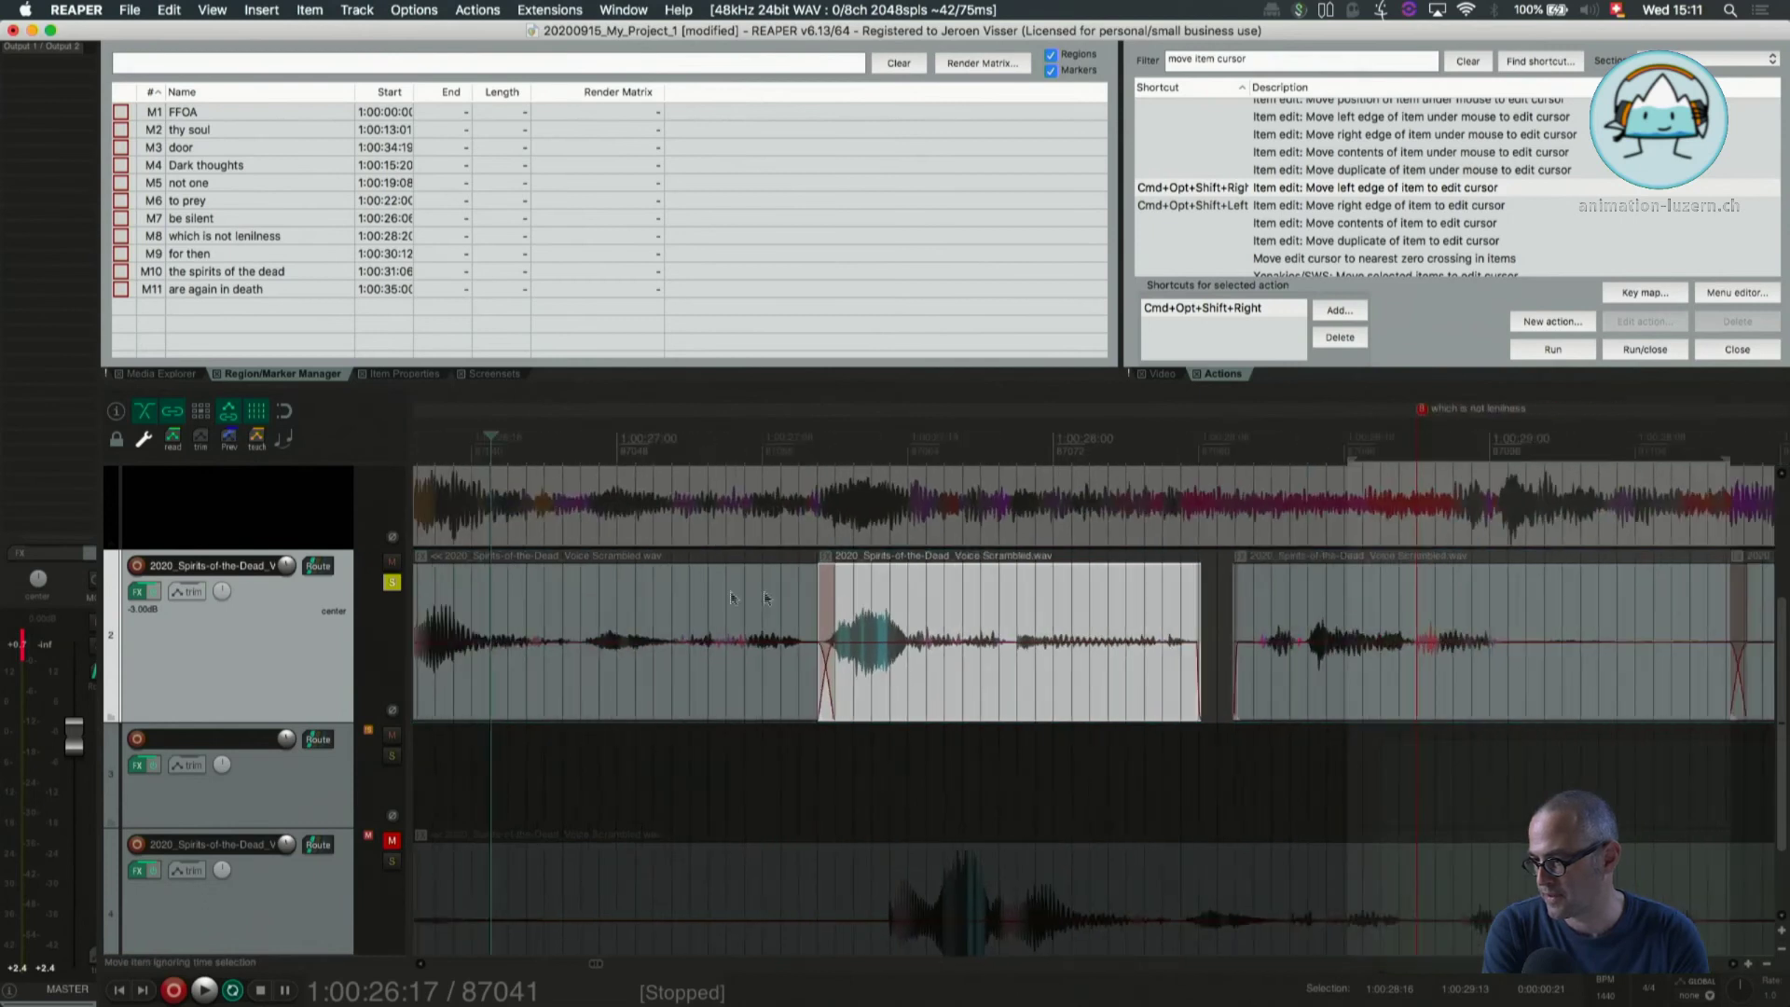
{"action": "left_click", "coordinate": [589, 605]}
{"action": "key", "text": "space"}
{"action": "scroll", "coordinate": [1066, 697], "scroll_direction": "down", "scroll_amount": 1}
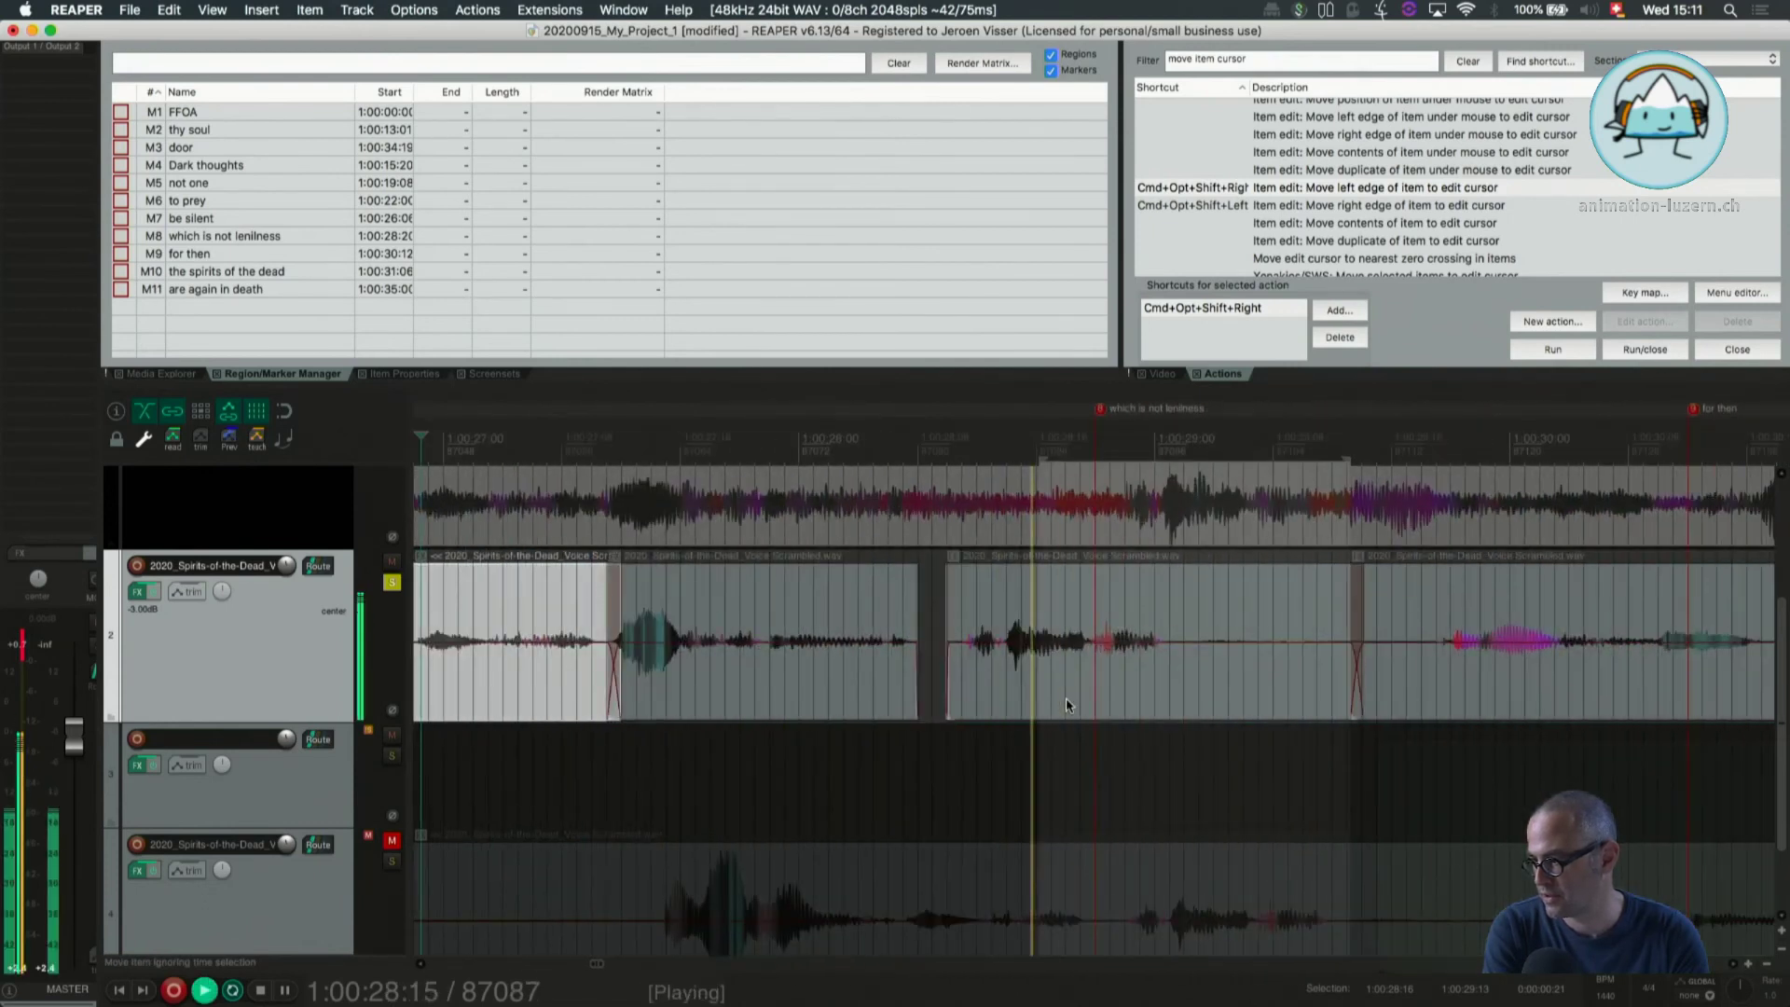
{"action": "key", "text": "space"}
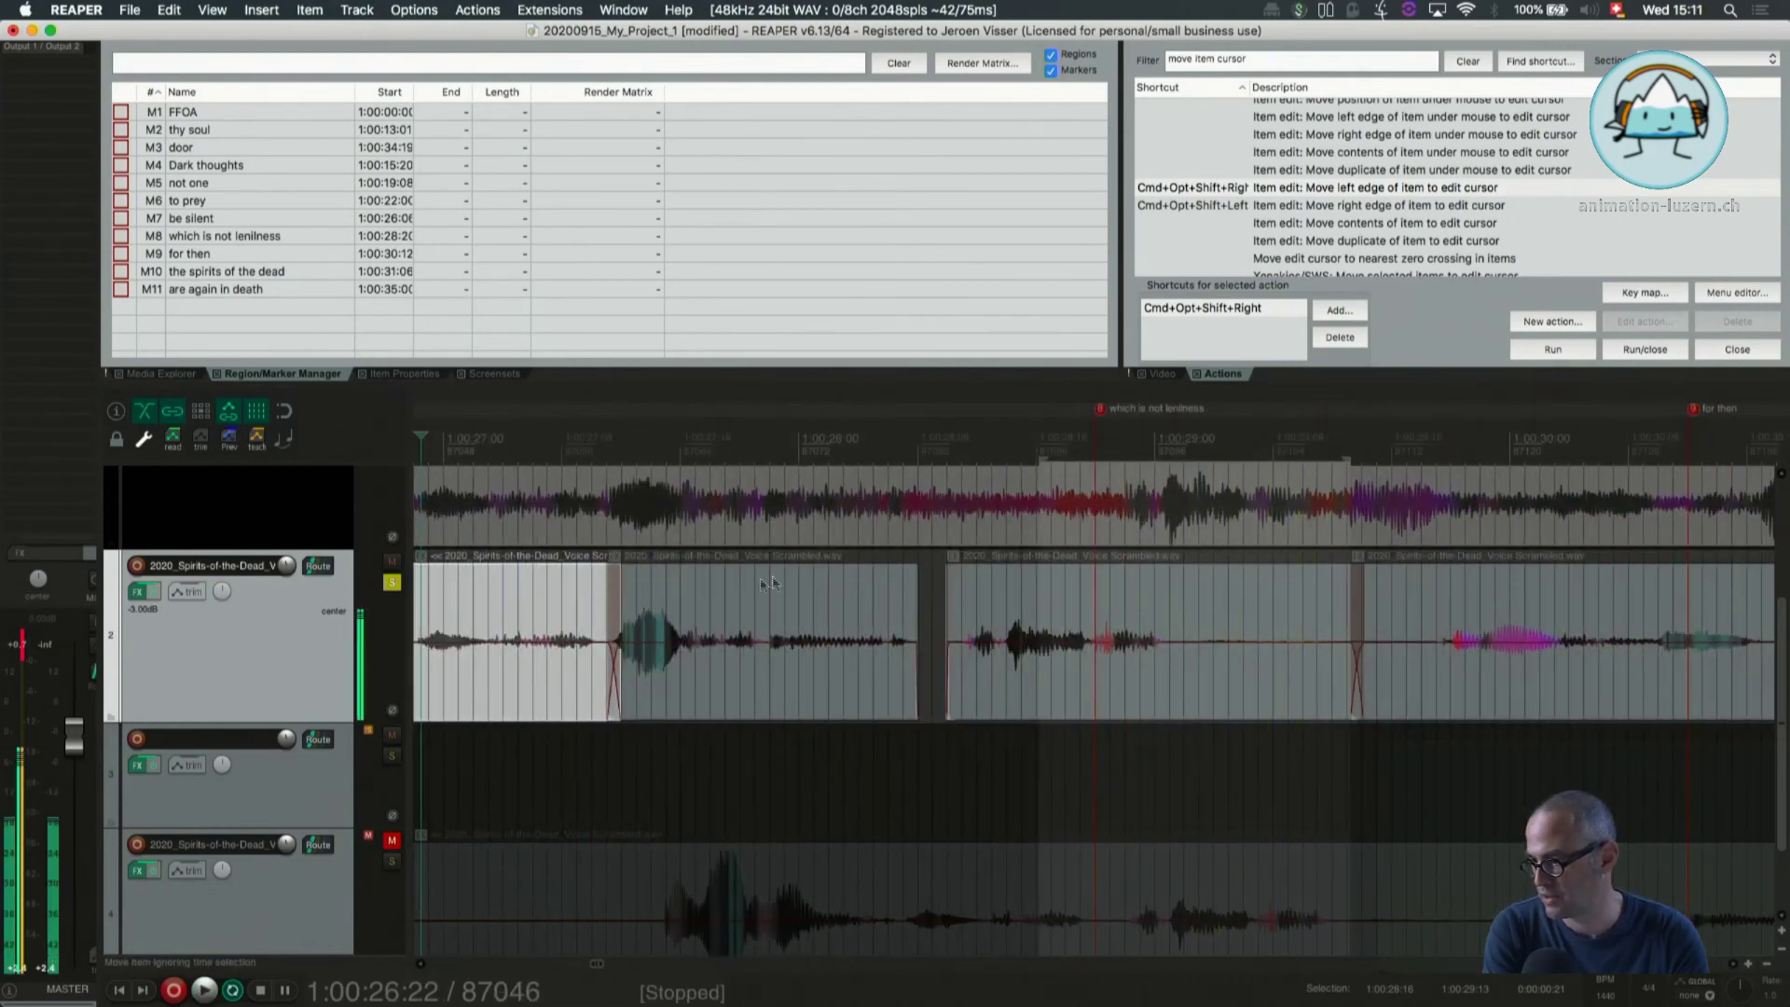
Solo the VIDEO track instead of the voice track and play it from 1:00:28:21 to hear the phrase at marker M8
{"action": "left_click", "coordinate": [753, 578]}
{"action": "scroll", "coordinate": [752, 578], "scroll_direction": "up", "scroll_amount": 3}
{"action": "left_click", "coordinate": [1114, 671]}
{"action": "key", "text": "space"}
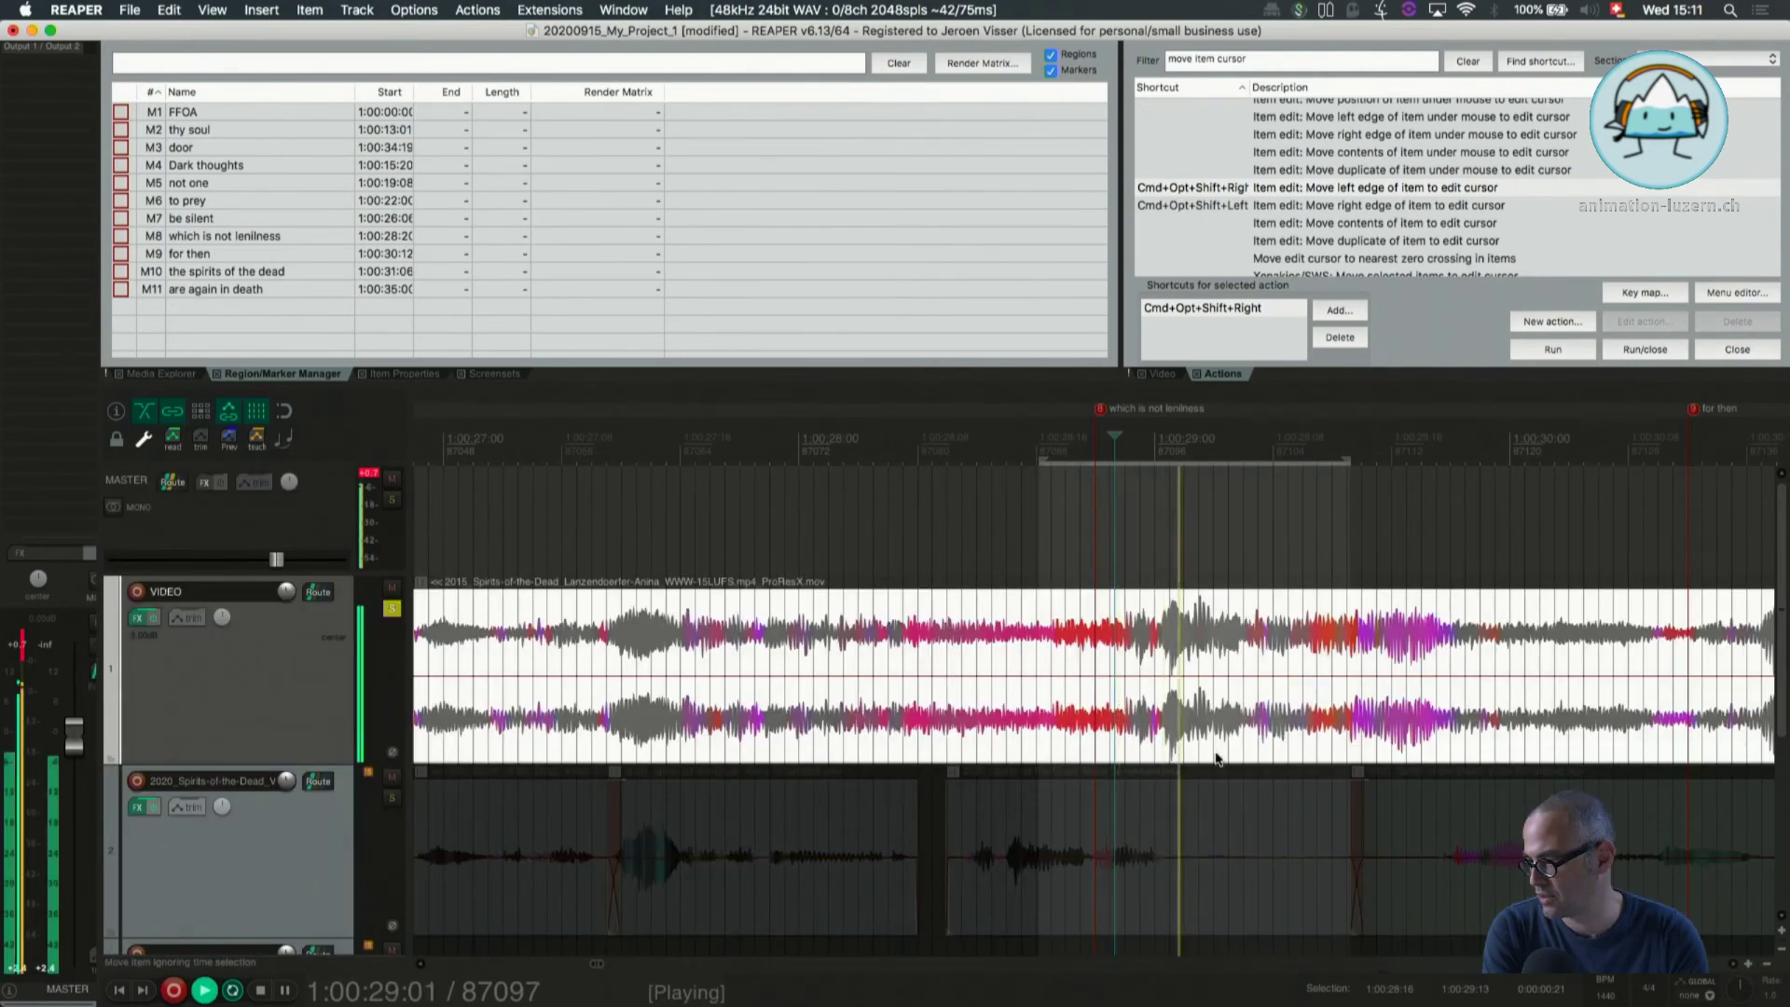
{"action": "key", "text": "space"}
Move the next voice piece later to marker M8 and fine-align its peak with the VIDEO waveform
{"action": "scroll", "coordinate": [1218, 827], "scroll_direction": "right", "scroll_amount": 4}
{"action": "left_click", "coordinate": [939, 836]}
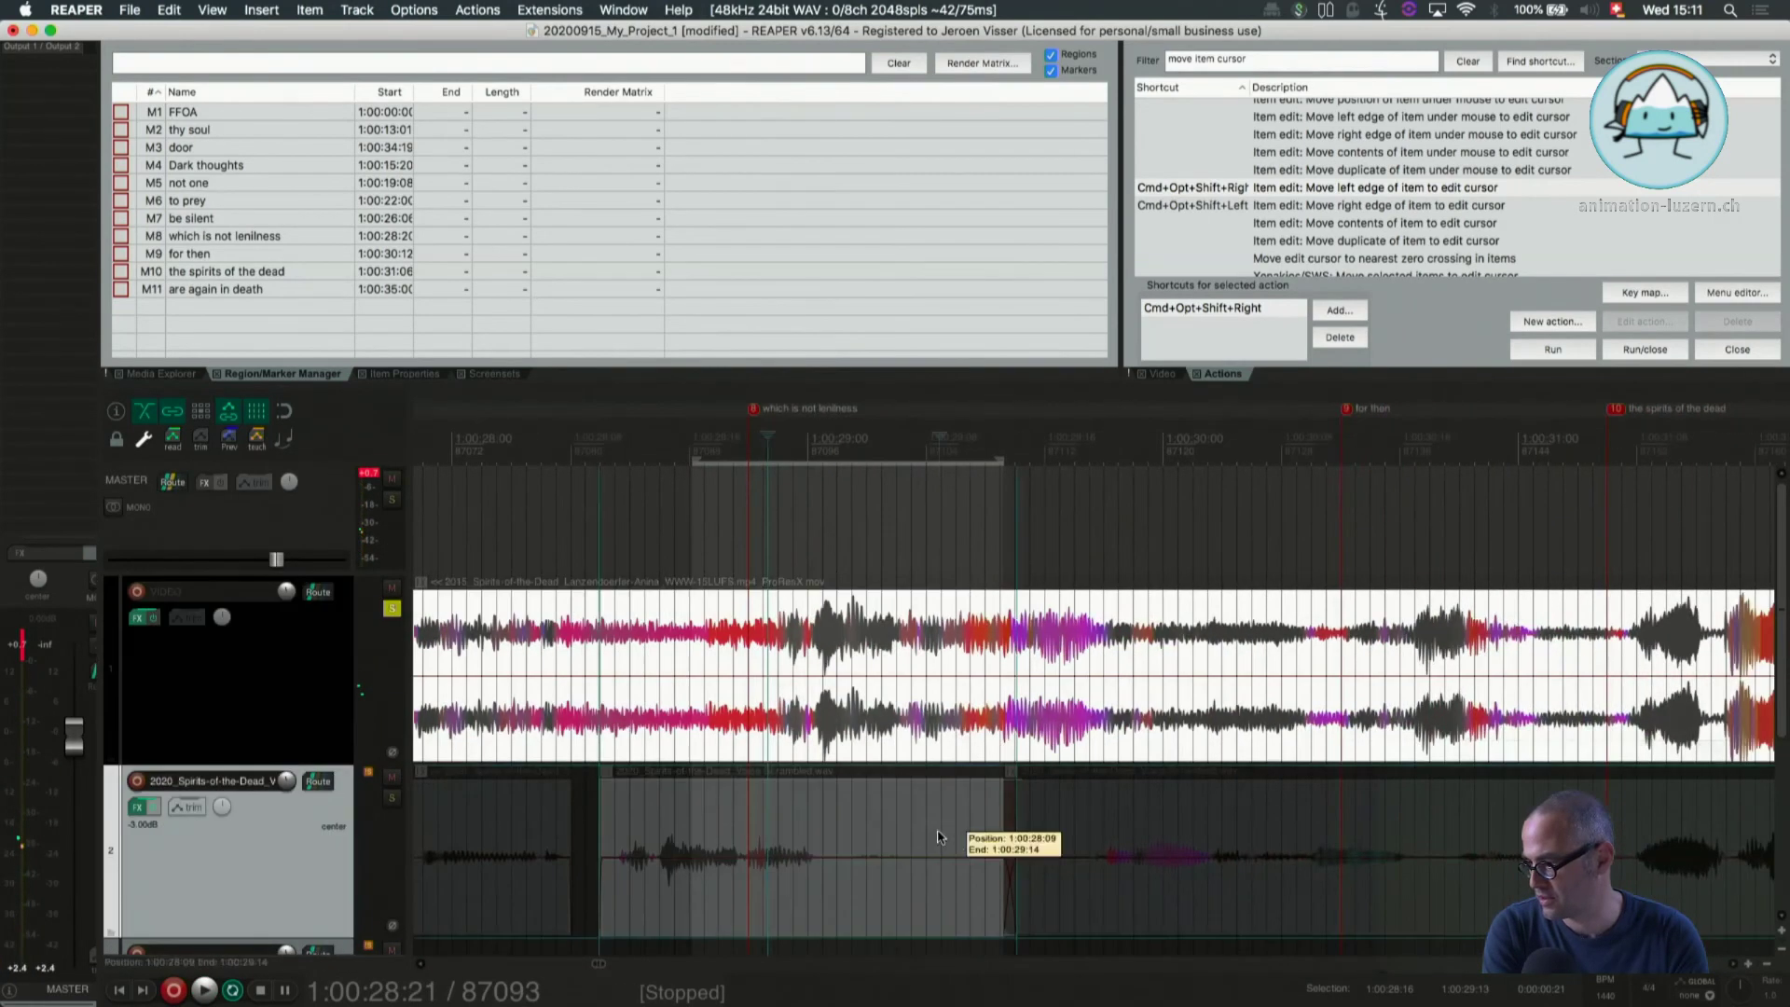
{"action": "left_click", "coordinate": [939, 836]}
{"action": "left_click_drag", "start_coordinate": [938, 837], "coordinate": [1025, 837]}
{"action": "scroll", "coordinate": [814, 814], "scroll_direction": "up", "scroll_amount": 3}
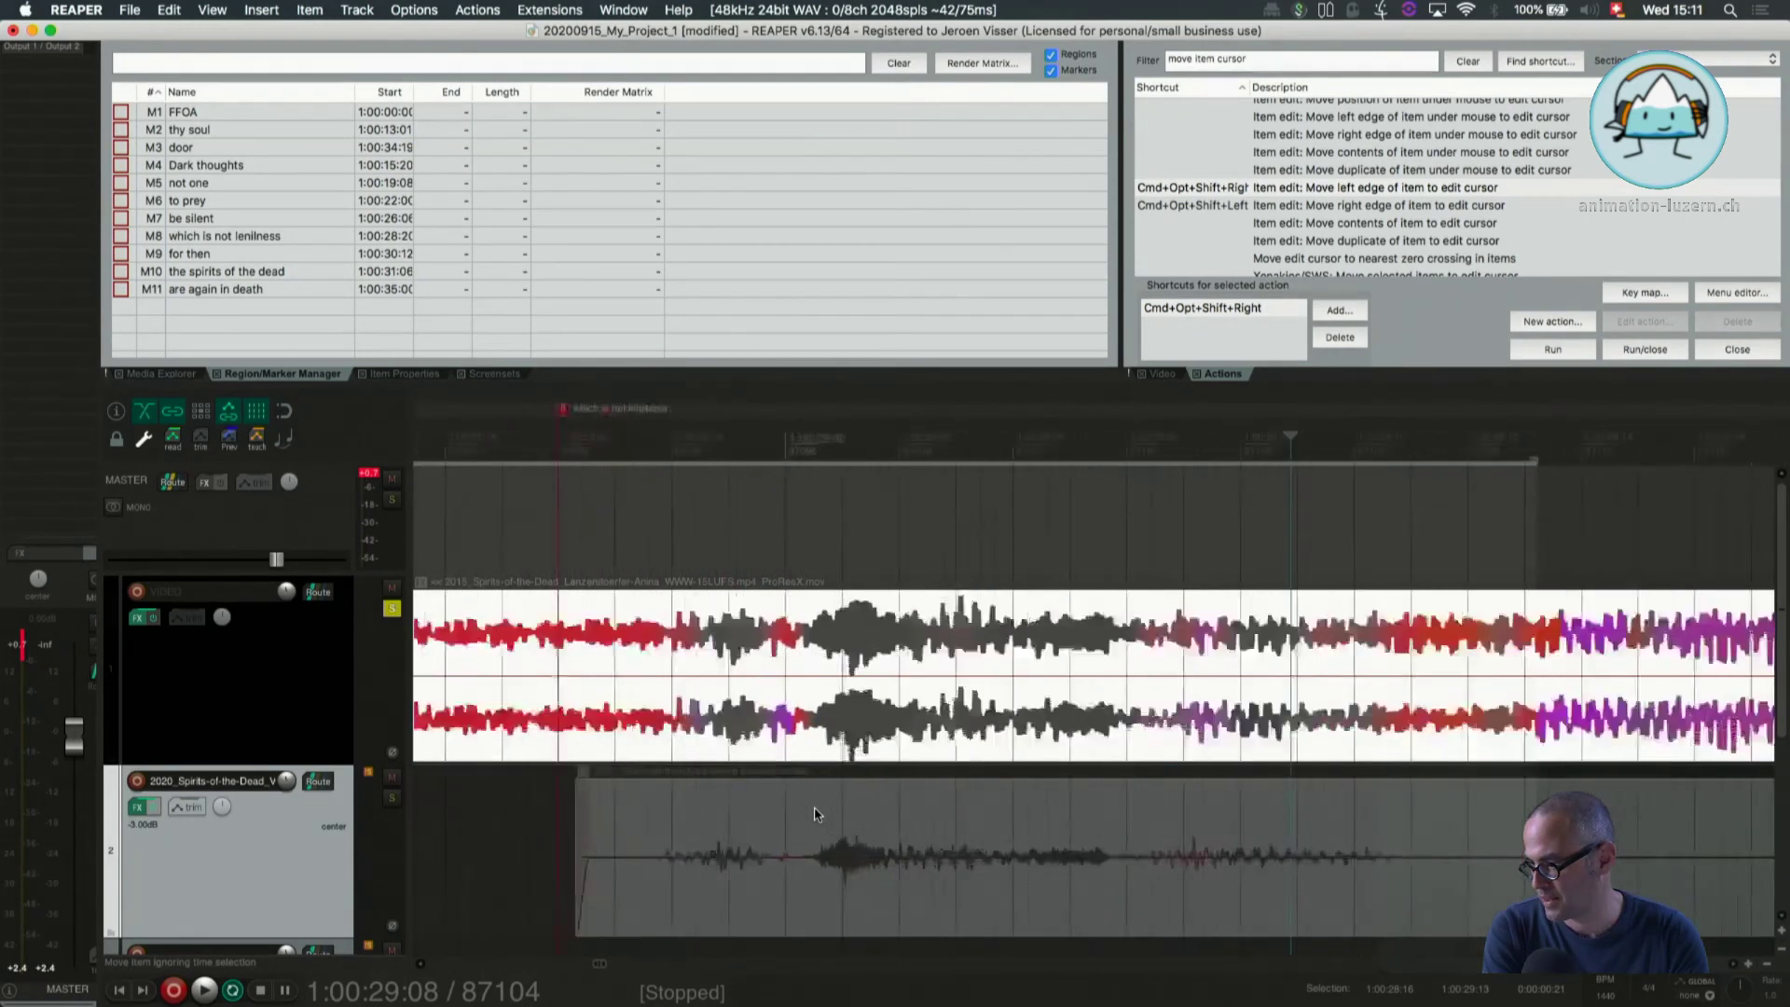
{"action": "scroll", "coordinate": [839, 811], "scroll_direction": "up", "scroll_amount": 2}
{"action": "scroll", "coordinate": [870, 813], "scroll_direction": "up", "scroll_amount": 5}
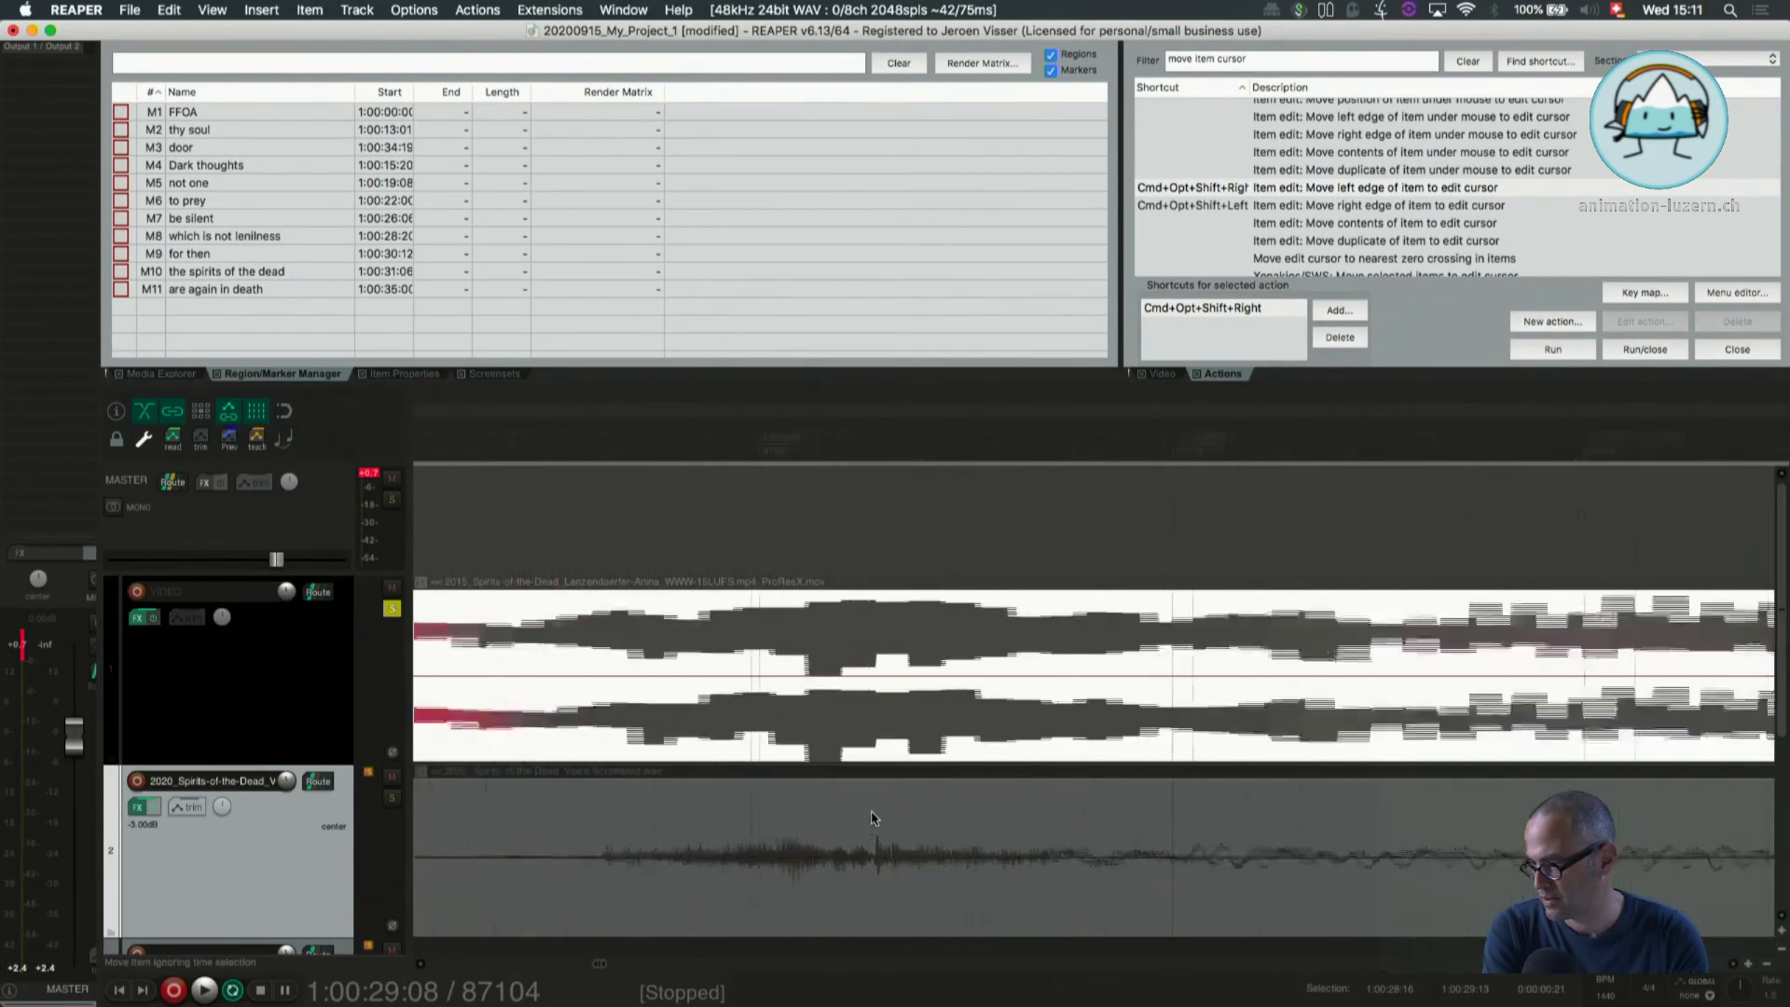
{"action": "scroll", "coordinate": [874, 817], "scroll_direction": "up", "scroll_amount": 2}
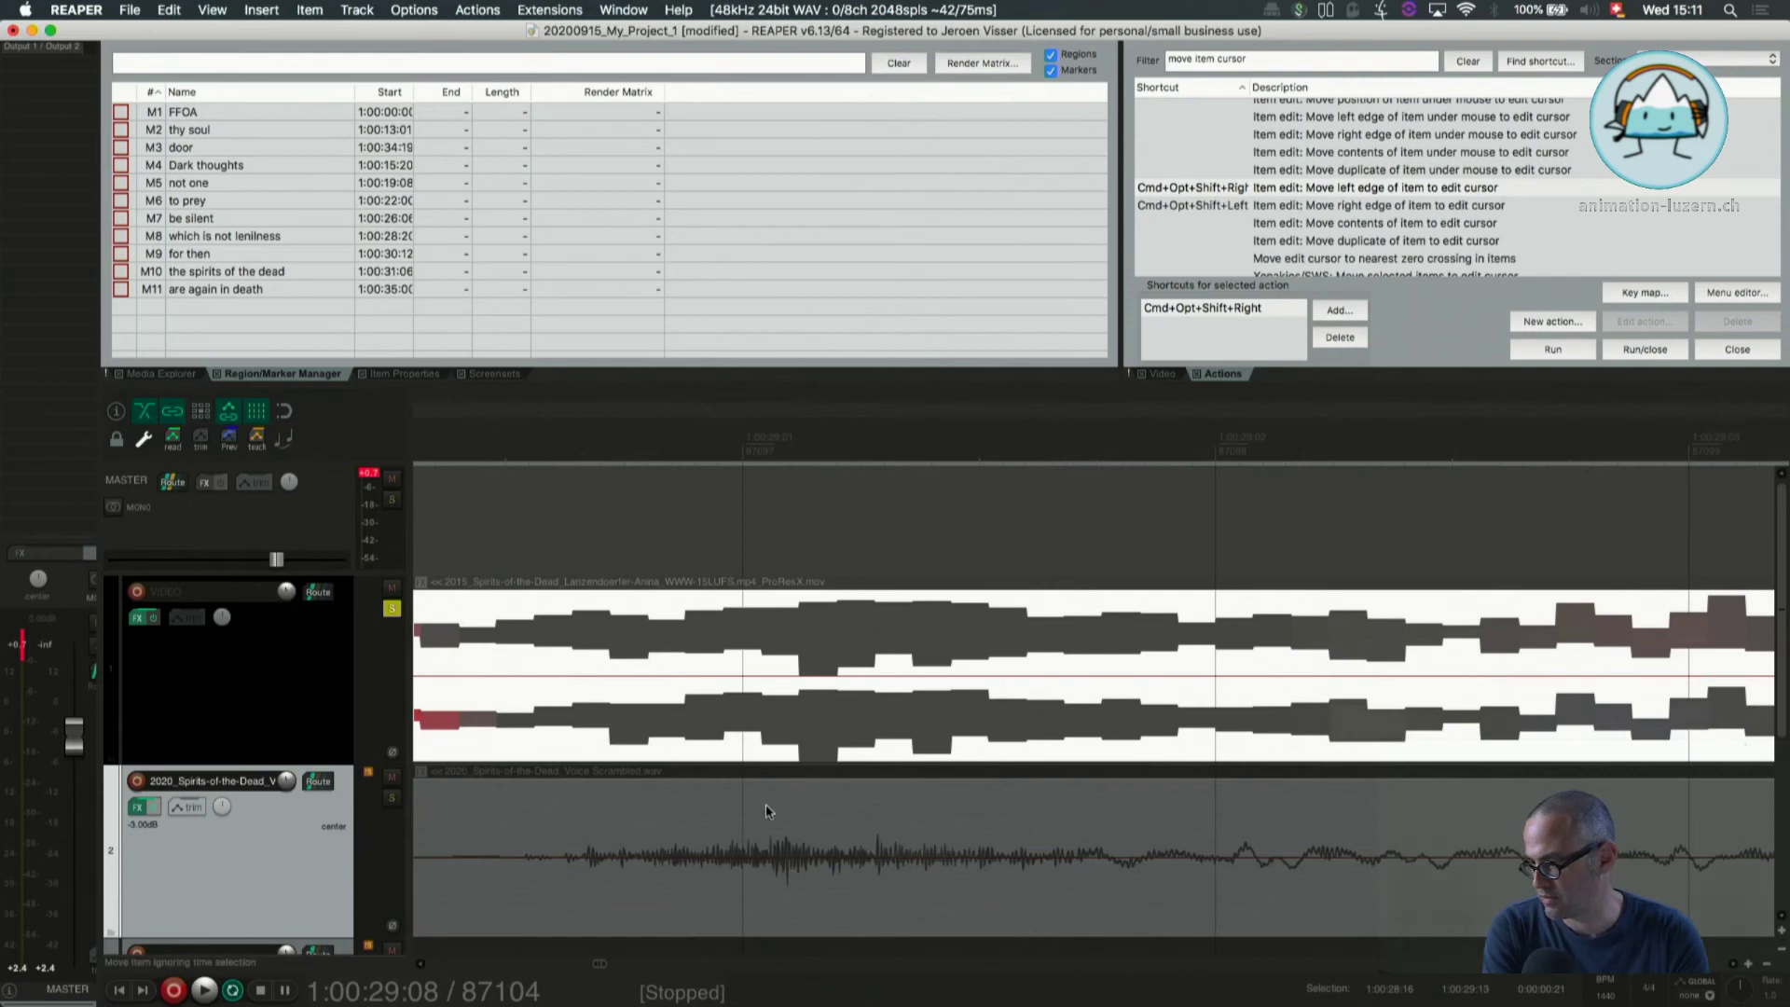
{"action": "left_click_drag", "start_coordinate": [766, 811], "coordinate": [812, 814]}
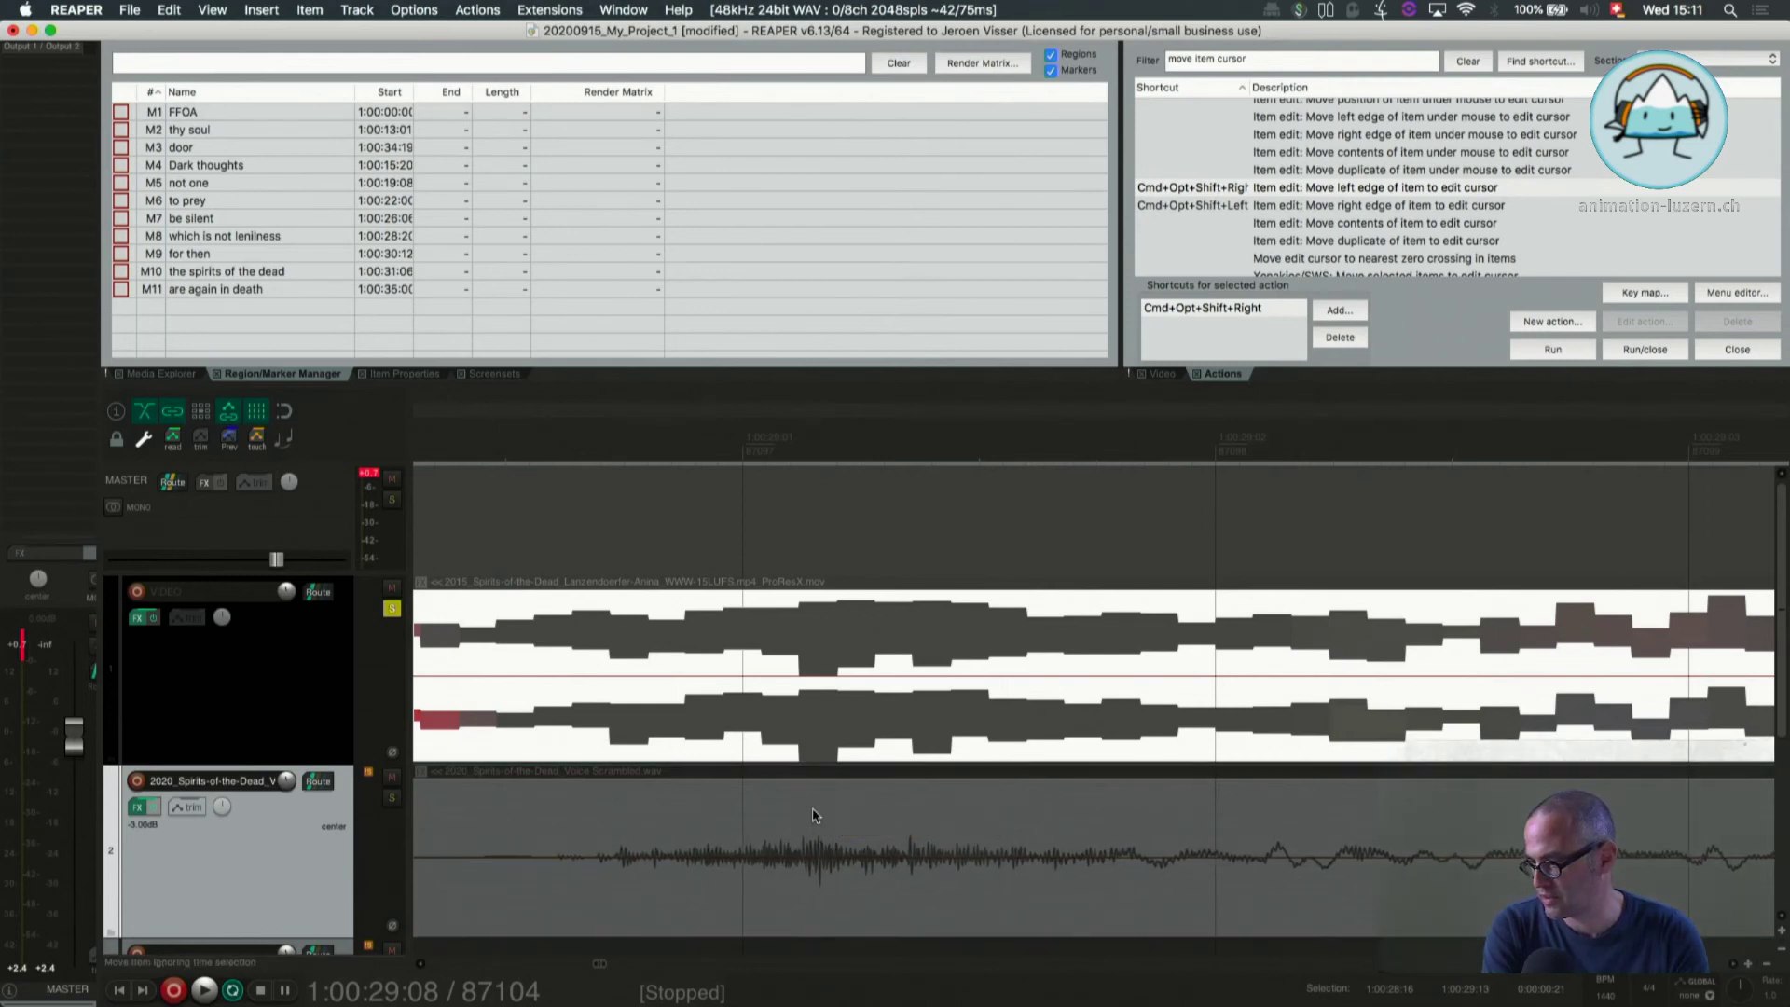
Play the soloed VIDEO track from just after marker M8 to hear how the phrase continues
{"action": "scroll", "coordinate": [813, 816], "scroll_direction": "down", "scroll_amount": 5}
{"action": "left_click", "coordinate": [691, 798]}
{"action": "key", "text": "space"}
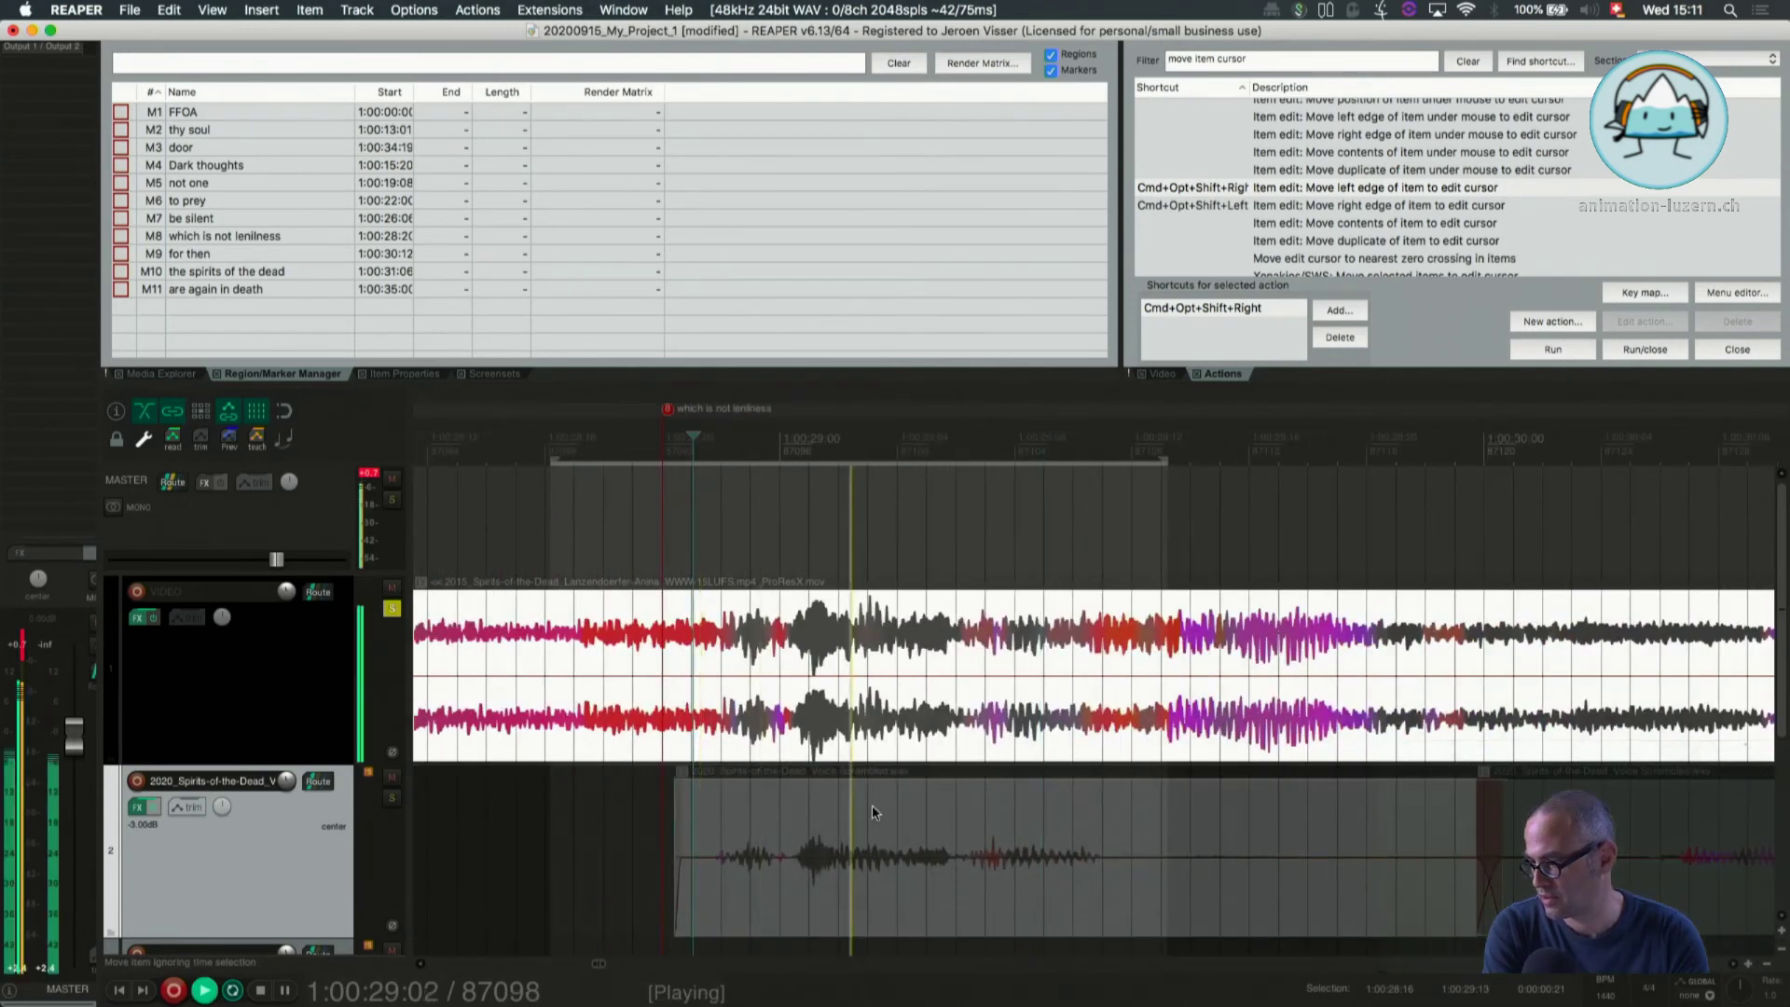
{"action": "scroll", "coordinate": [872, 812], "scroll_direction": "down", "scroll_amount": 5}
{"action": "key", "text": "space"}
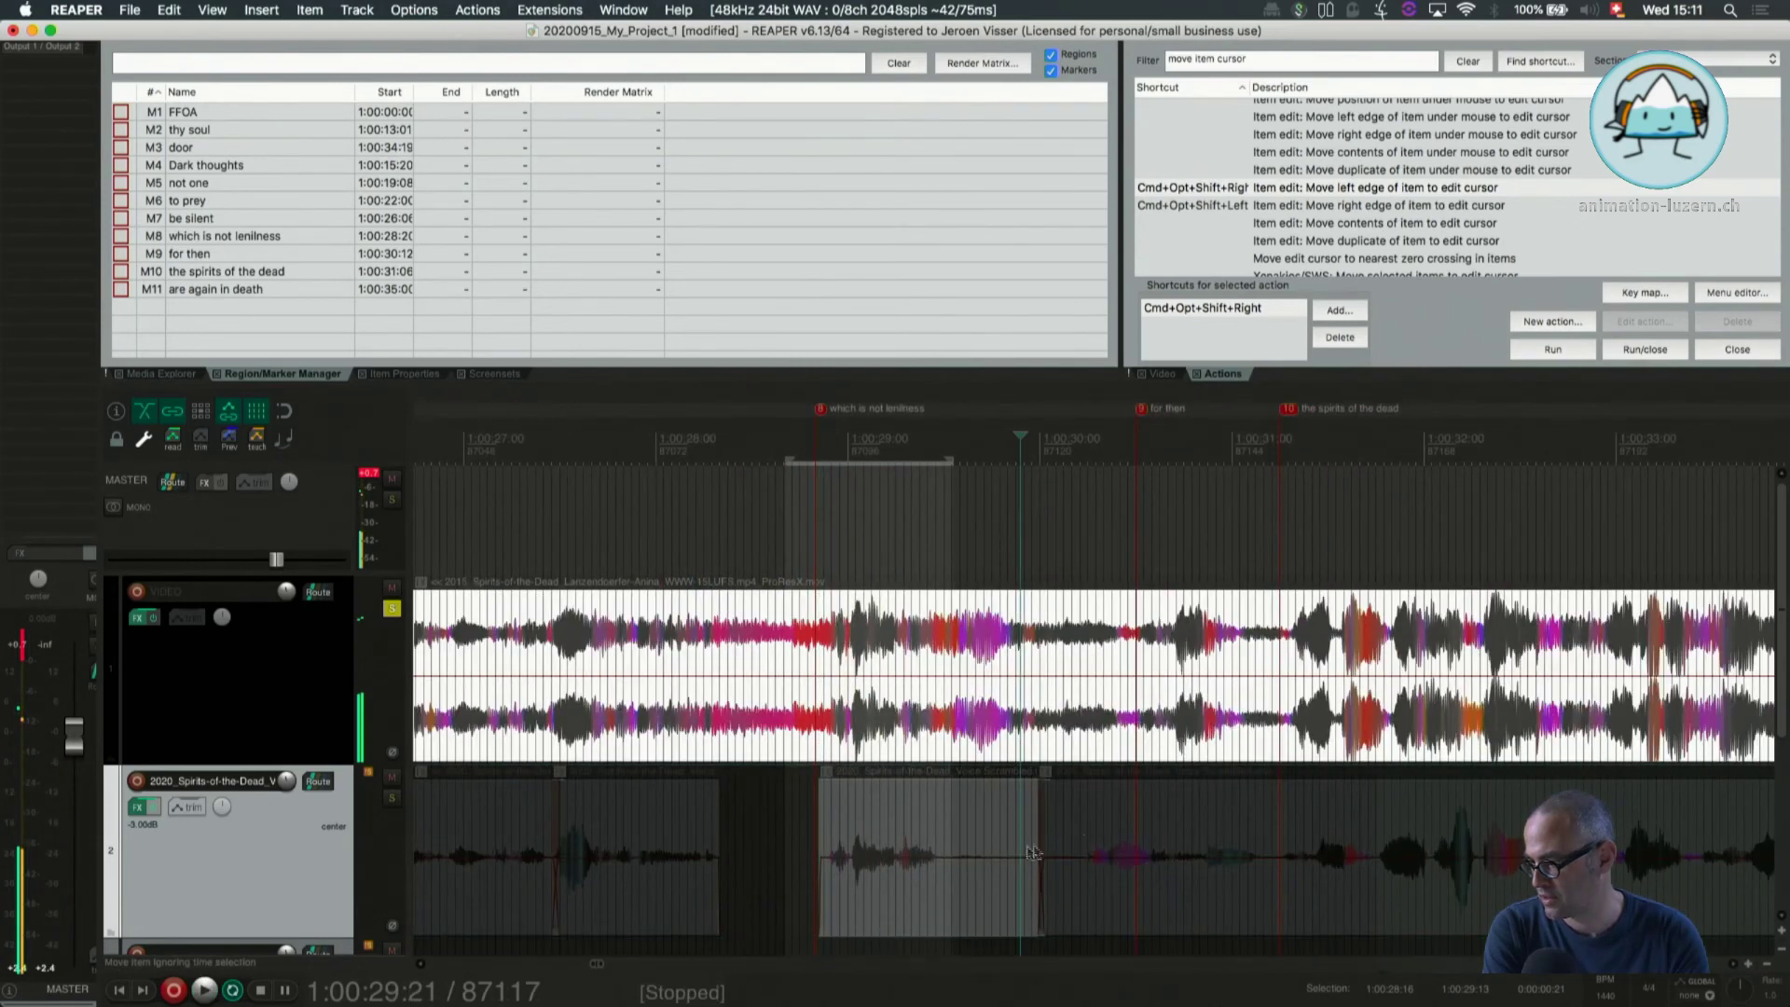
Solo the edited voice track again, listen around 1:00:30:05 and split the last voice item there
{"action": "left_click", "coordinate": [1084, 836]}
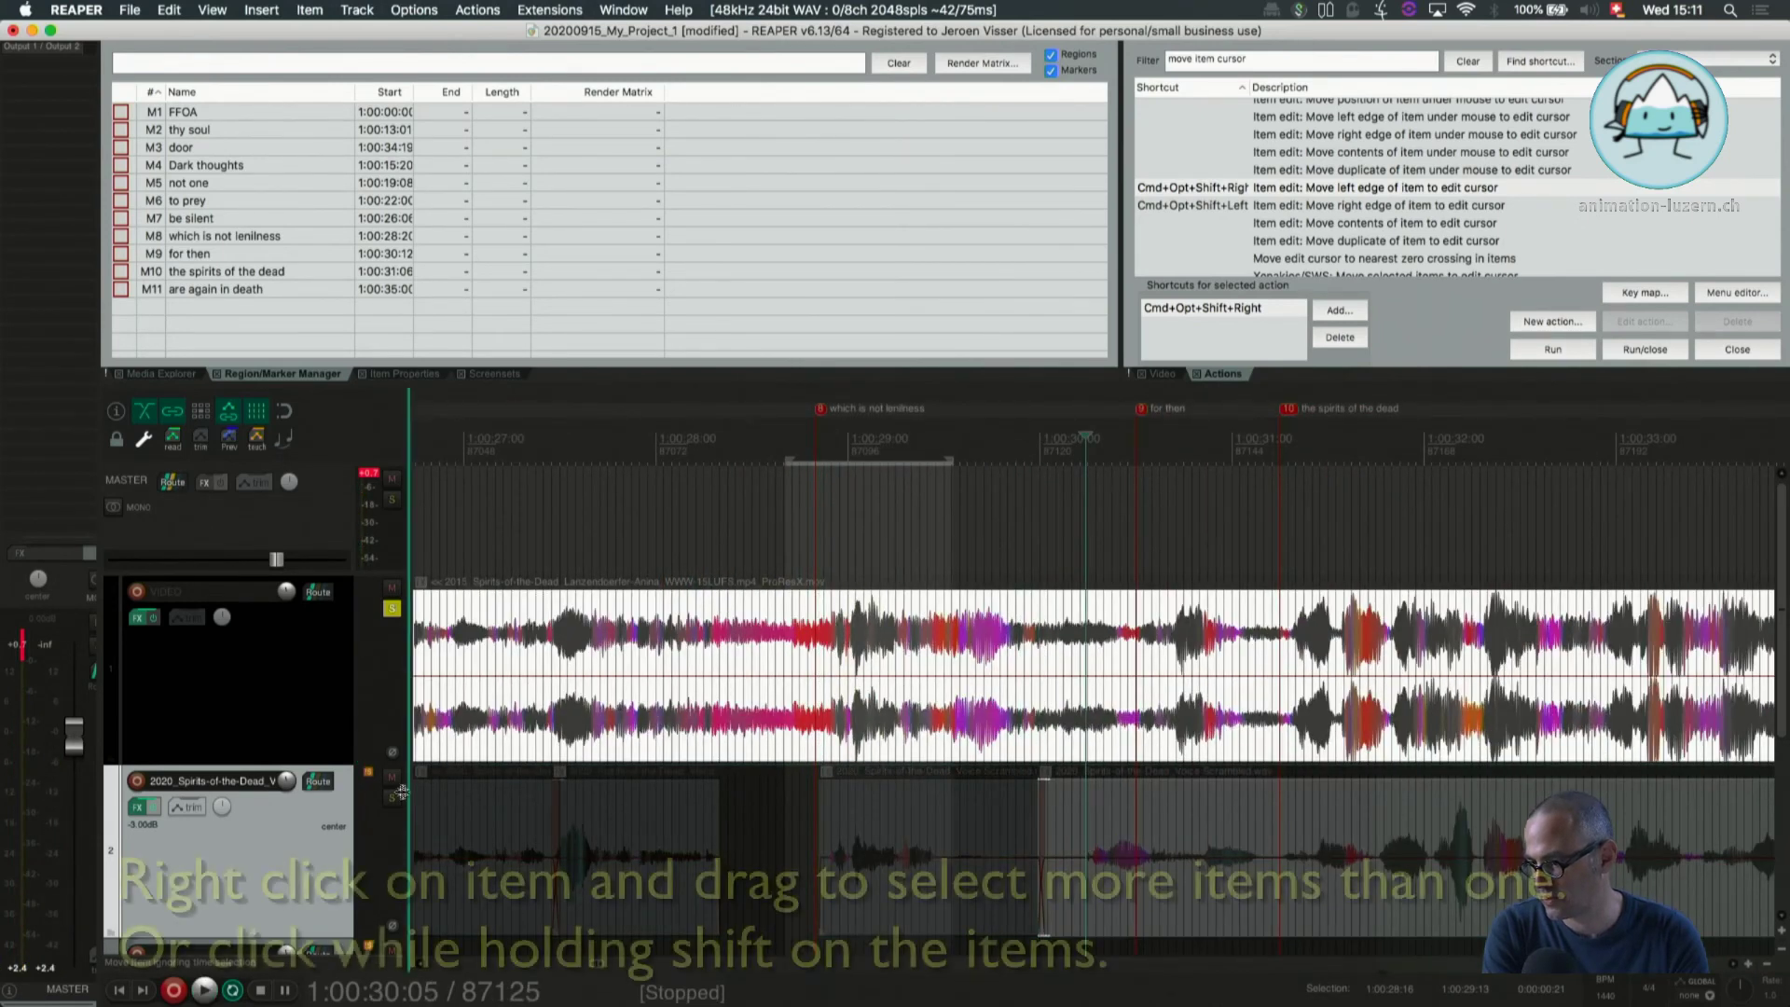
{"action": "left_click", "coordinate": [579, 821]}
{"action": "key", "text": "space"}
{"action": "key", "text": "space"}
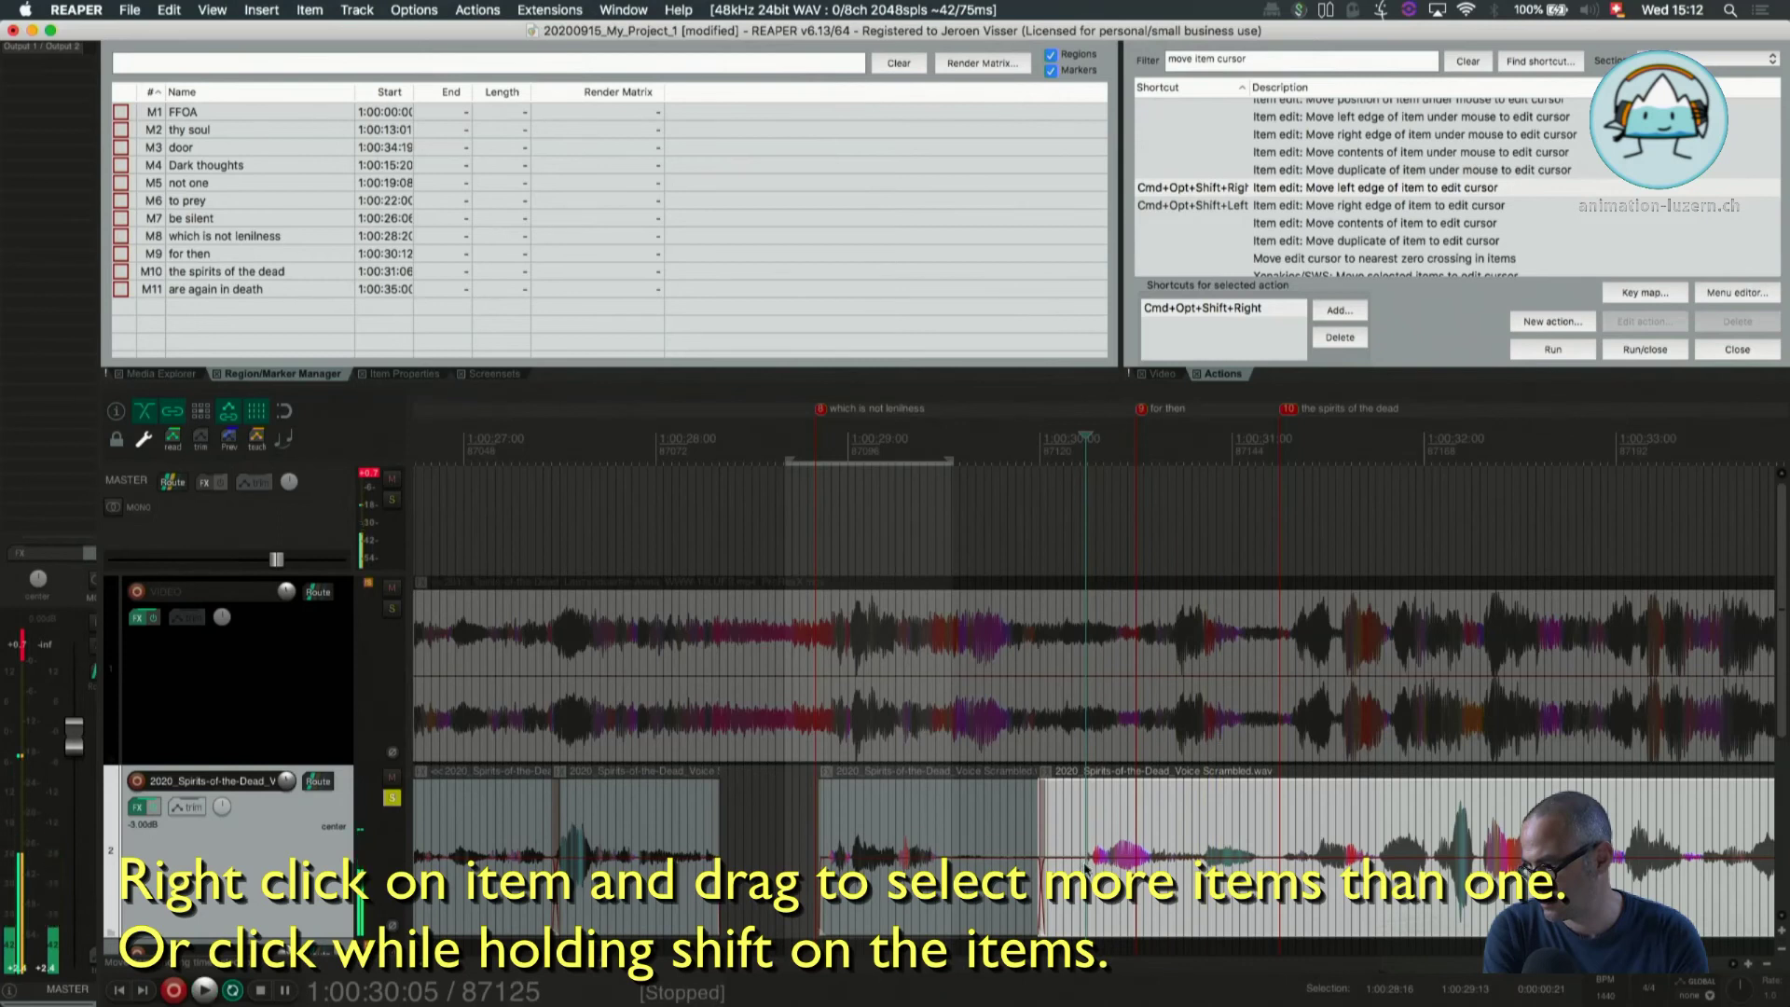
{"action": "key", "text": "s"}
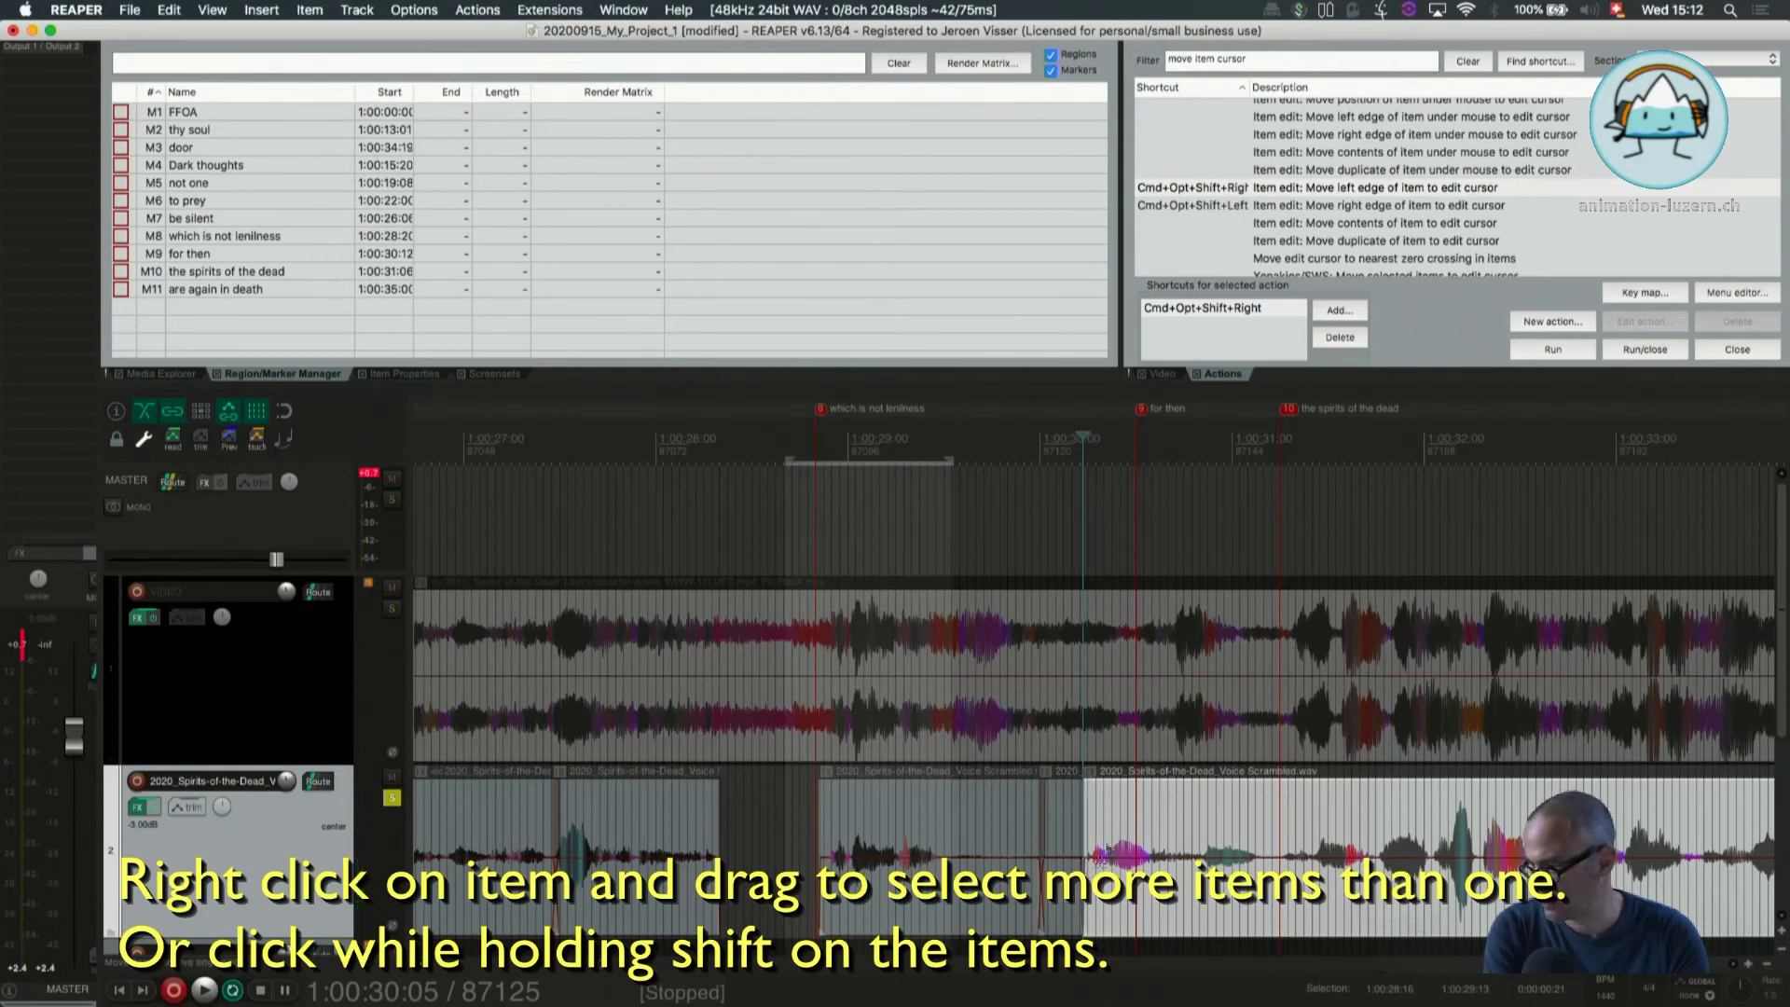
Split the voice item at marker M8 at 1:00:29:12 and delete the silent pieces from there to 1:00:30:05
{"action": "left_click", "coordinate": [947, 818]}
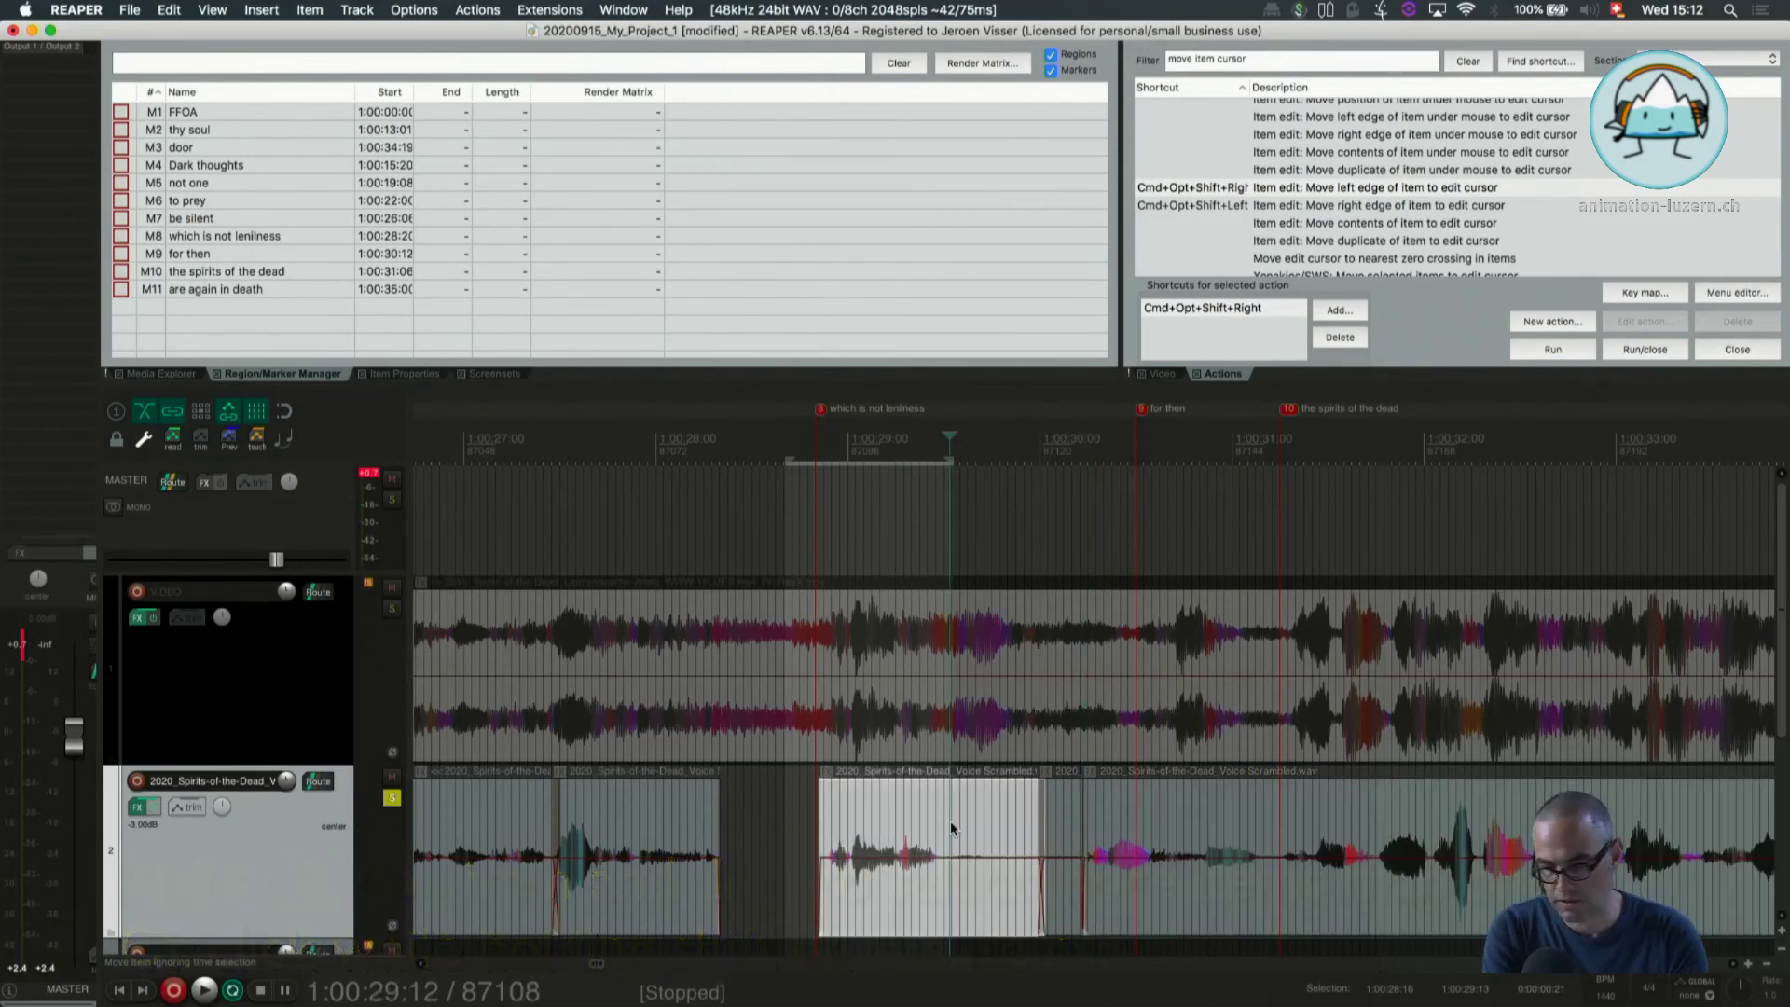
{"action": "key", "text": "s"}
{"action": "left_click", "coordinate": [990, 814]}
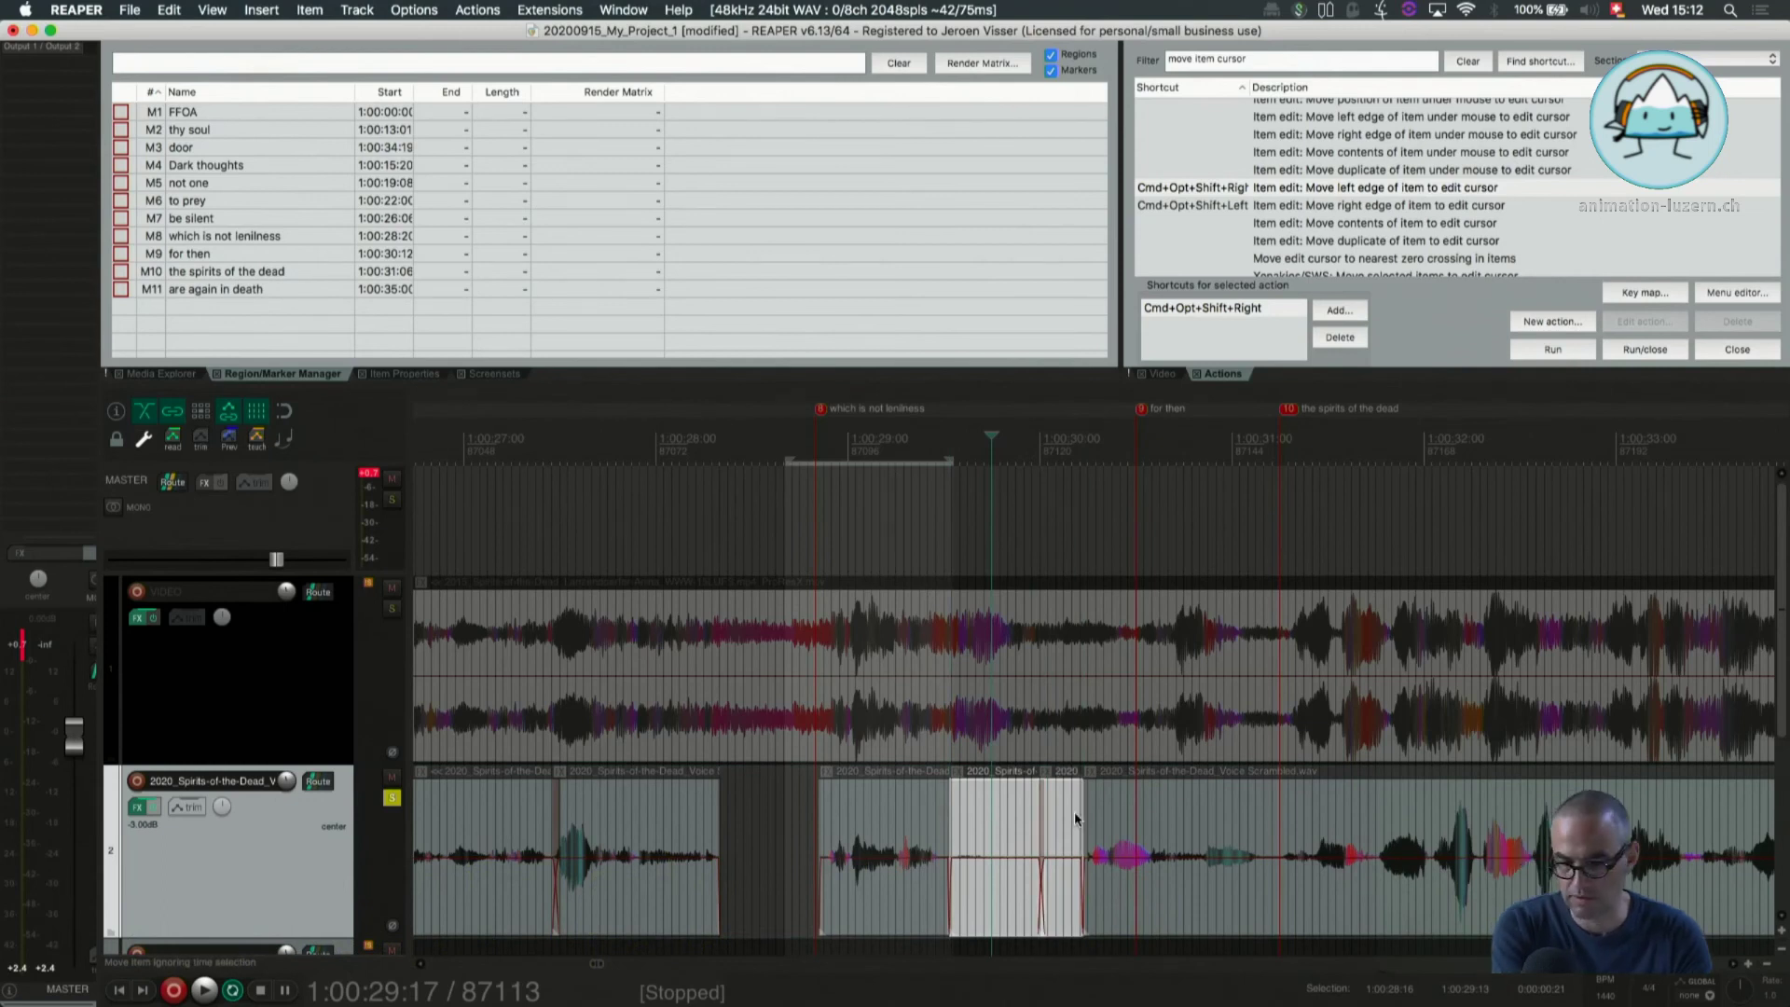
{"action": "key", "text": "Delete"}
Move the remaining voice item earlier so it crossfades with the end of the M8 item, and play the join
{"action": "left_click_drag", "start_coordinate": [1142, 805], "coordinate": [962, 816]}
{"action": "scroll", "coordinate": [966, 802], "scroll_direction": "up", "scroll_amount": 8}
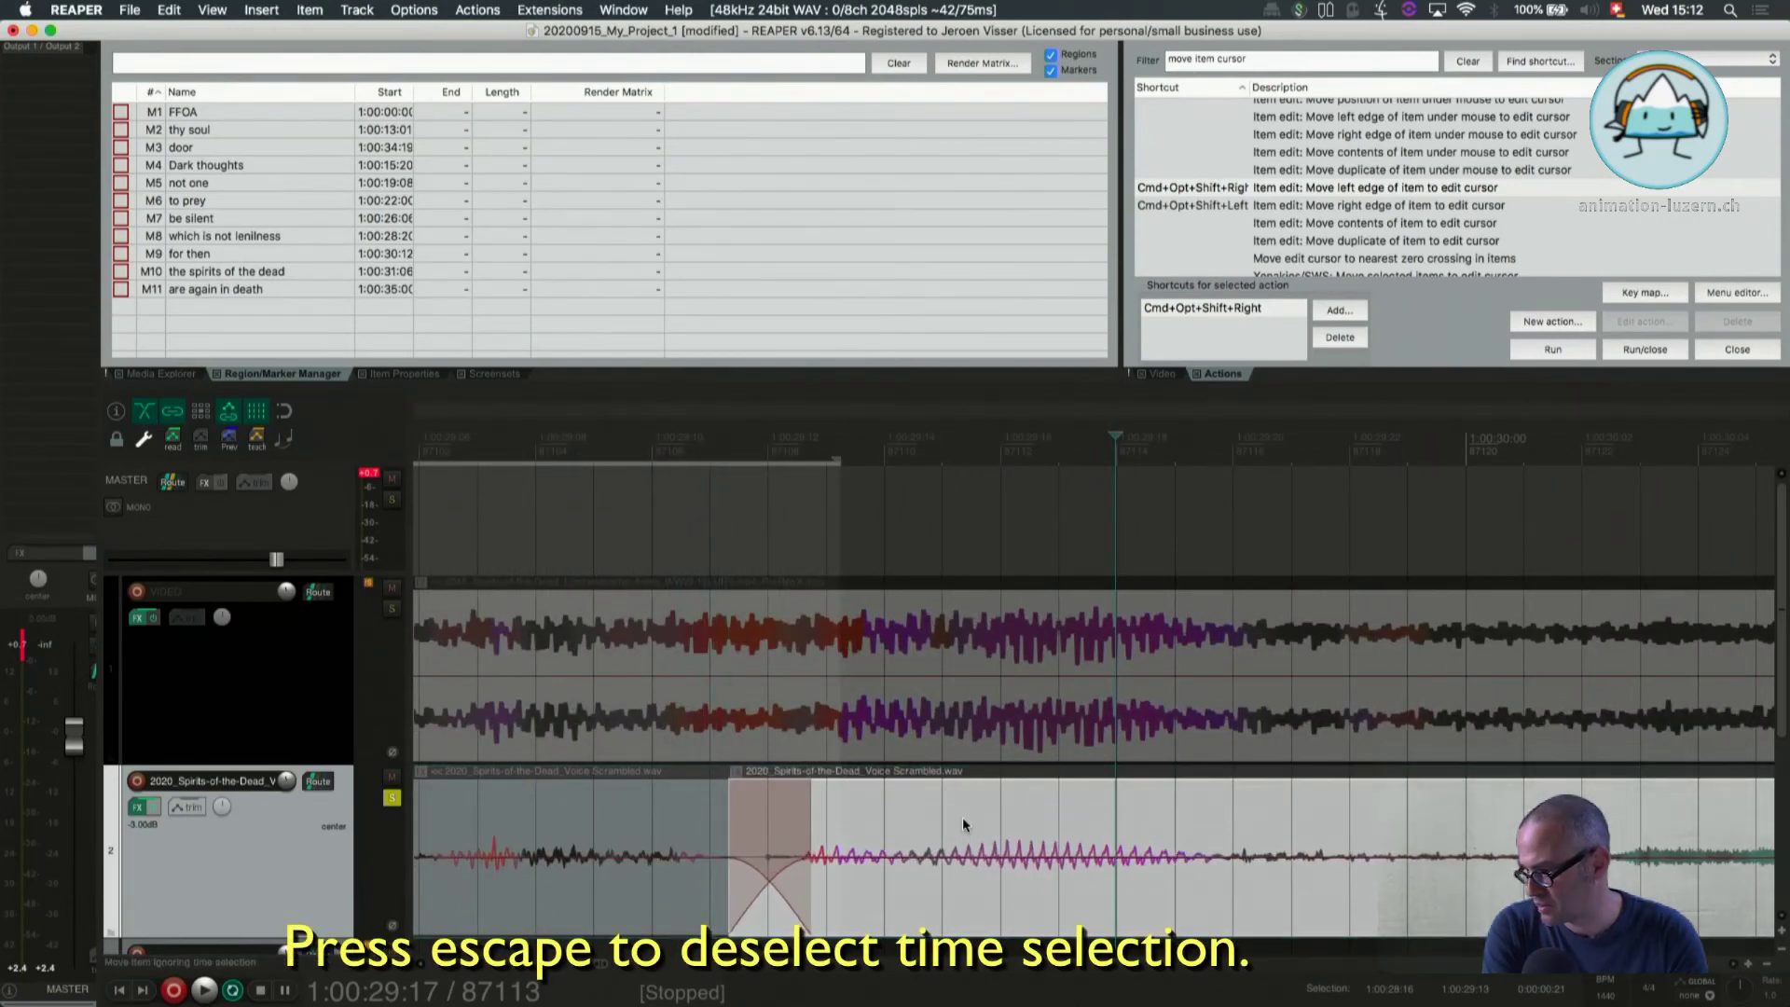
{"action": "scroll", "coordinate": [962, 817], "scroll_direction": "down", "scroll_amount": 6}
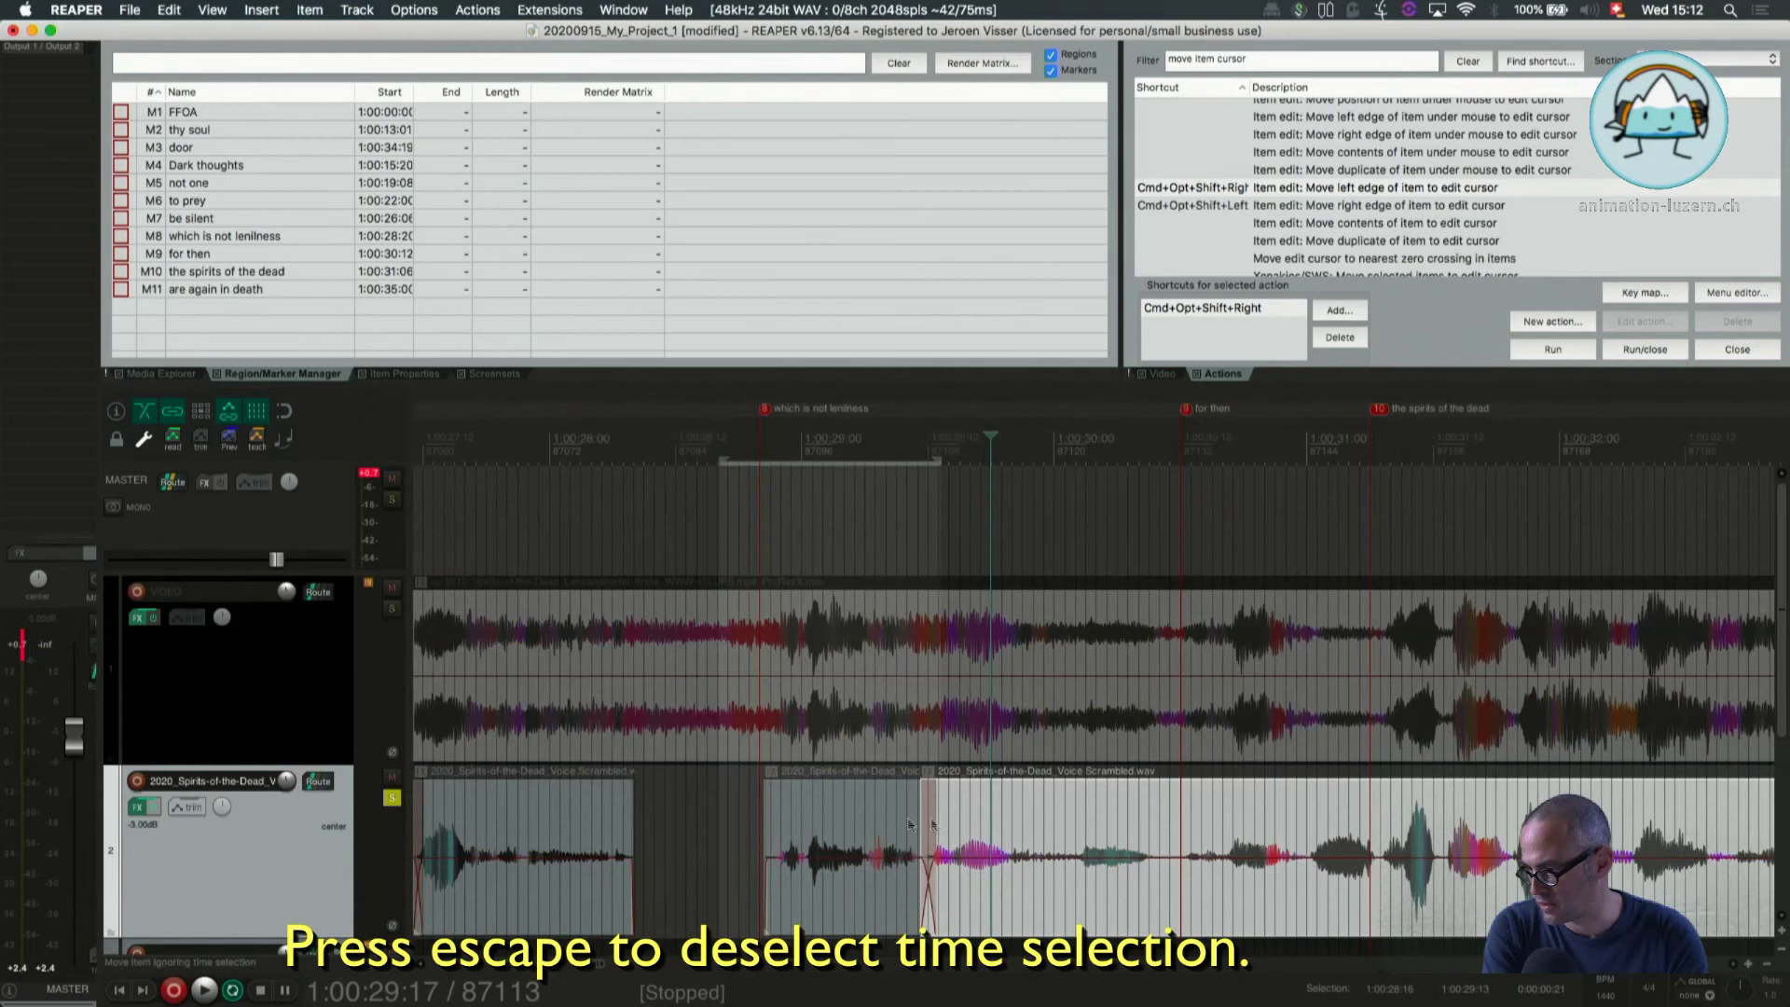
{"action": "left_click", "coordinate": [771, 820]}
{"action": "key", "text": "space"}
{"action": "key", "text": "space"}
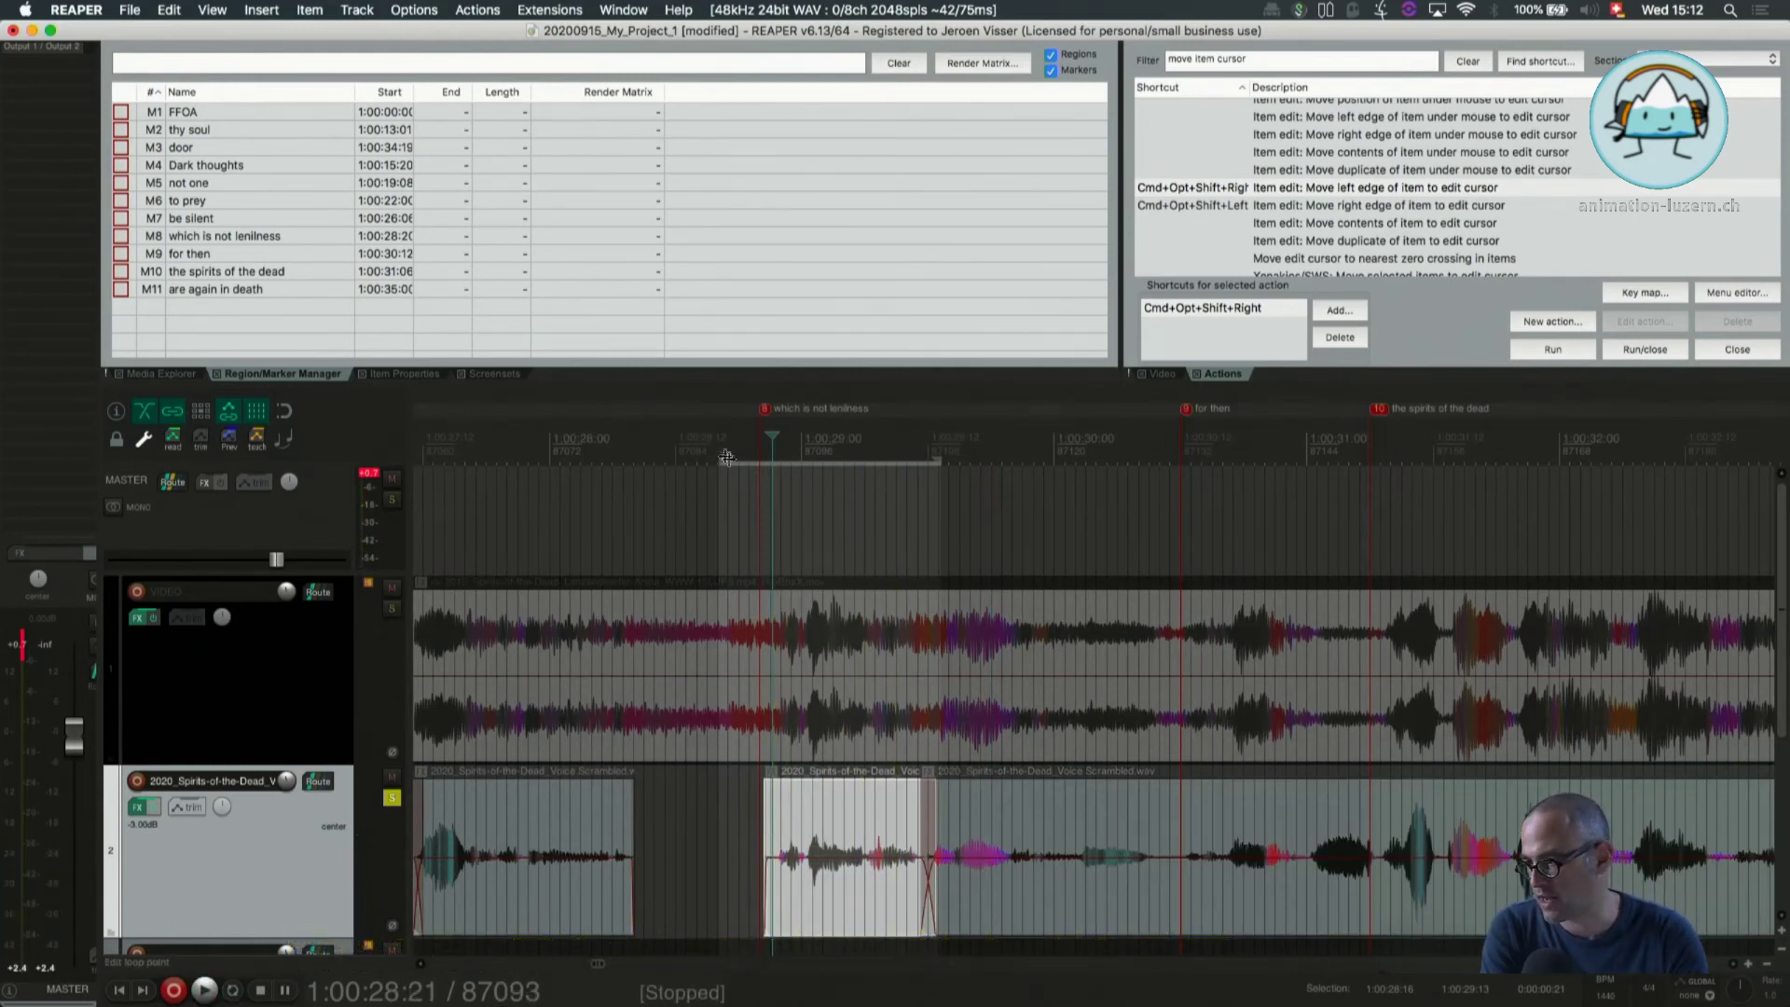
Clear the time selection and play the edited voice track from just before marker M8 to check the join
{"action": "left_click", "coordinate": [852, 460]}
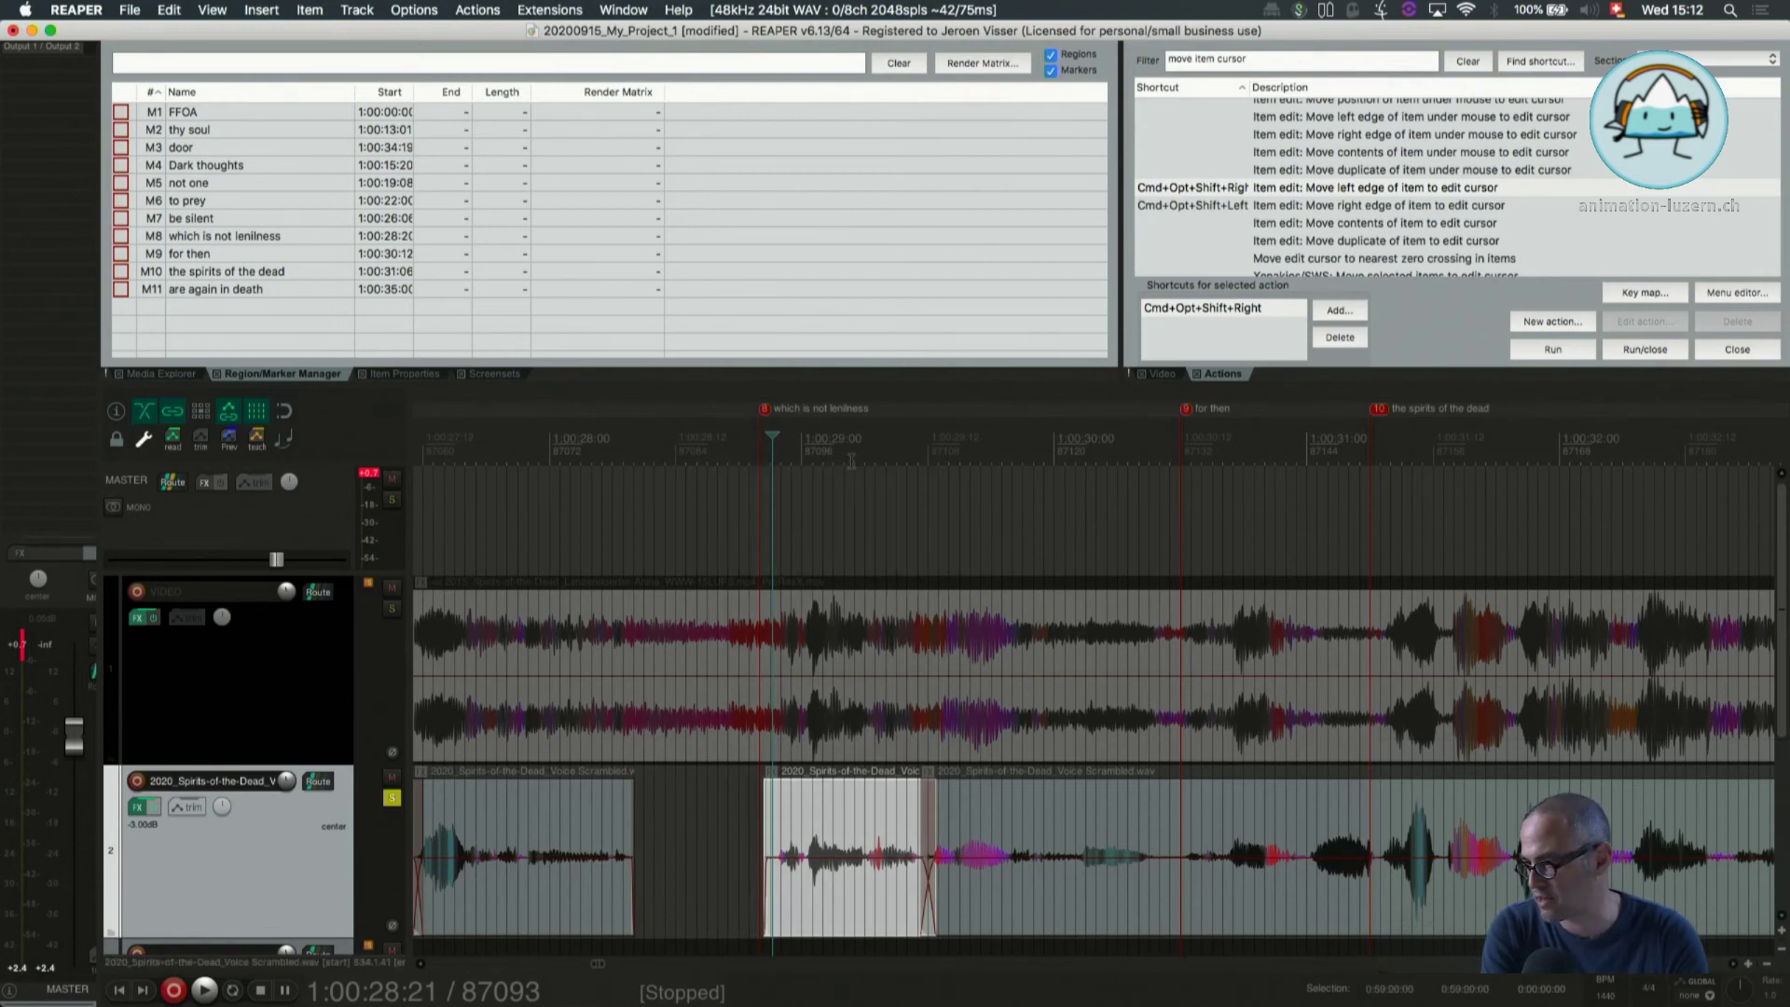
{"action": "left_click", "coordinate": [760, 471]}
{"action": "key", "text": "space"}
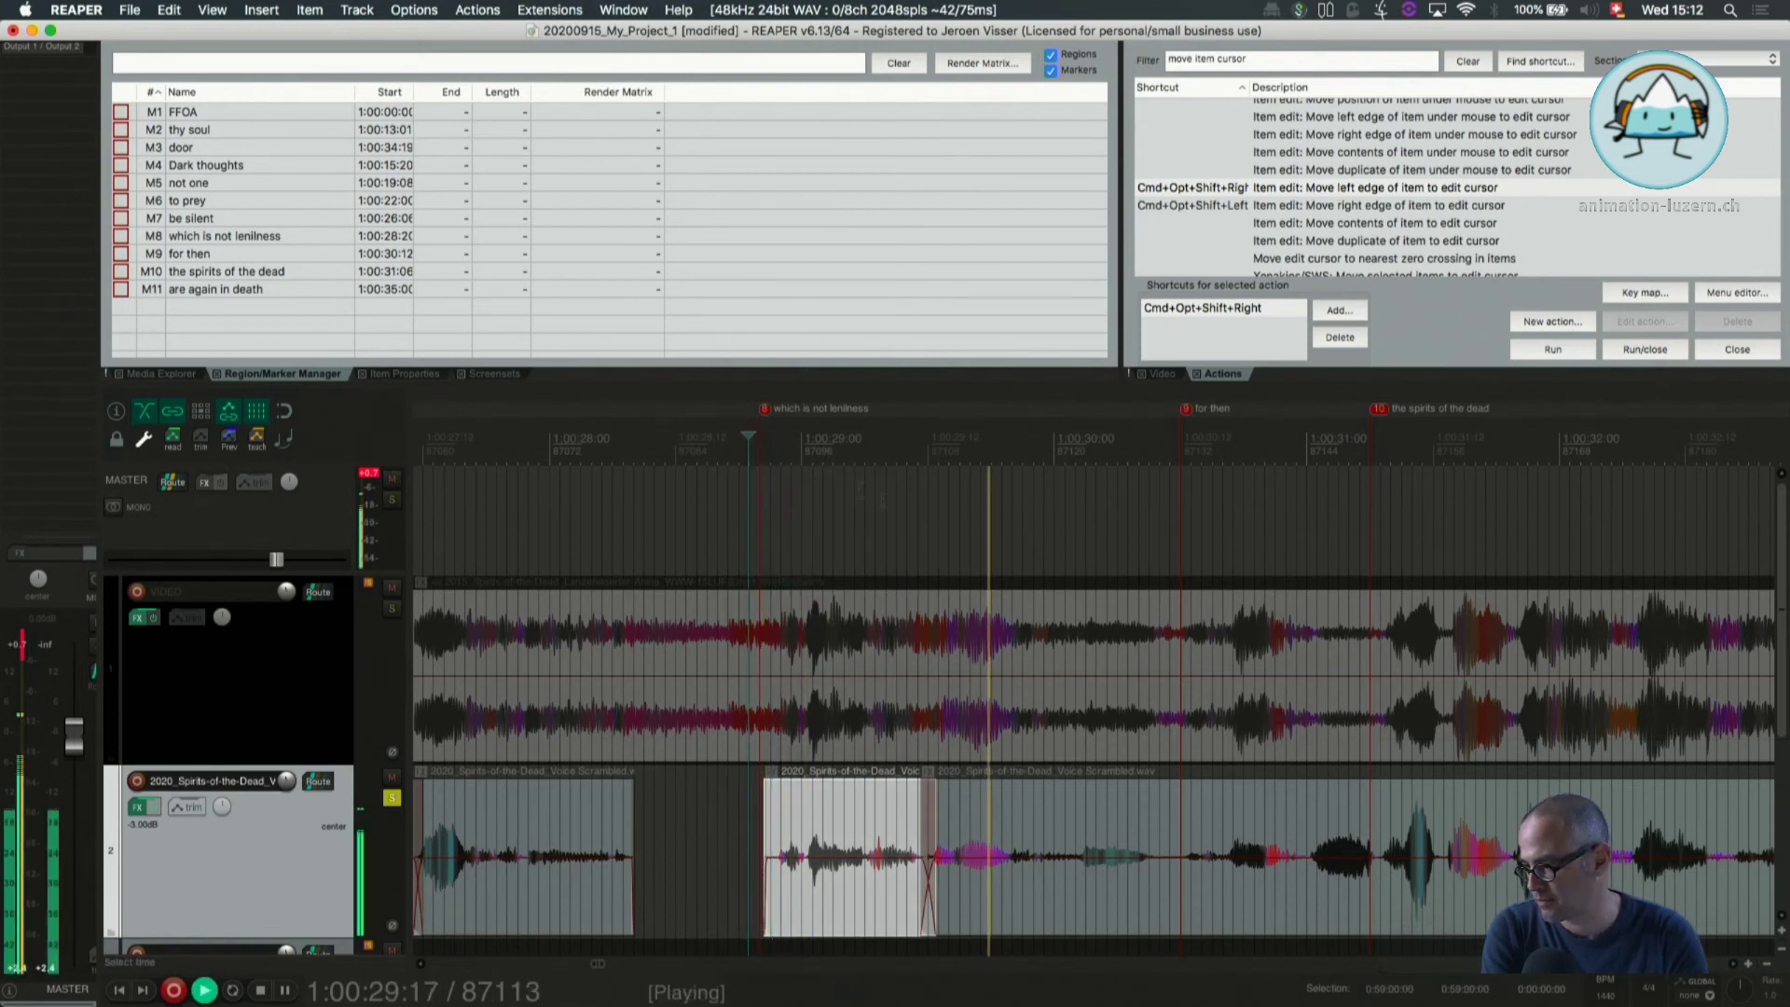
{"action": "key", "text": "space"}
{"action": "key", "text": "space"}
{"action": "scroll", "coordinate": [838, 802], "scroll_direction": "up", "scroll_amount": 3}
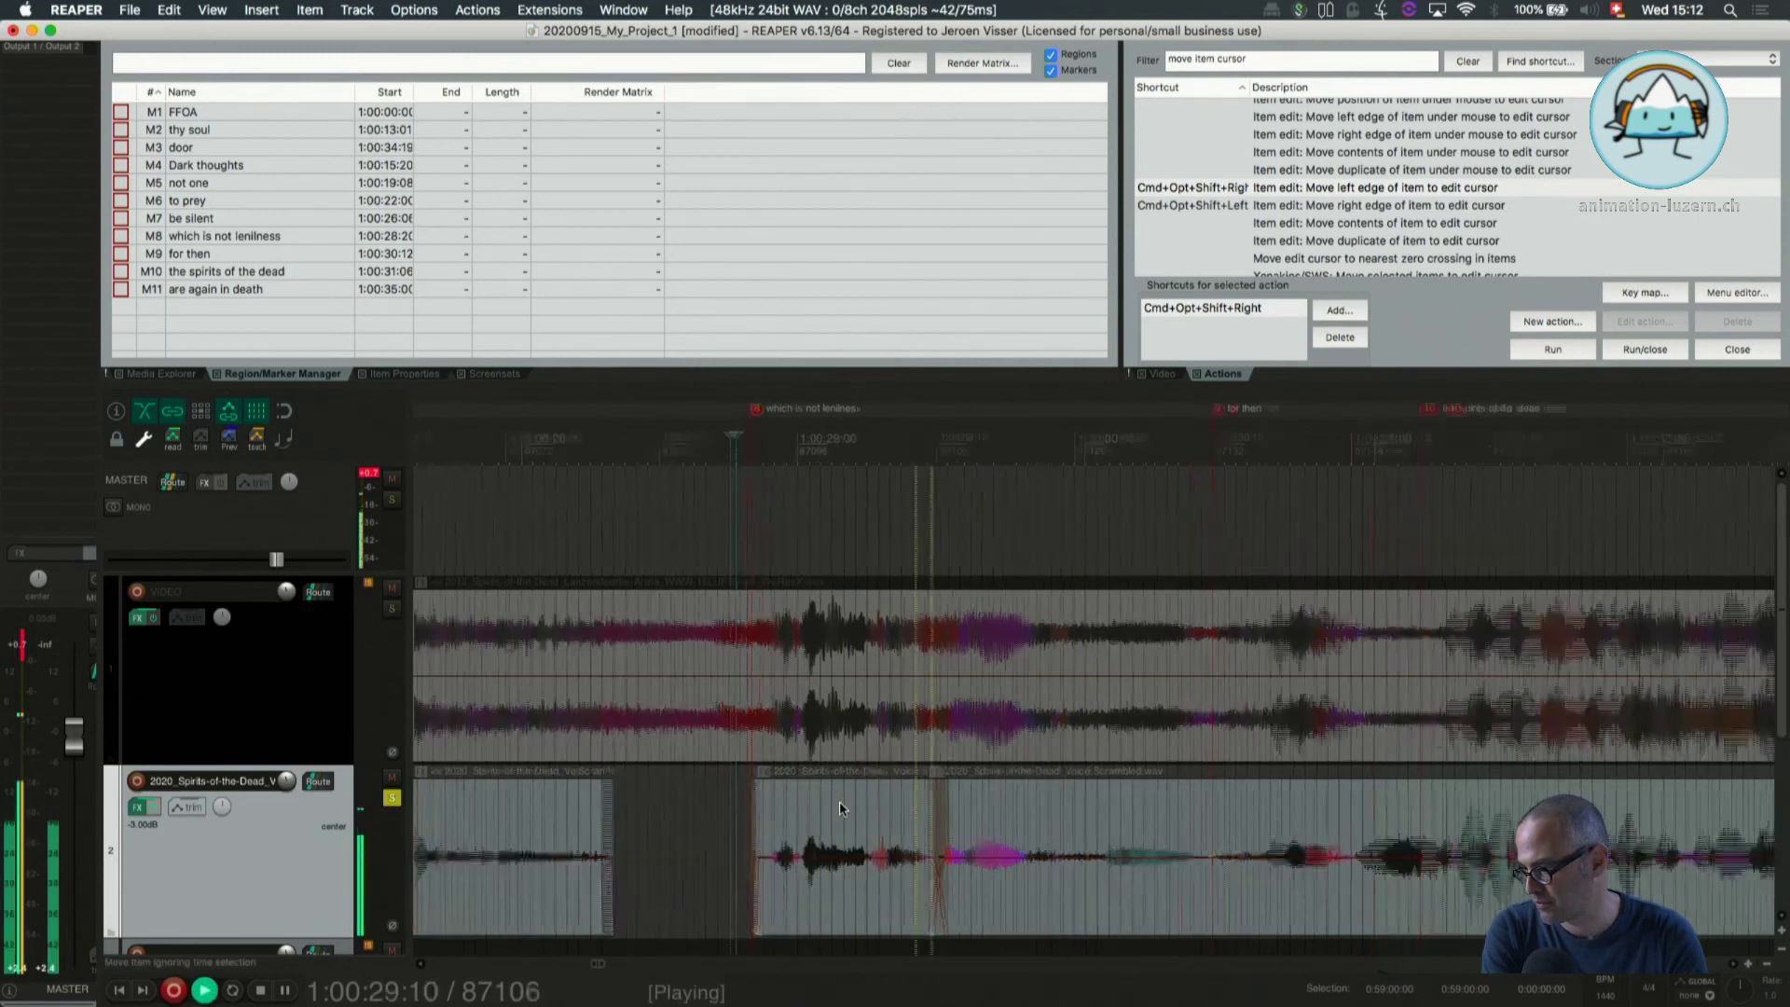
Nudge the last voice item slightly later against the end of the M8 item and play the join
{"action": "key", "text": "space"}
{"action": "left_click_drag", "start_coordinate": [1044, 814], "coordinate": [1069, 820]}
{"action": "scroll", "coordinate": [660, 820], "scroll_direction": "down", "scroll_amount": 3}
{"action": "key", "text": "space"}
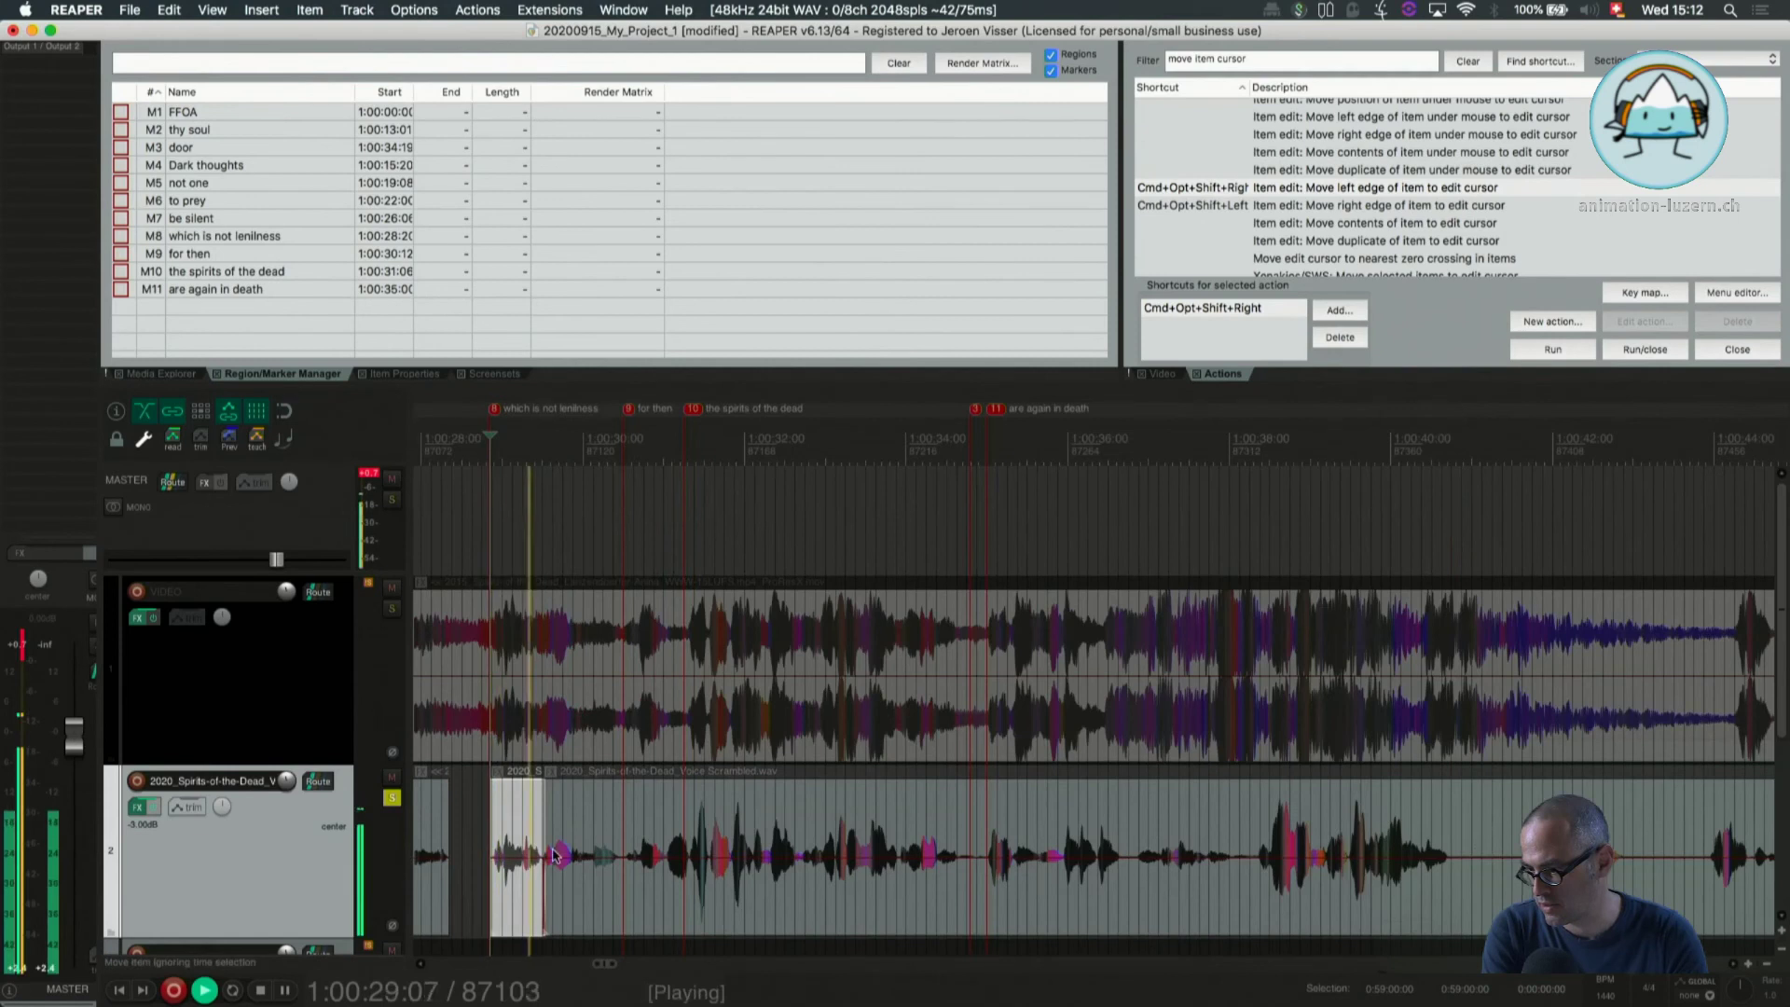
{"action": "key", "text": "space"}
Split the last voice item at 1:00:31:00, raise the piece before the split by about 4.9 dB and listen from 1:00:28:14
{"action": "left_click", "coordinate": [666, 870]}
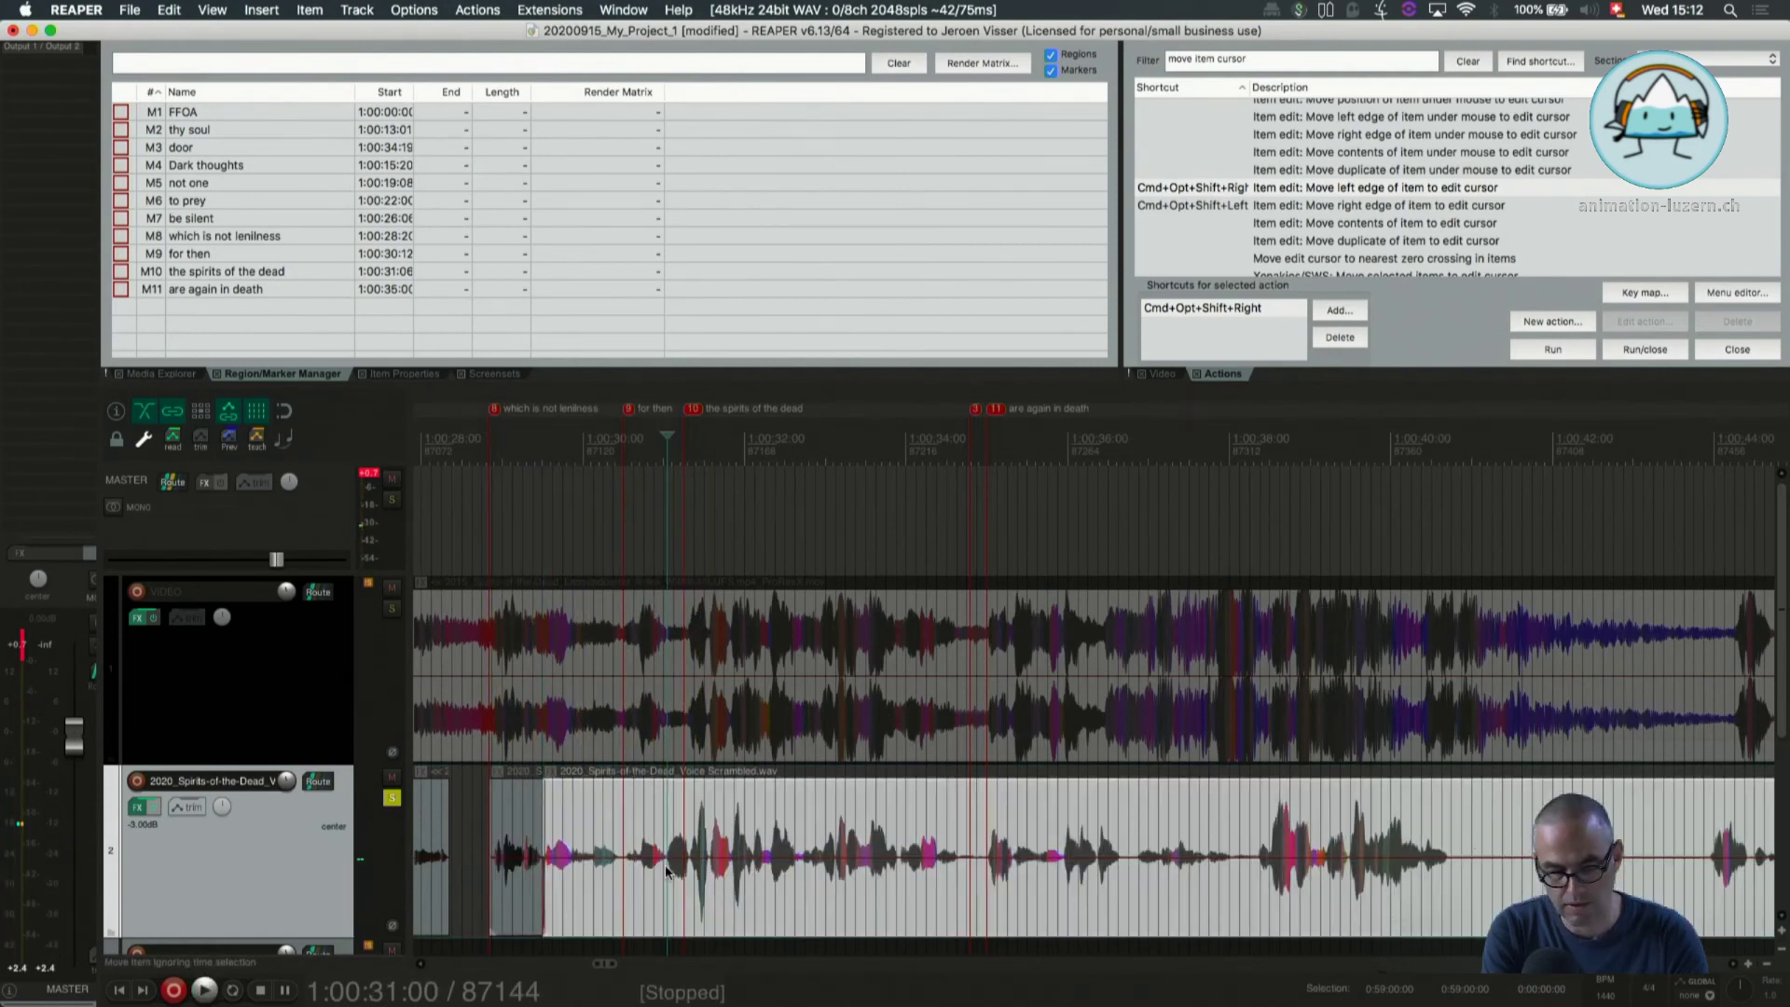
{"action": "key", "text": "super+alt+shift+Right"}
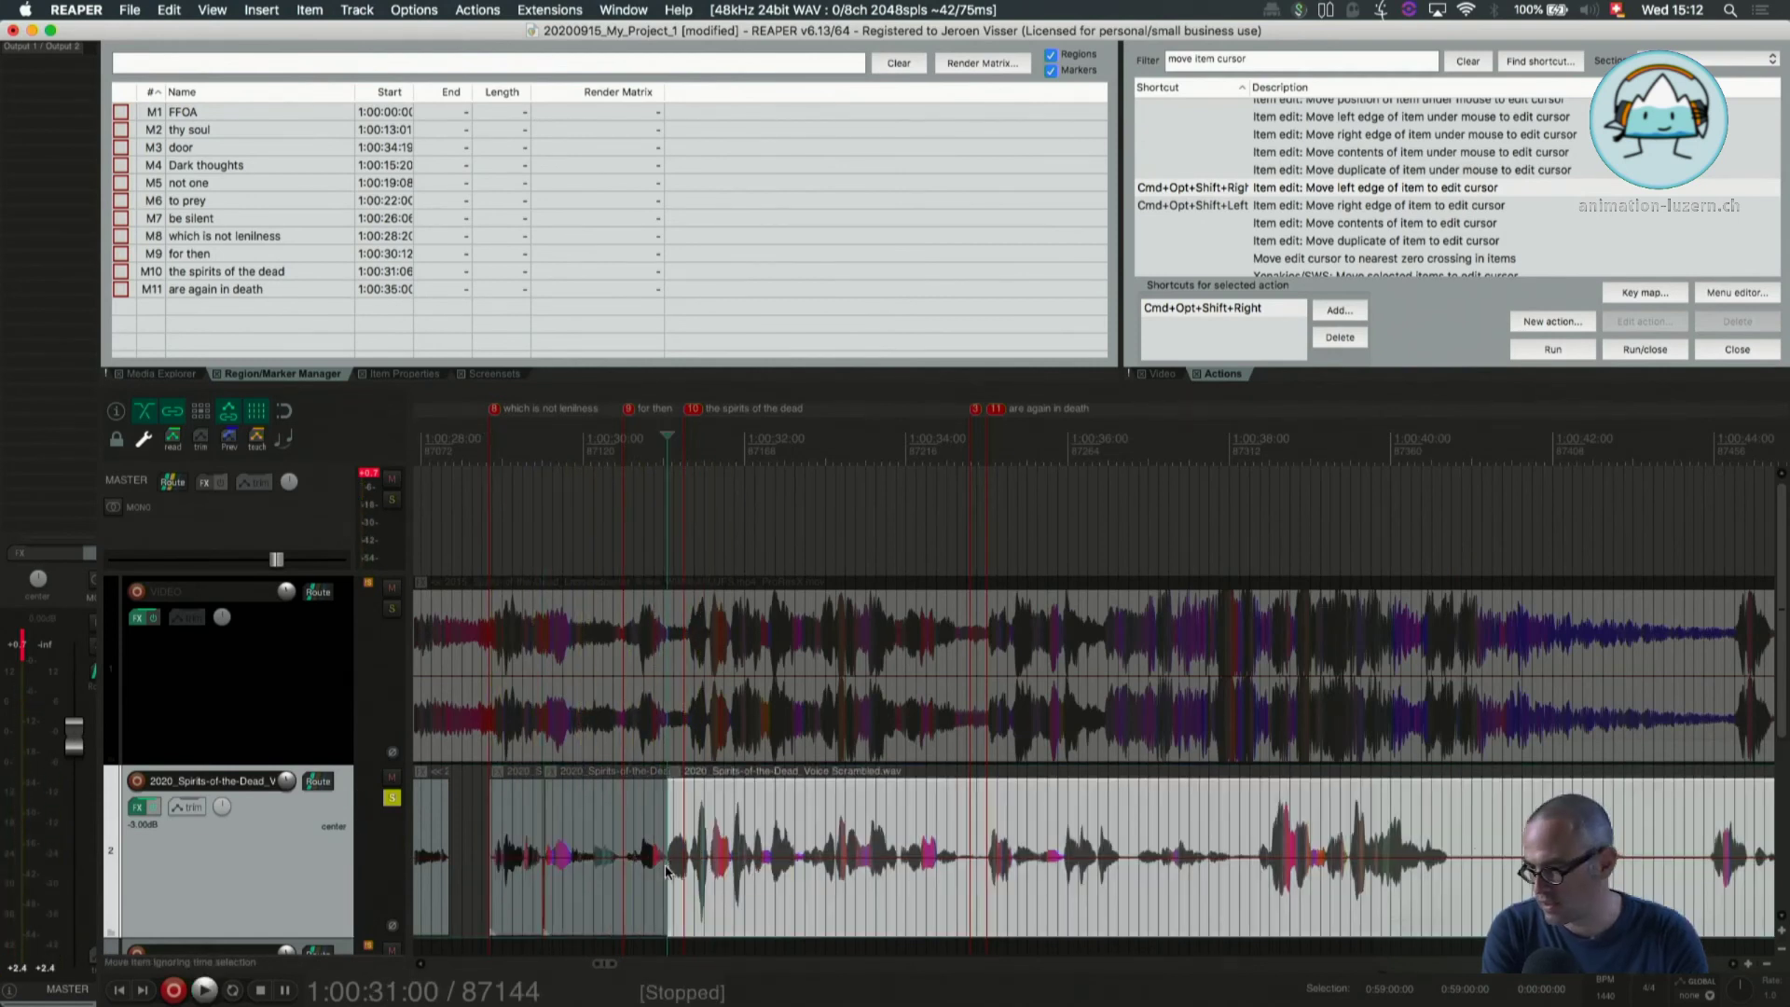
{"action": "key", "text": "super+z"}
{"action": "left_click", "coordinate": [585, 855]}
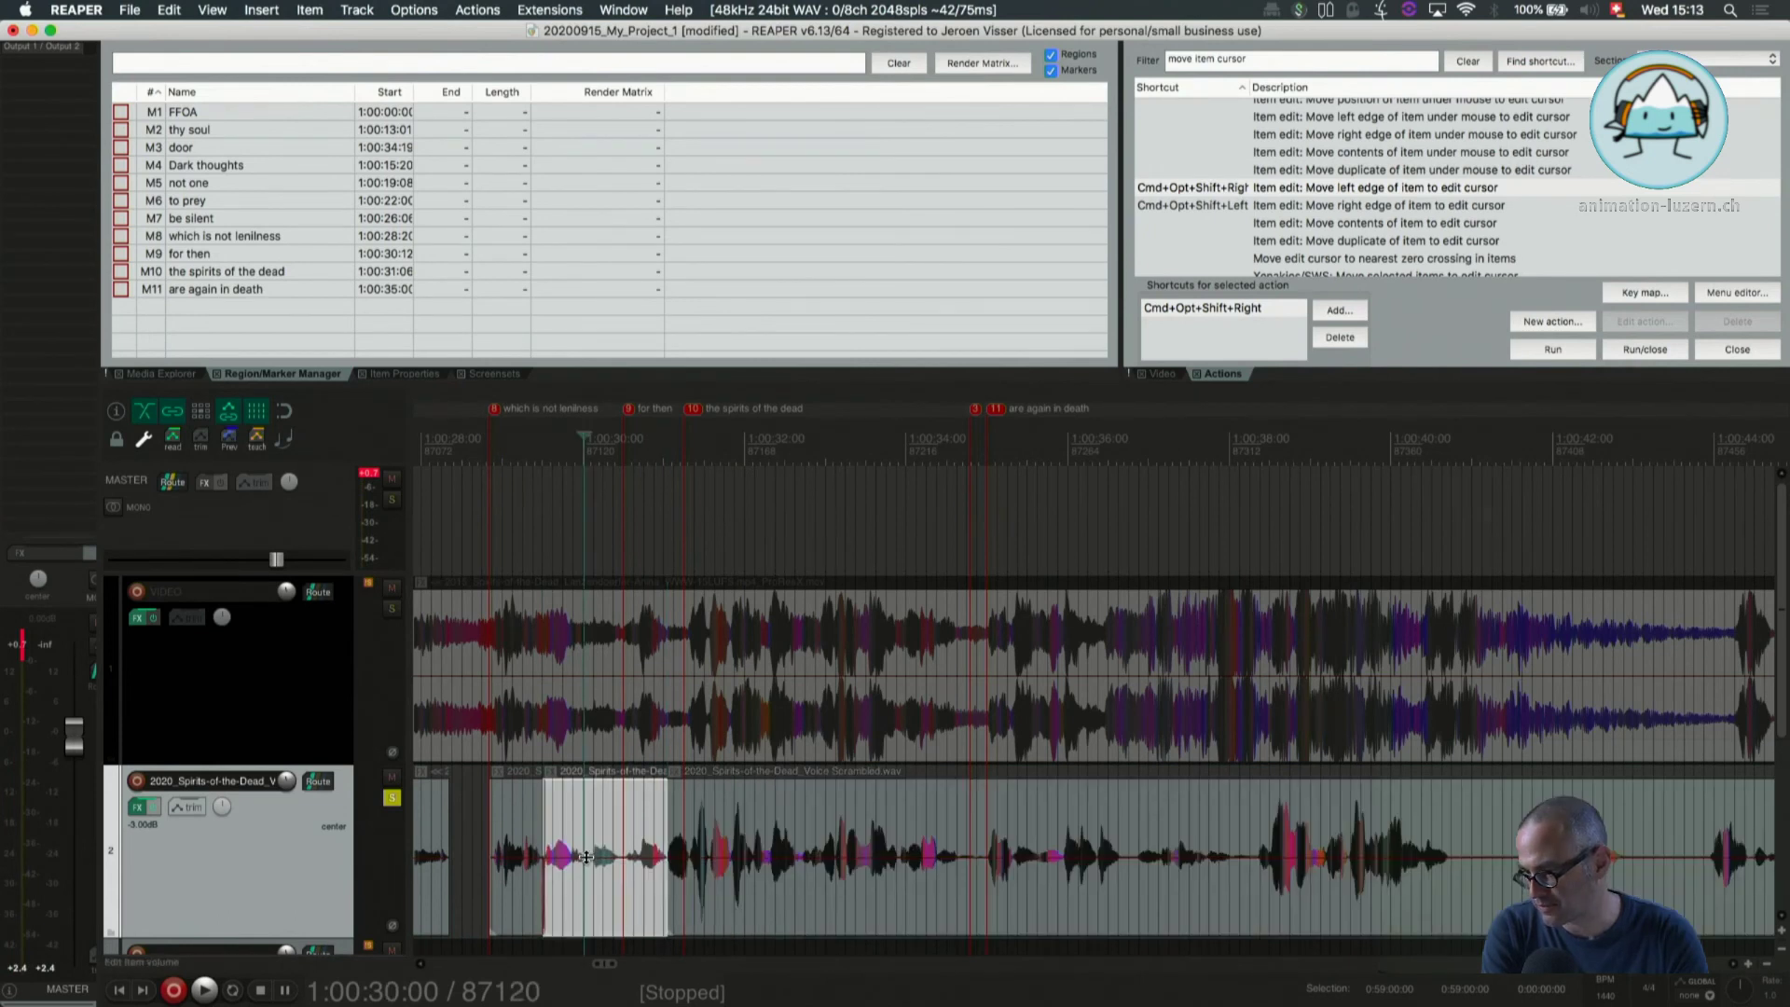
{"action": "left_click_drag", "start_coordinate": [585, 856], "coordinate": [585, 802]}
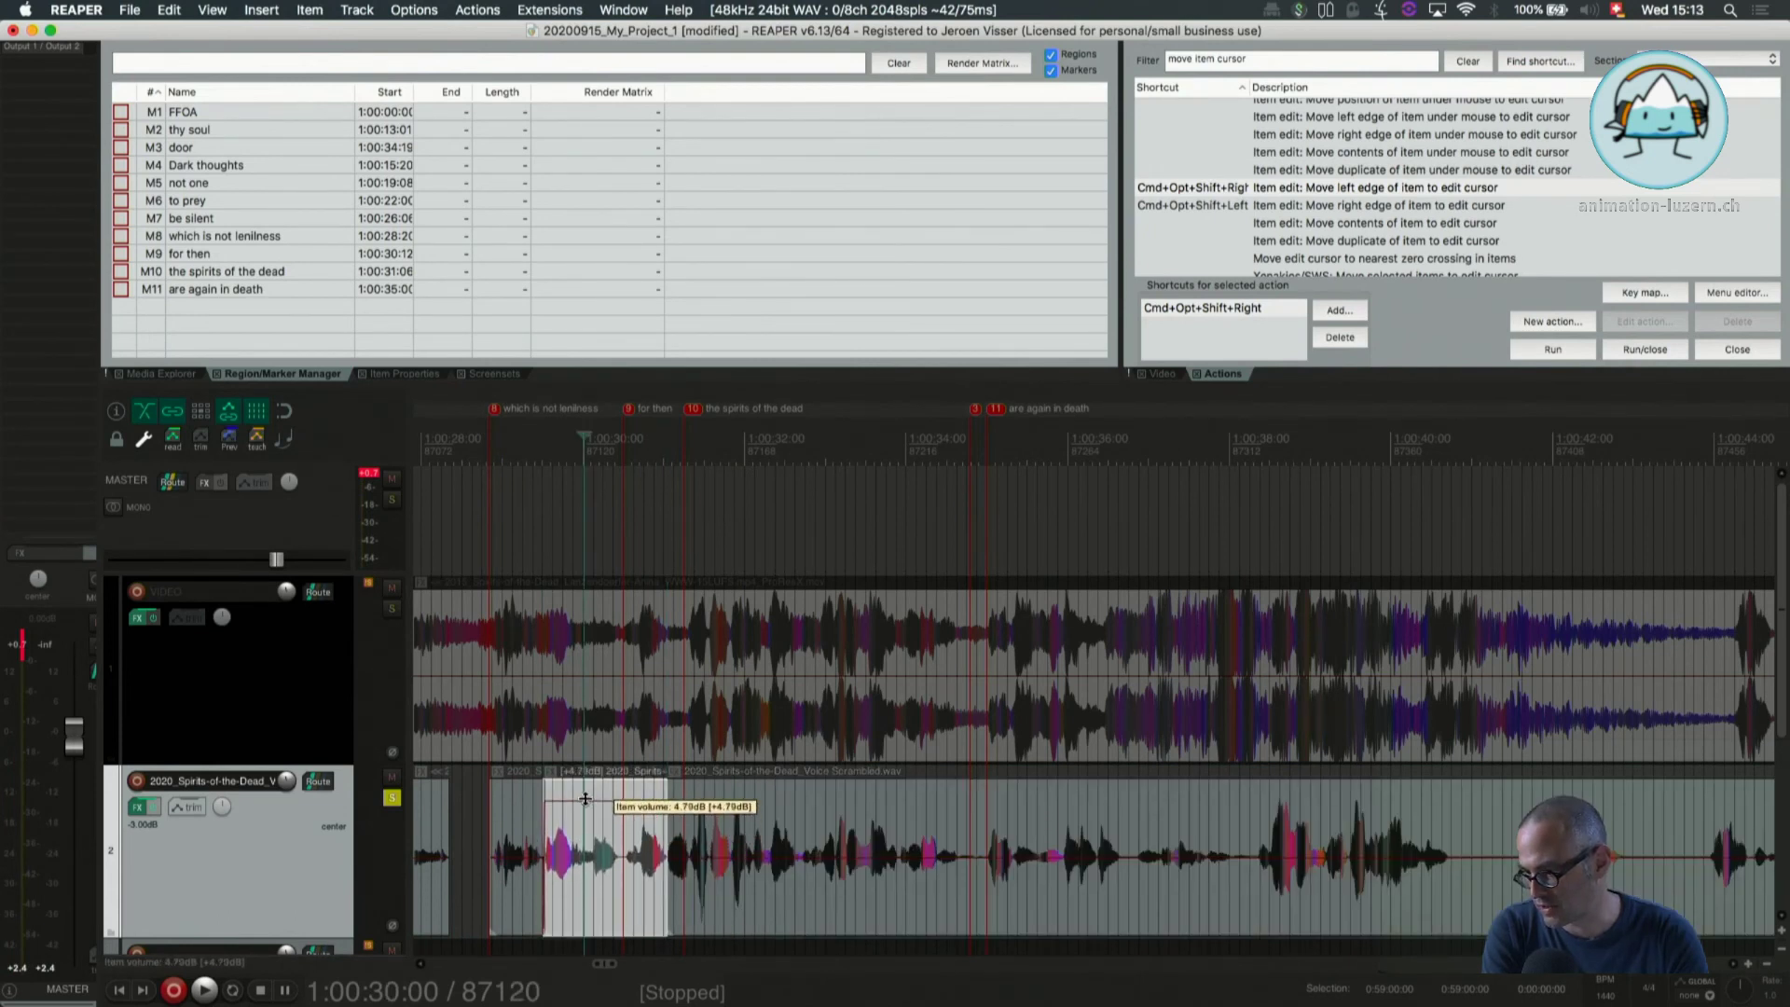
{"action": "left_click", "coordinate": [469, 813]}
{"action": "key", "text": "space"}
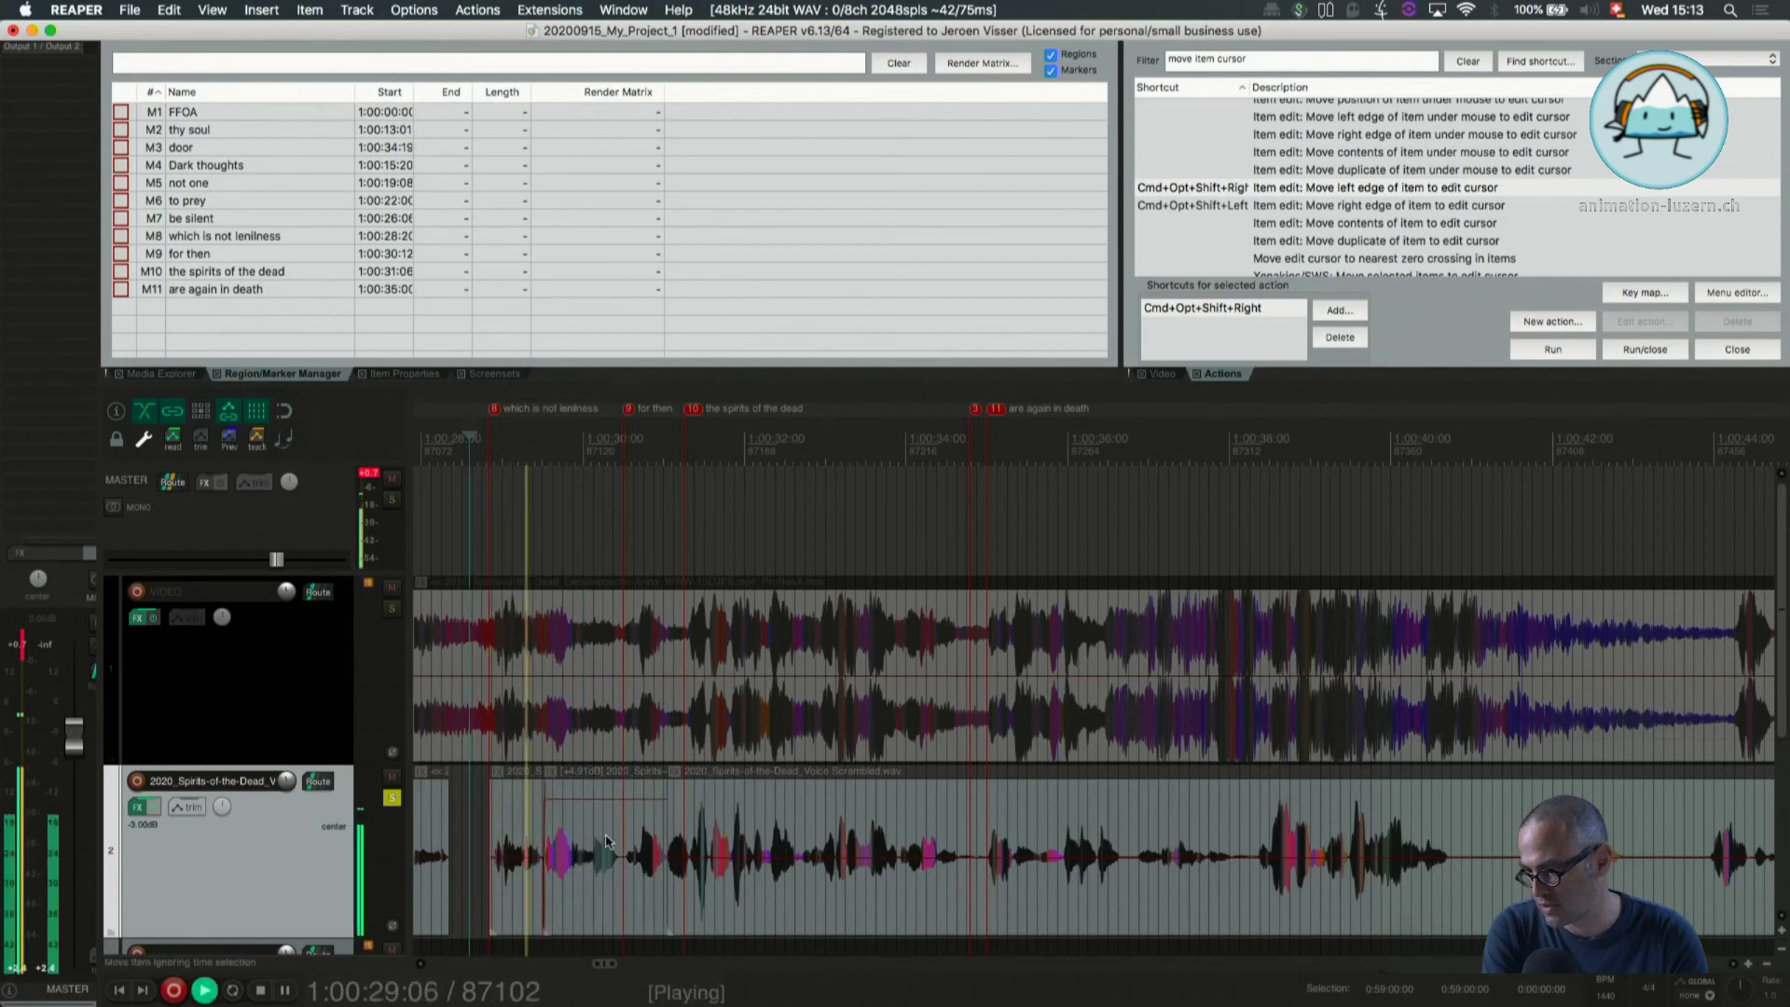
{"action": "key", "text": "space"}
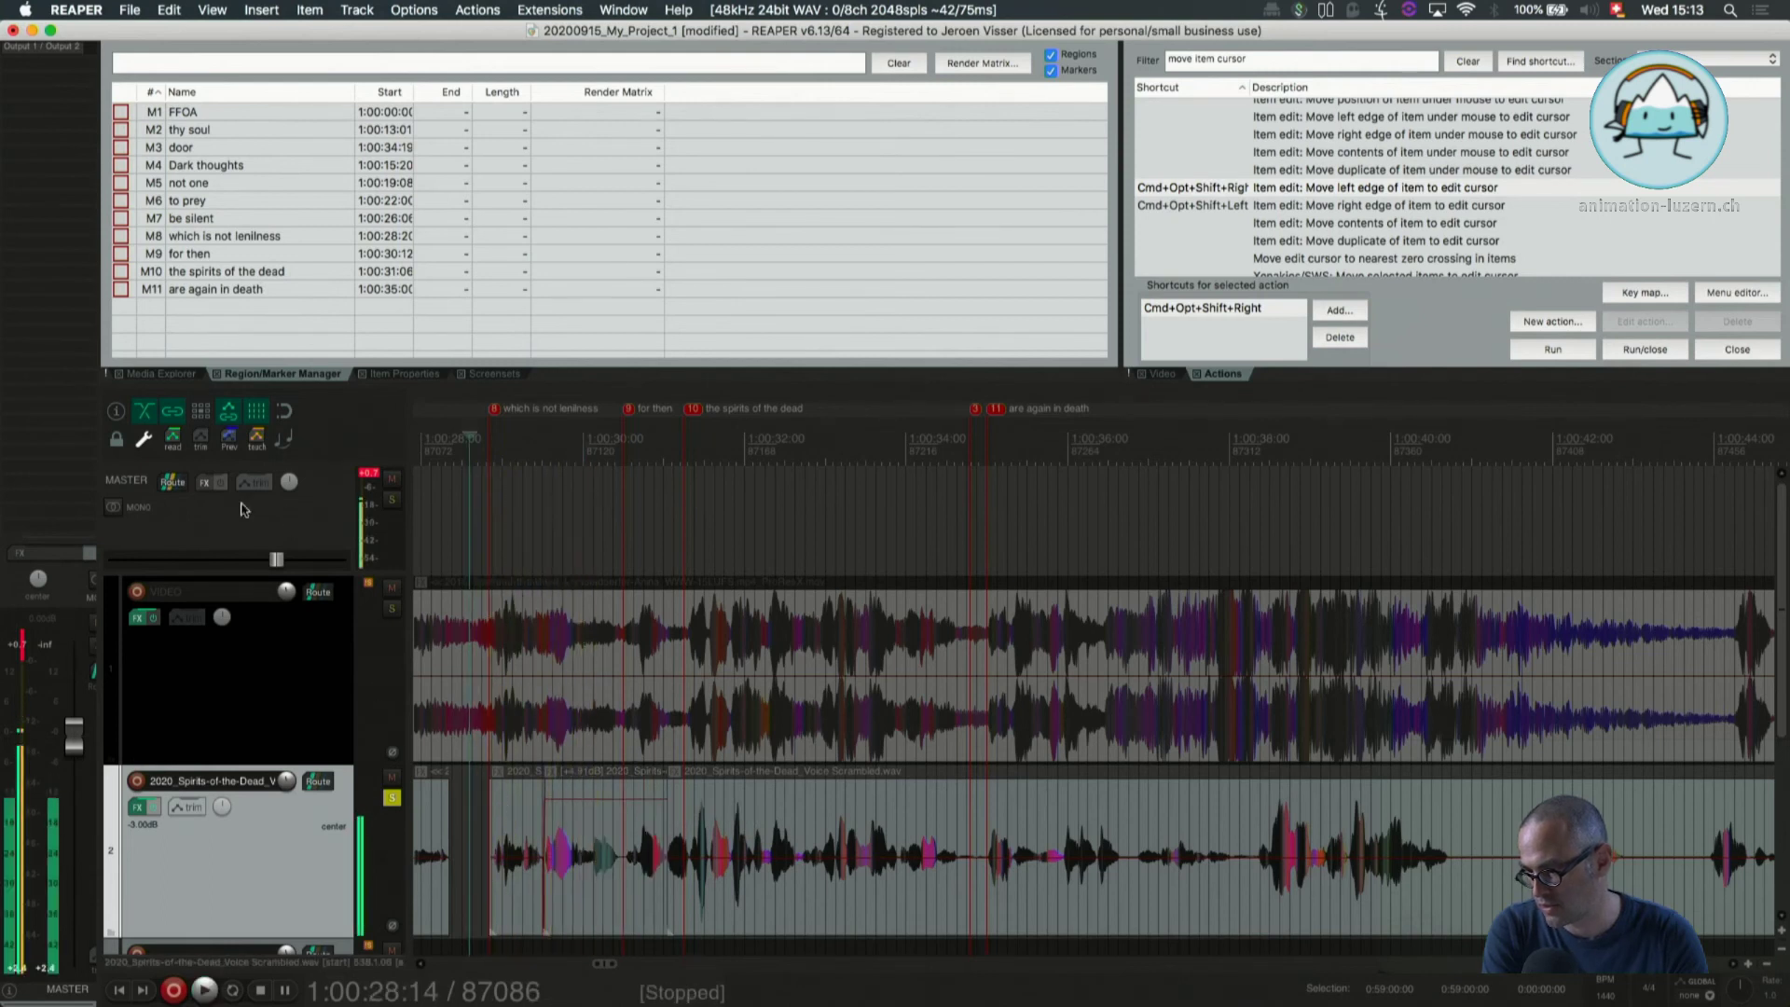
Solo the video track and the edited voice track in turn and compare their sound from 1:00:28:14
{"action": "left_click", "coordinate": [391, 611]}
{"action": "left_click", "coordinate": [392, 611], "text": "alt"}
{"action": "key", "text": "space"}
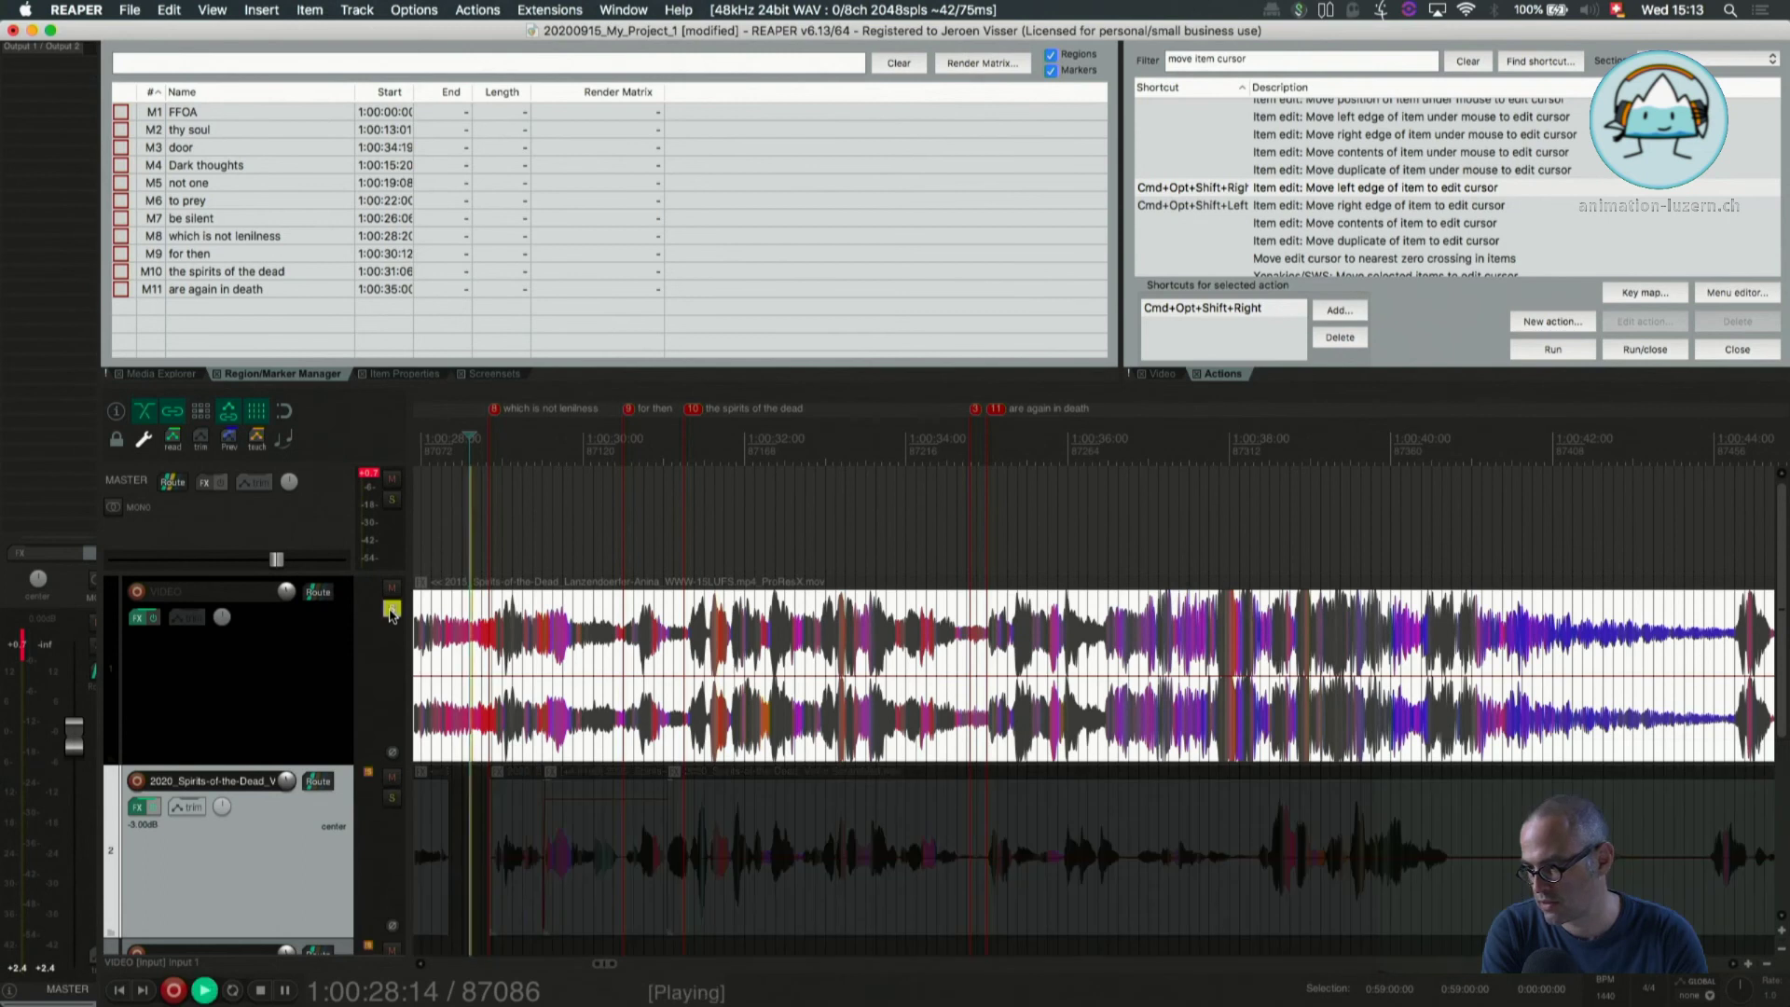
{"action": "key", "text": "space"}
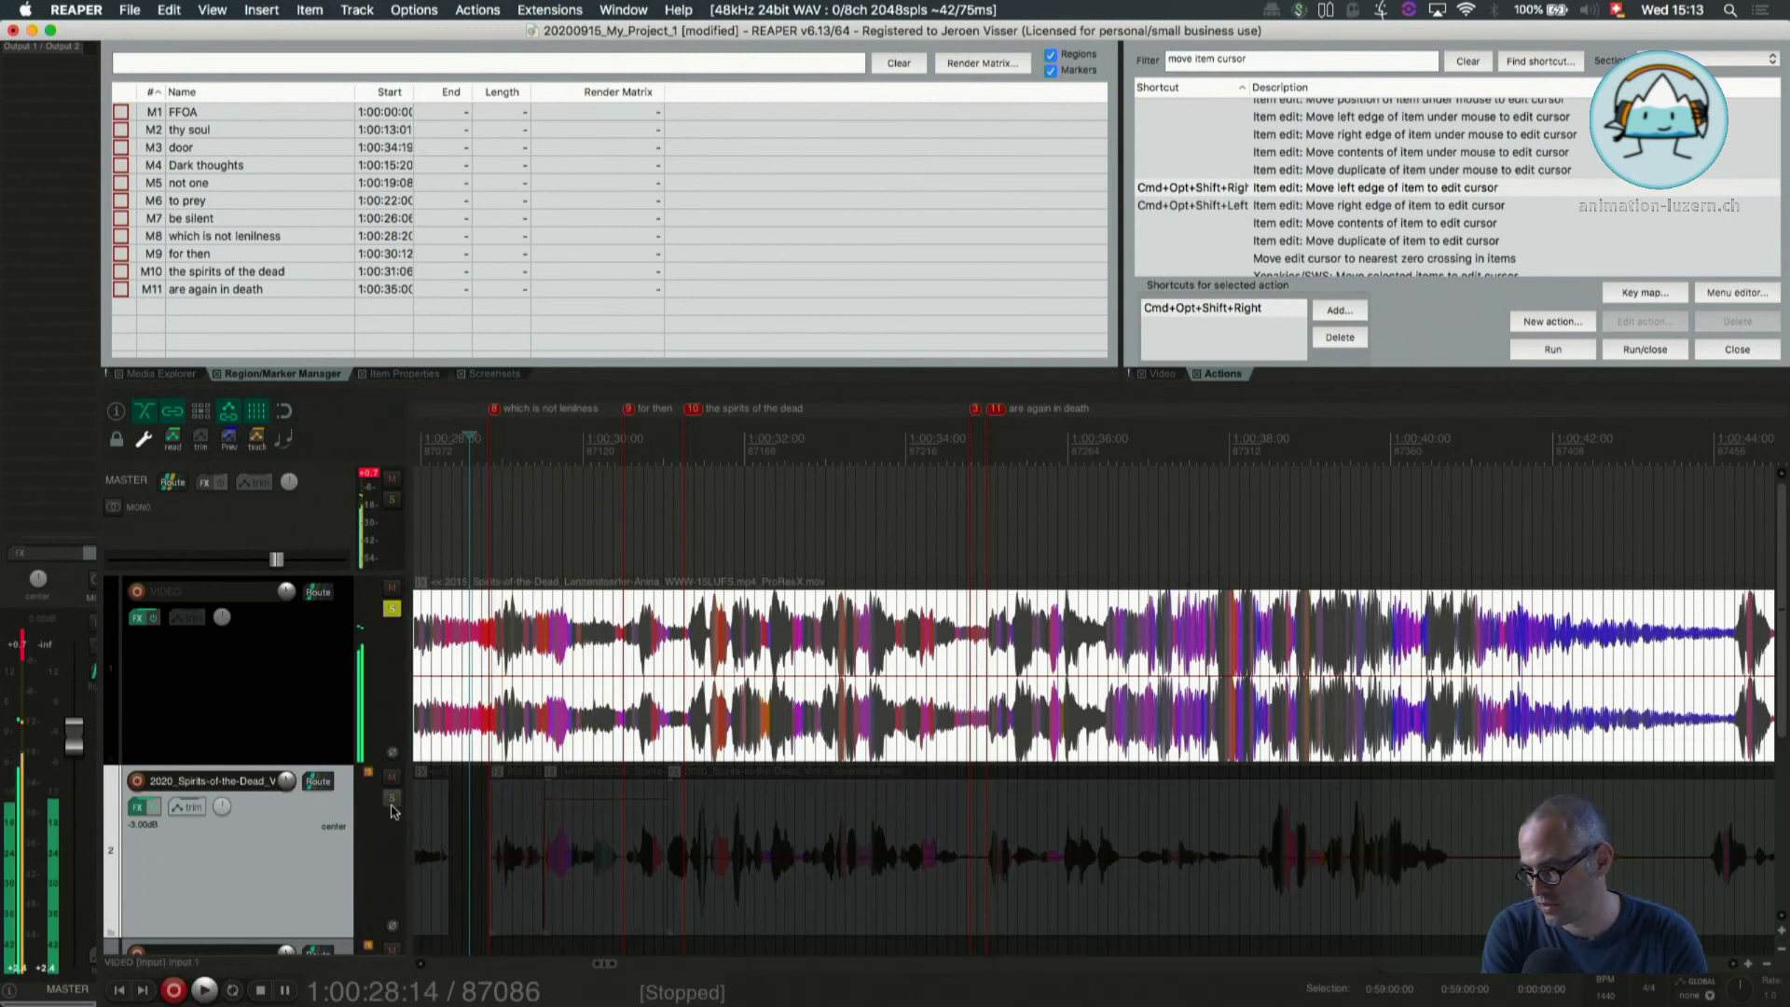
{"action": "left_click", "coordinate": [394, 611]}
{"action": "left_click", "coordinate": [390, 802]}
{"action": "key", "text": "space"}
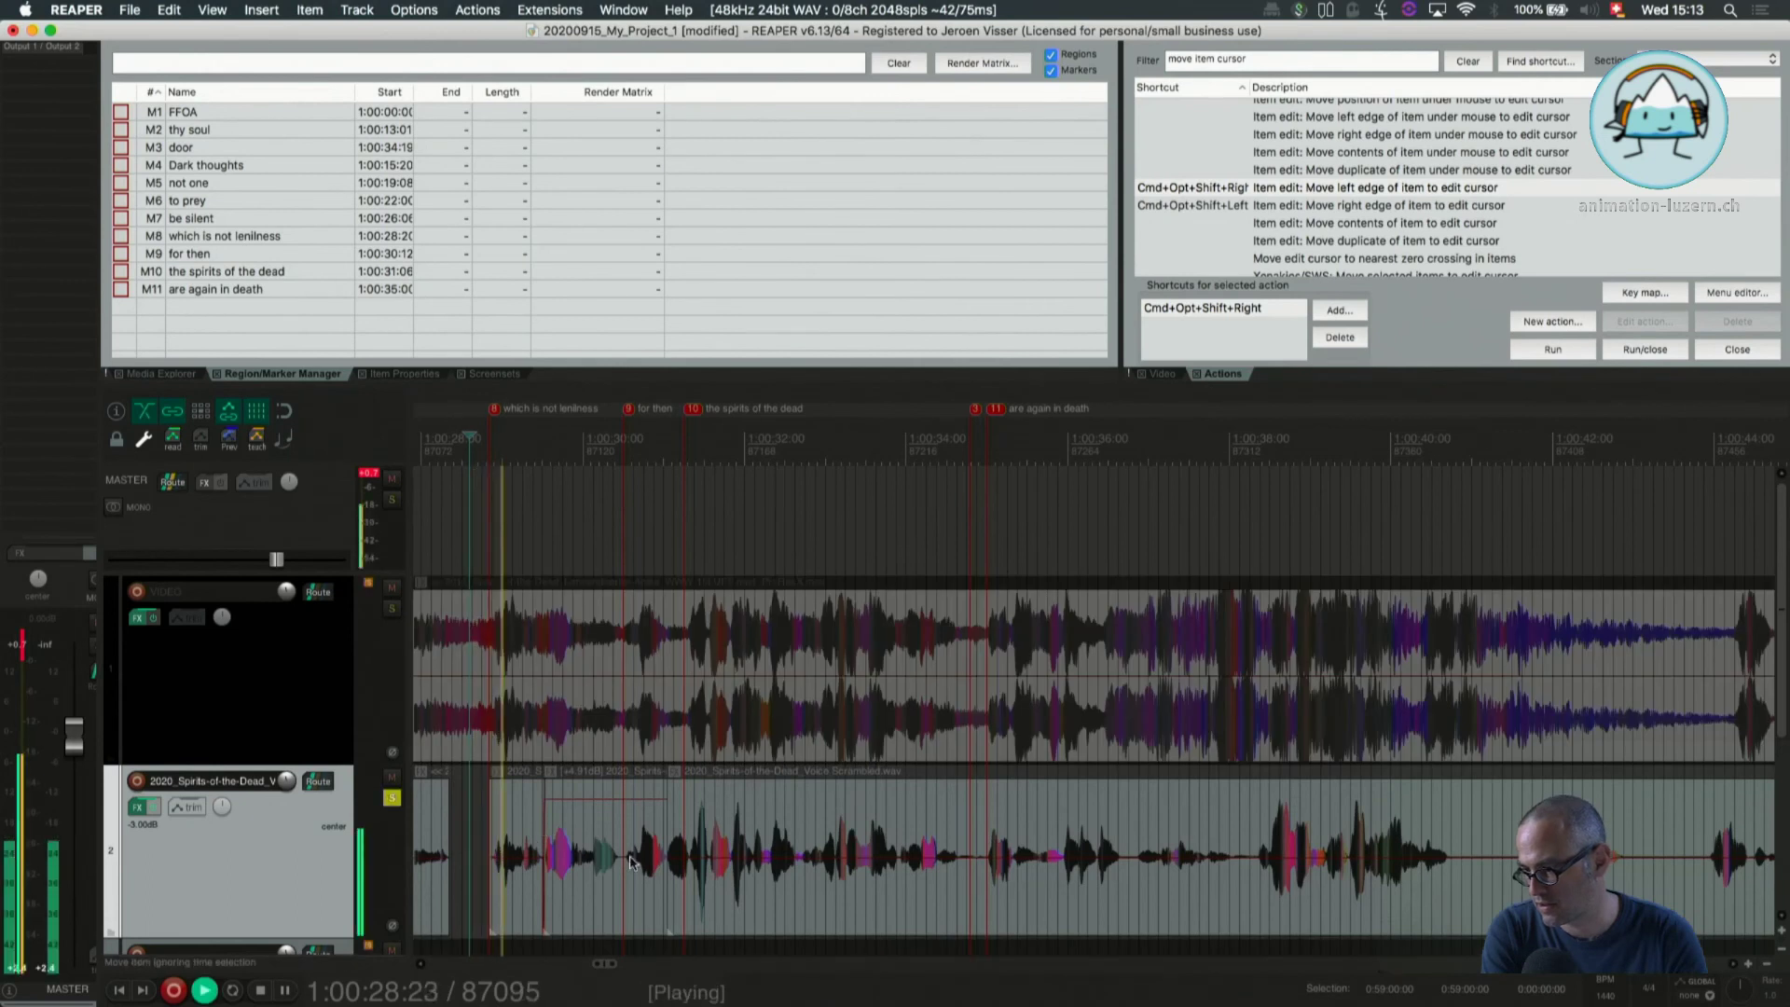
{"action": "key", "text": "space"}
Reduce the gain of the voice item ending at 1:00:31:00 to about +3.1 dB and play from just before marker M8
{"action": "left_click_drag", "start_coordinate": [597, 798], "coordinate": [597, 822]}
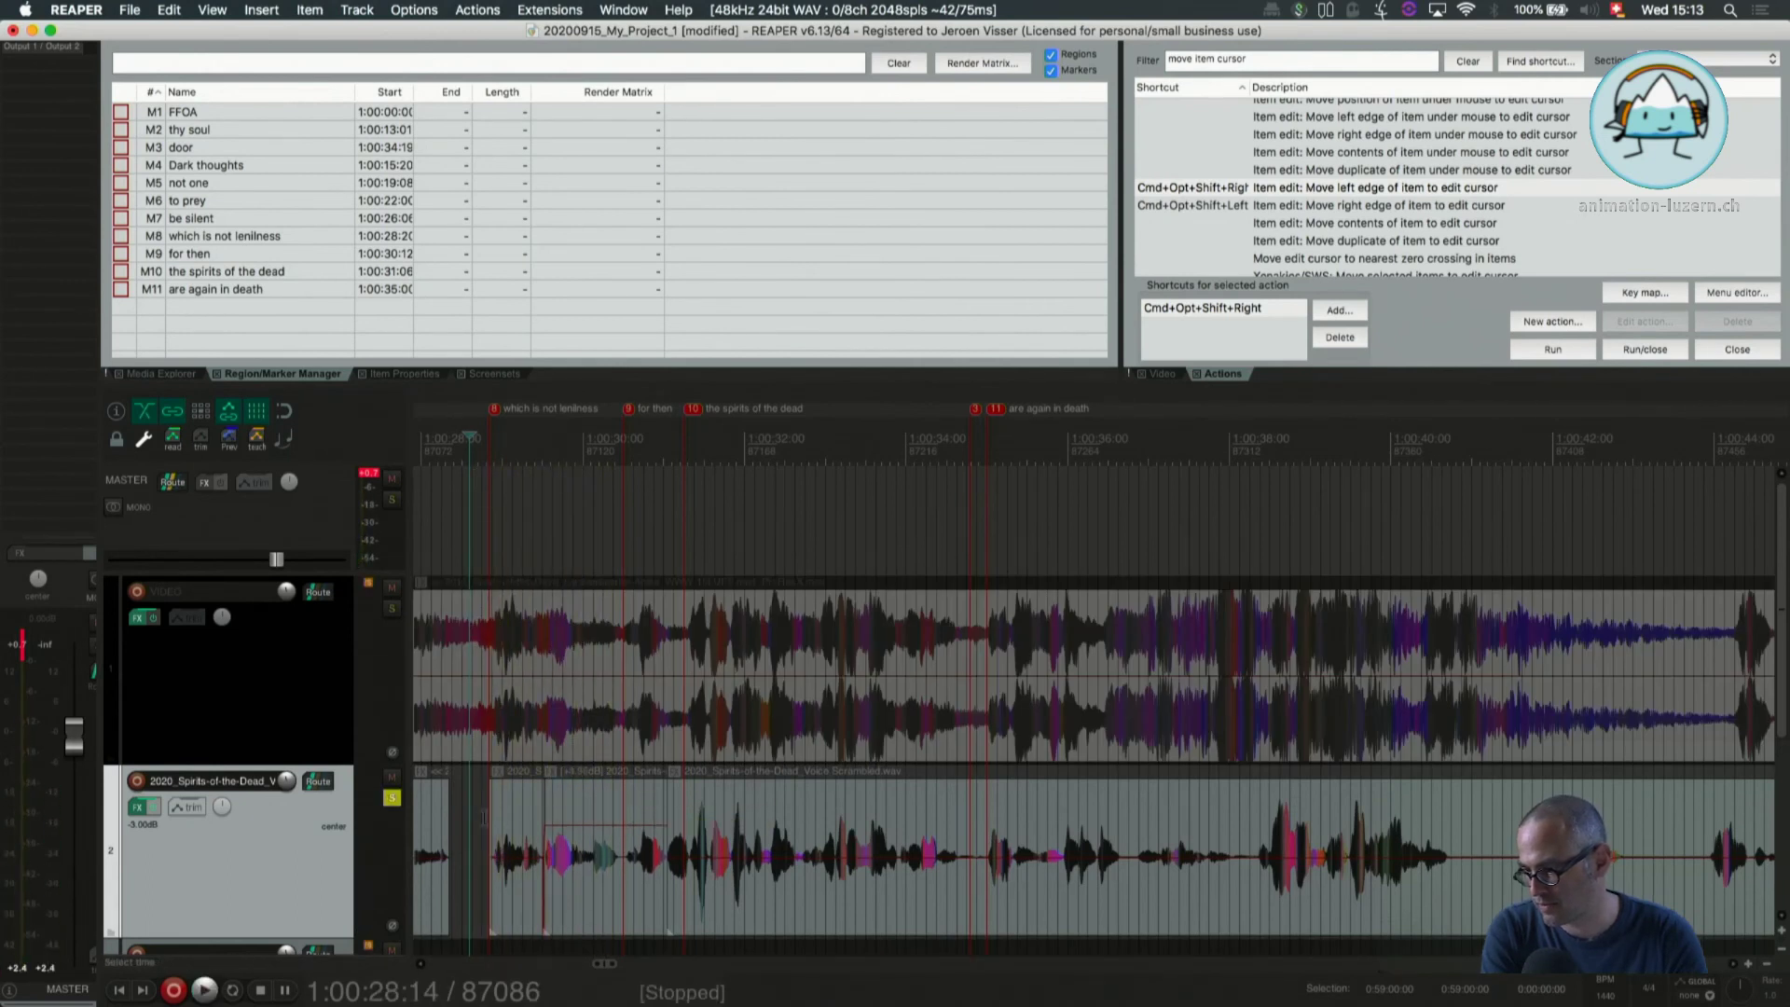
{"action": "key", "text": "space"}
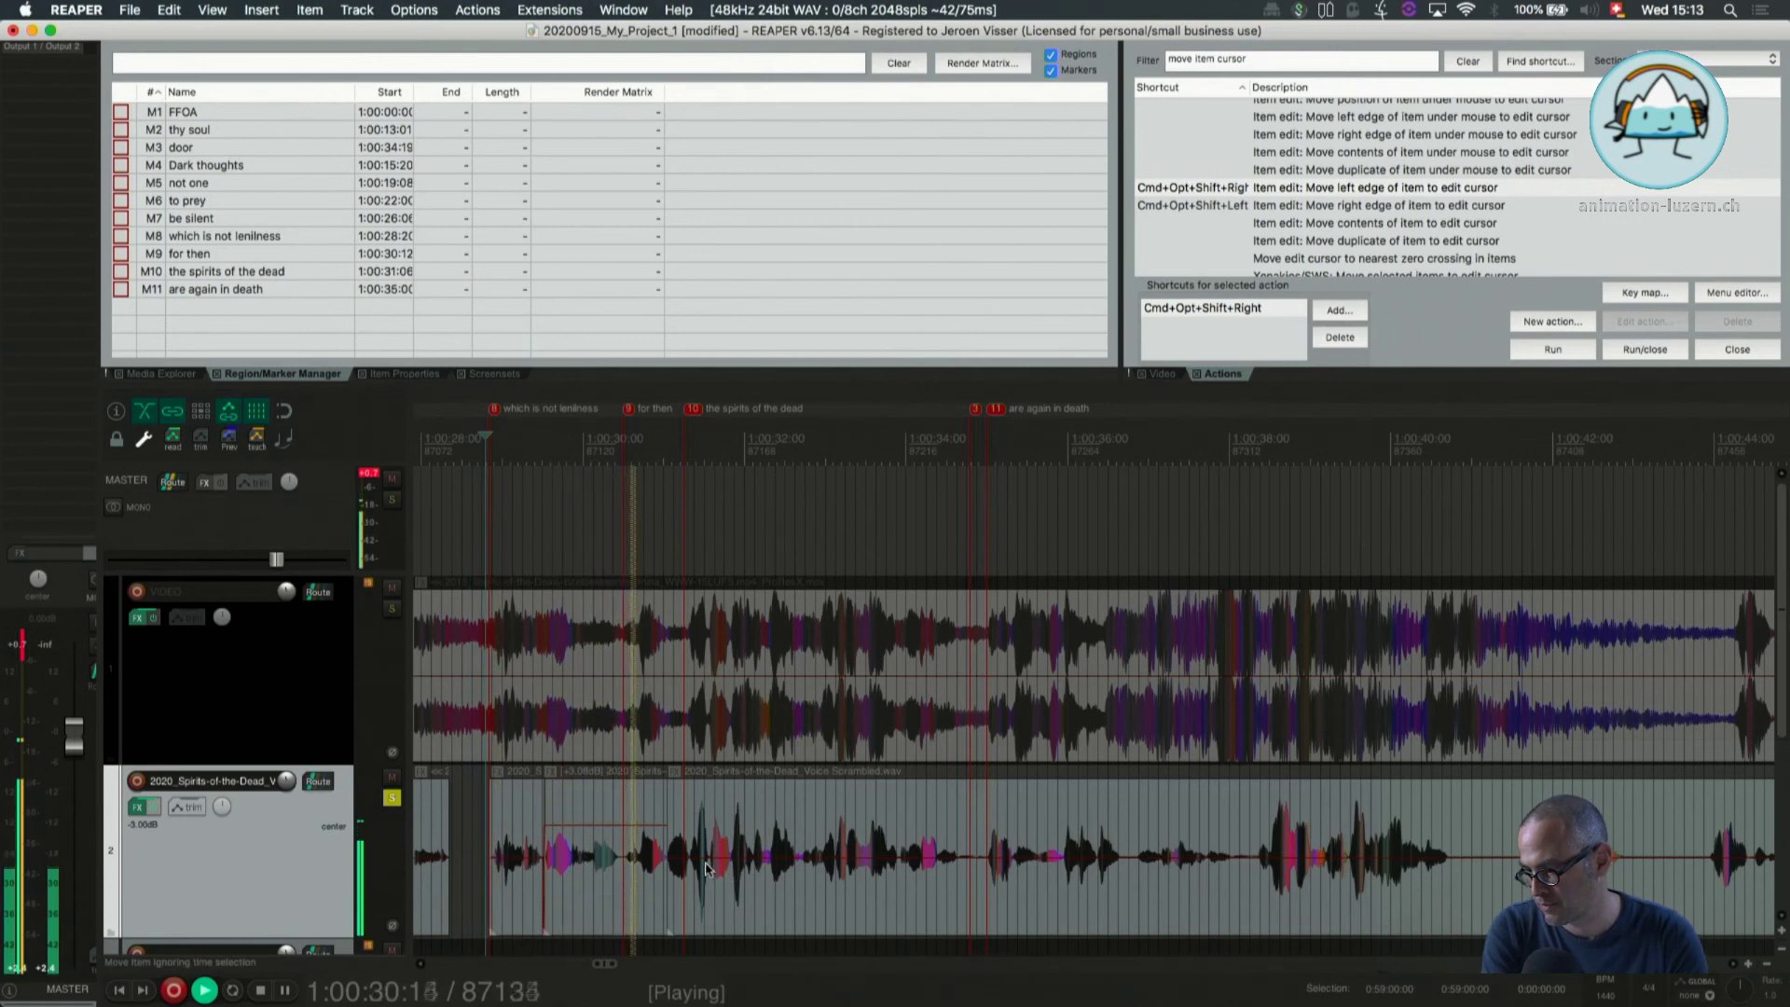
{"action": "scroll", "coordinate": [690, 869], "scroll_direction": "up", "scroll_amount": 3}
{"action": "key", "text": "space"}
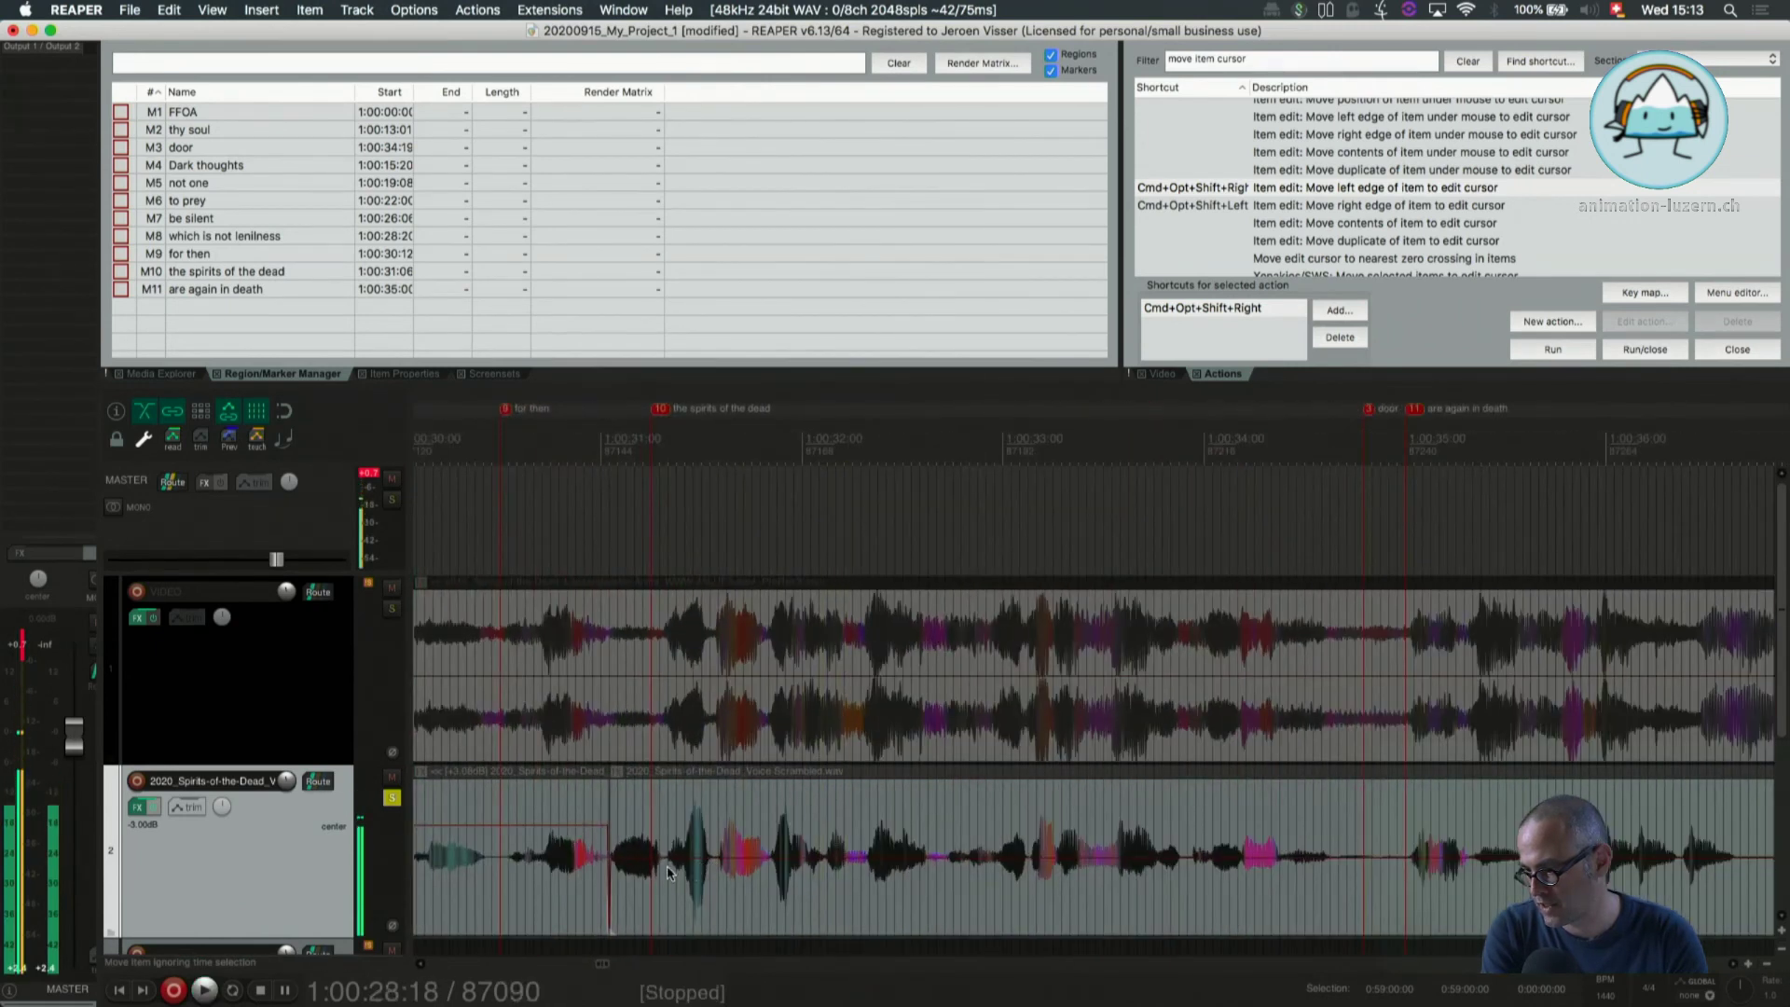
Split the last voice item at 1:00:31:07 and lower the short piece before the split to about -11.6 dB
{"action": "left_click", "coordinate": [668, 865]}
{"action": "scroll", "coordinate": [666, 865], "scroll_direction": "up", "scroll_amount": 4}
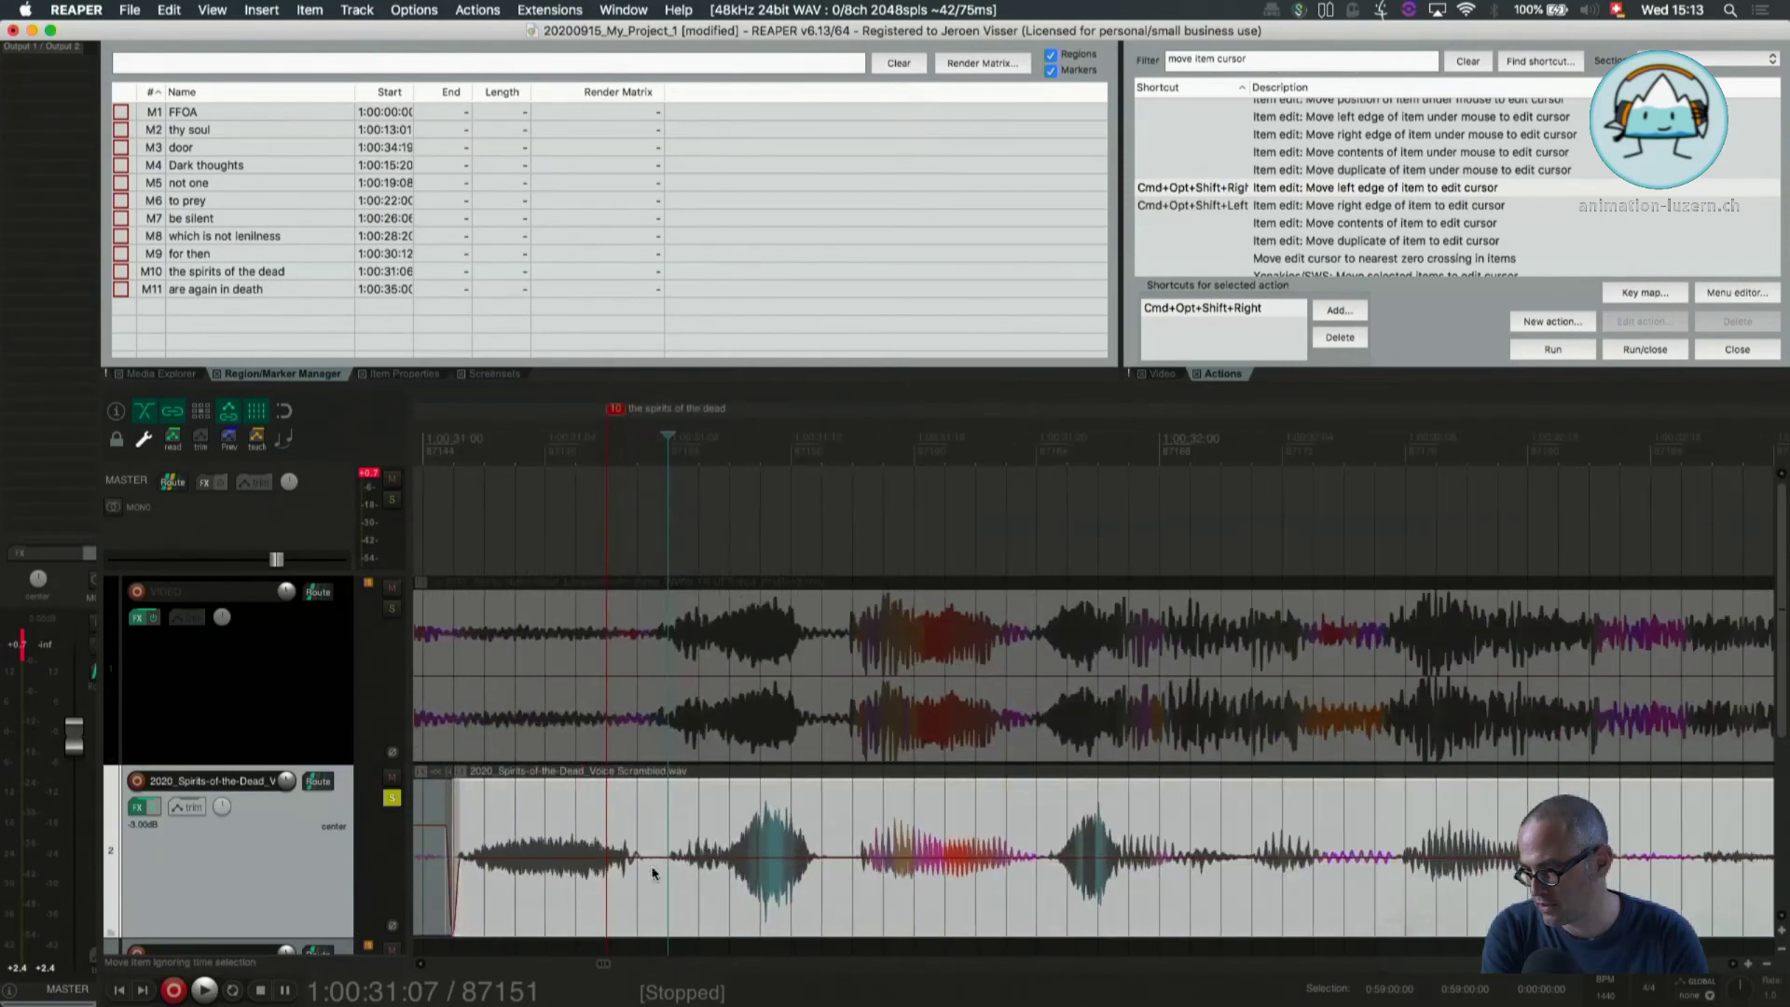
{"action": "left_click", "coordinate": [652, 869]}
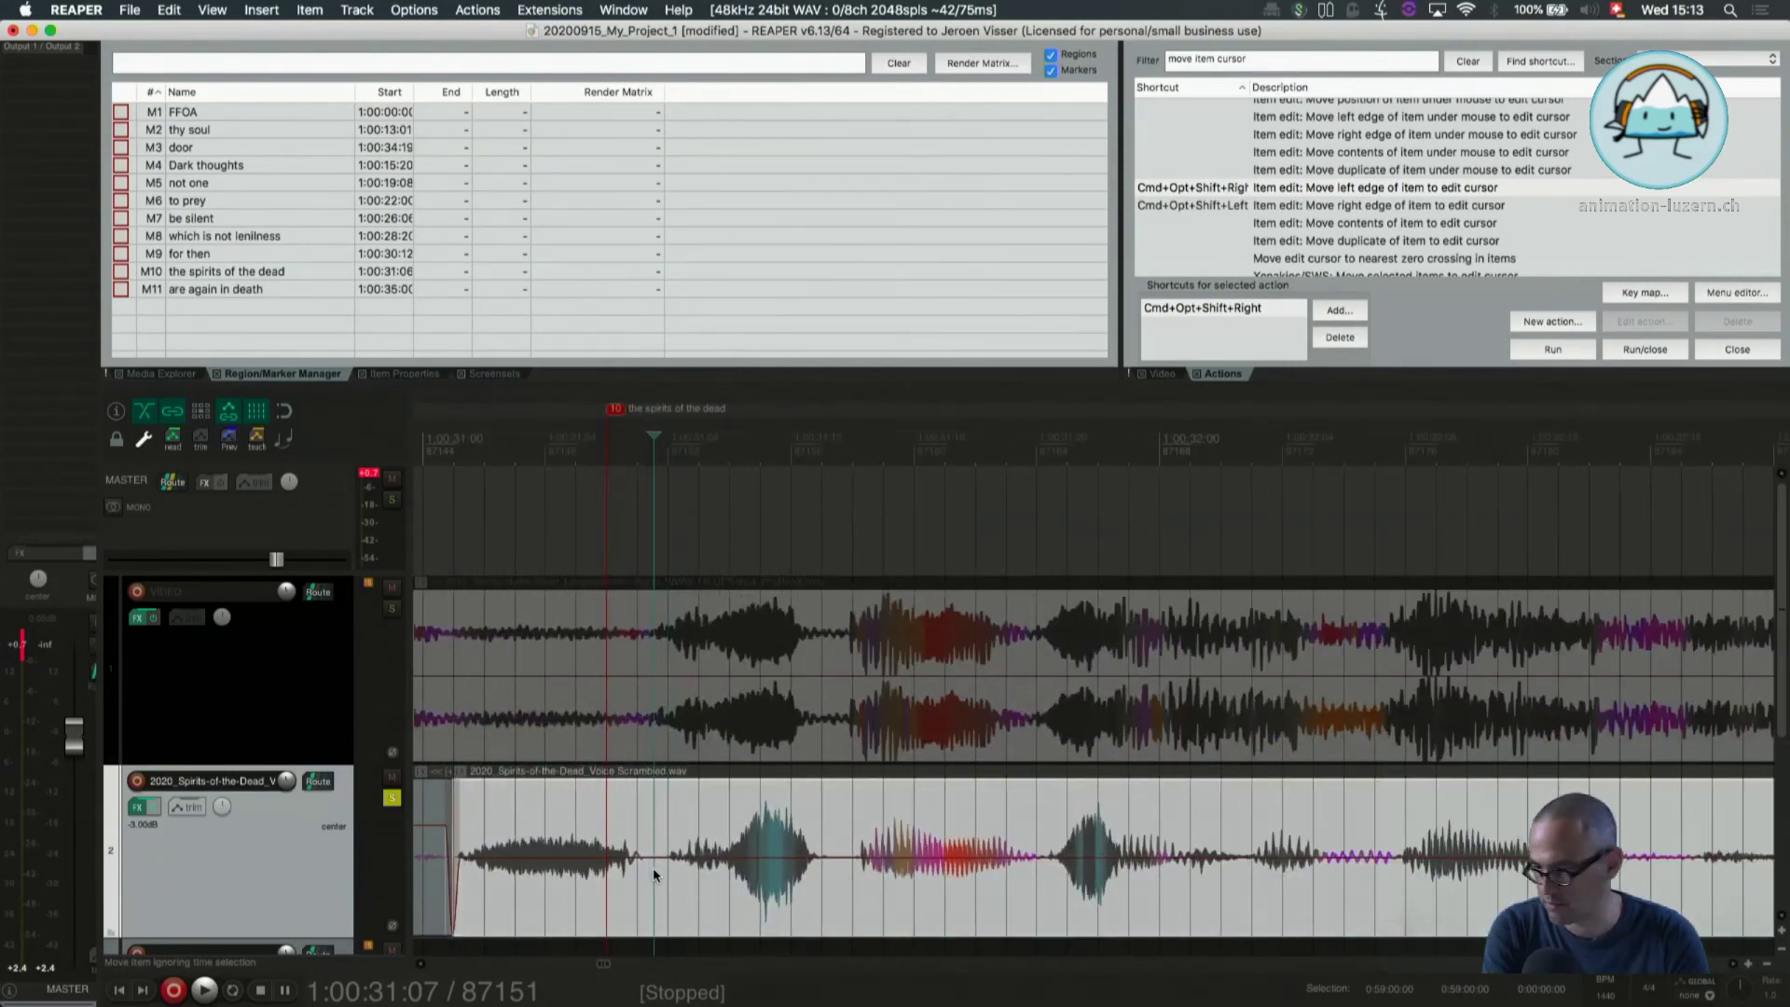
{"action": "key", "text": "s"}
{"action": "left_click_drag", "start_coordinate": [551, 857], "coordinate": [552, 916]}
{"action": "scroll", "coordinate": [553, 916], "scroll_direction": "down", "scroll_amount": 1}
{"action": "scroll", "coordinate": [552, 915], "scroll_direction": "down", "scroll_amount": 3}
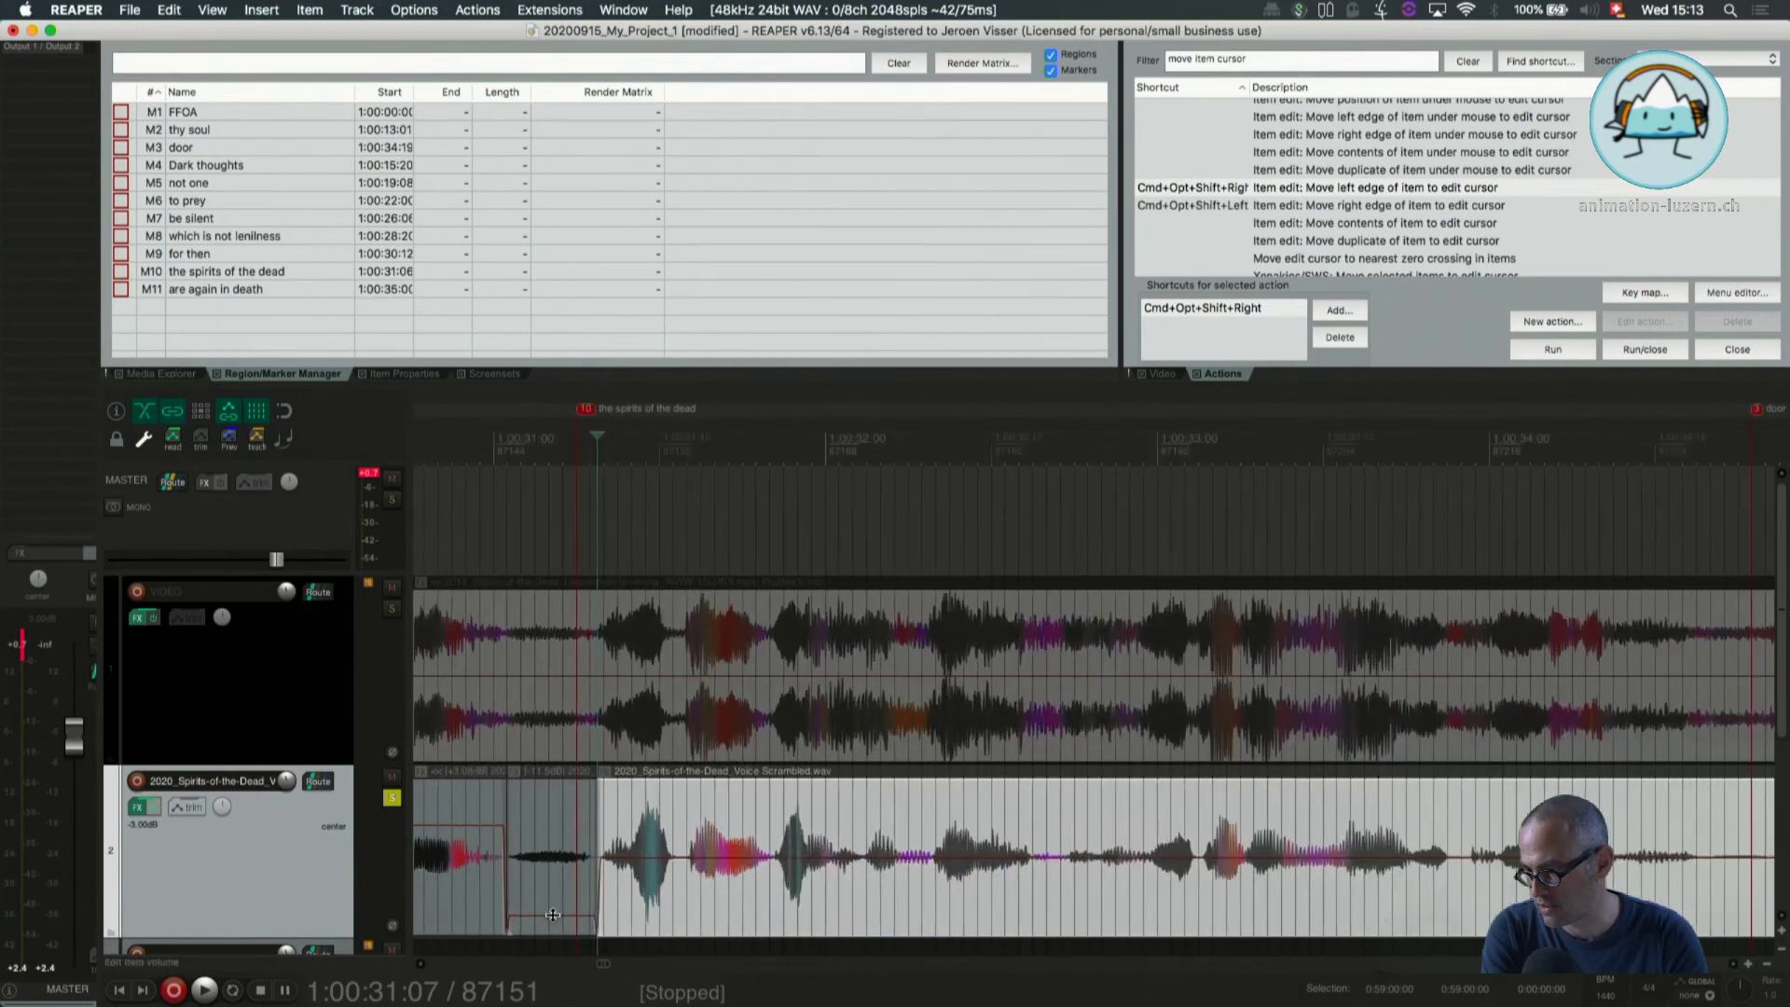
Play from 1:00:30:13 and lower the short piece ending at 1:00:31:07 further to about -17.6 dB, listening again
{"action": "left_click", "coordinate": [455, 814]}
{"action": "key", "text": "space"}
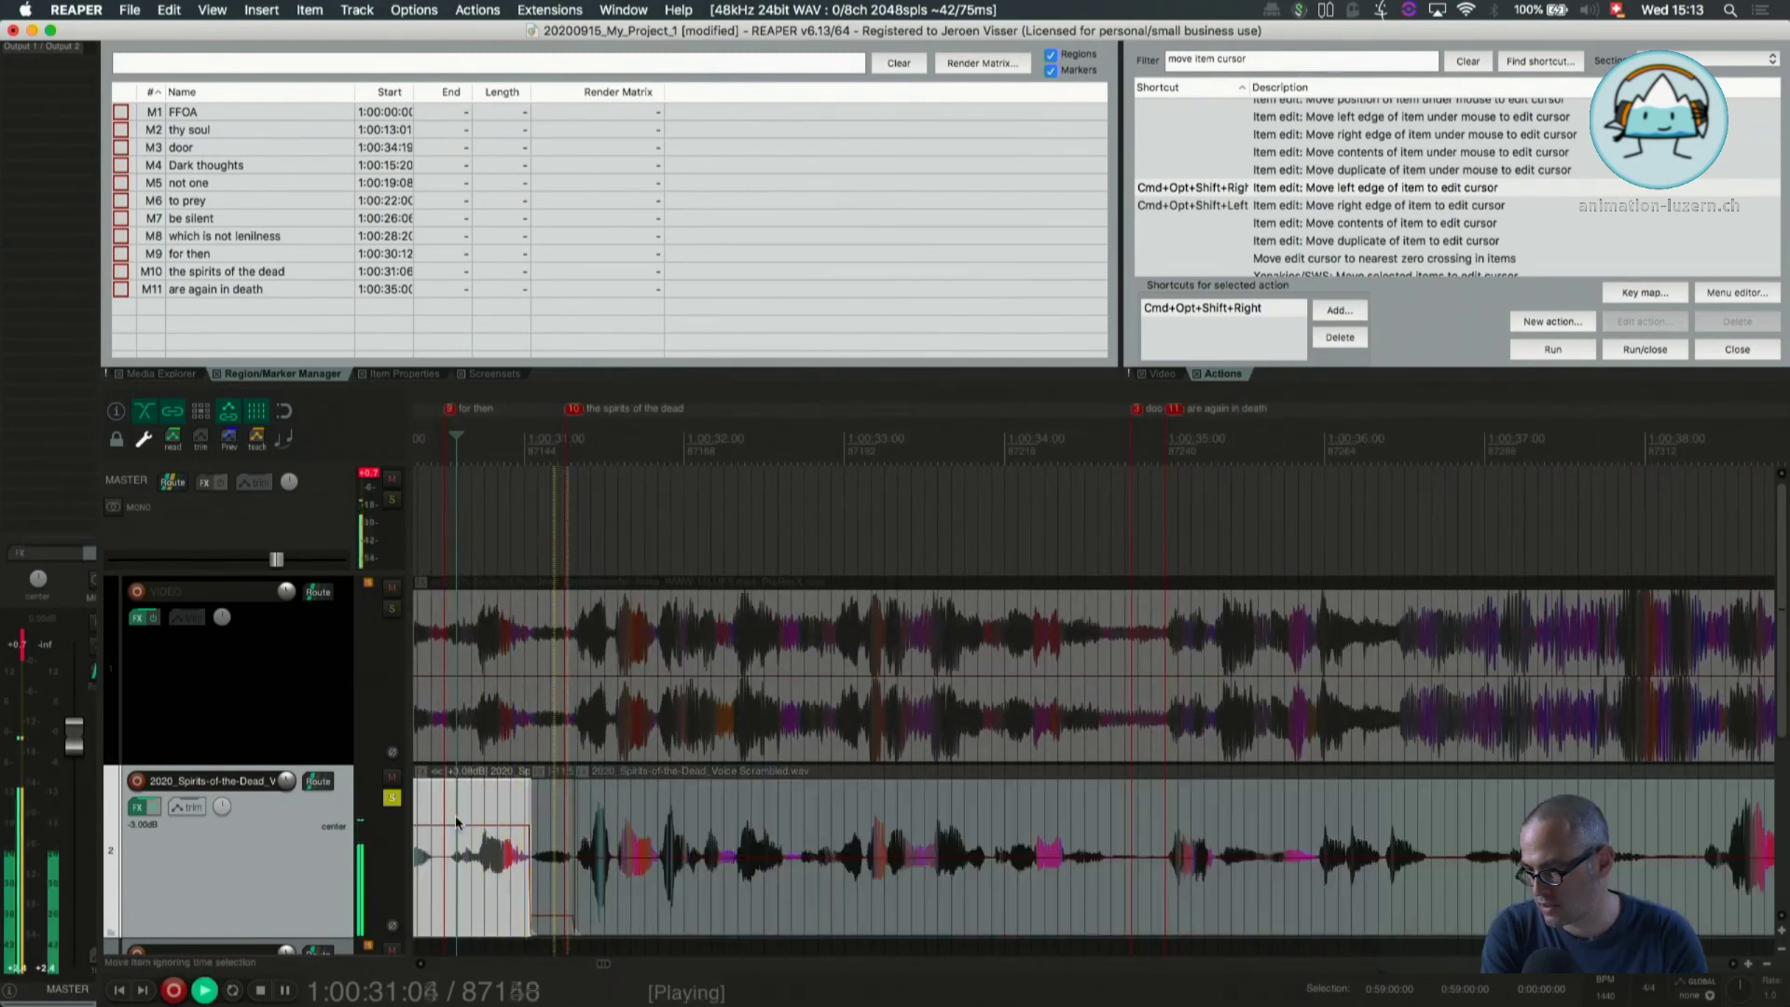
{"action": "key", "text": "space"}
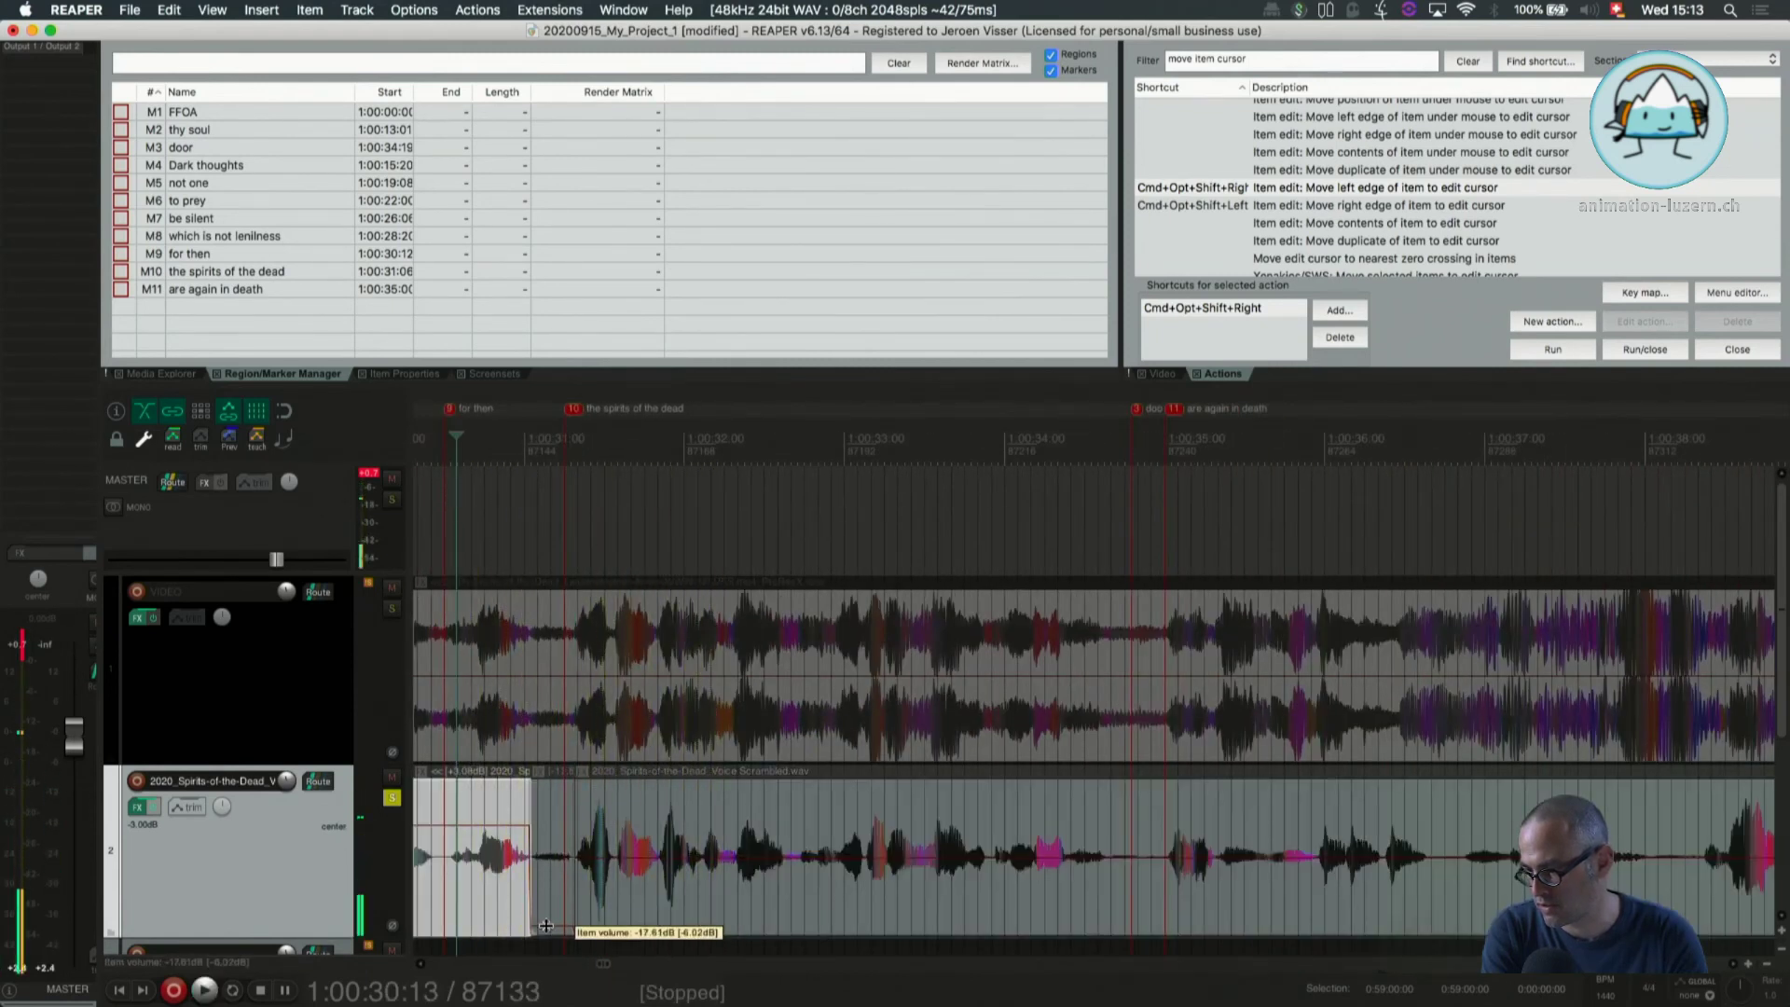
{"action": "key", "text": "space"}
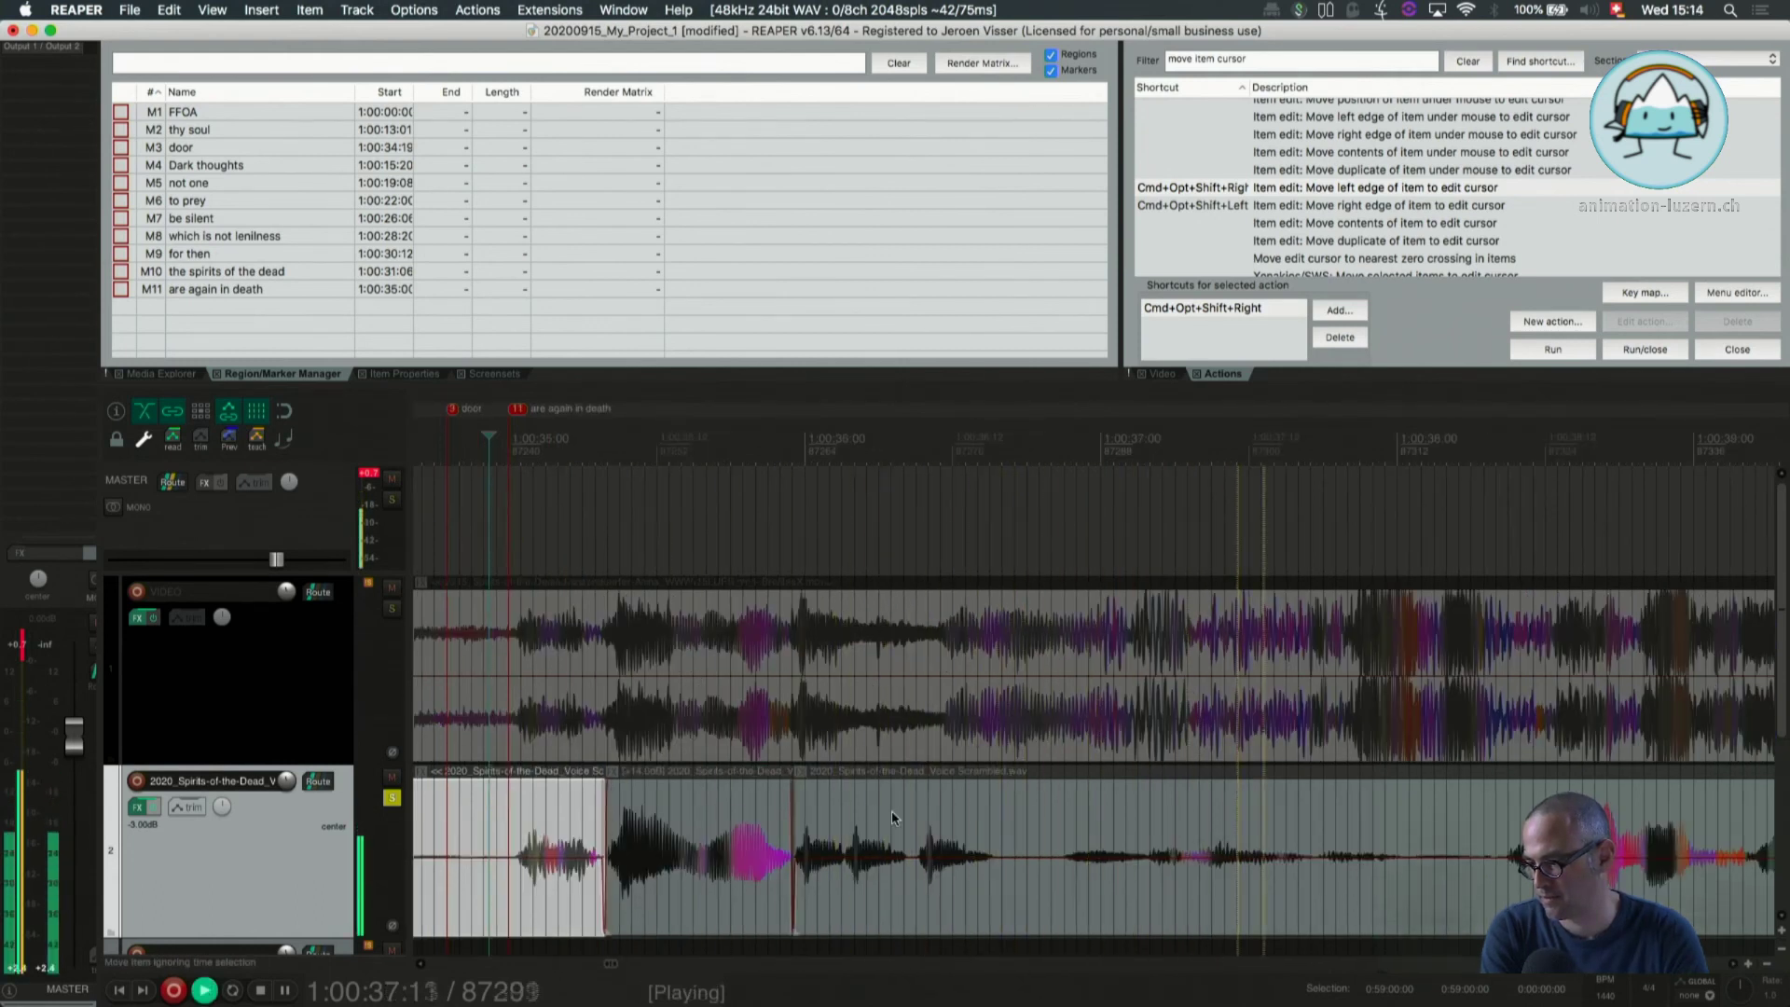
Split the item after the +14.0 dB item at 1:00:36:08, remove the piece before the split and move the rest earlier to close the gap
{"action": "key", "text": "space"}
{"action": "left_click", "coordinate": [913, 856]}
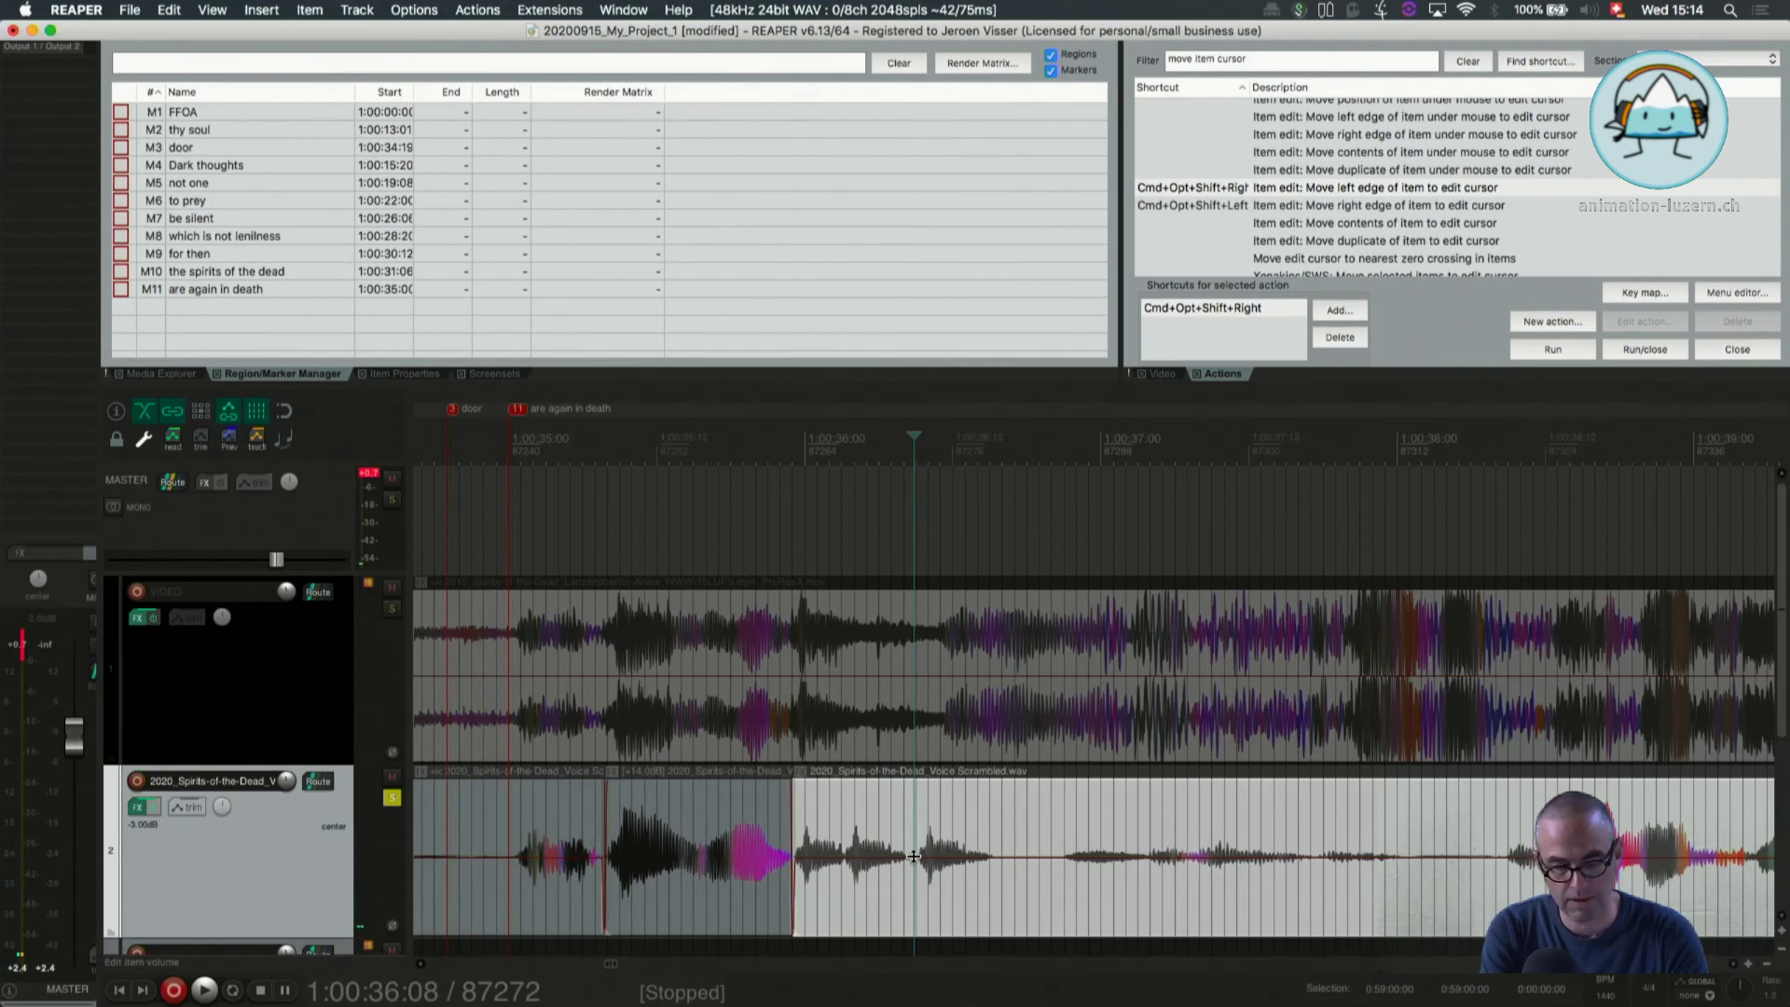
{"action": "key", "text": "super+alt+shift+Right"}
{"action": "left_click", "coordinate": [870, 812]}
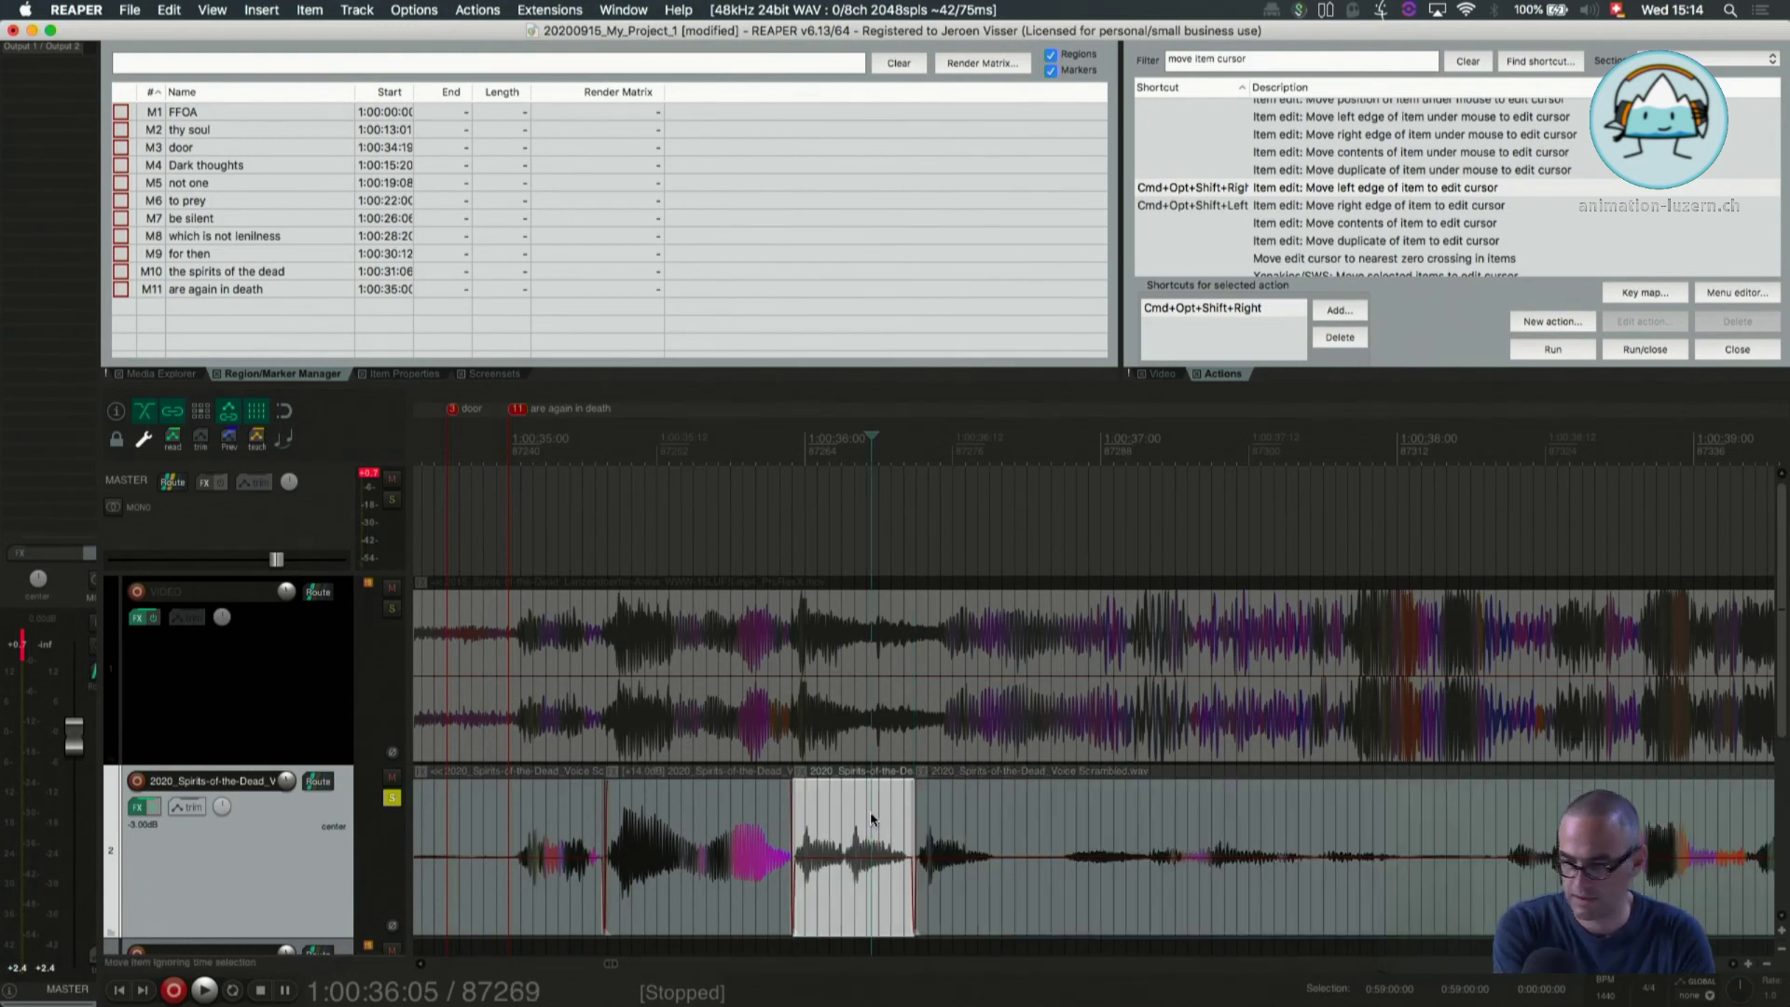
{"action": "left_click_drag", "start_coordinate": [1009, 798], "coordinate": [737, 800]}
{"action": "scroll", "coordinate": [843, 786], "scroll_direction": "up", "scroll_amount": 6}
{"action": "left_click", "coordinate": [750, 802]}
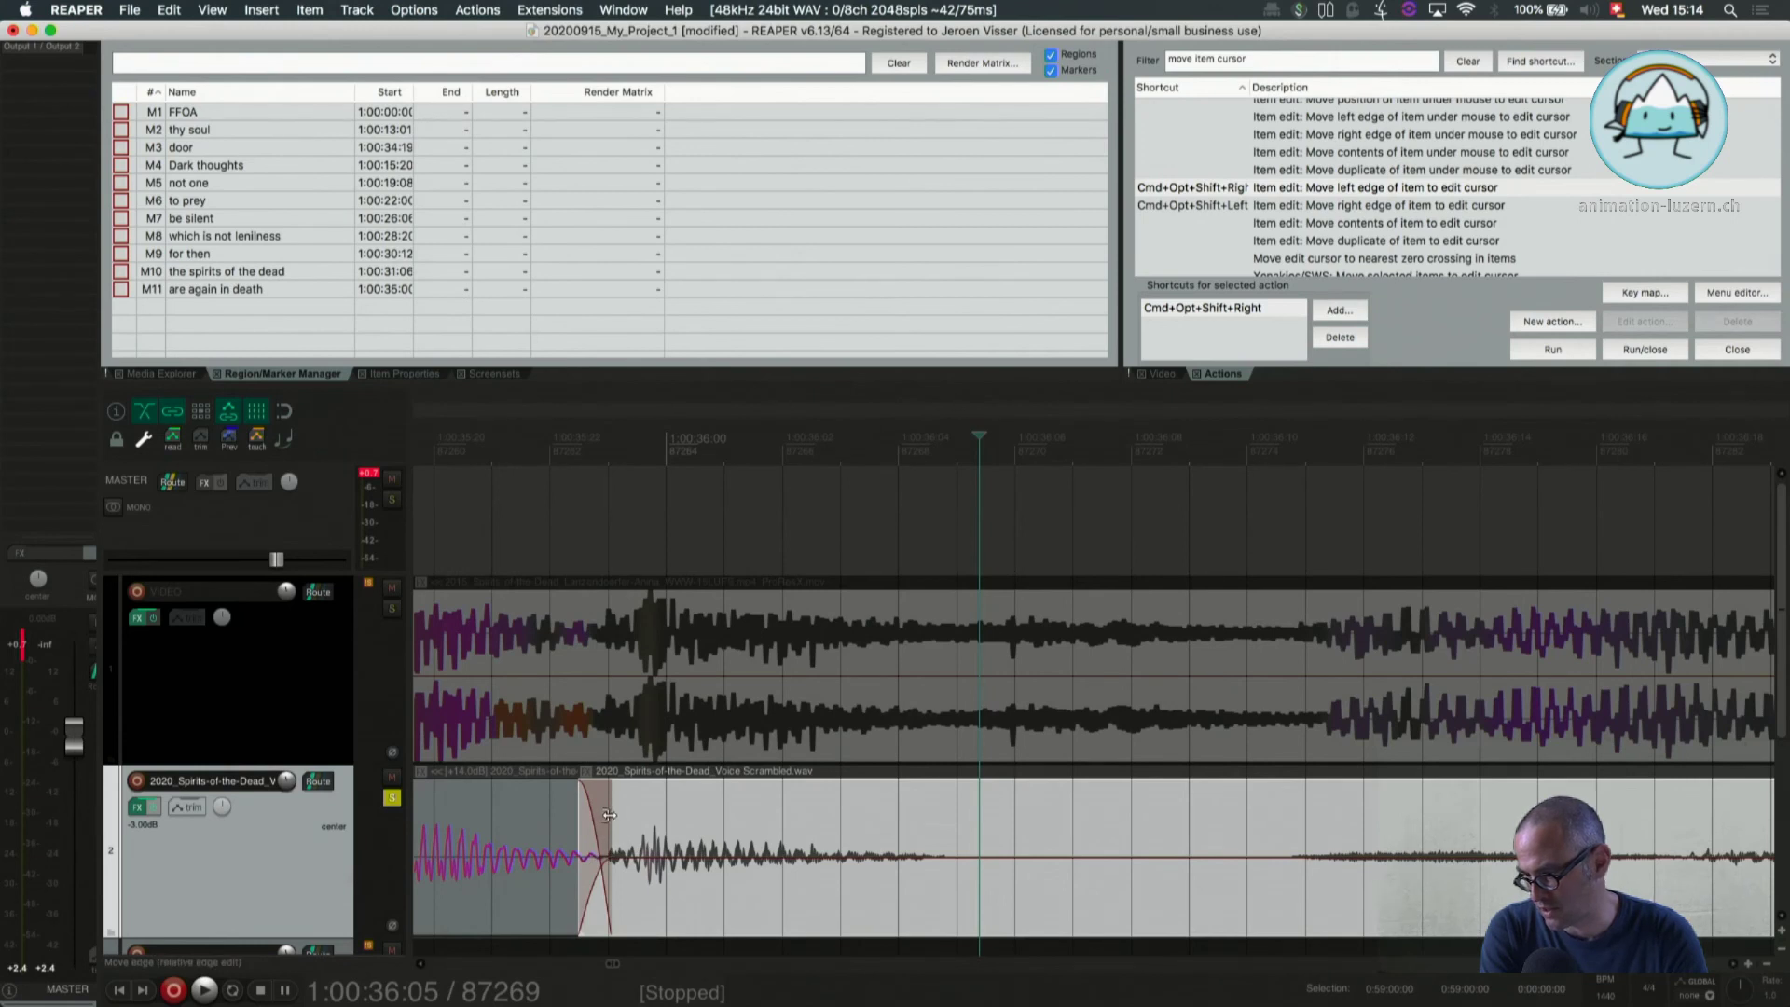
Shorten the crossfade between the +14.0 dB voice item and the item after it, and play the join
{"action": "left_click_drag", "start_coordinate": [609, 816], "coordinate": [578, 825]}
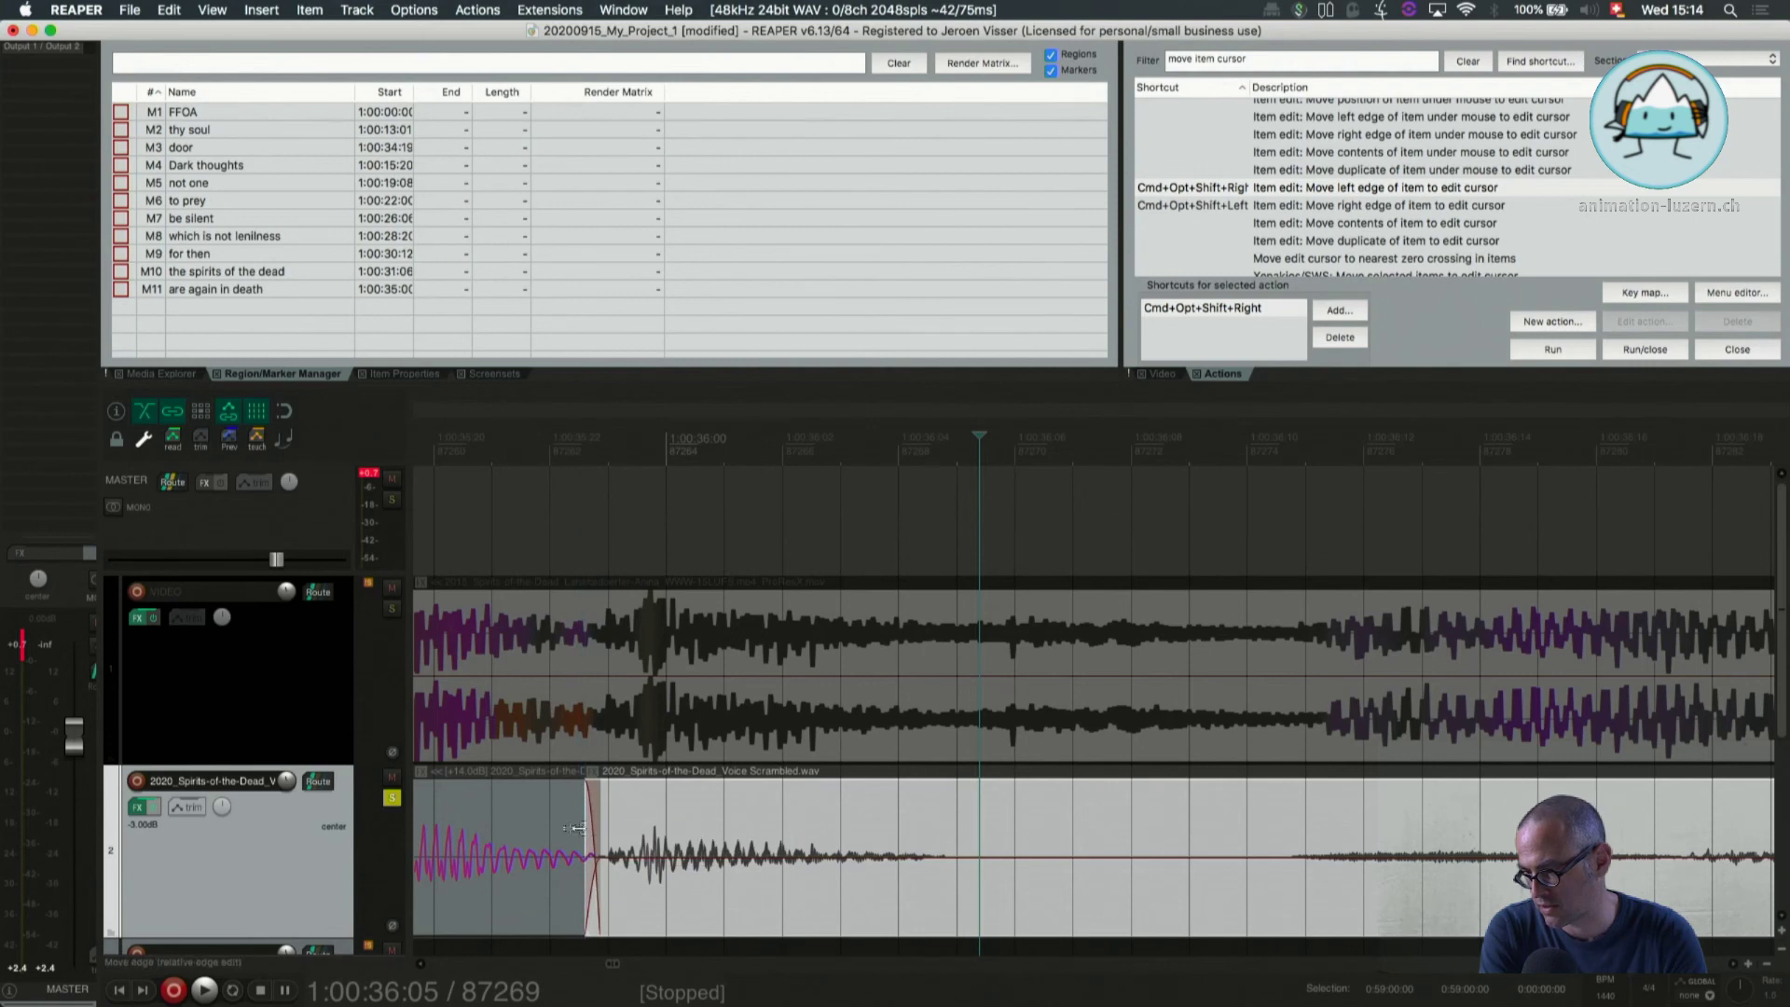
{"action": "scroll", "coordinate": [540, 820], "scroll_direction": "up", "scroll_amount": 3}
{"action": "scroll", "coordinate": [540, 821], "scroll_direction": "down", "scroll_amount": 3}
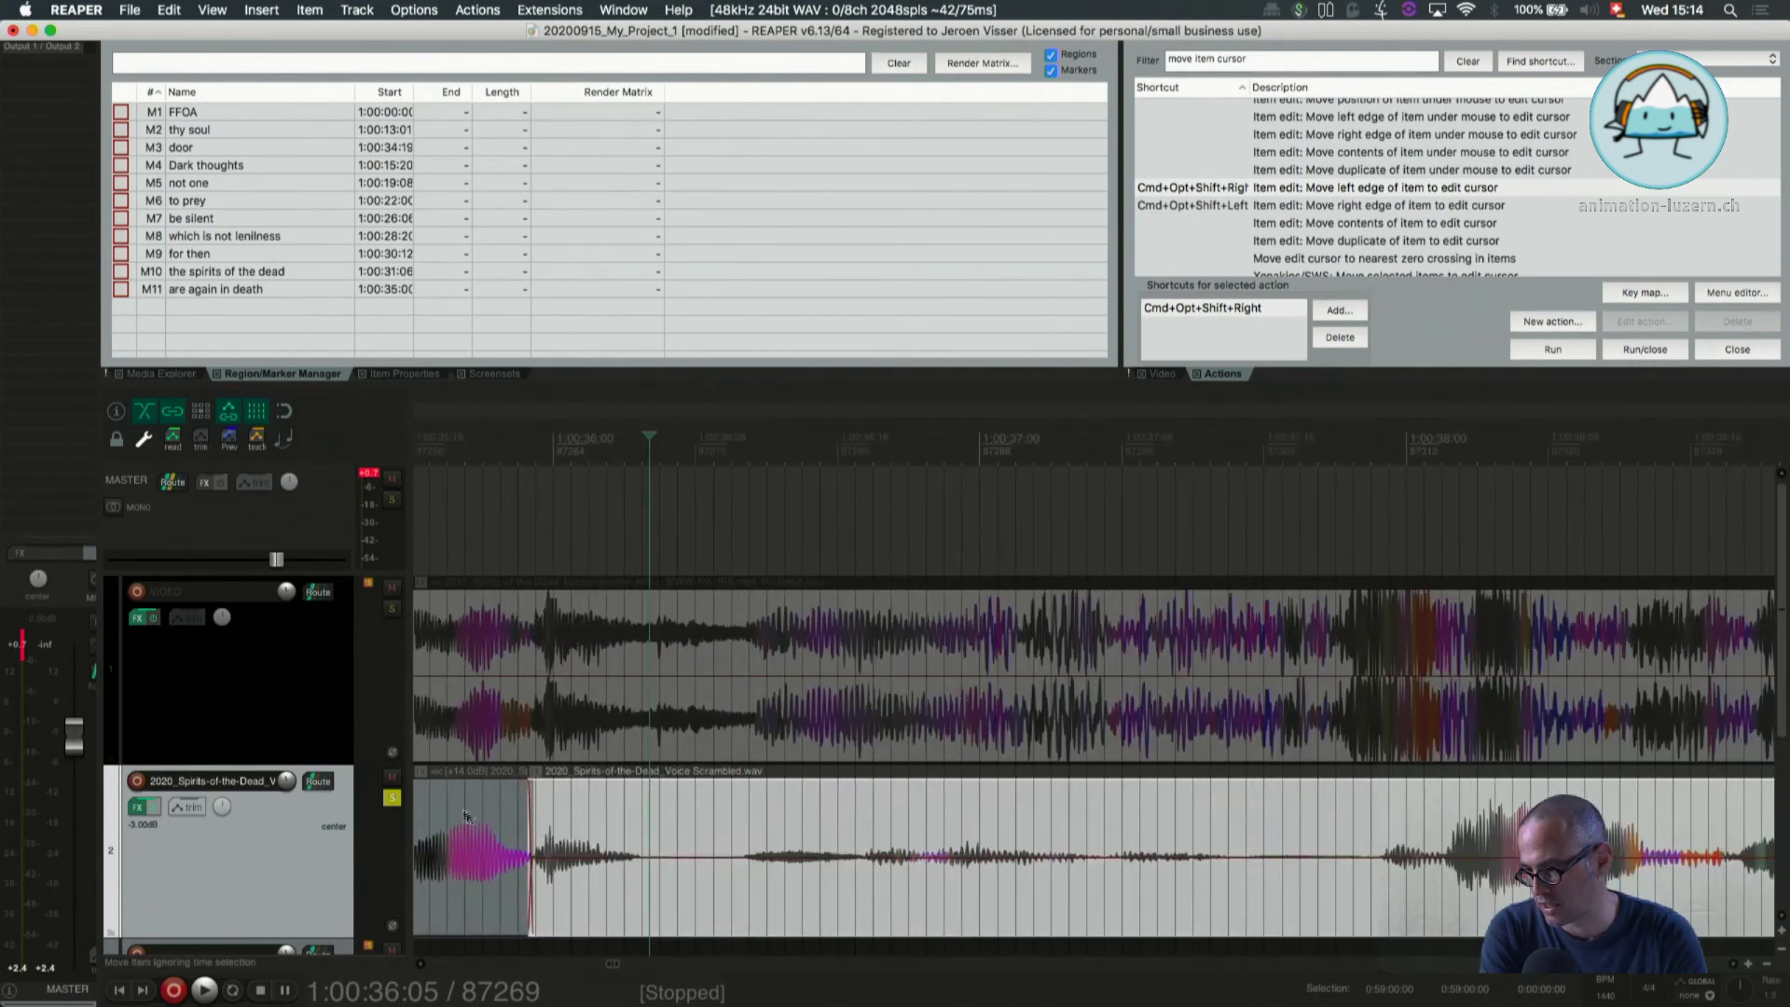
{"action": "left_click", "coordinate": [455, 806]}
{"action": "key", "text": "space"}
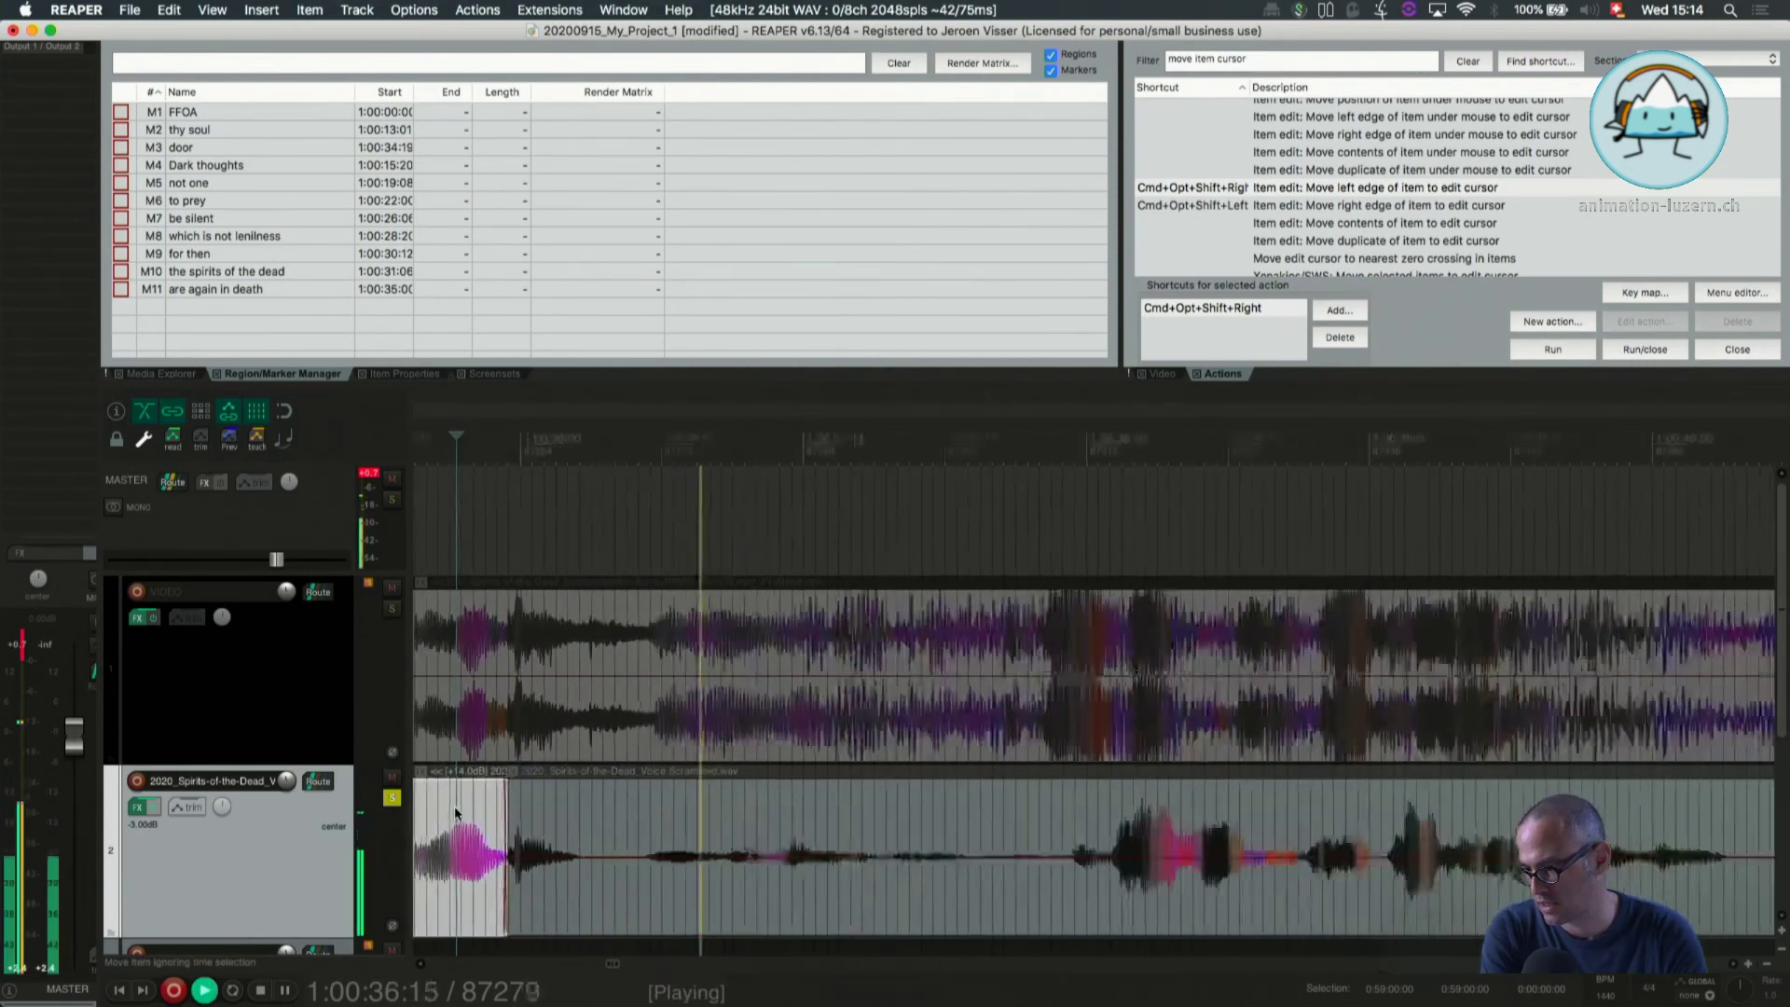
{"action": "key", "text": "space"}
{"action": "key", "text": "space"}
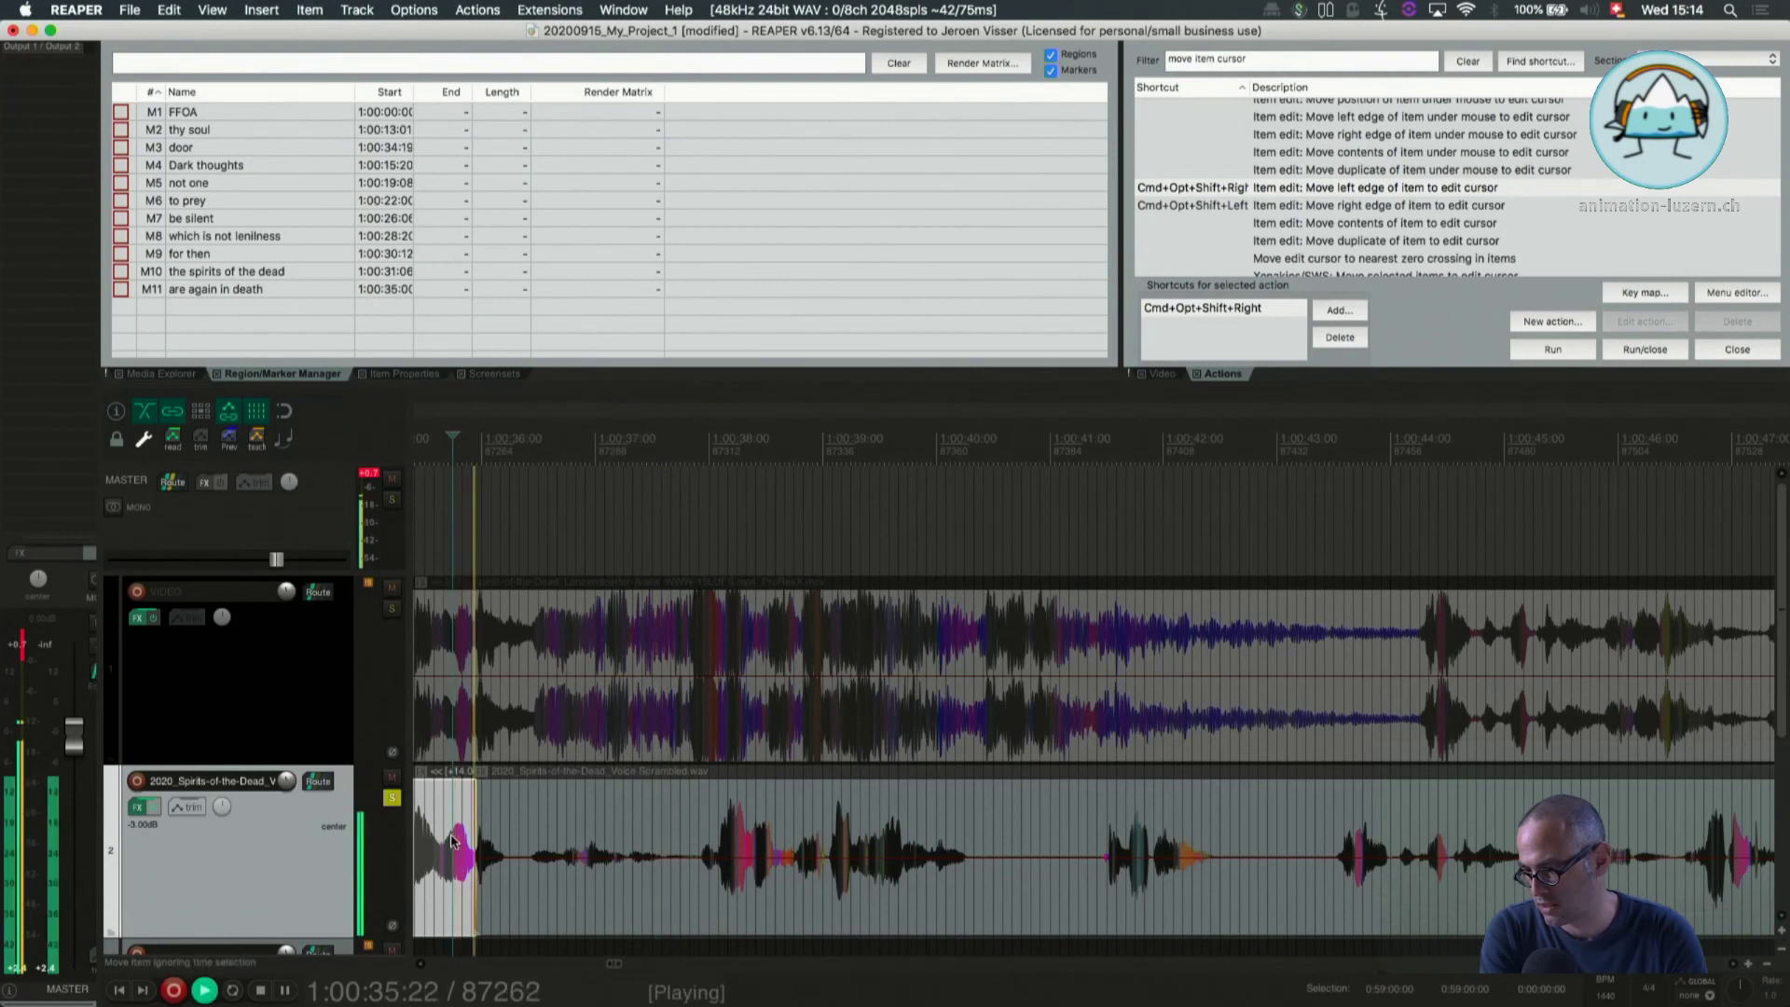
{"action": "key", "text": "space"}
Split the voice item at 1:00:36:10 and about 1:00:36:05 and delete the silent piece between the splits
{"action": "scroll", "coordinate": [516, 850], "scroll_direction": "up", "scroll_amount": 3}
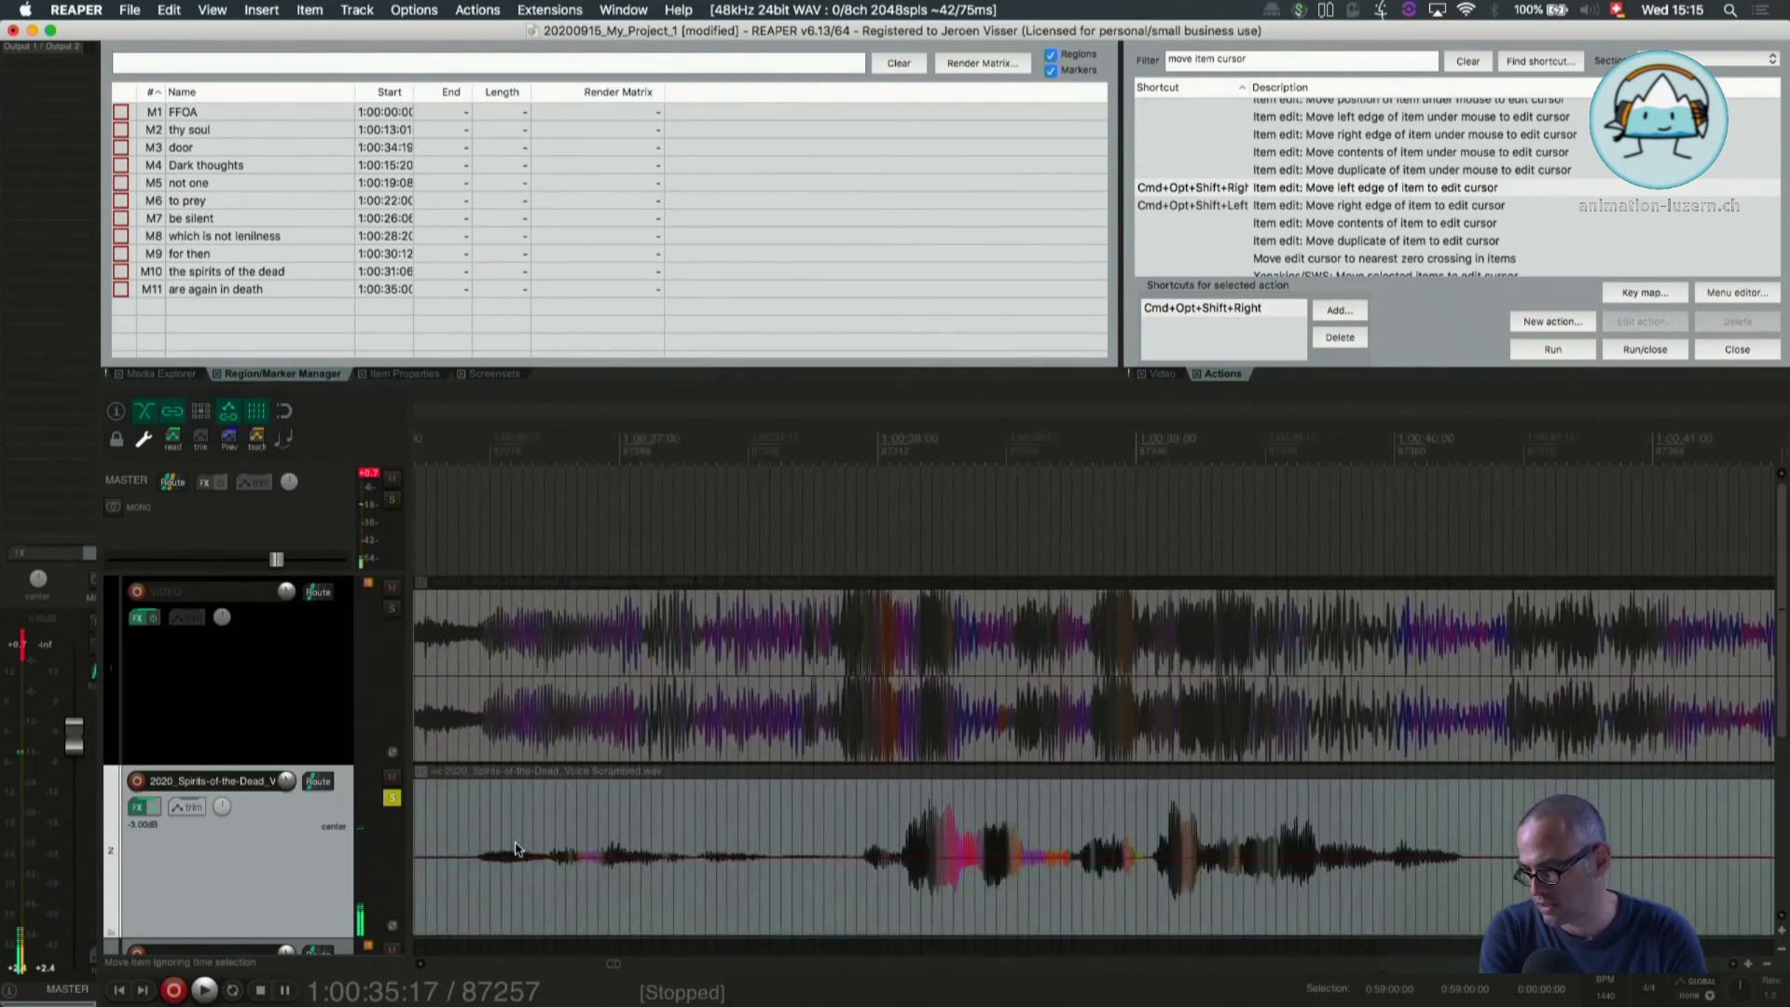
{"action": "left_click", "coordinate": [709, 867]}
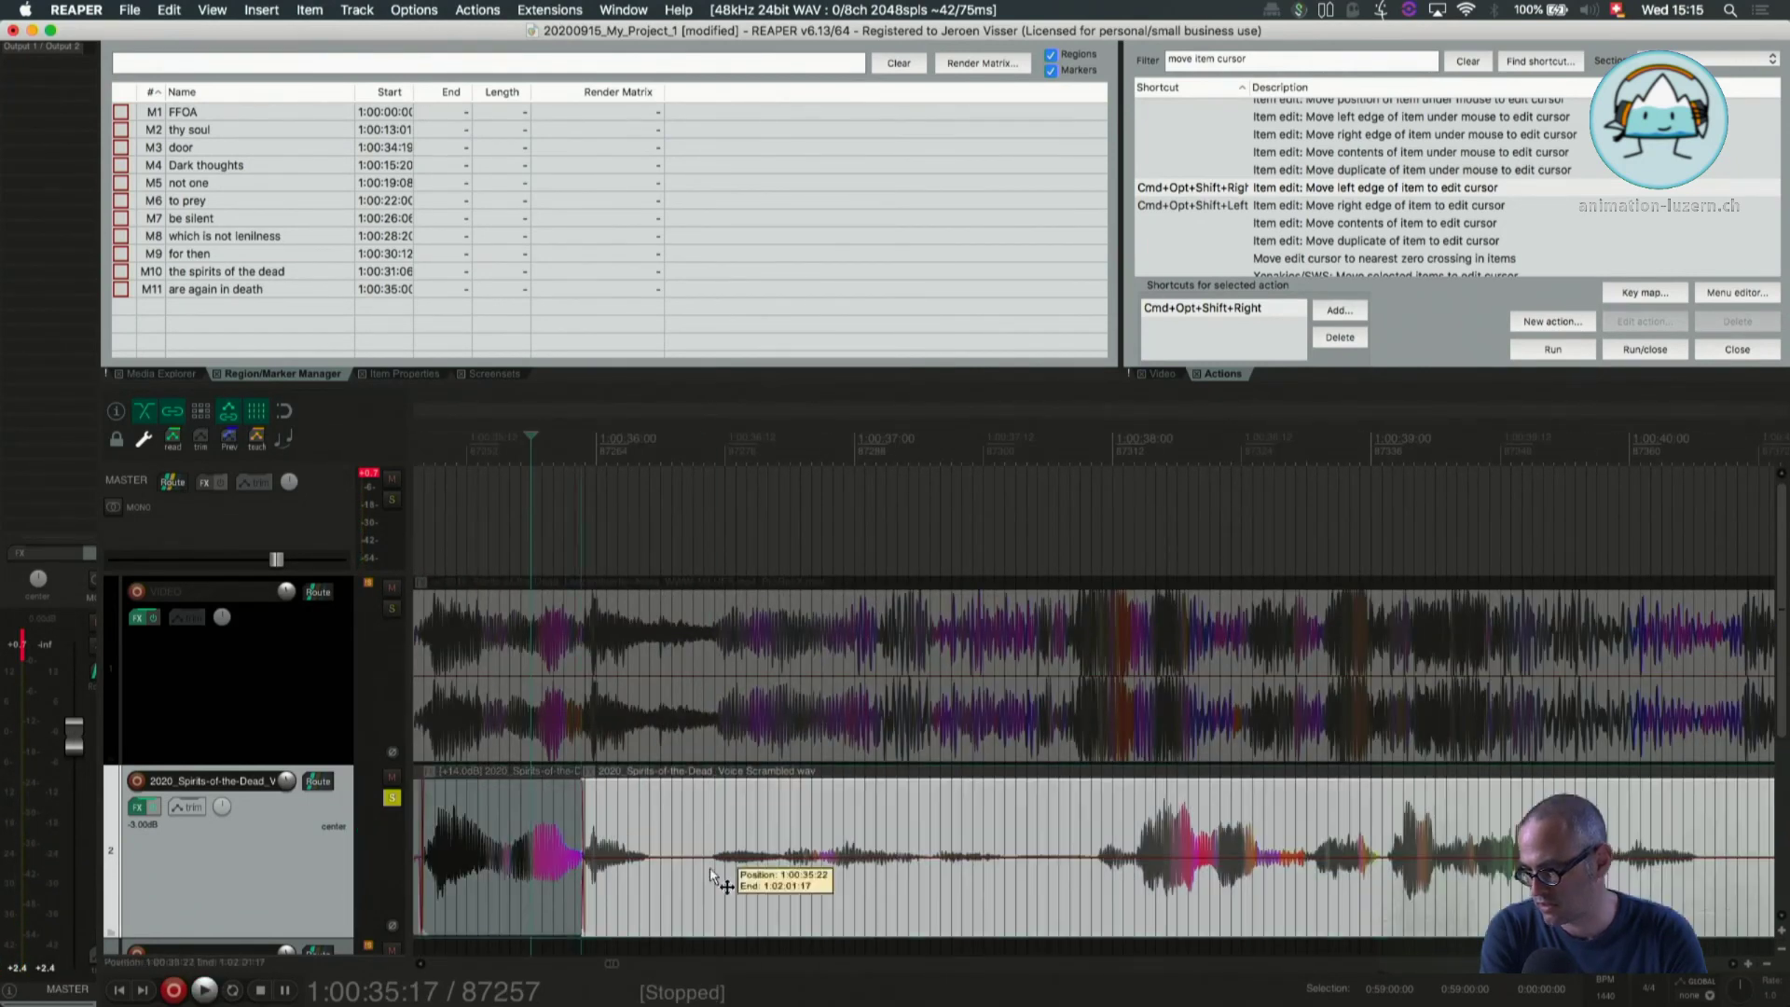
{"action": "key", "text": "s"}
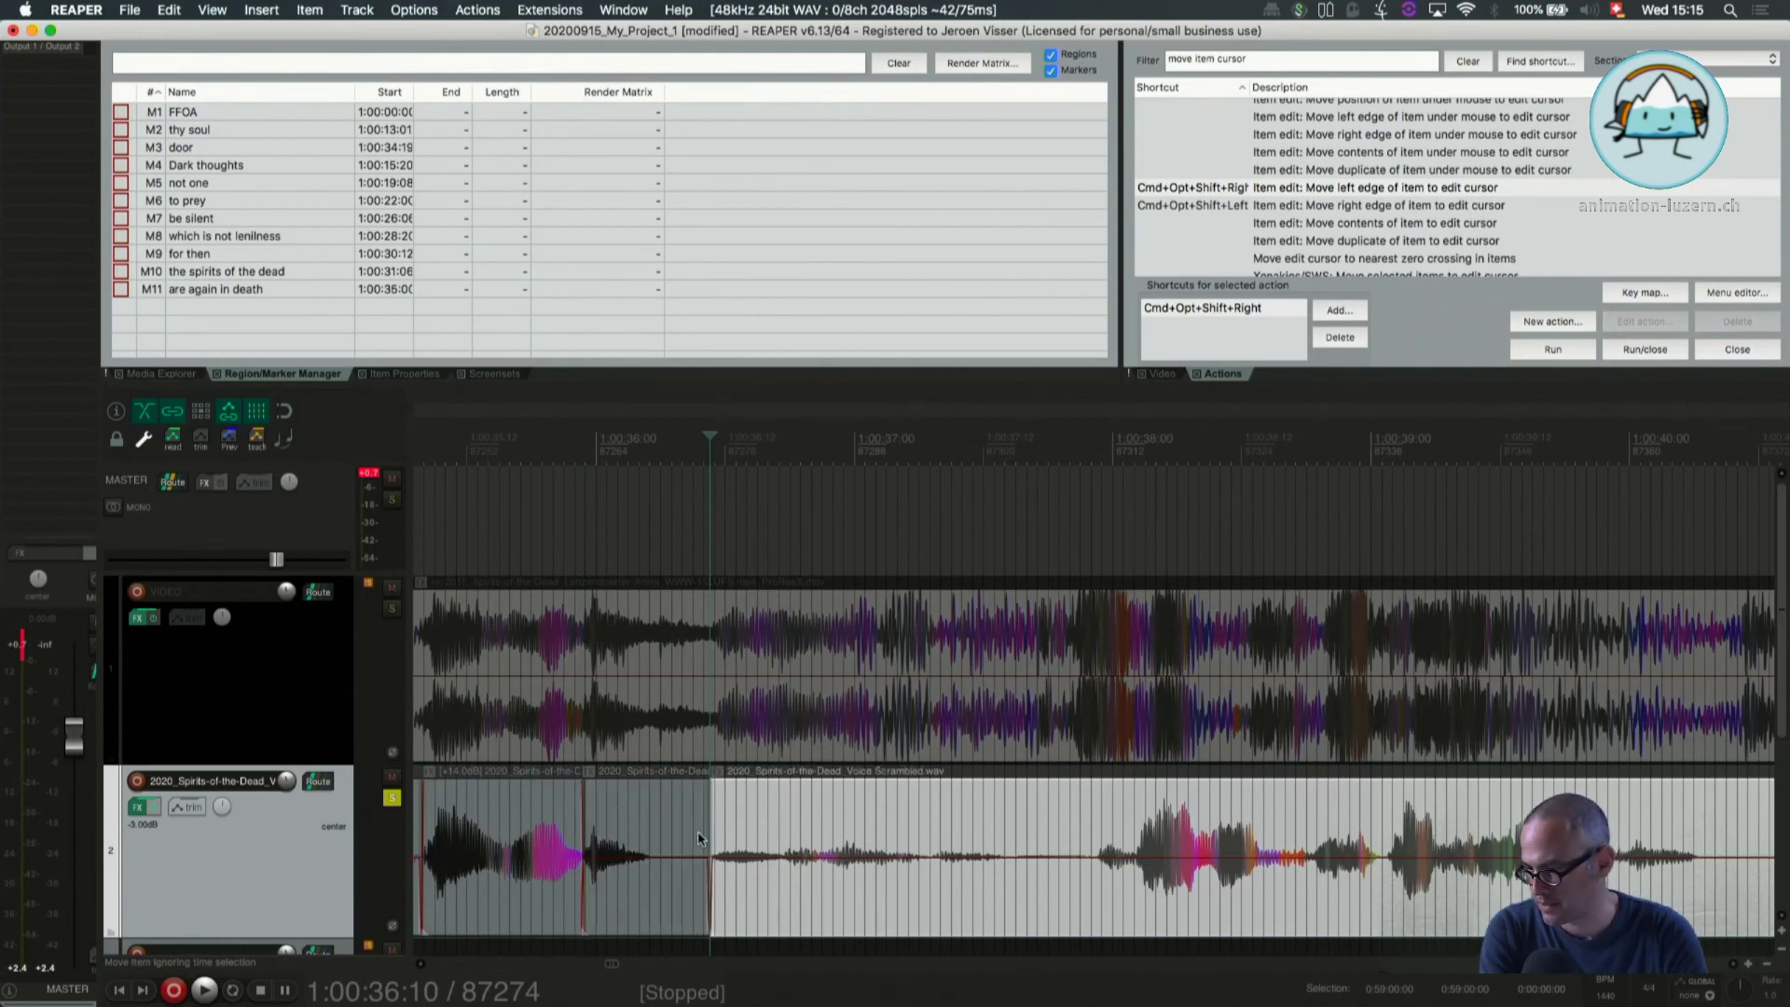
{"action": "left_click_drag", "start_coordinate": [708, 833], "coordinate": [655, 829]}
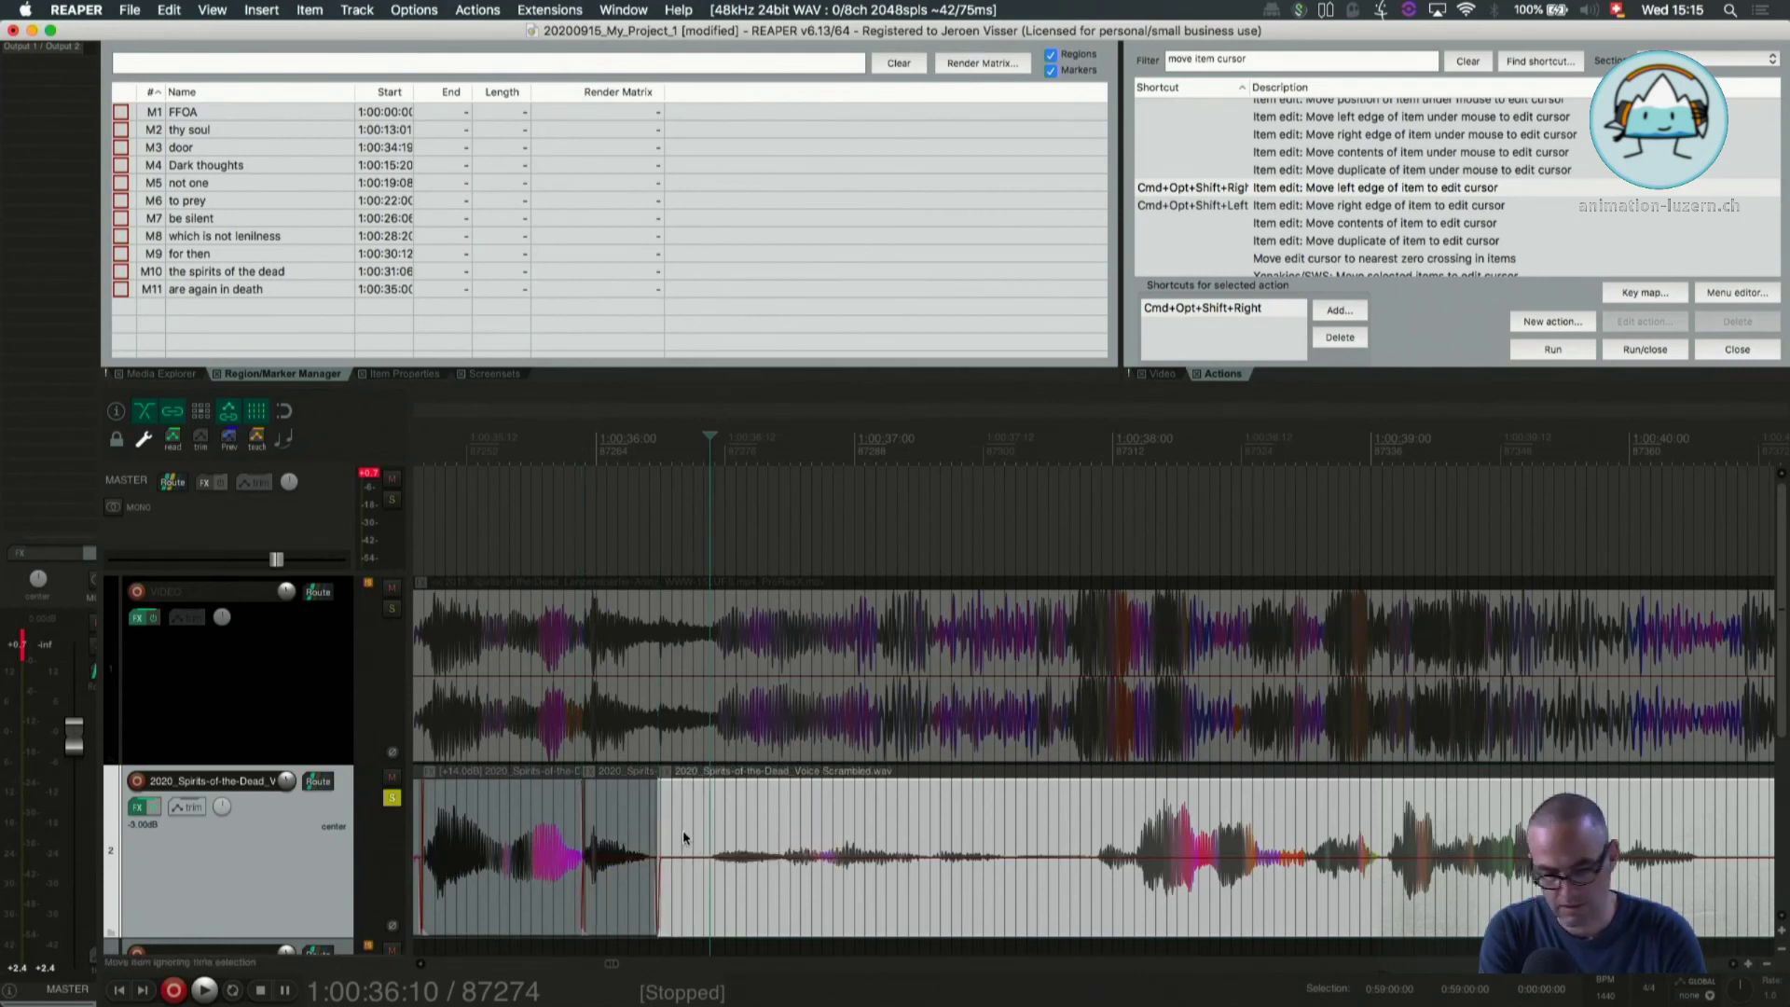
{"action": "key", "text": "super+z"}
{"action": "left_click", "coordinate": [654, 847]}
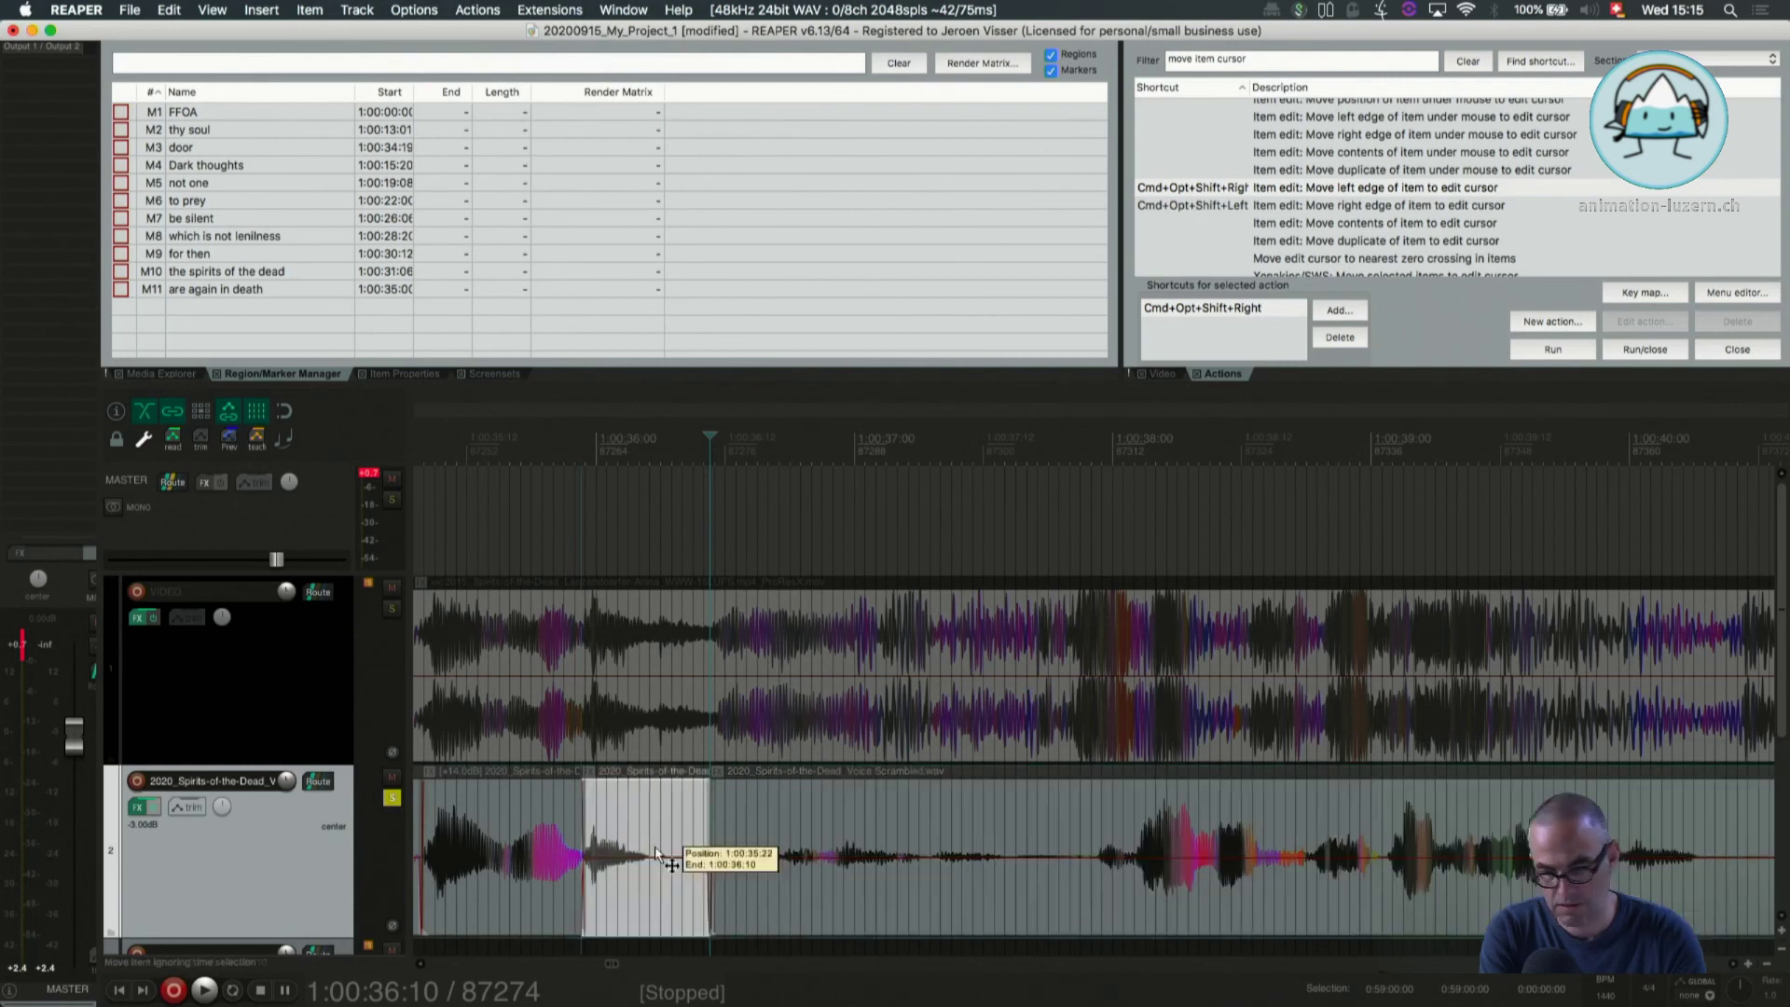
{"action": "key", "text": "s"}
{"action": "left_click", "coordinate": [679, 825]}
{"action": "key", "text": "Delete"}
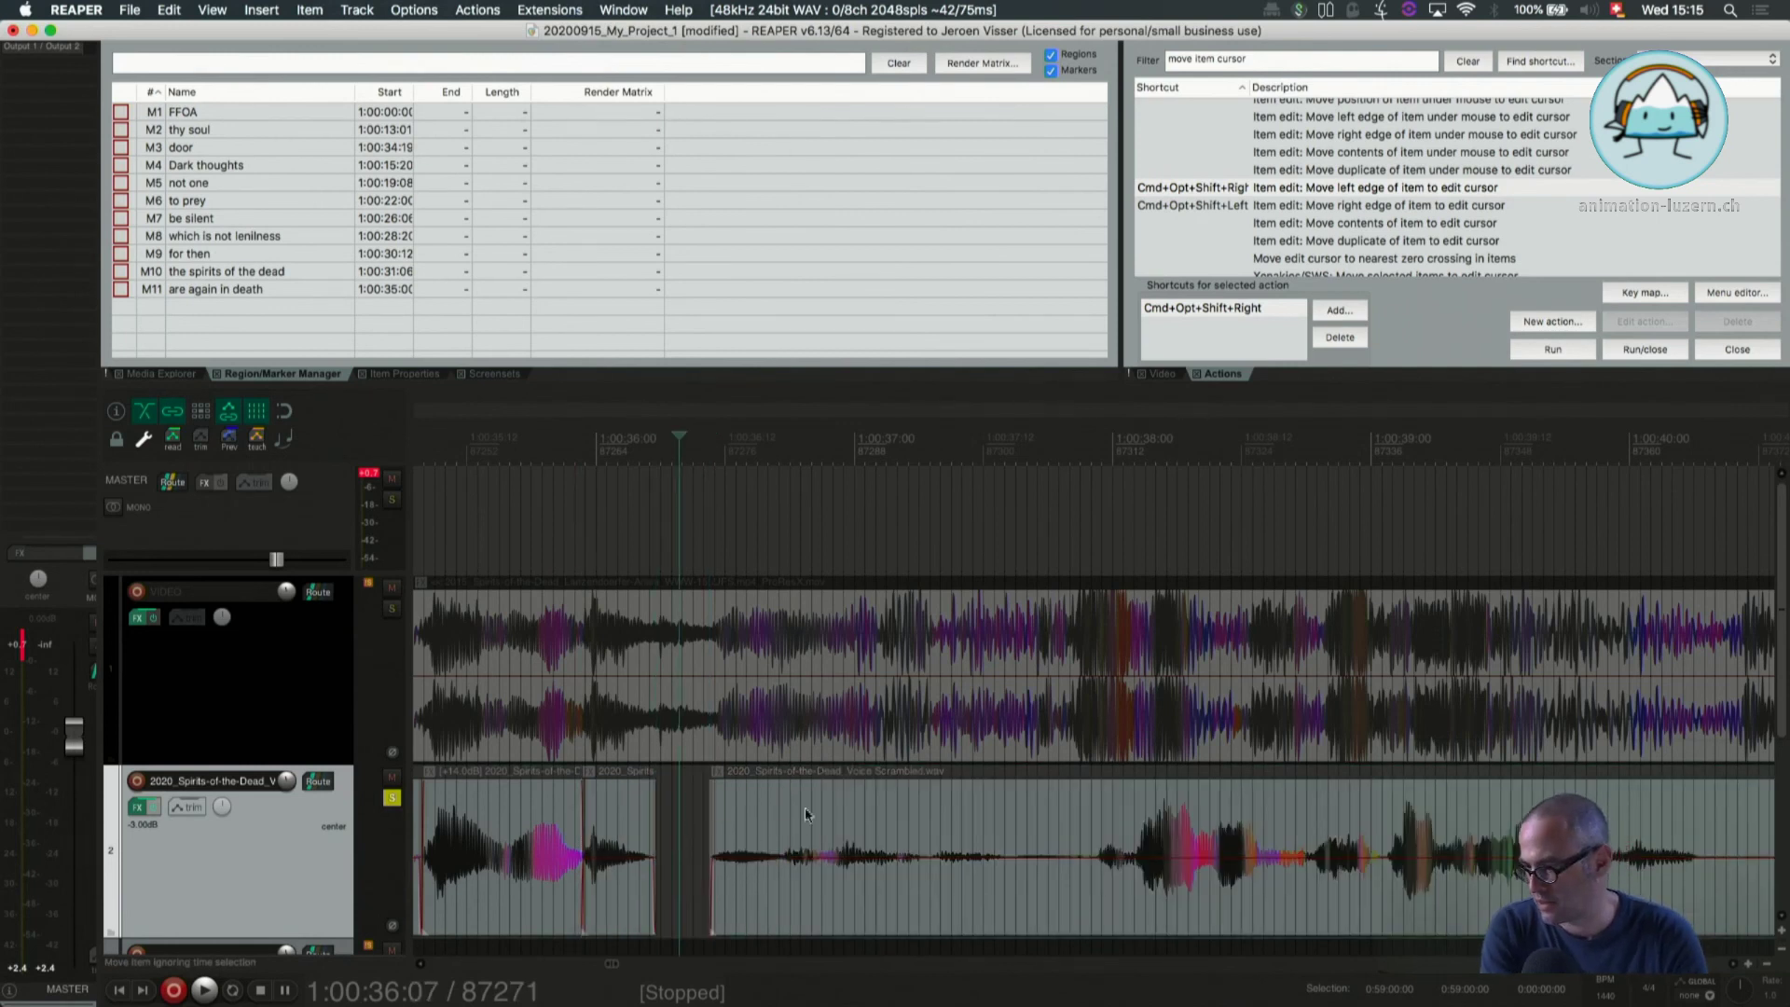
Move the last voice item earlier to close the gap at about 1:00:36:05 and play the join
{"action": "left_click_drag", "start_coordinate": [807, 813], "coordinate": [727, 814]}
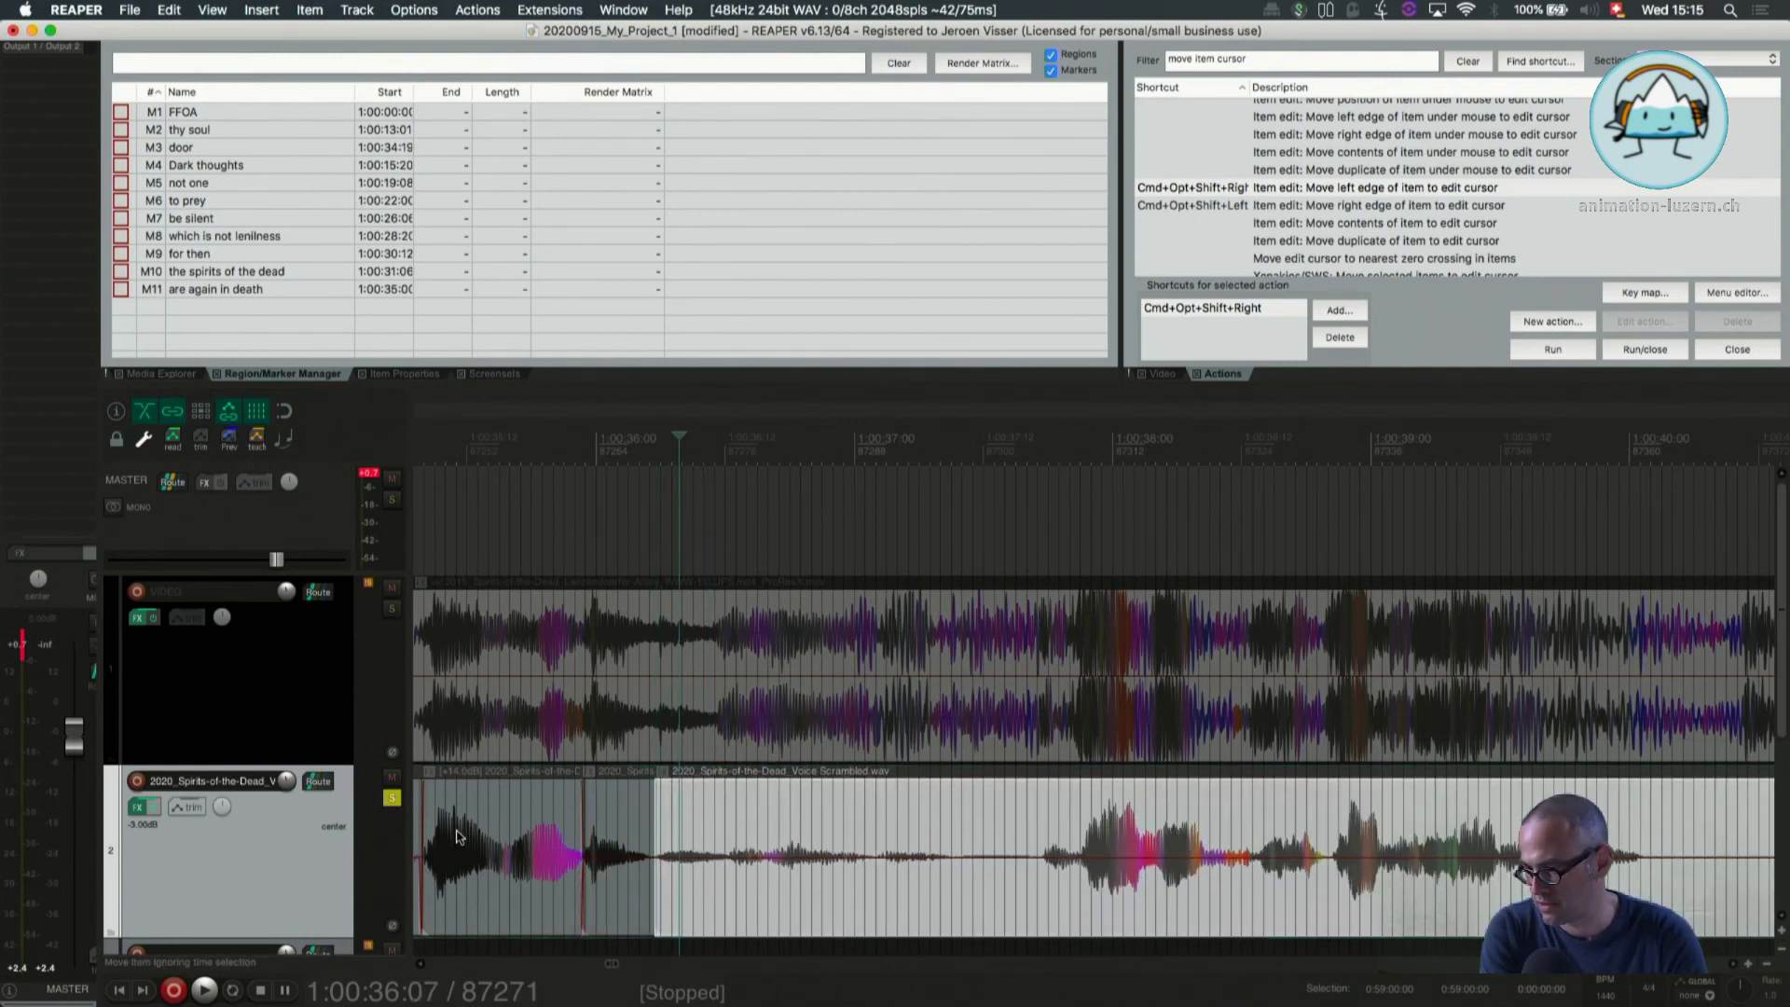
{"action": "left_click", "coordinate": [457, 836]}
{"action": "key", "text": "space"}
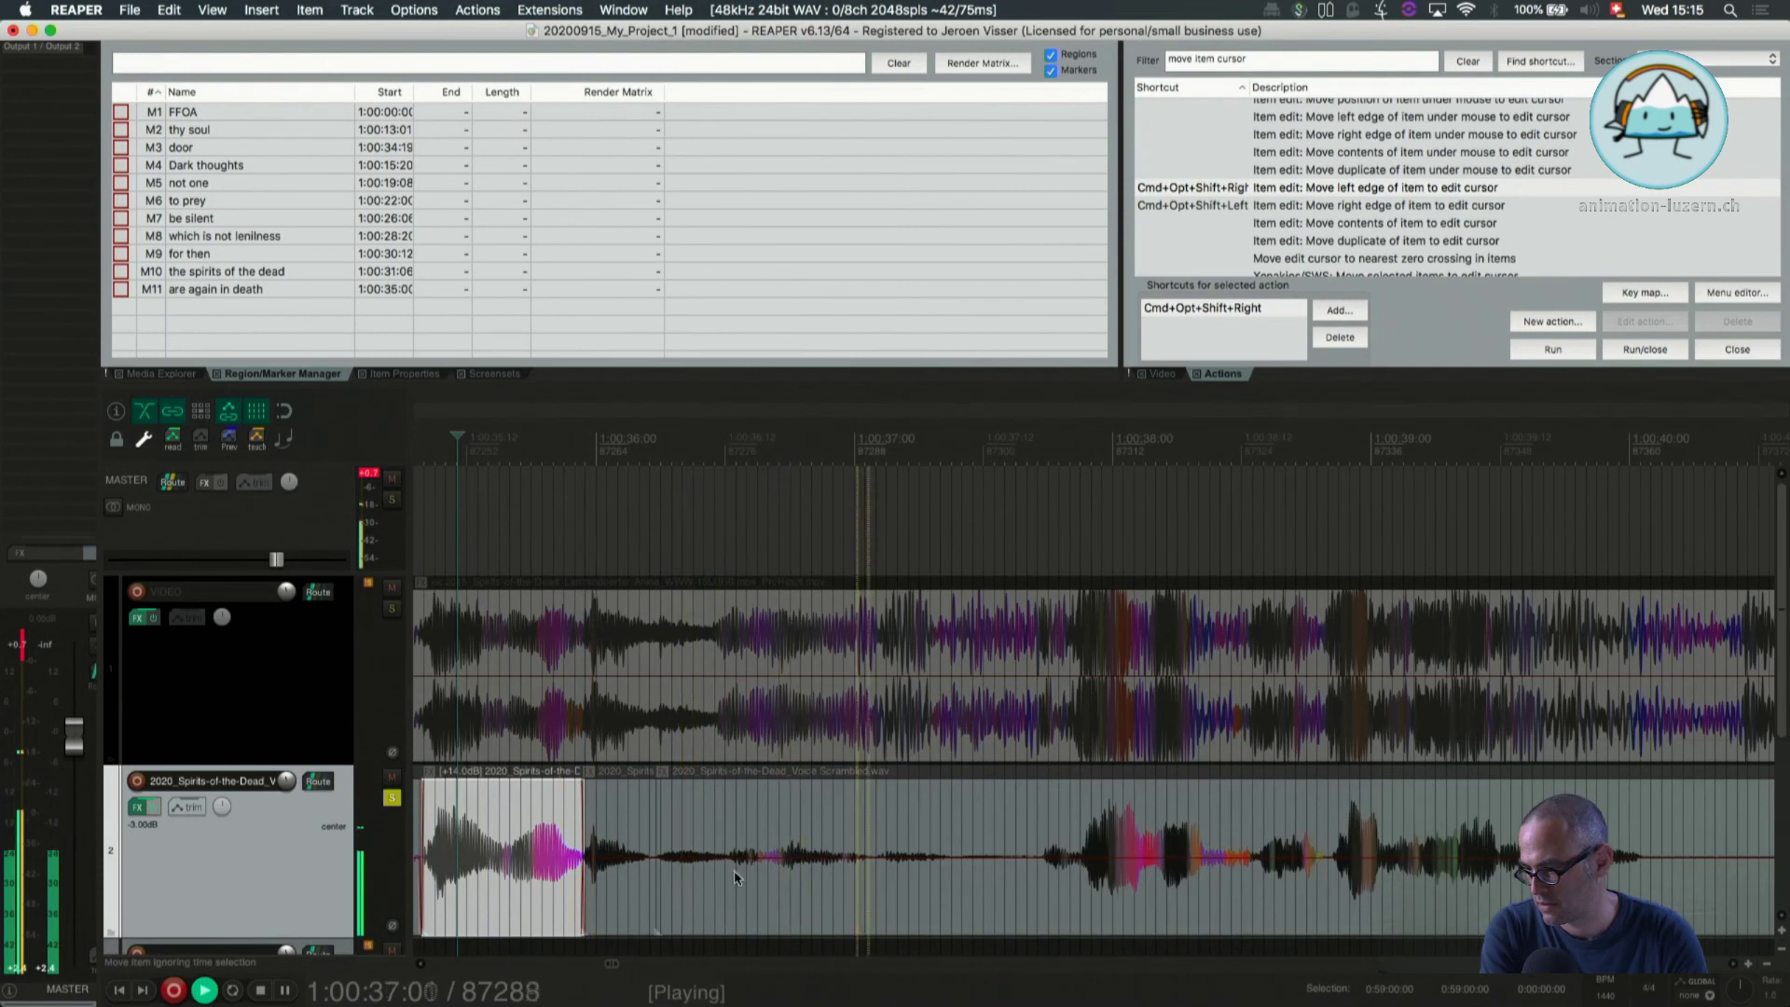
{"action": "key", "text": "space"}
Split the last voice item at 1:00:37:17 and raise the quiet piece before the split to about +7 dB
{"action": "left_click", "coordinate": [1036, 855]}
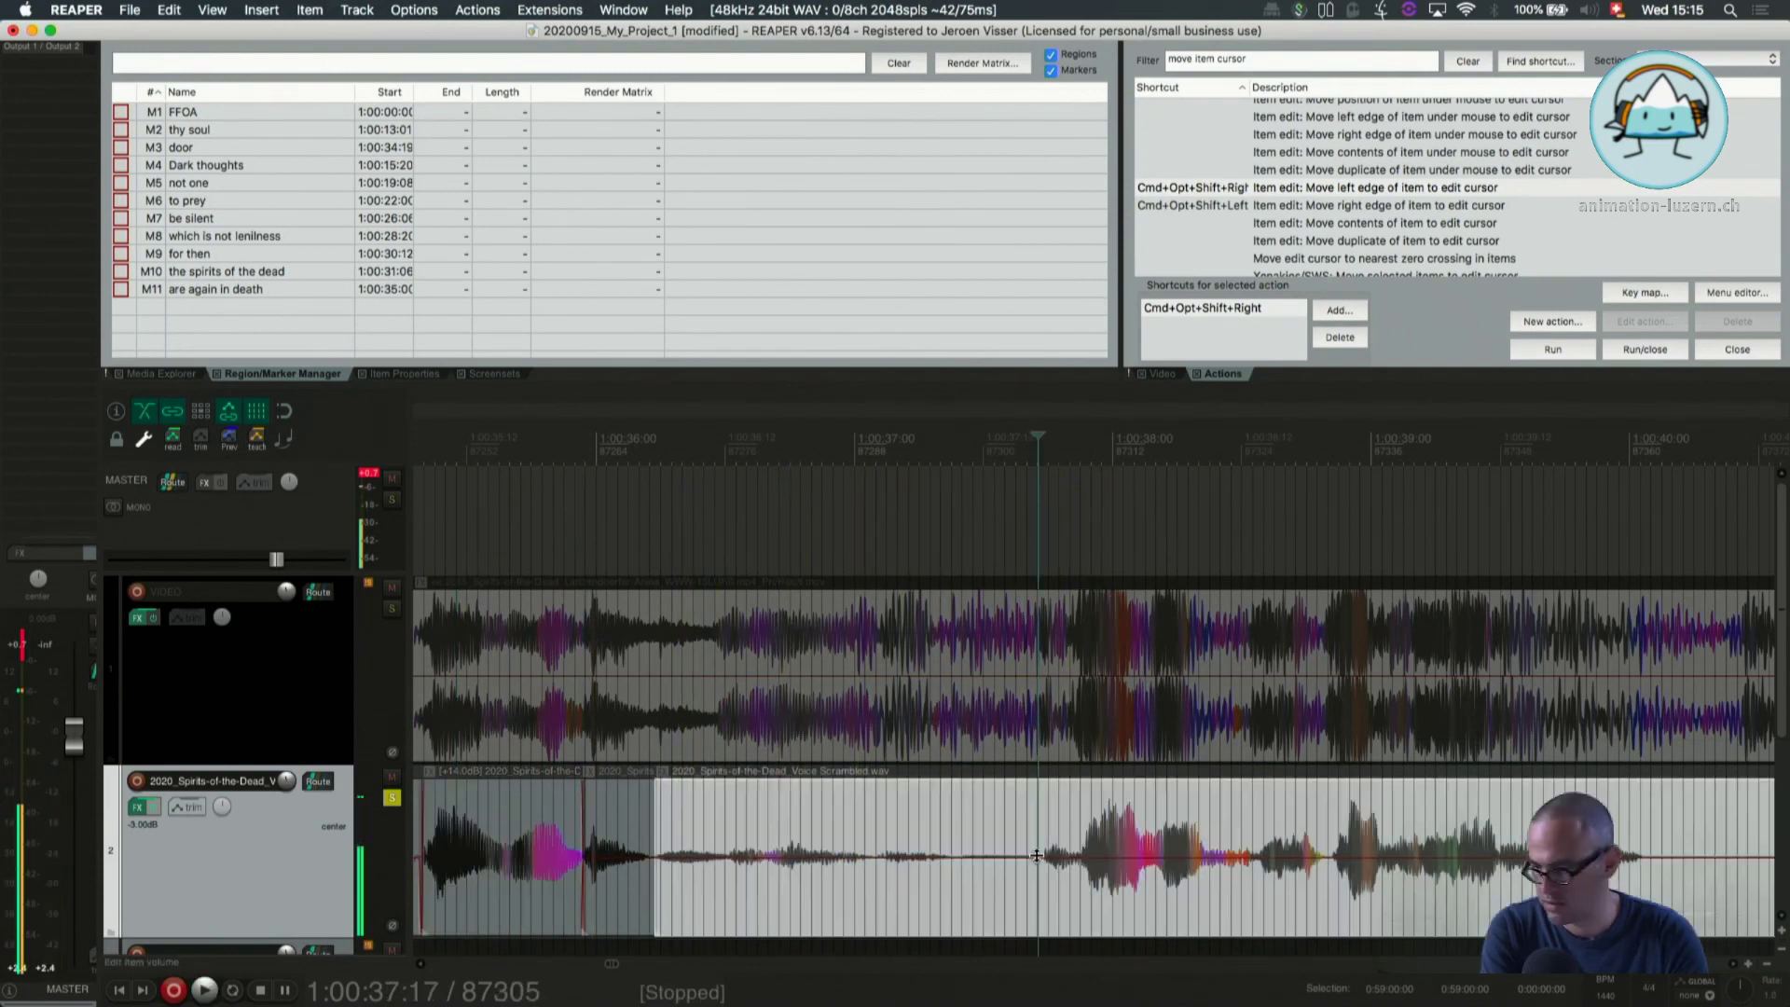
{"action": "key", "text": "s"}
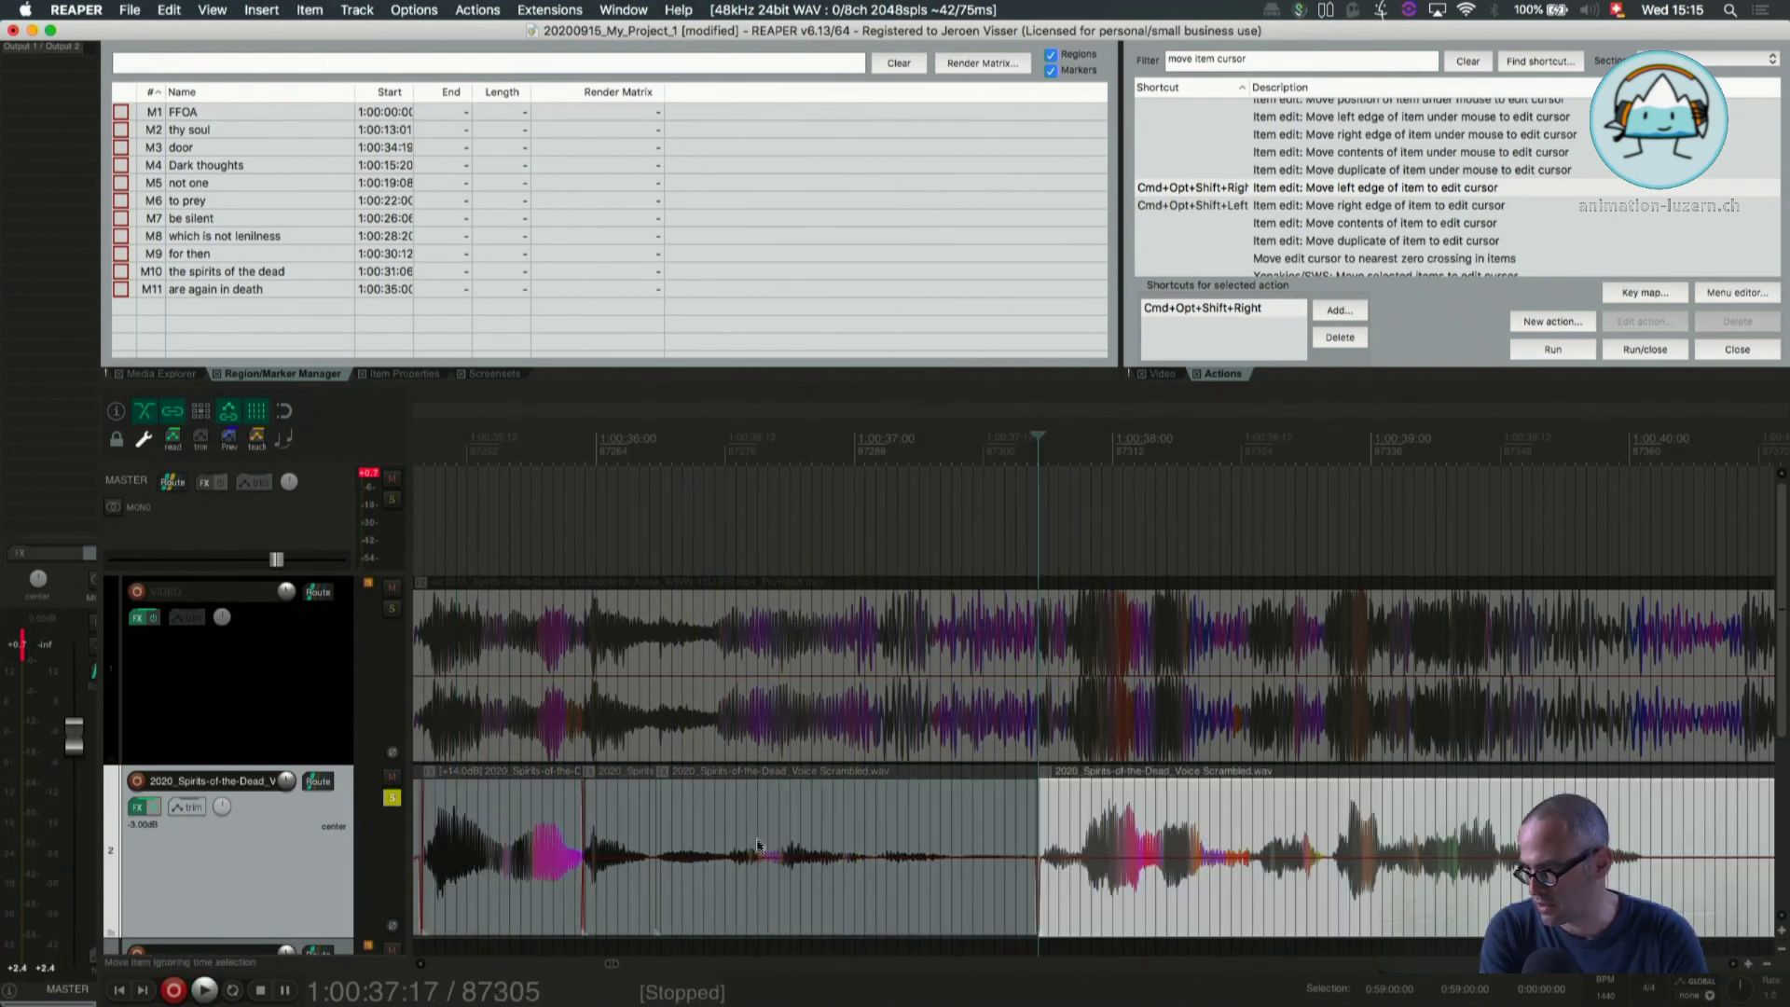
{"action": "left_click_drag", "start_coordinate": [761, 856], "coordinate": [761, 761]}
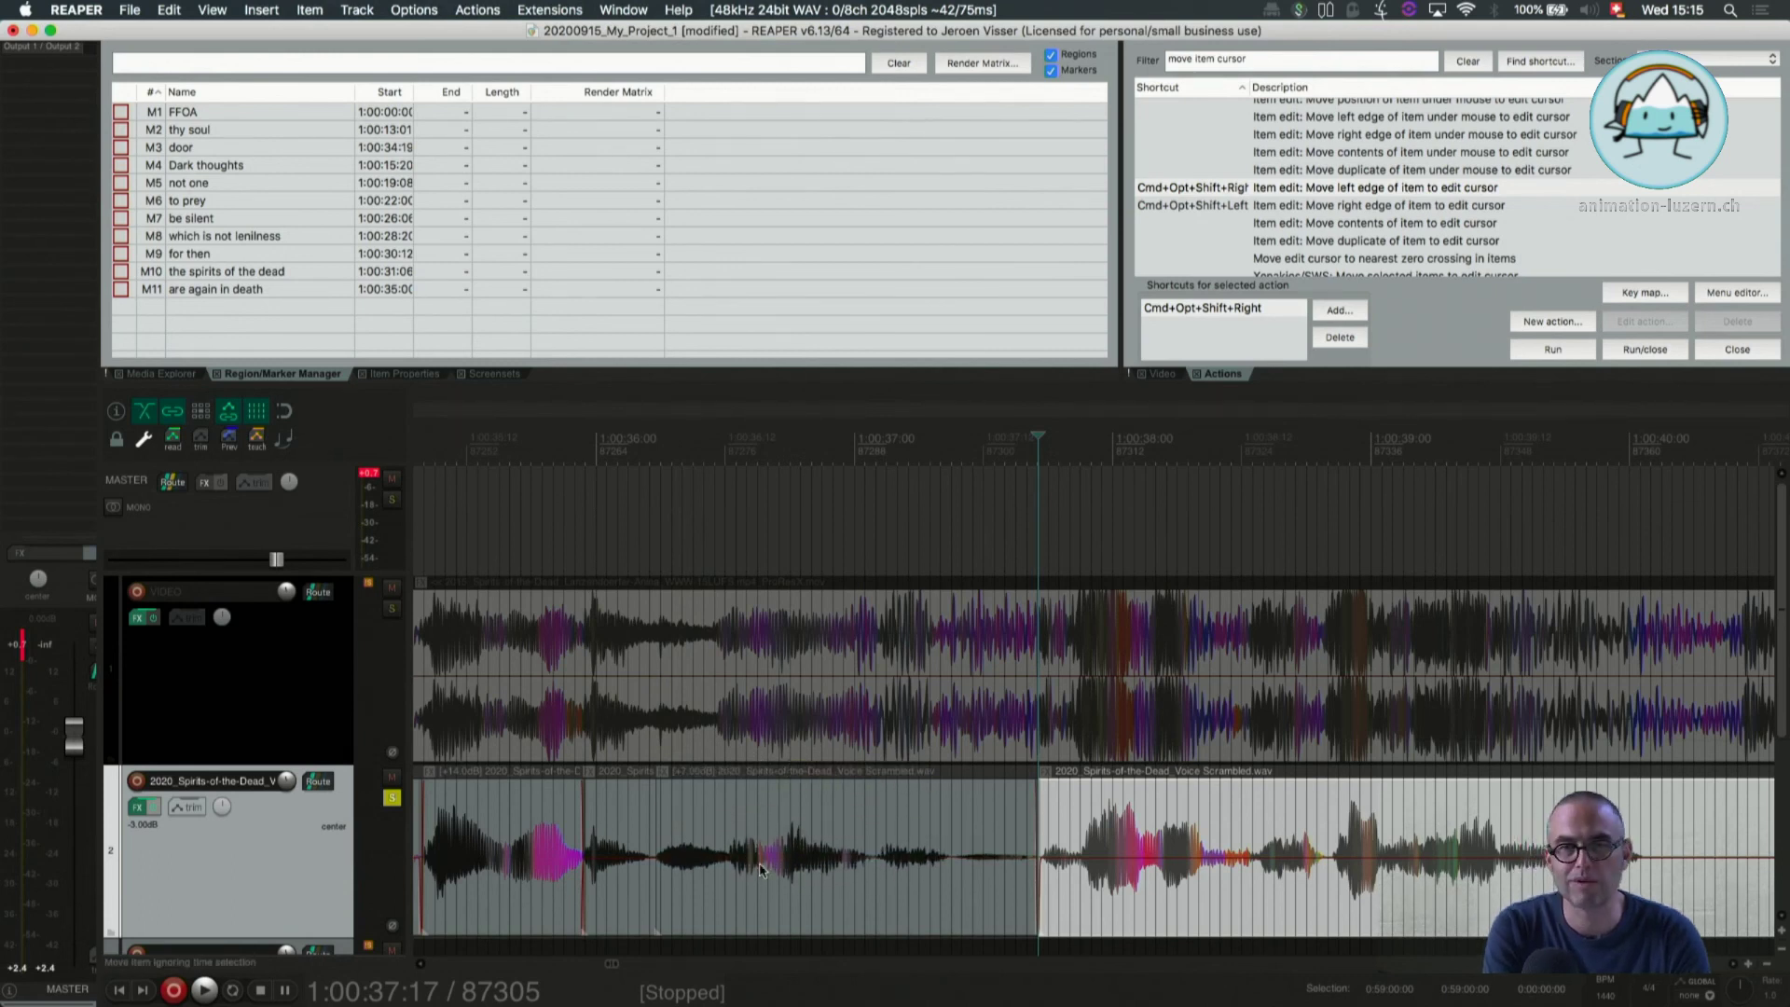